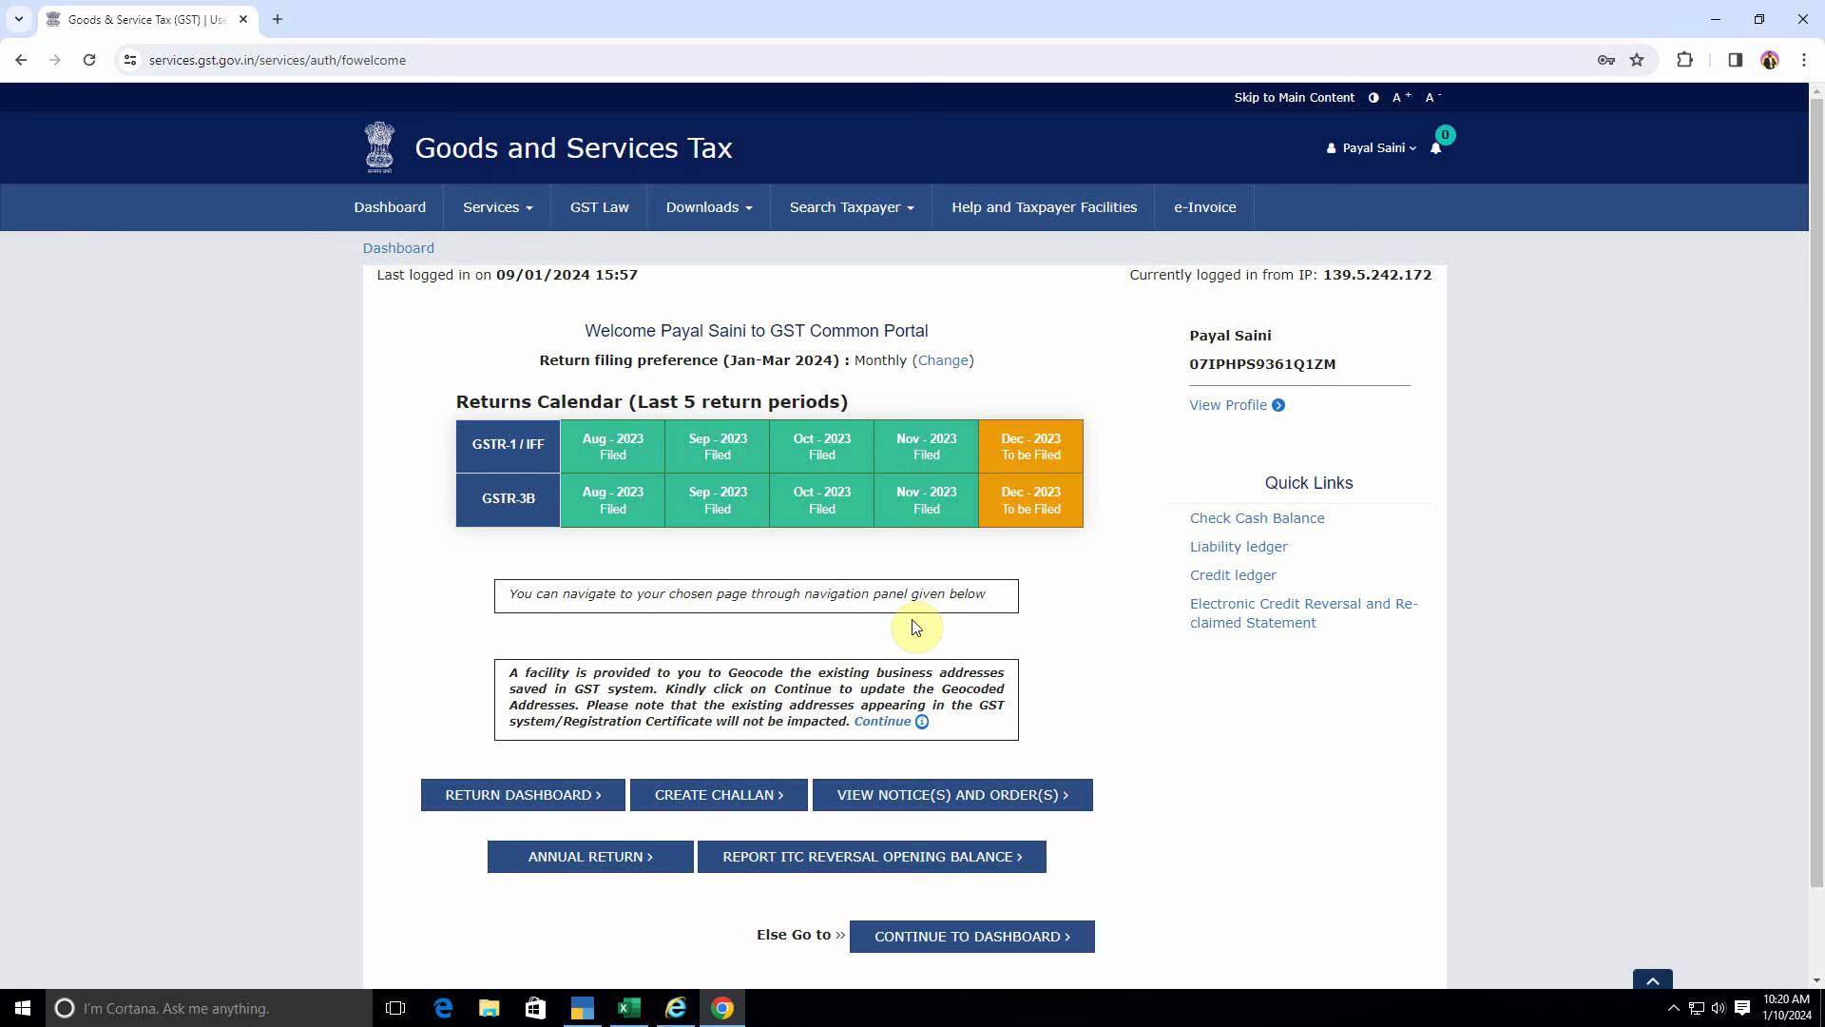
{"action": "scroll", "coordinate": [915, 627], "scroll_direction": "down", "scroll_amount": 2}
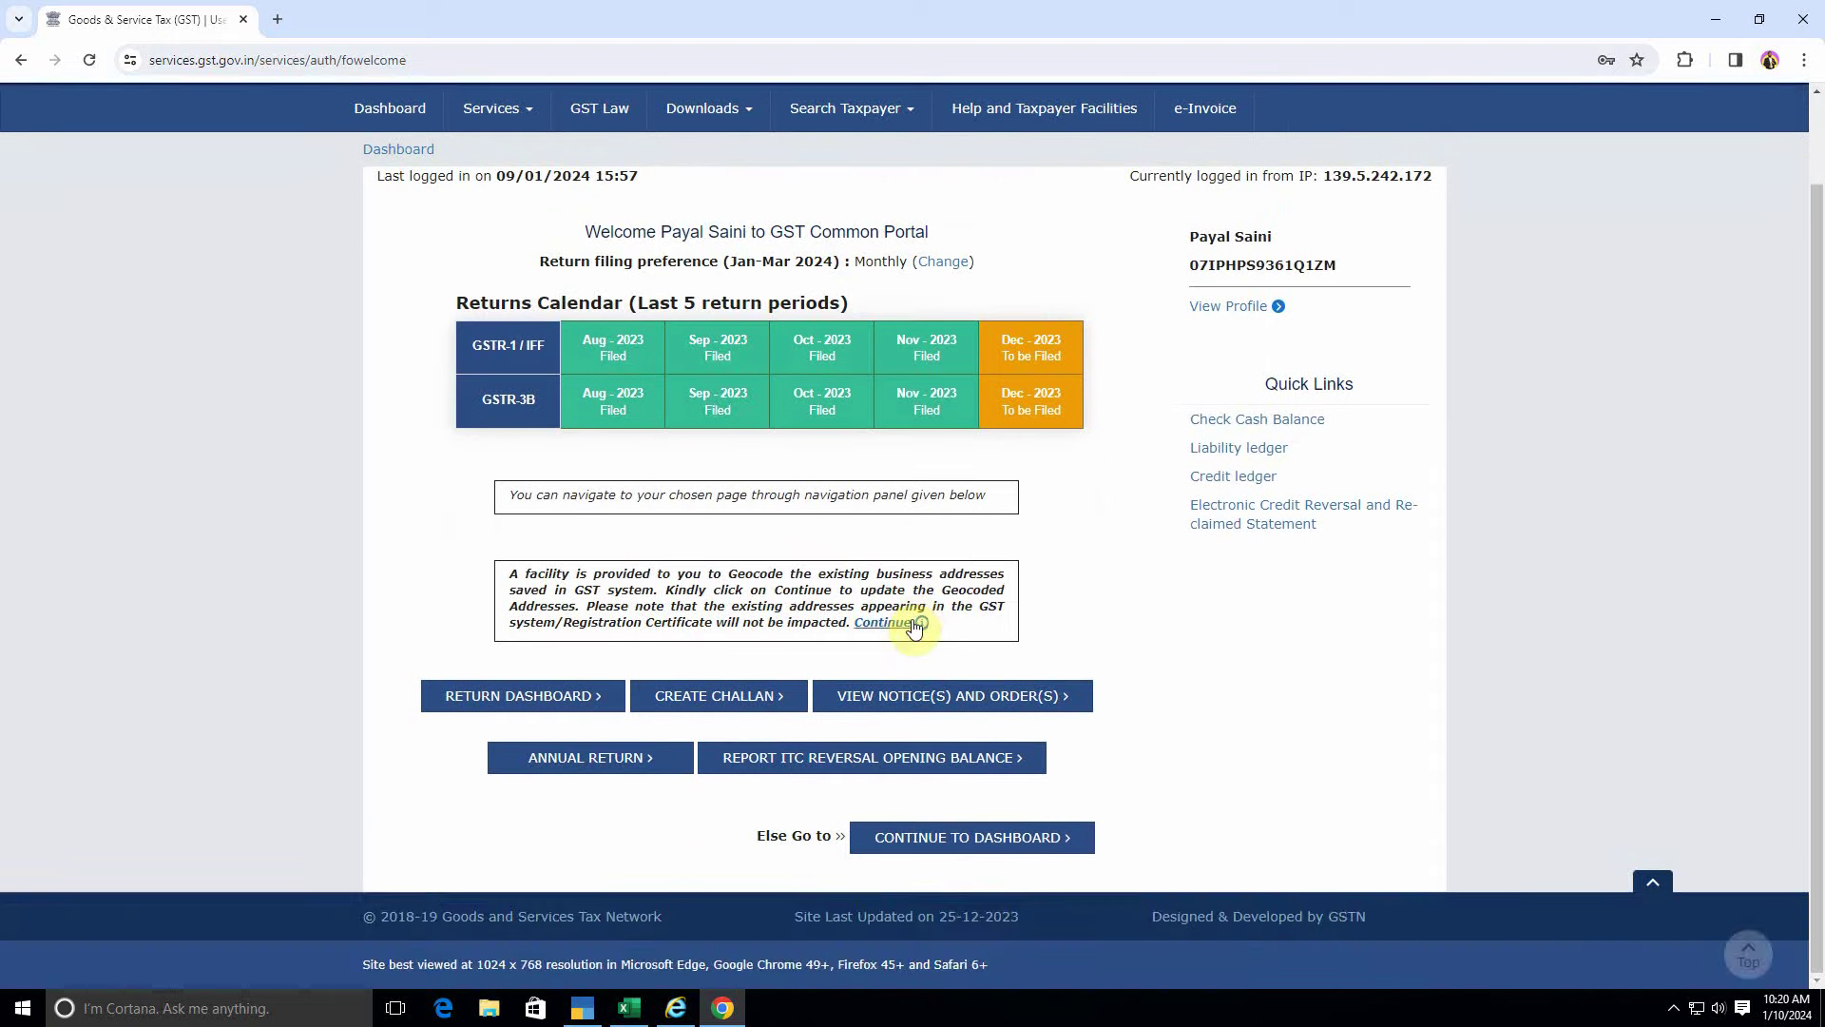
{"action": "scroll", "coordinate": [904, 682], "scroll_direction": "up", "scroll_amount": 3}
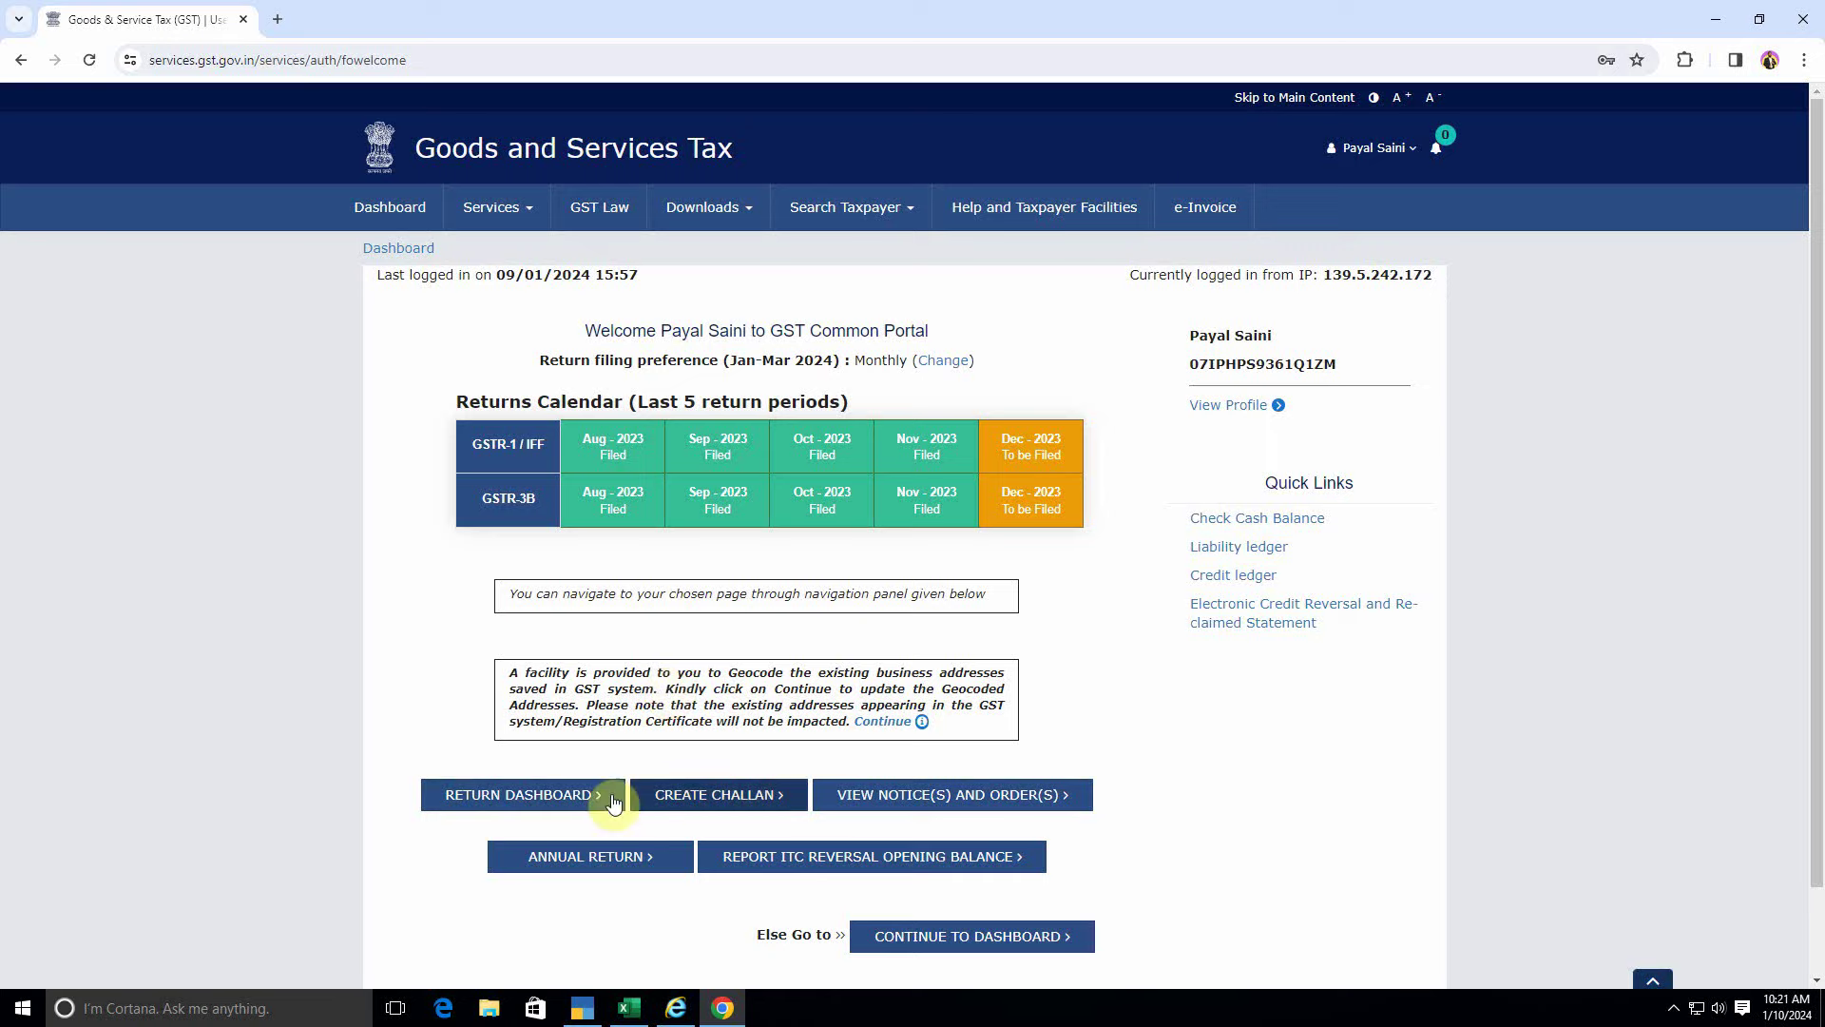
Step: Switch to the December sales workbook in Excel and examine the customer state, HSN code, GST rate, quantity and taxable amount columns
{"action": "key", "text": "alt+Tab"}
{"action": "scroll", "coordinate": [561, 680], "scroll_direction": "down", "scroll_amount": 5}
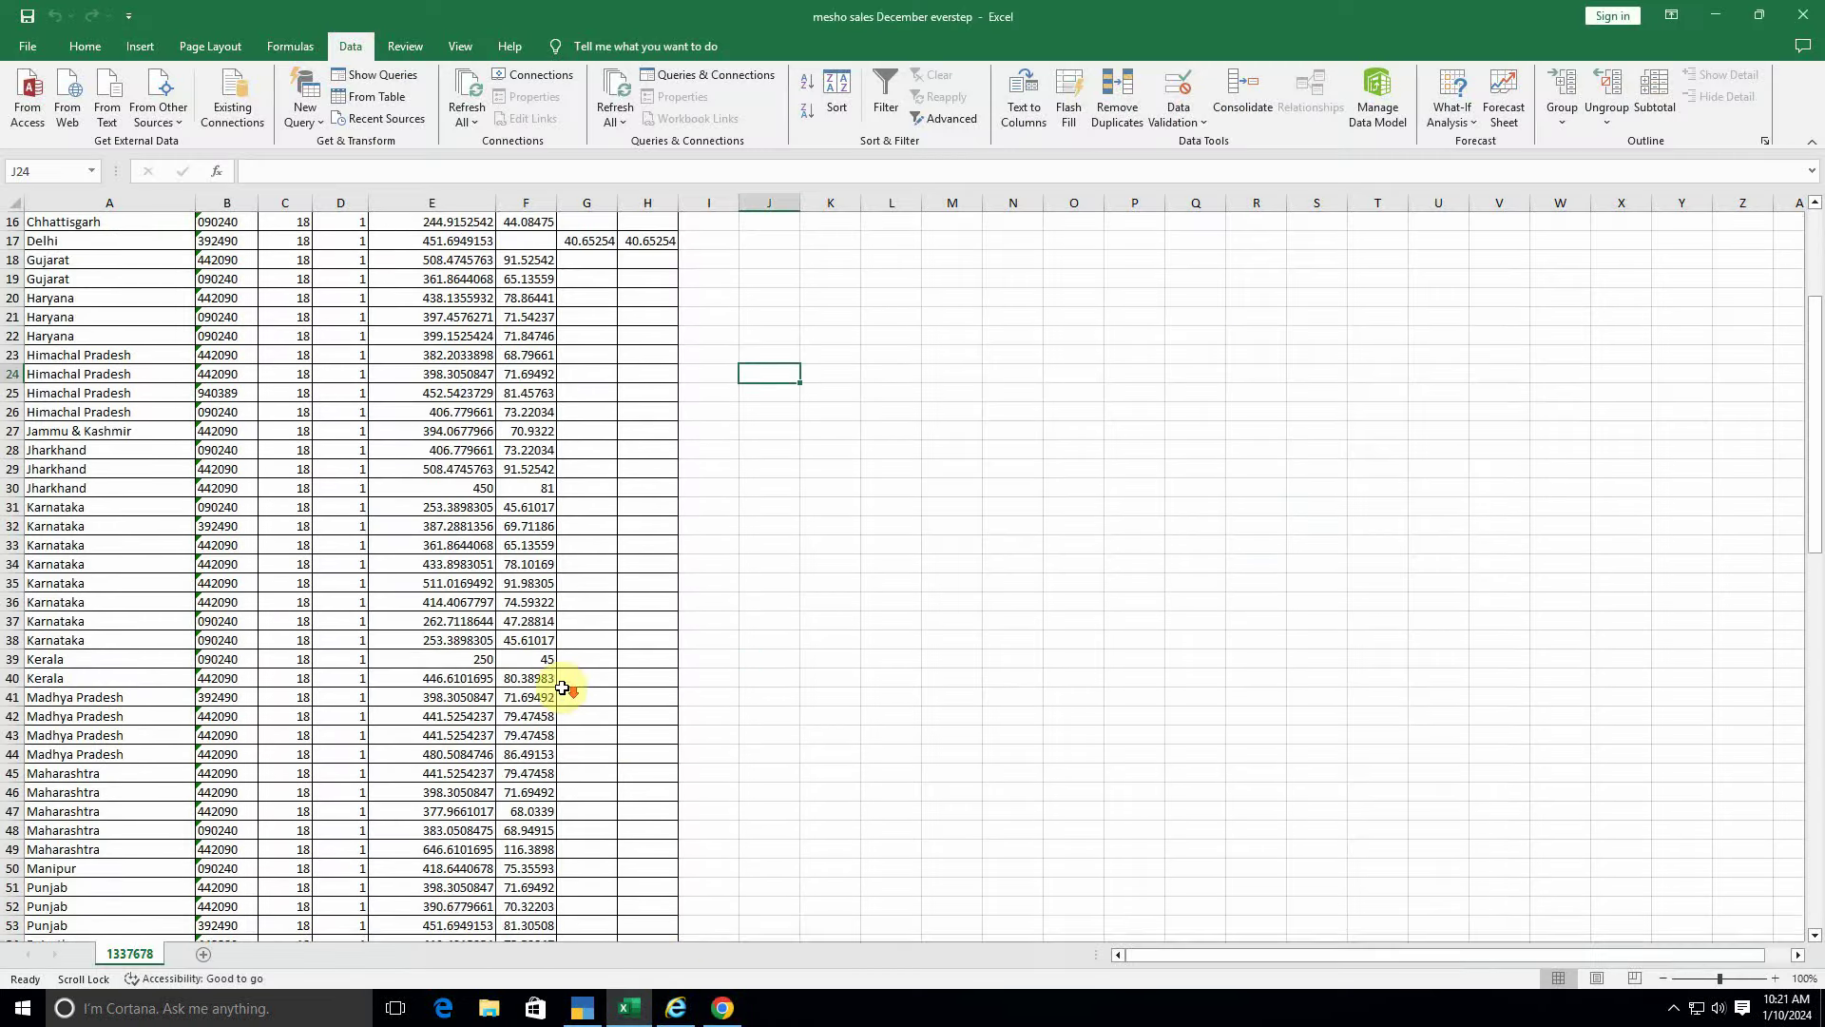
{"action": "scroll", "coordinate": [563, 686], "scroll_direction": "up", "scroll_amount": 1}
{"action": "scroll", "coordinate": [563, 686], "scroll_direction": "up", "scroll_amount": 4}
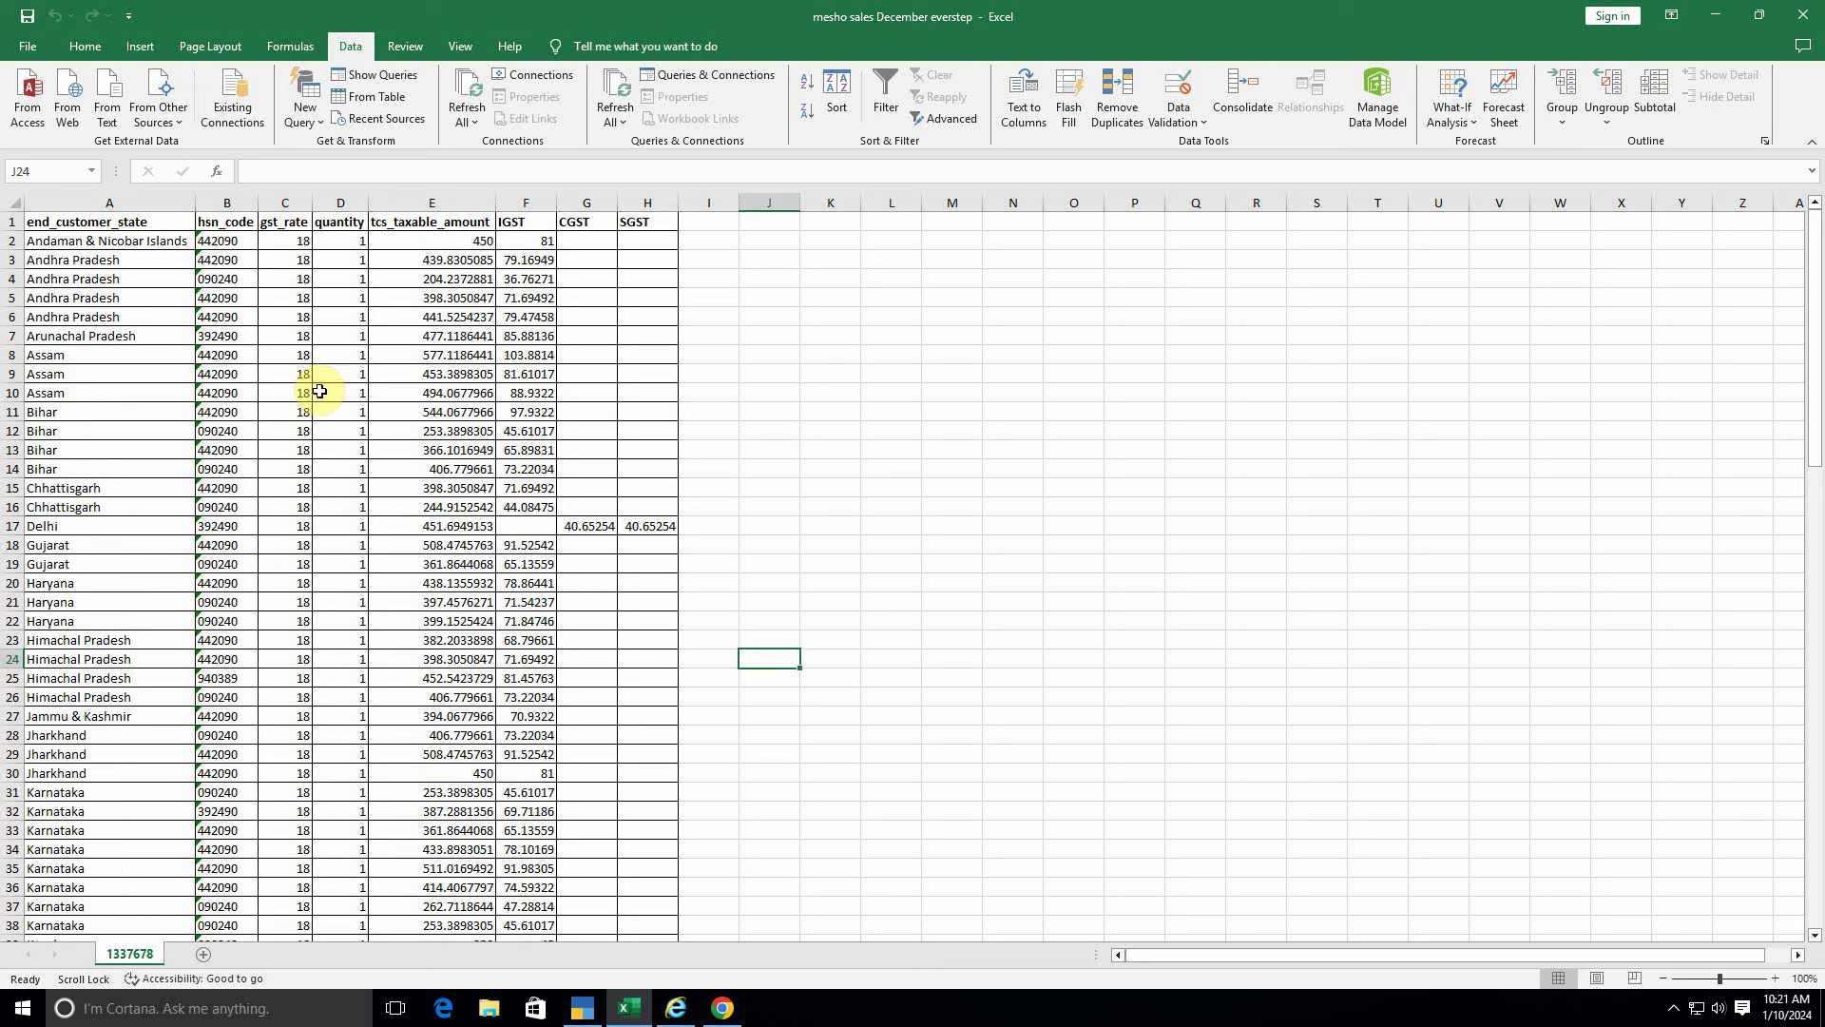
{"action": "left_click", "coordinate": [63, 242]}
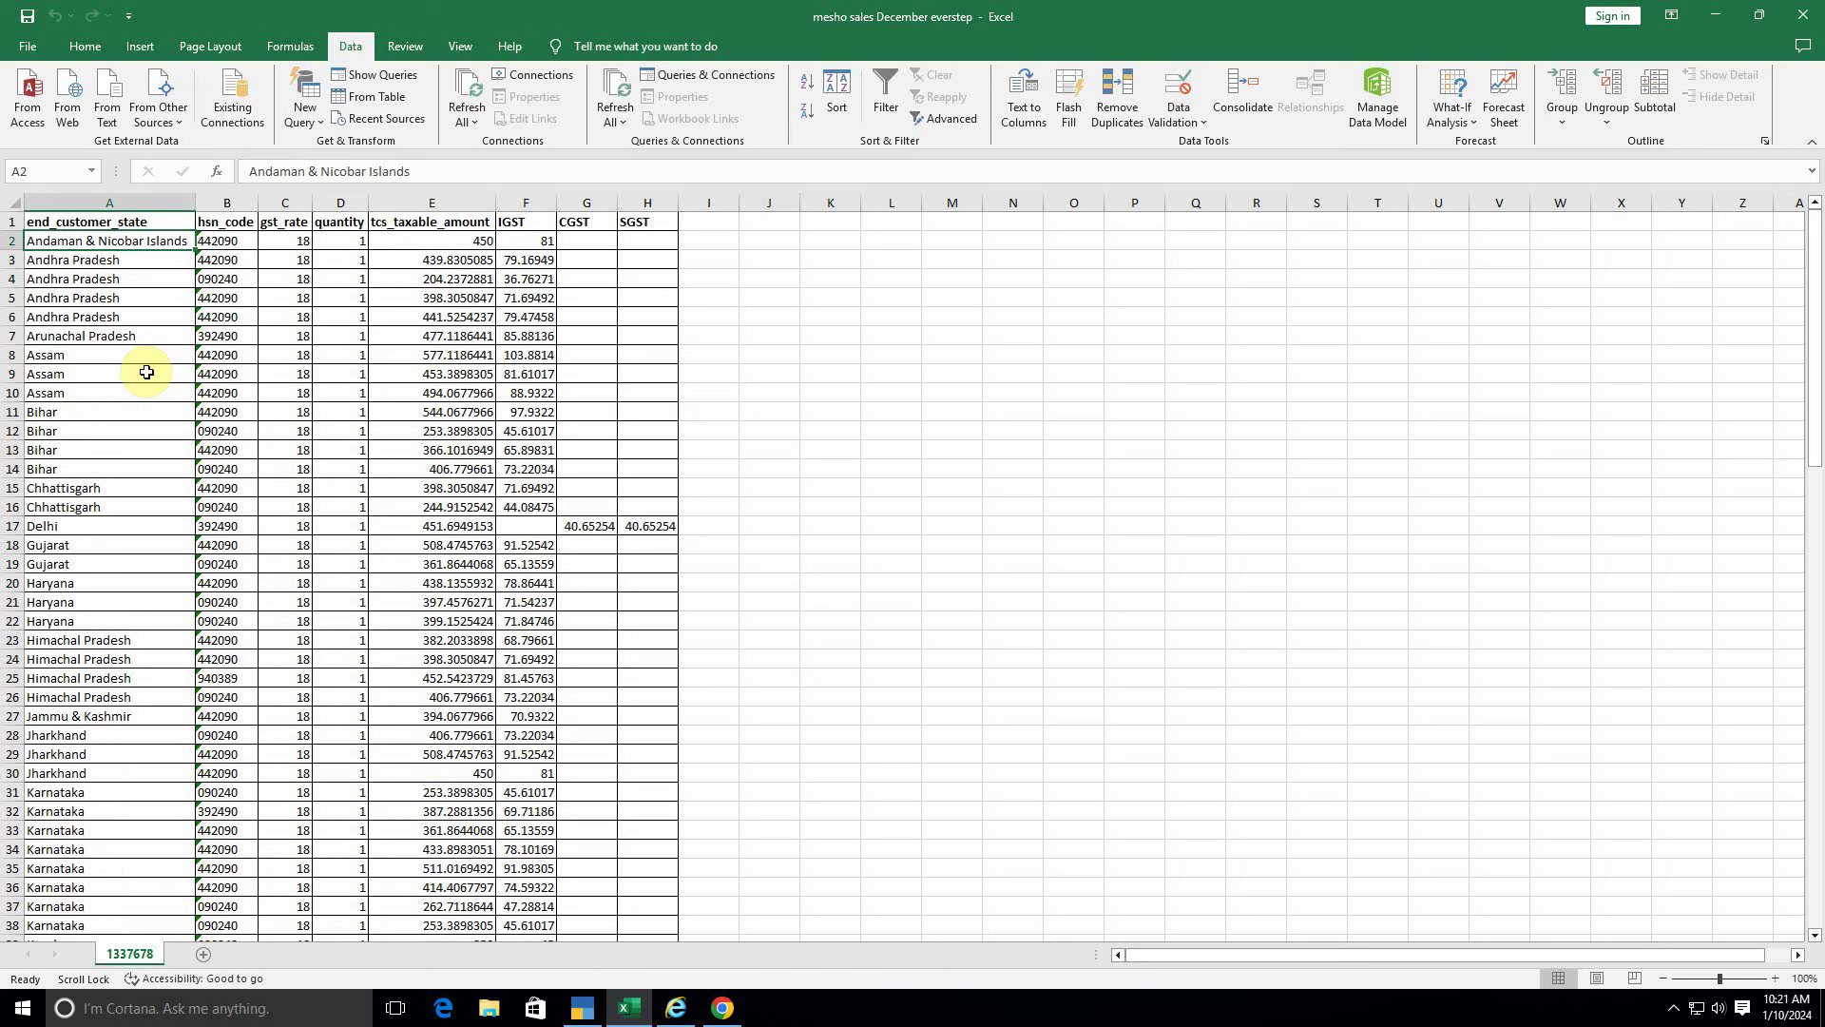
{"action": "left_click", "coordinate": [219, 243]}
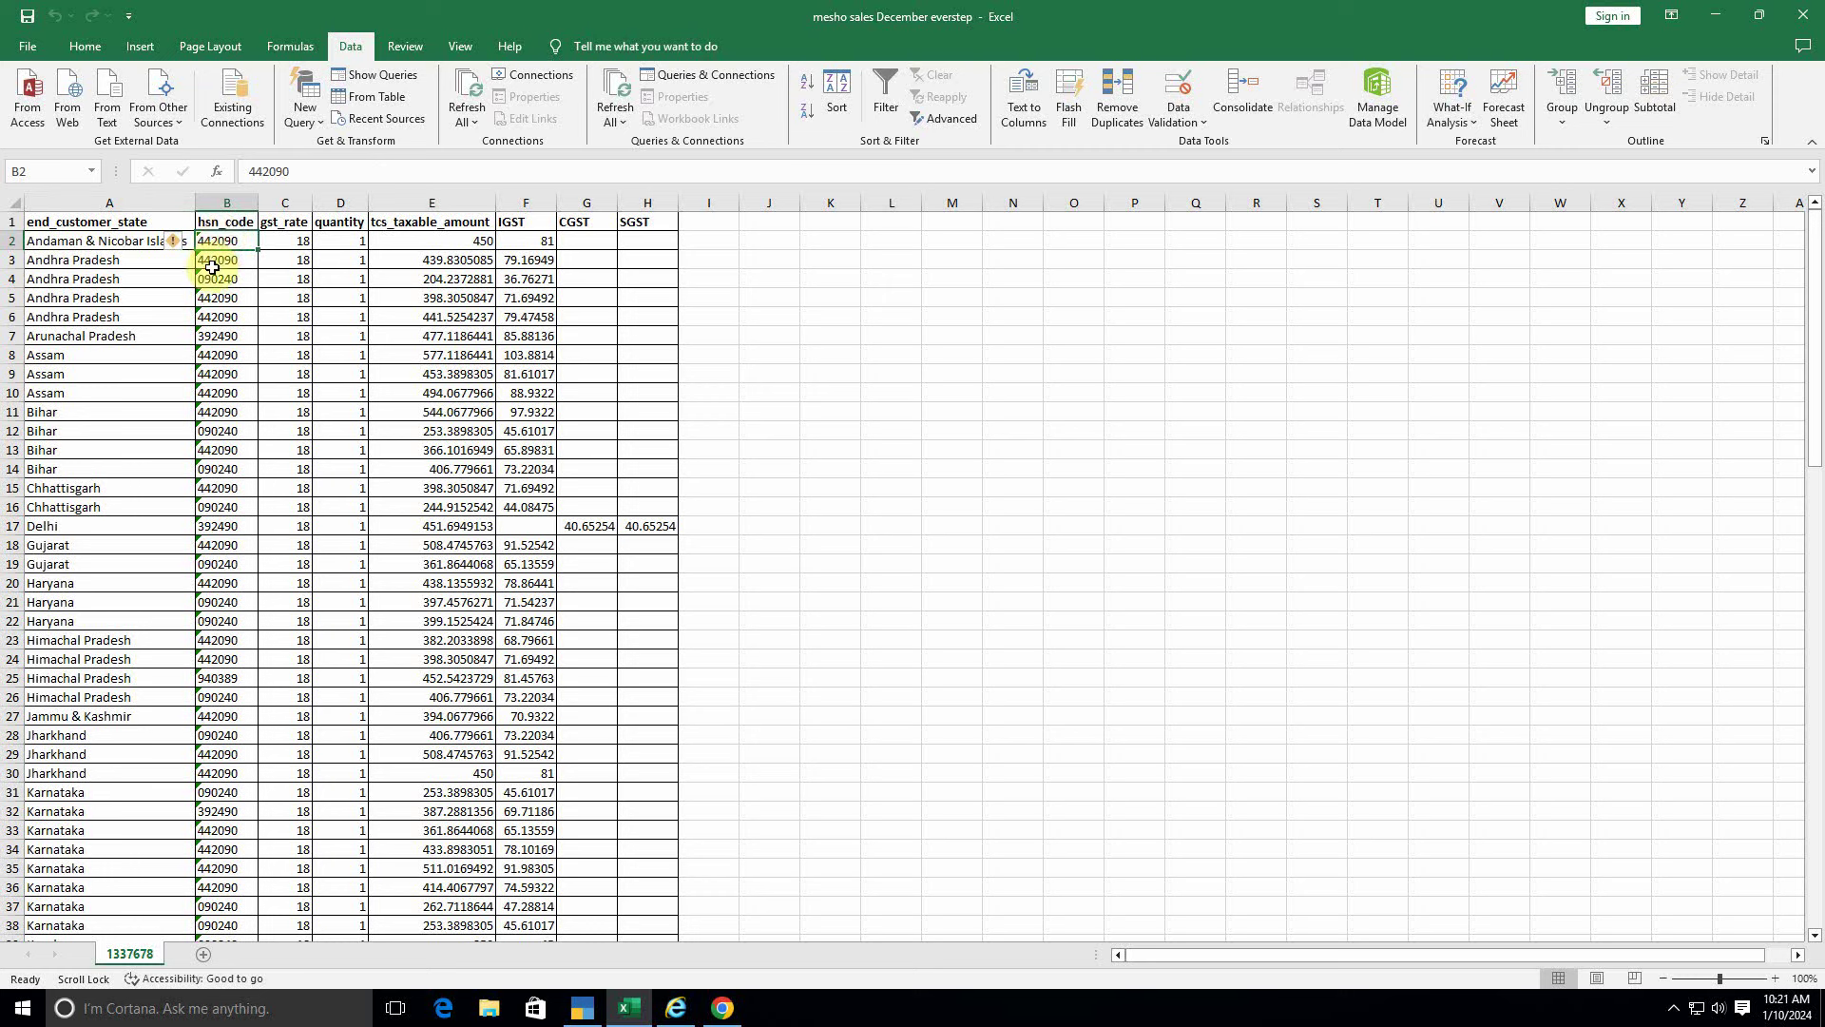
{"action": "left_click", "coordinate": [303, 249]}
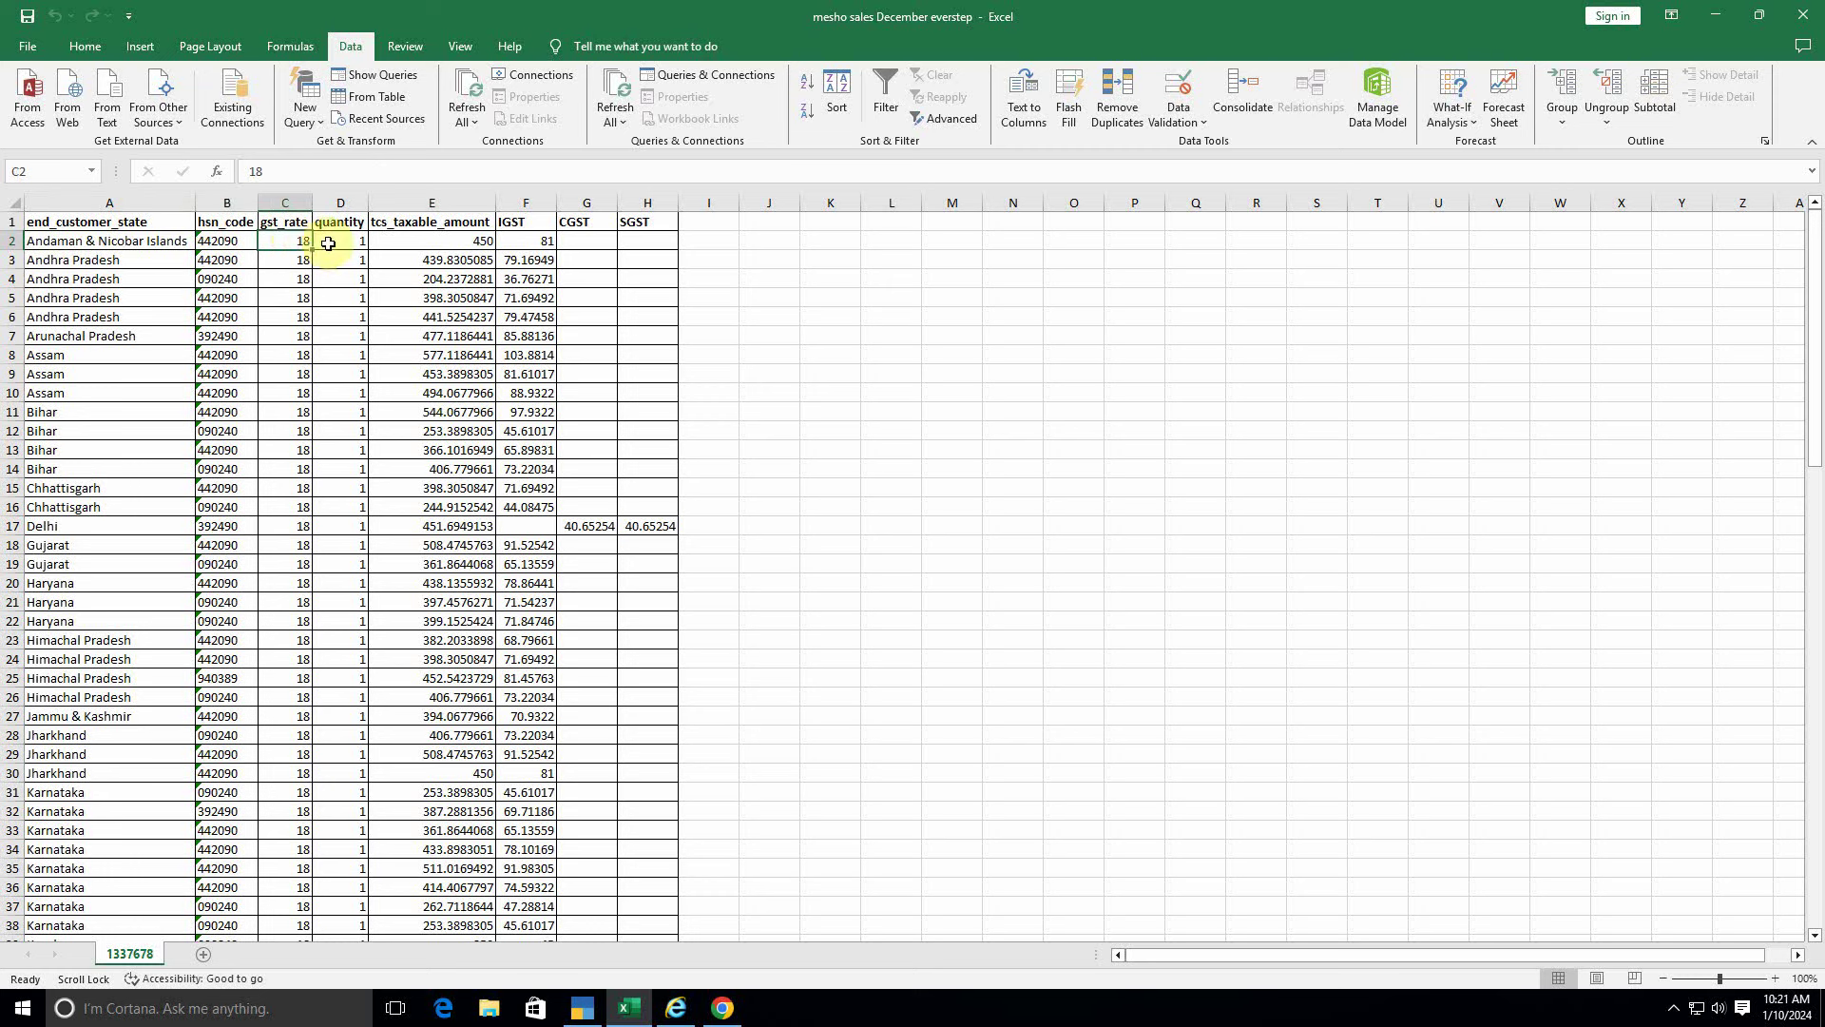
{"action": "left_click", "coordinate": [347, 240]}
{"action": "left_click", "coordinate": [418, 241]}
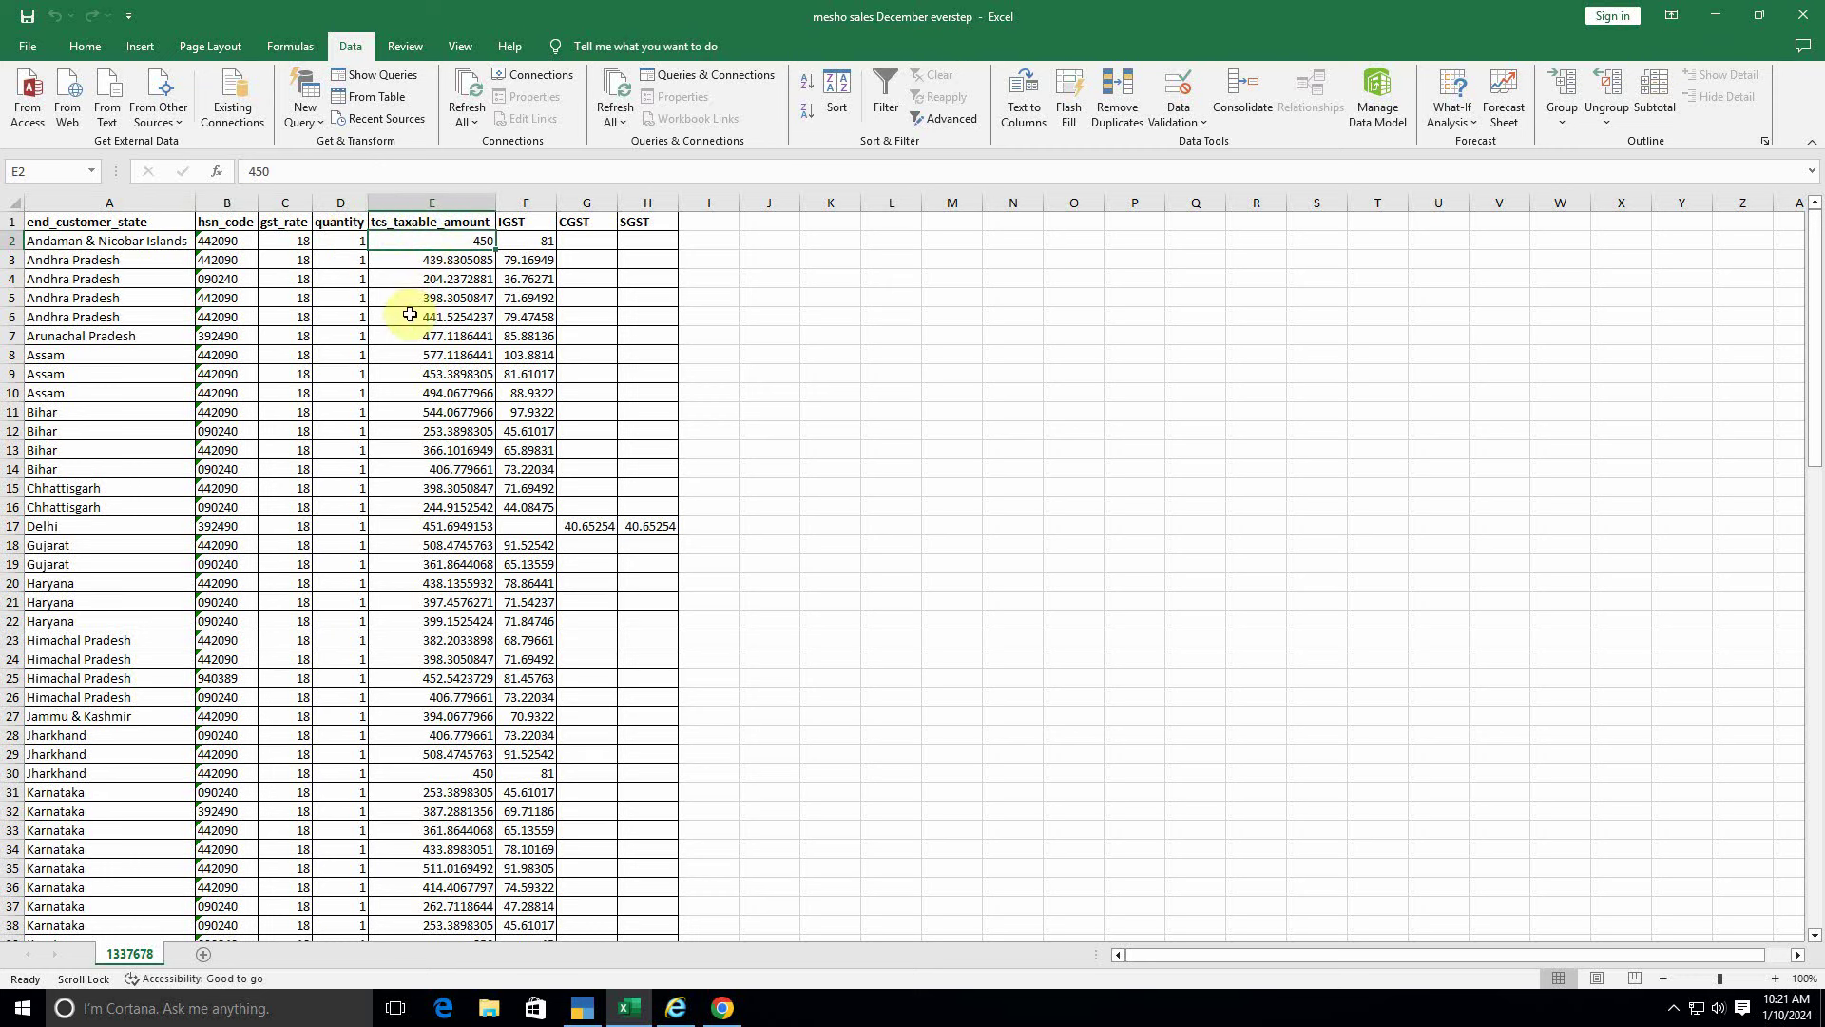
Step: Rename the tcs_taxable_amount column header in cell E1 to taxable_amount
{"action": "double_click", "coordinate": [396, 221]}
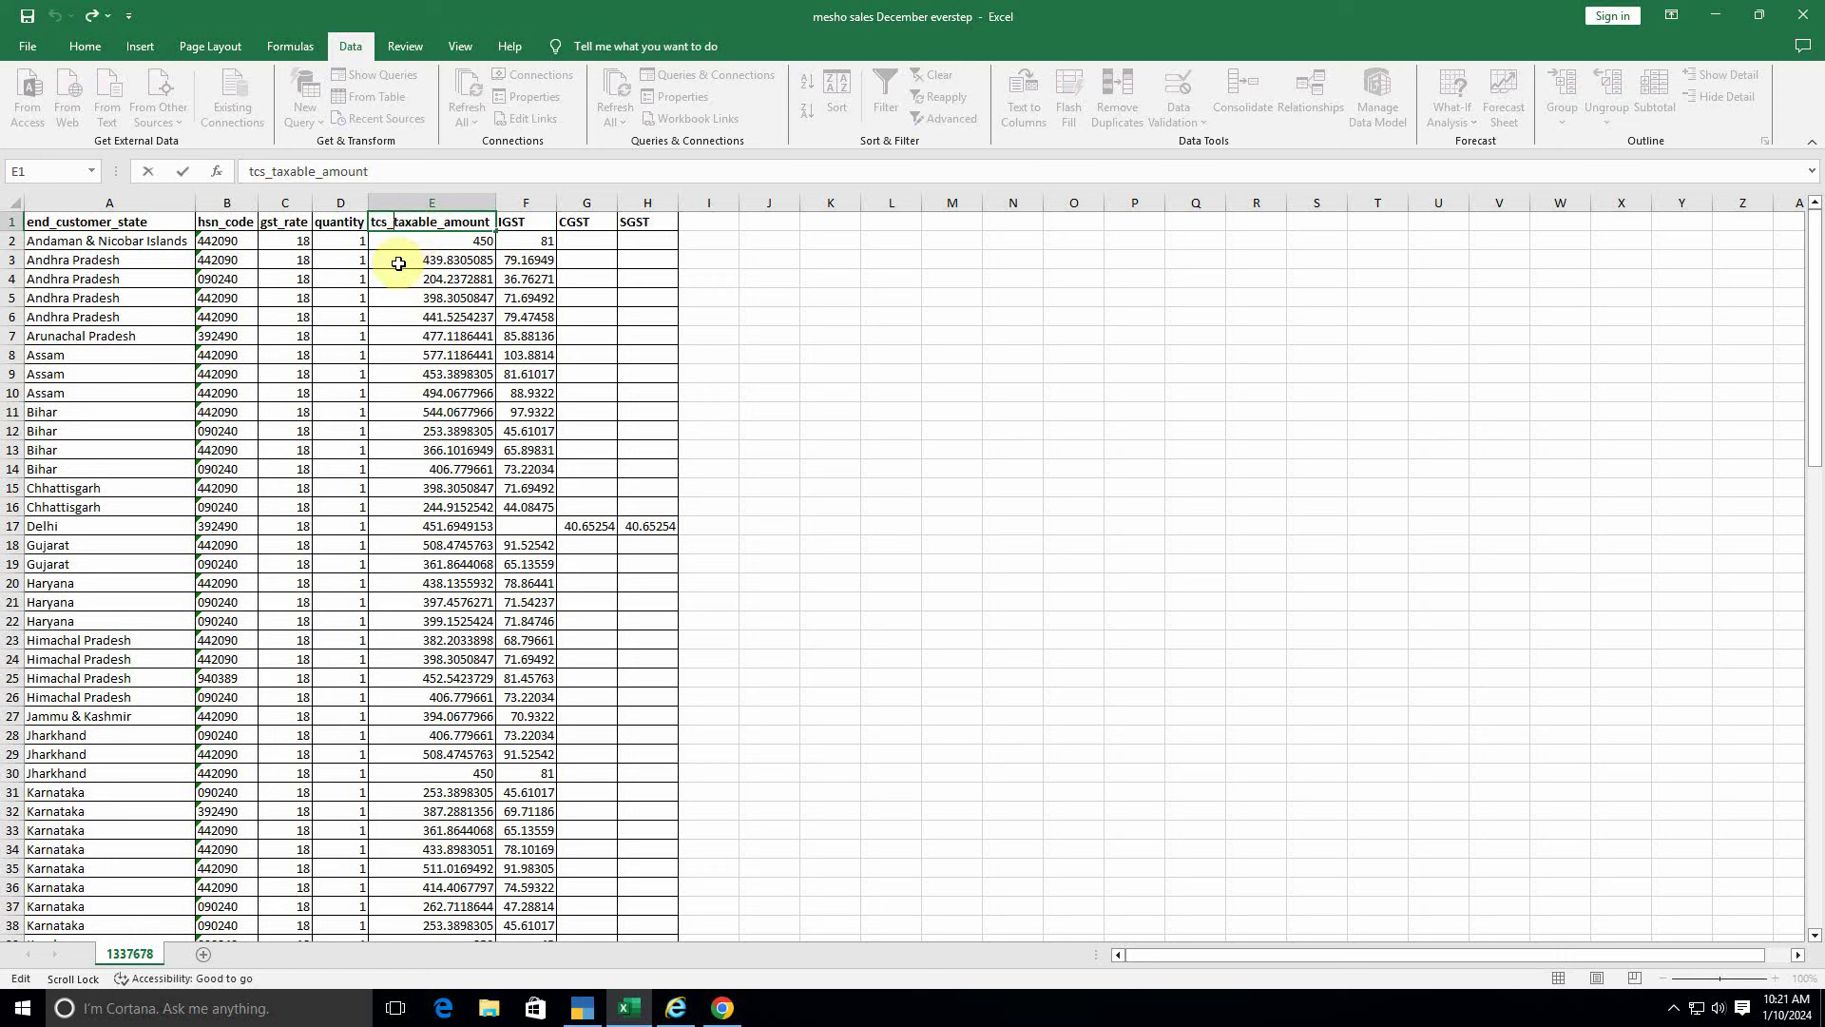
{"action": "key", "text": "BackSpace"}
{"action": "key", "text": "BackSpace"}
{"action": "key", "text": "BackSpace"}
{"action": "key", "text": "BackSpace"}
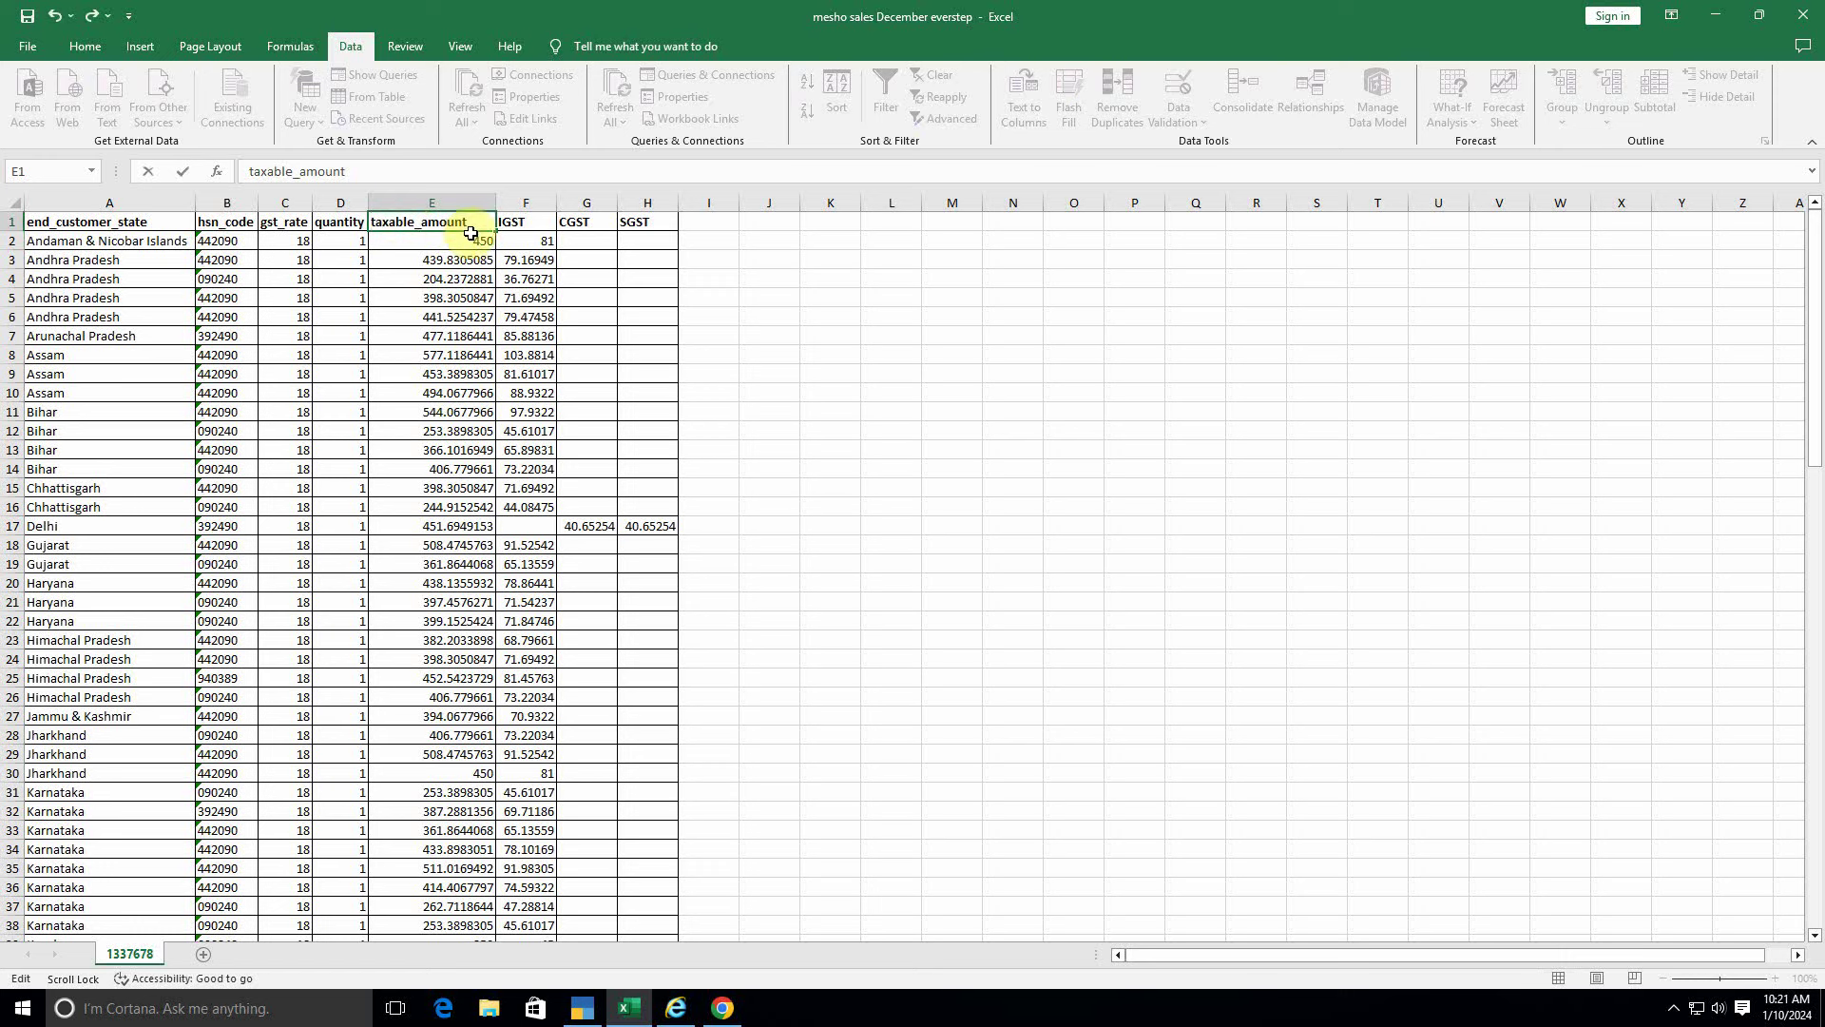
{"action": "left_click", "coordinate": [537, 243]}
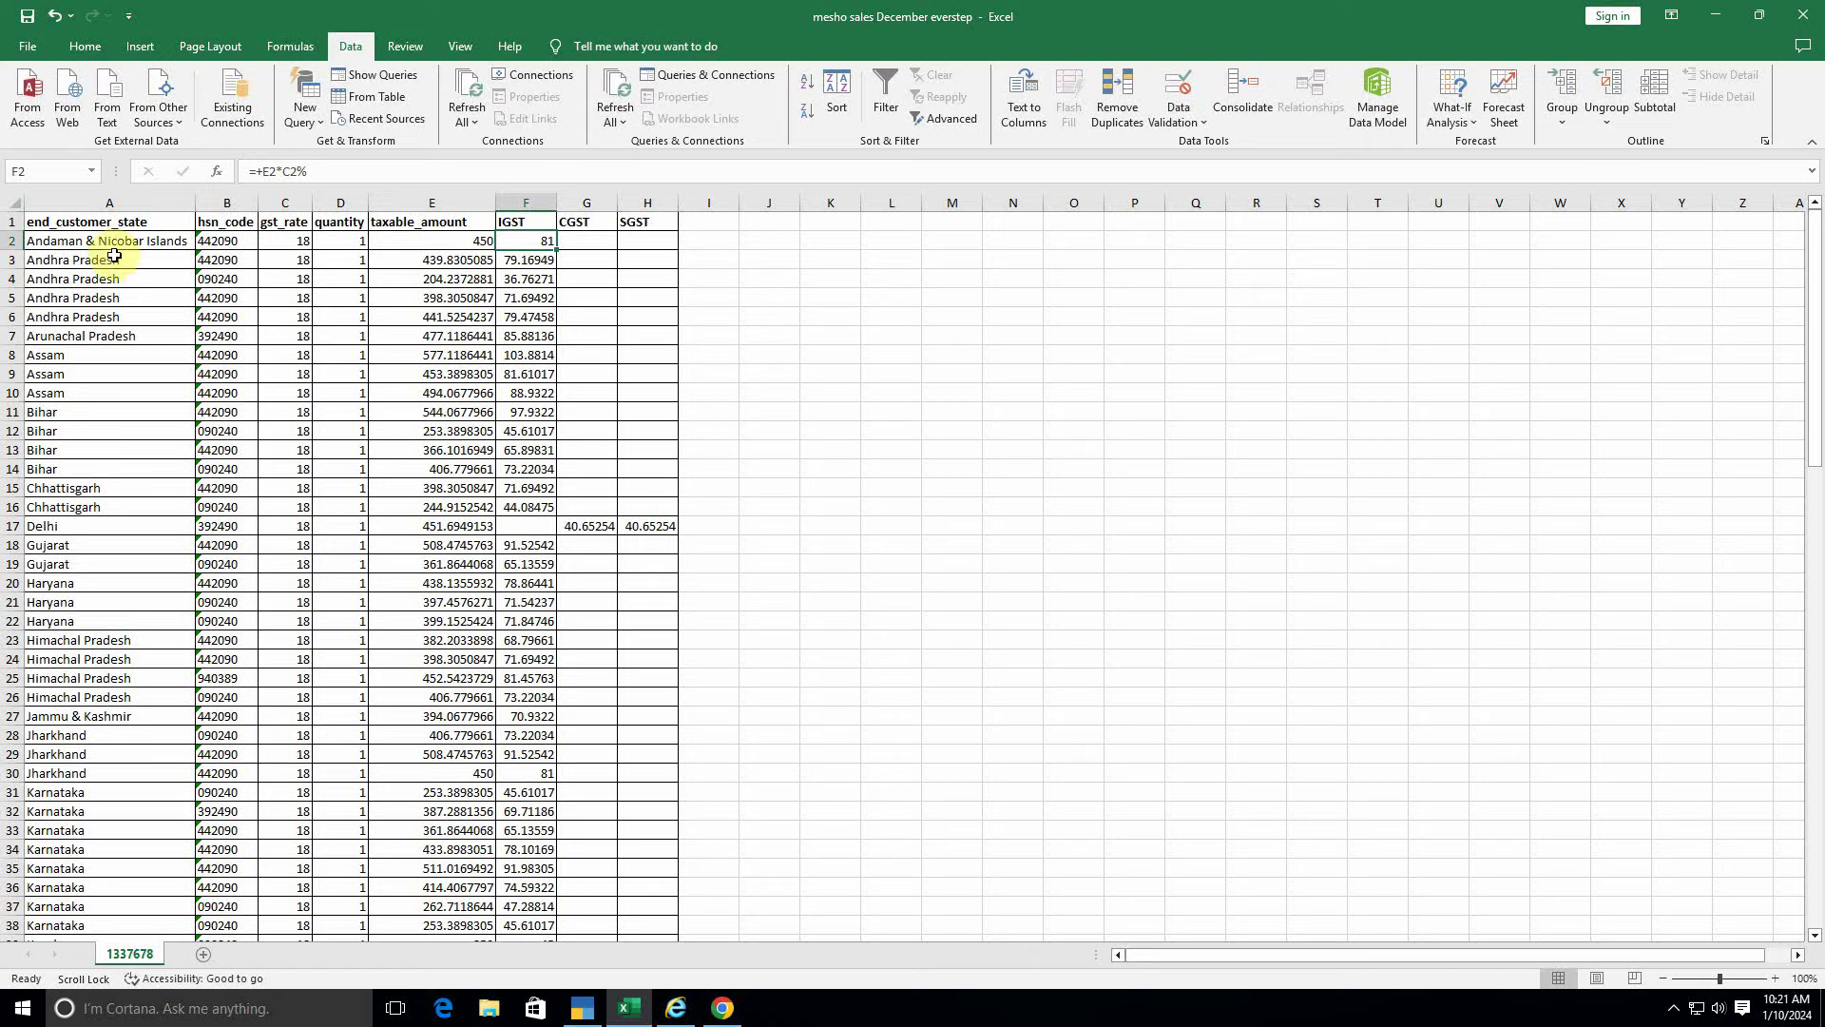
Step: Add Sum subtotals to the whole sales table at each change in end_customer_state for quantity, taxable_amount, IGST, CGST and SGST
{"action": "left_click_drag", "start_coordinate": [92, 222], "coordinate": [624, 906]}
{"action": "scroll", "coordinate": [501, 711], "scroll_direction": "up", "scroll_amount": 15}
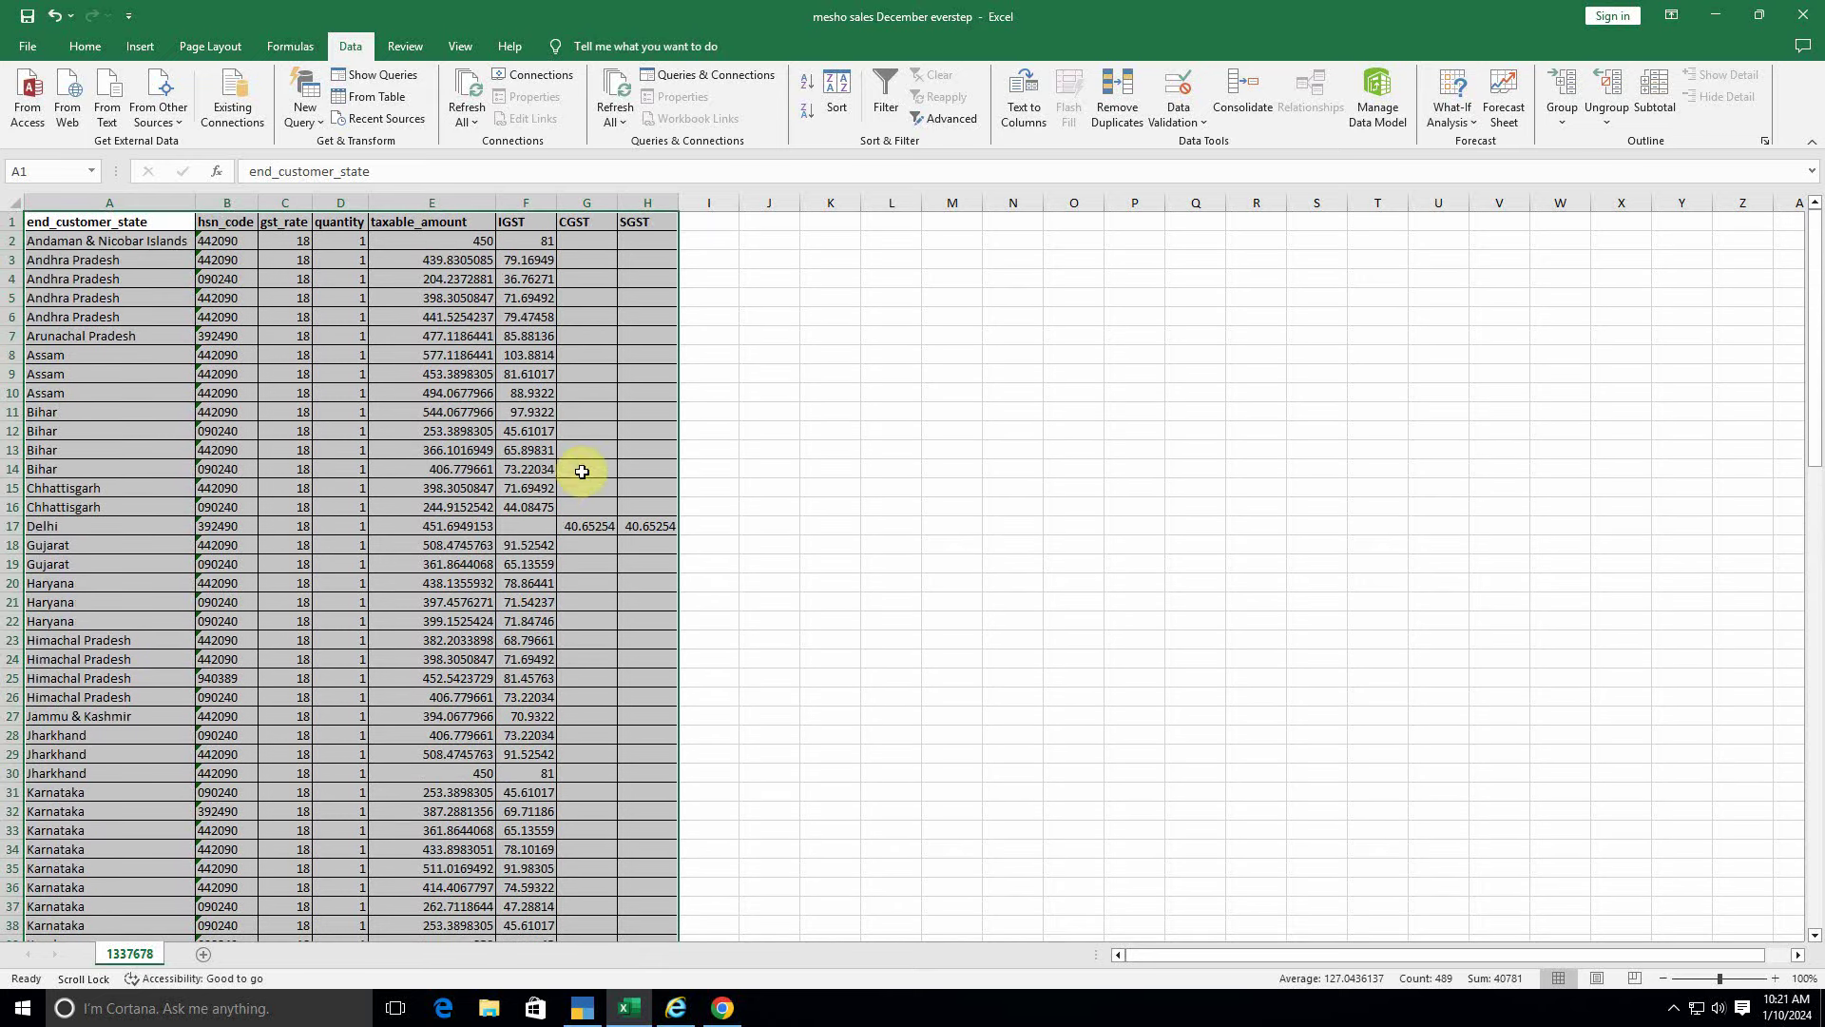
{"action": "left_click", "coordinate": [1655, 103]}
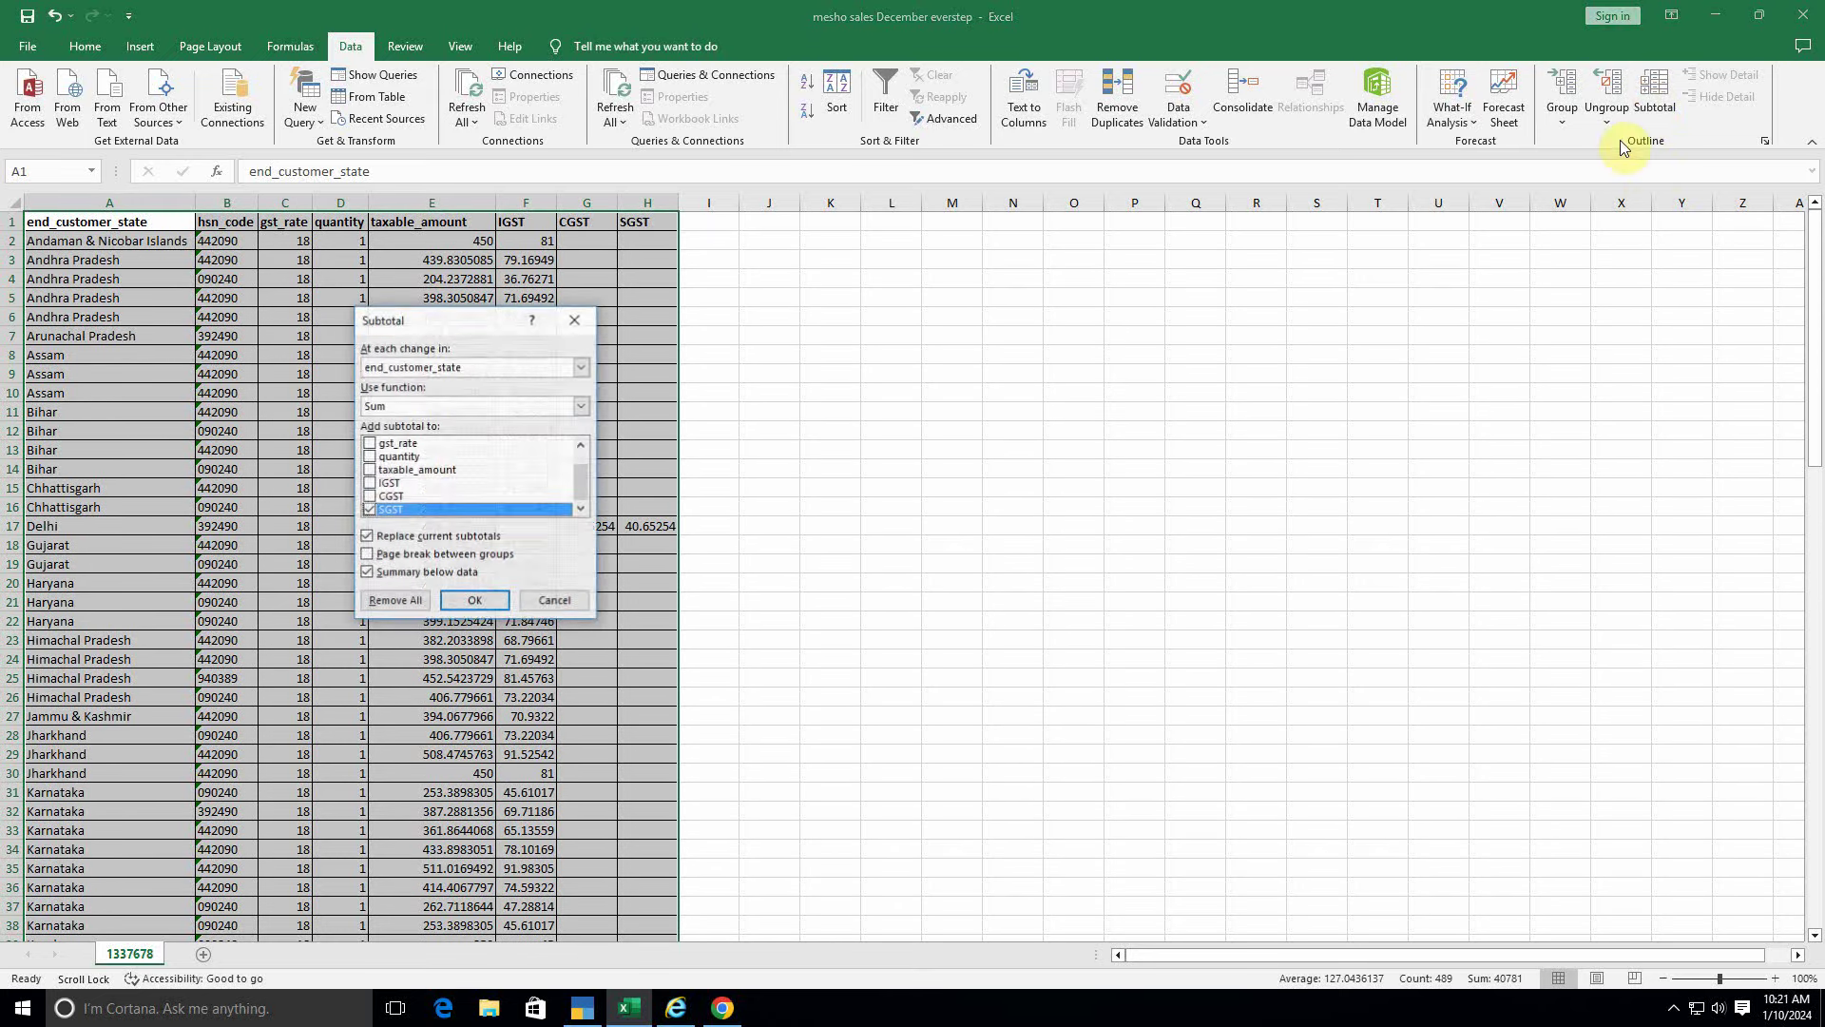
{"action": "left_click", "coordinate": [370, 496]}
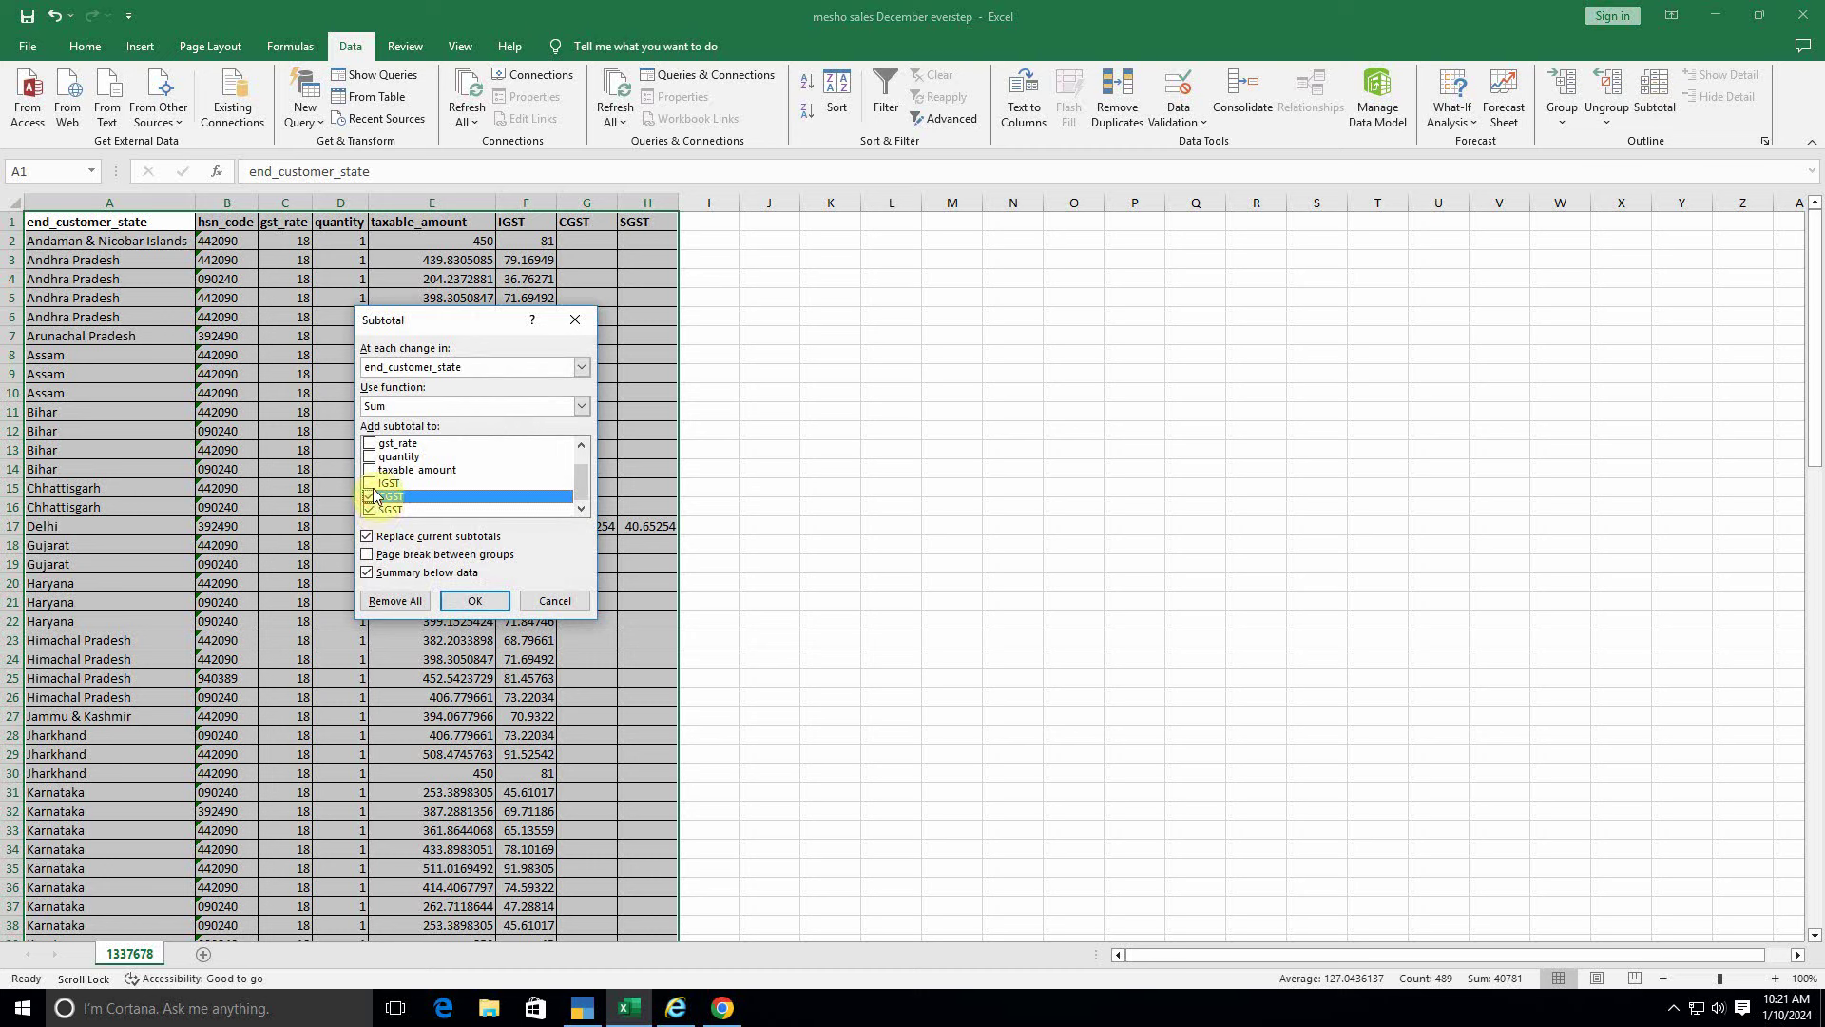
{"action": "left_click", "coordinate": [370, 483]}
{"action": "left_click", "coordinate": [369, 470]}
{"action": "left_click", "coordinate": [370, 456]}
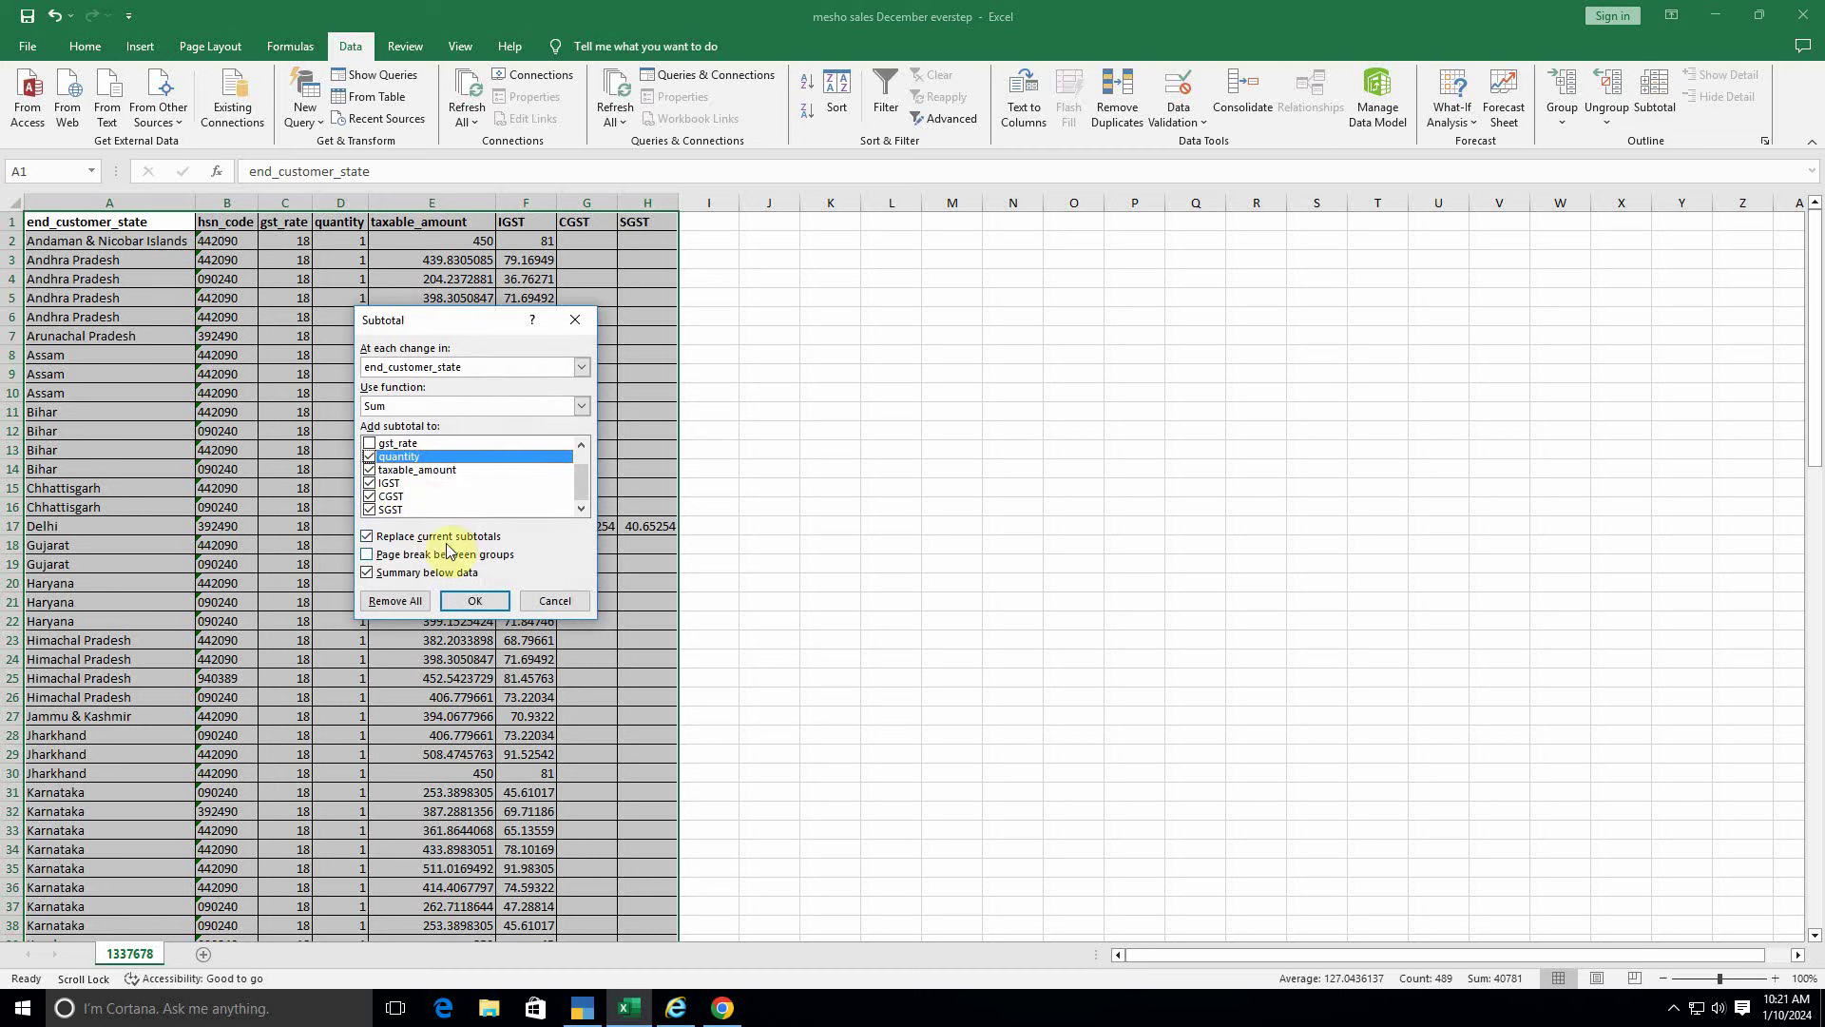
{"action": "scroll", "coordinate": [469, 475], "scroll_direction": "up", "scroll_amount": 1}
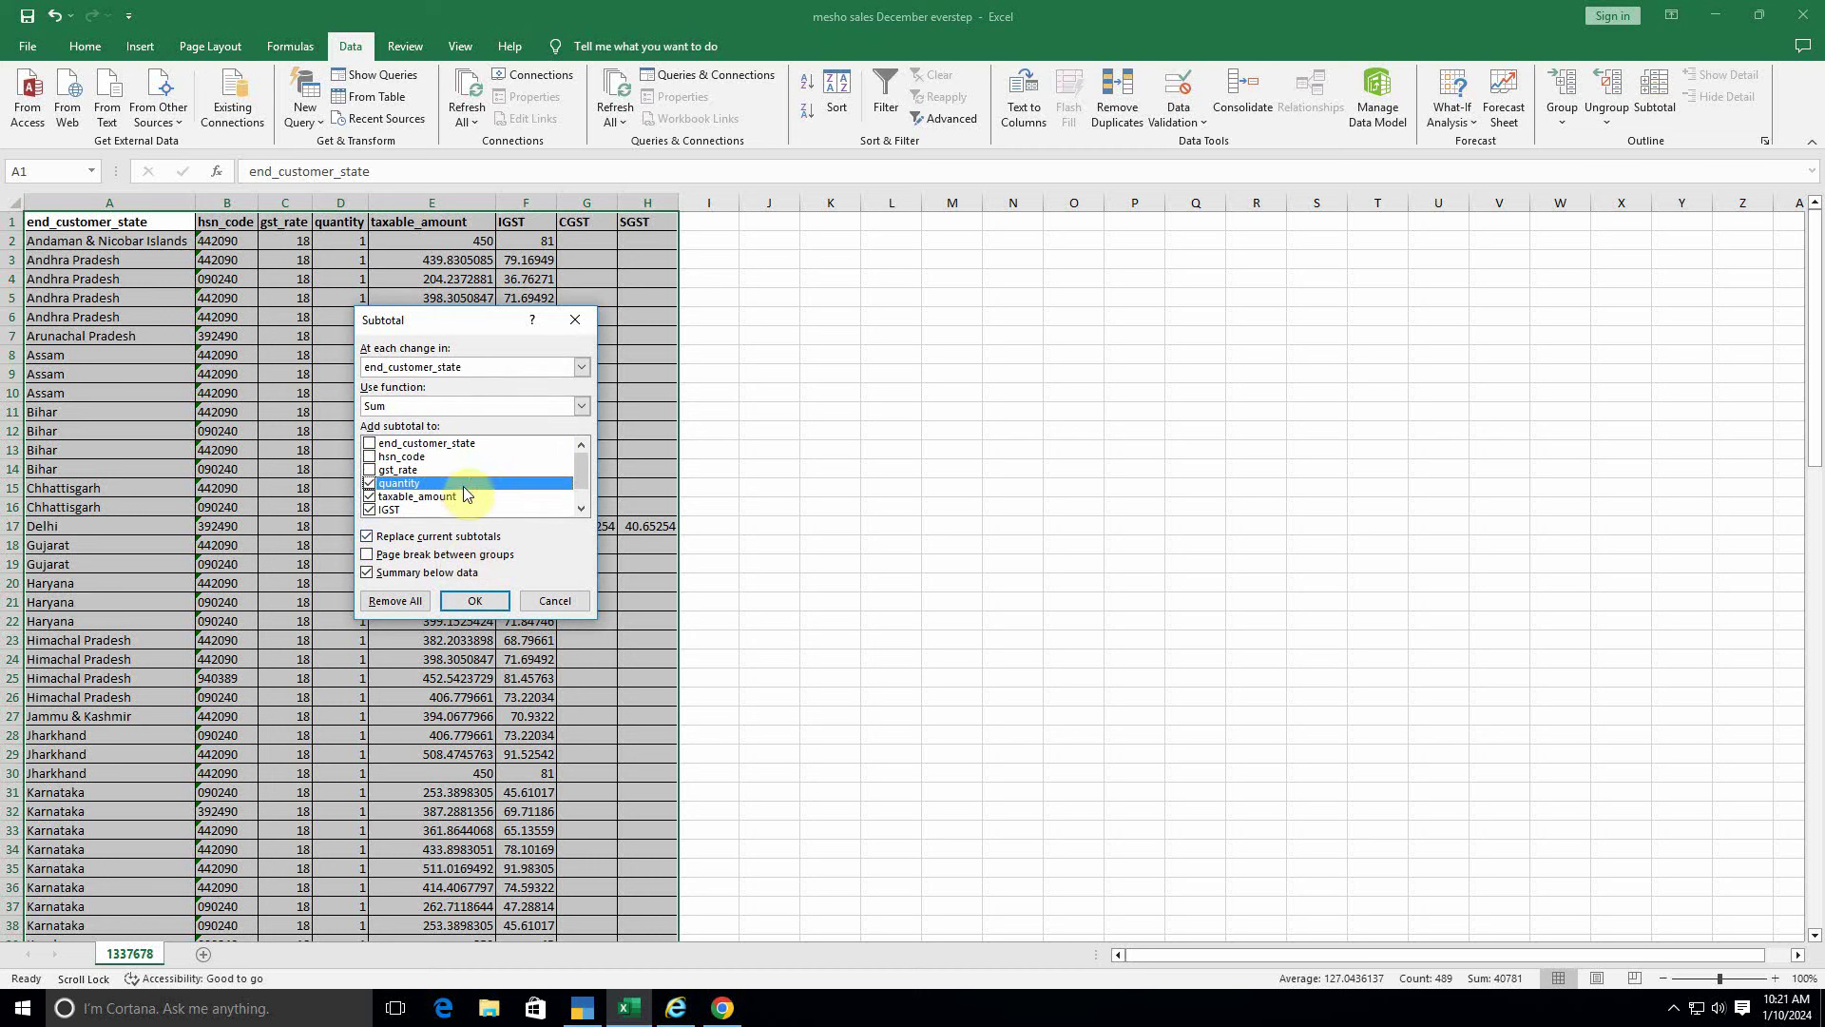
{"action": "left_click", "coordinate": [474, 601]}
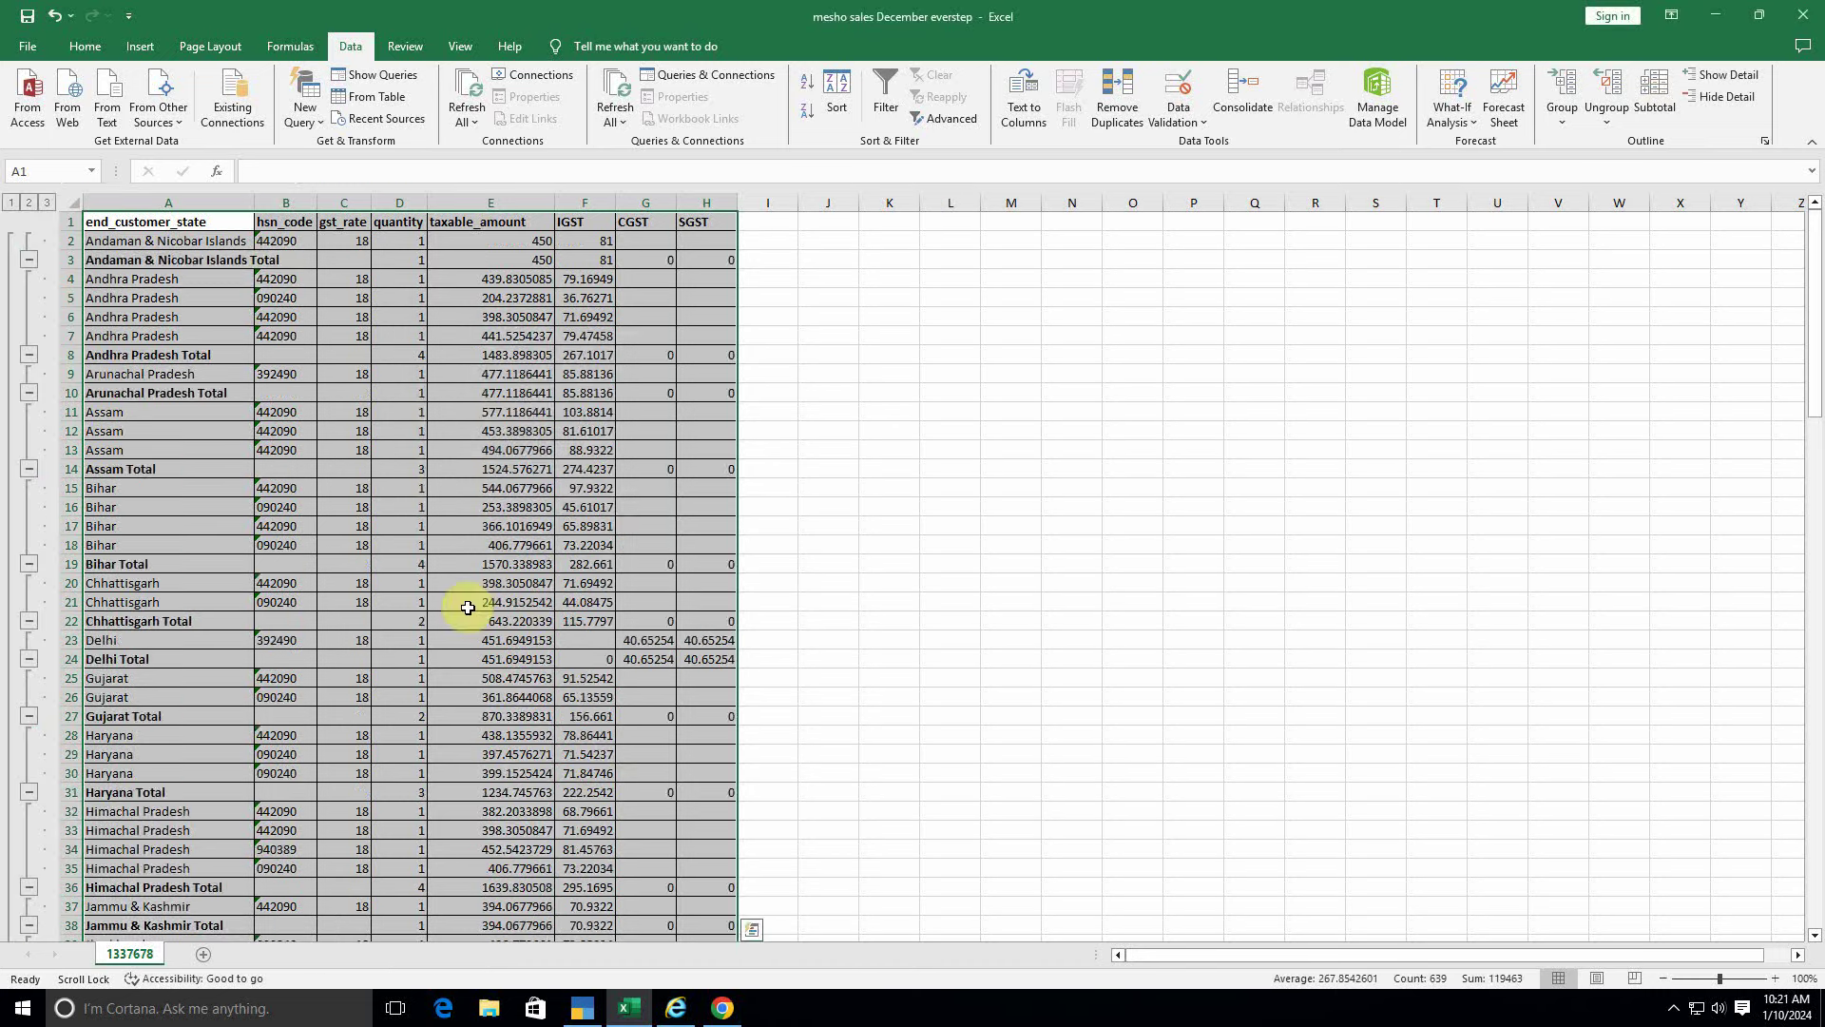
{"action": "left_click", "coordinate": [822, 522]}
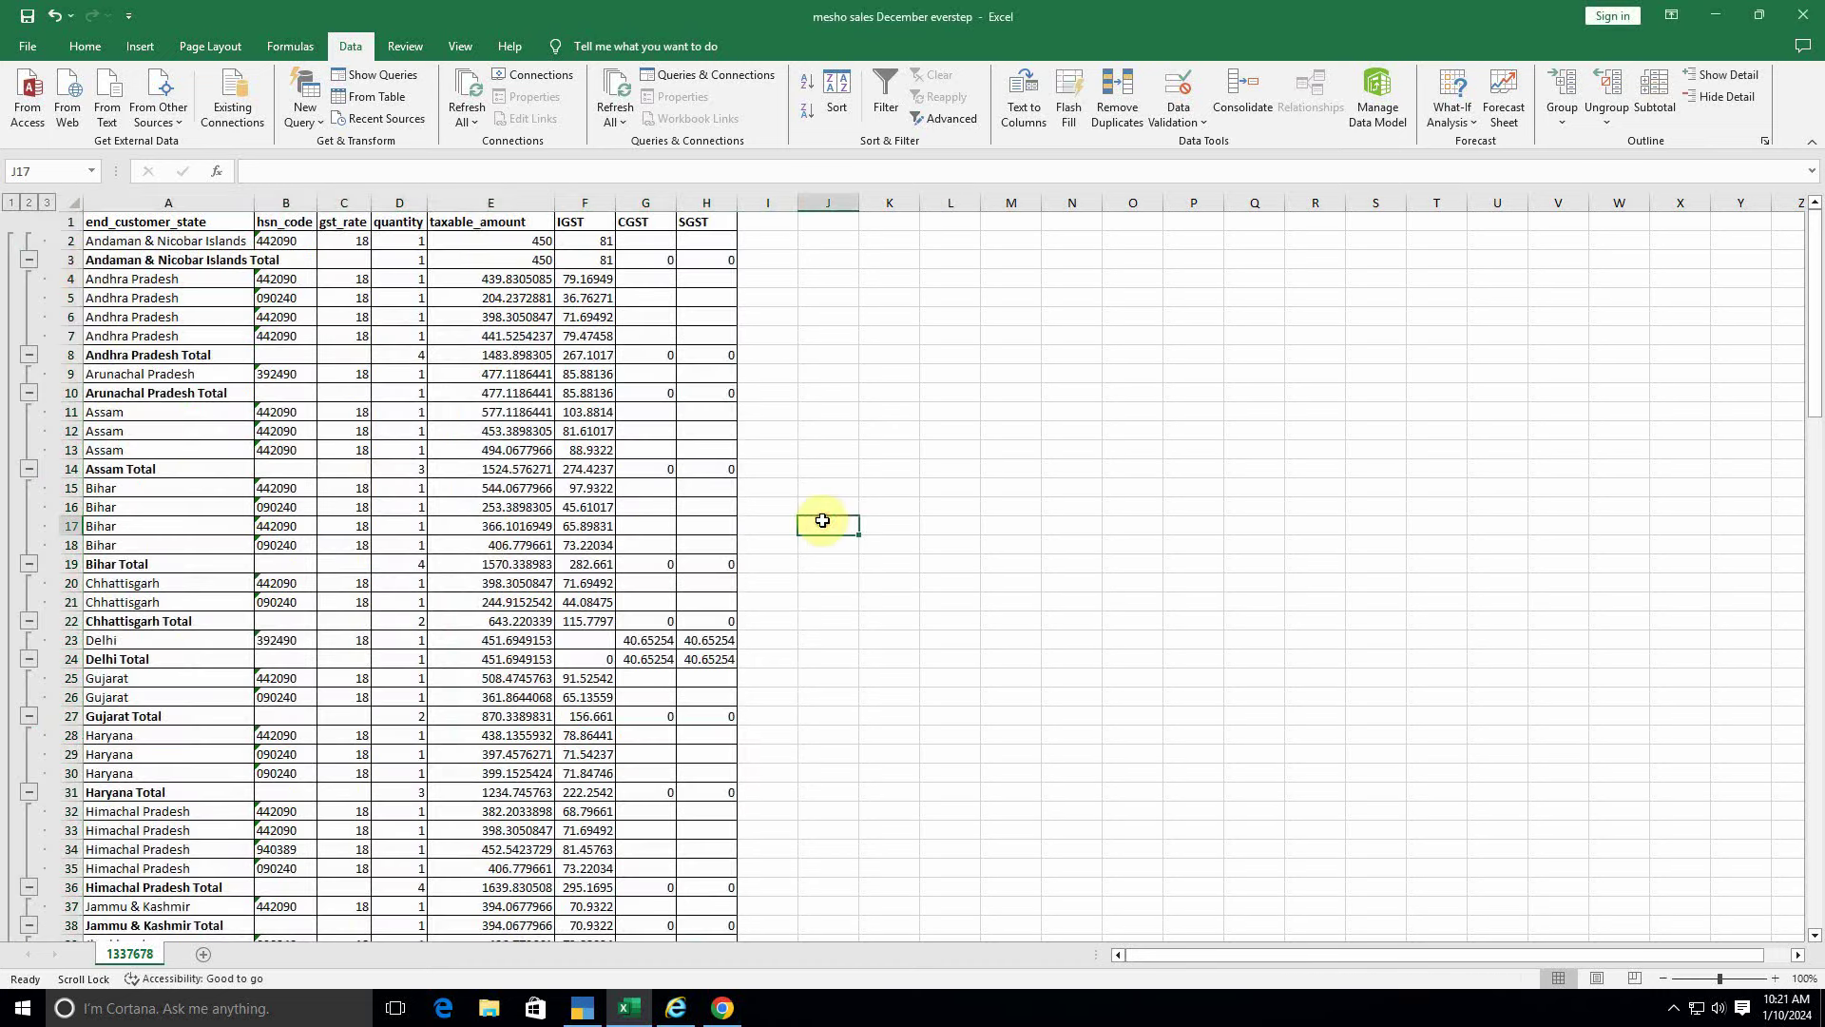
Step: Collapse the subtotal outline to level 2 so only the state totals and the grand total show
{"action": "left_click", "coordinate": [29, 206]}
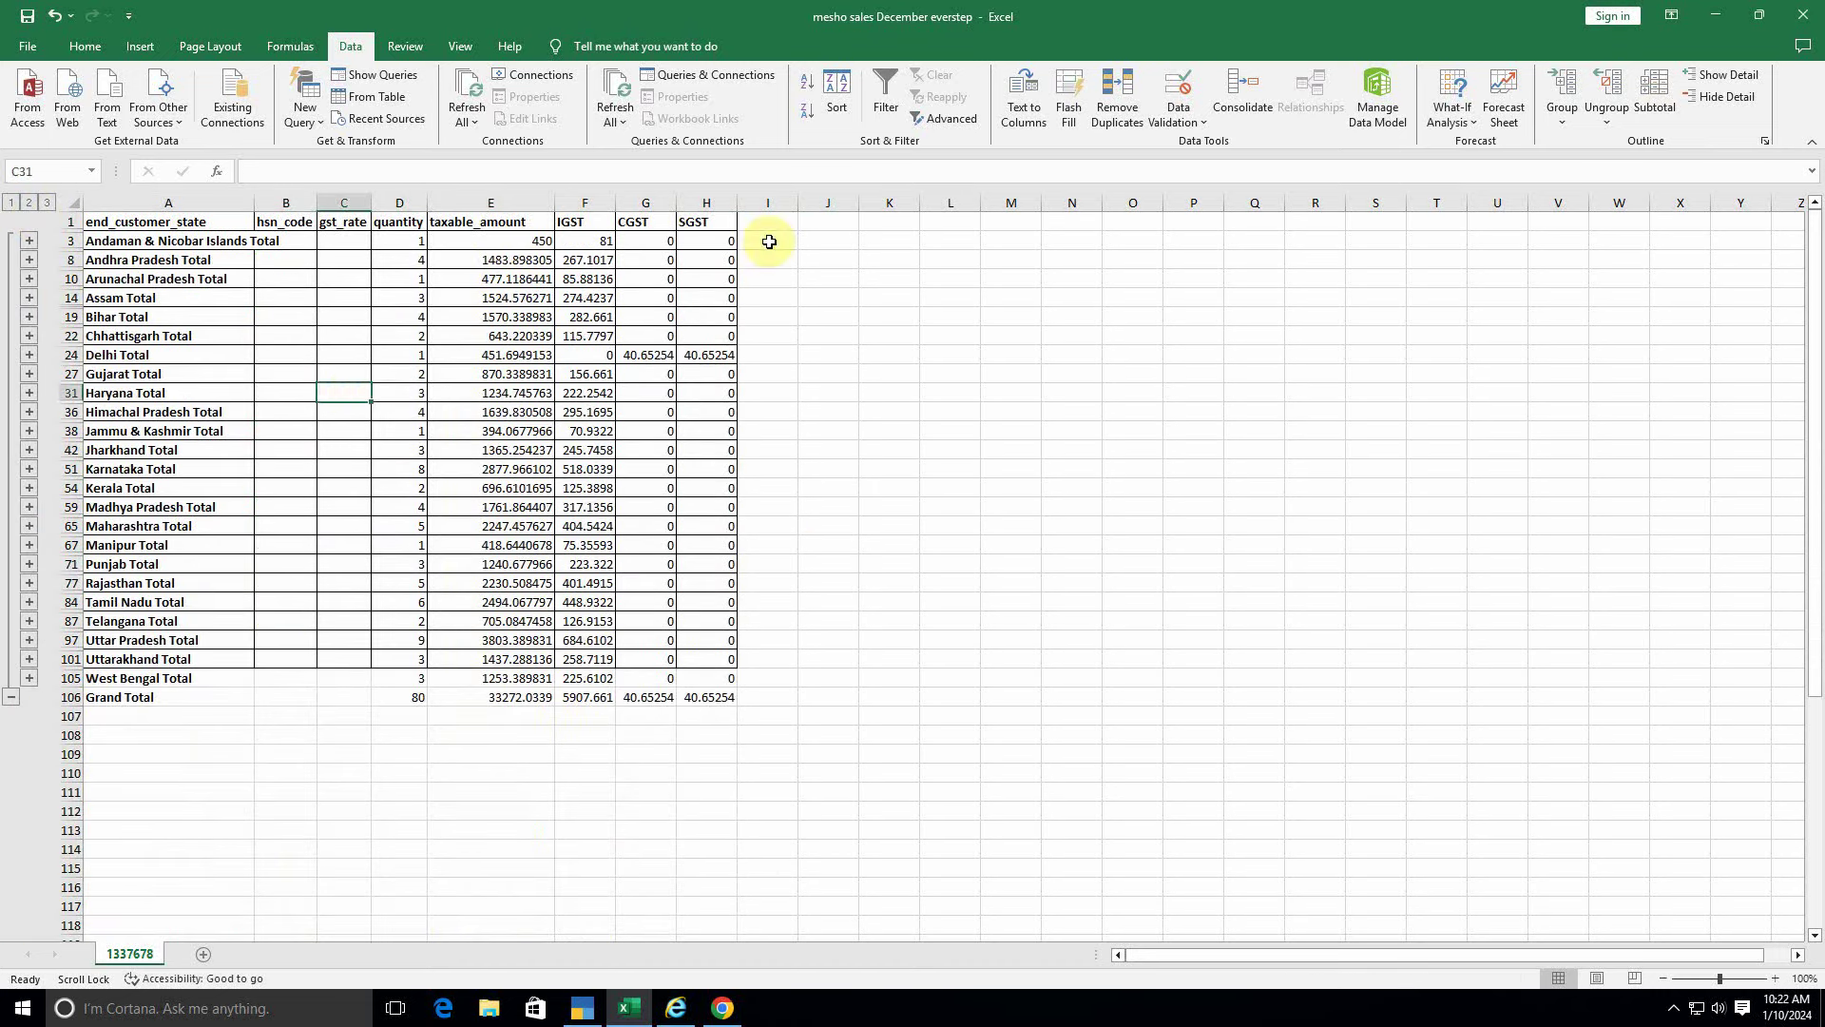
{"action": "left_click", "coordinate": [416, 746]}
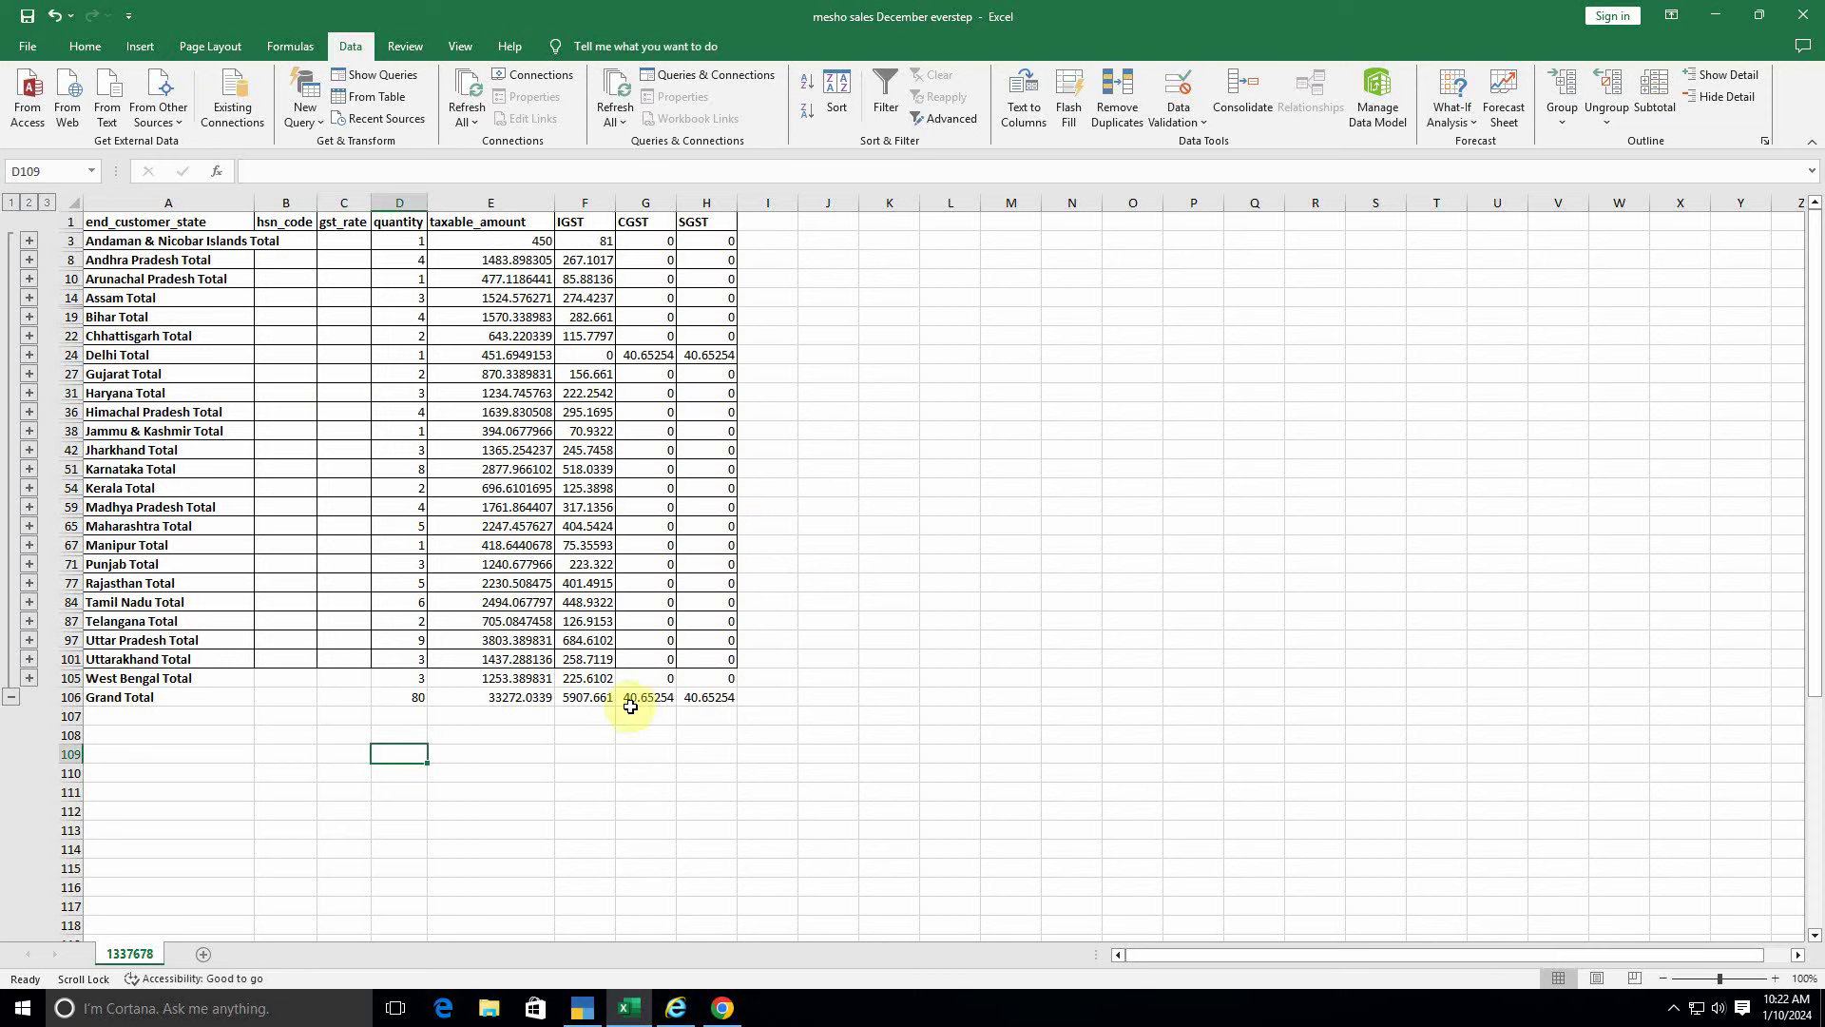
{"action": "left_click", "coordinate": [538, 719]}
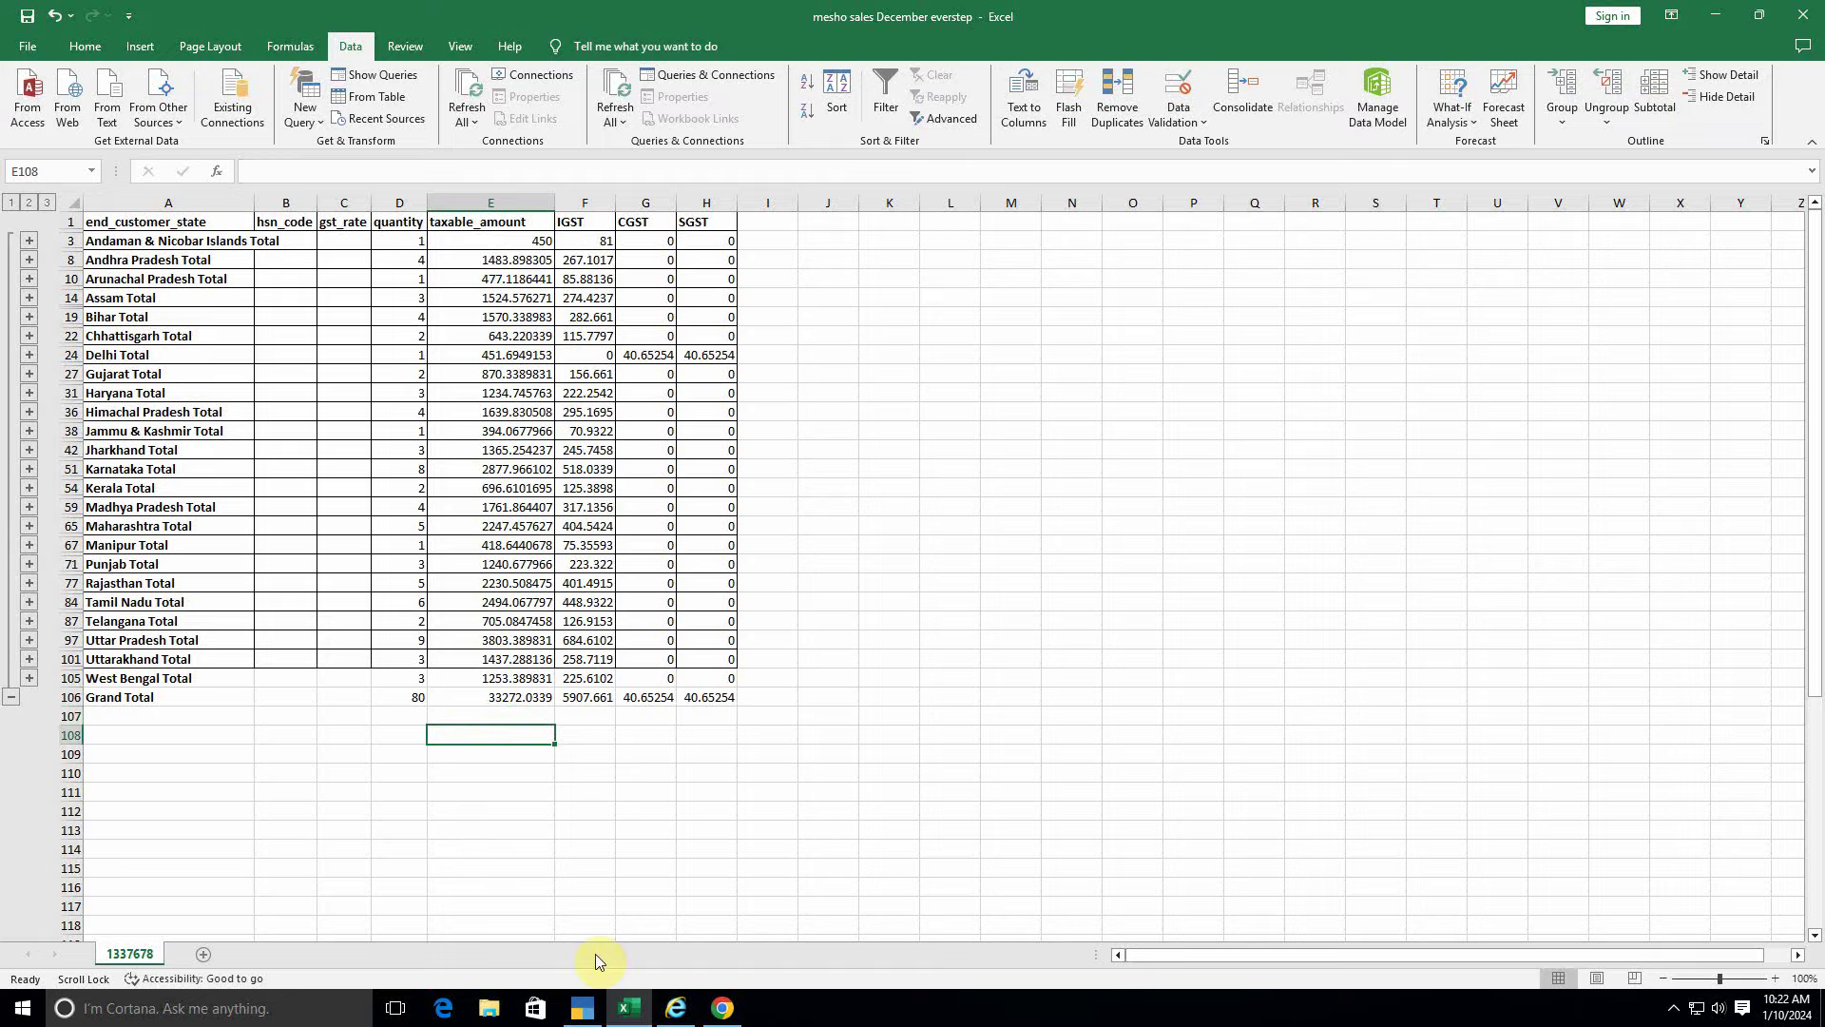
Step: Look at the TallyPrime gateway, return to Excel and select the state total rows from Andaman & Nicobar Islands to West Bengal
{"action": "left_click", "coordinate": [581, 1013]}
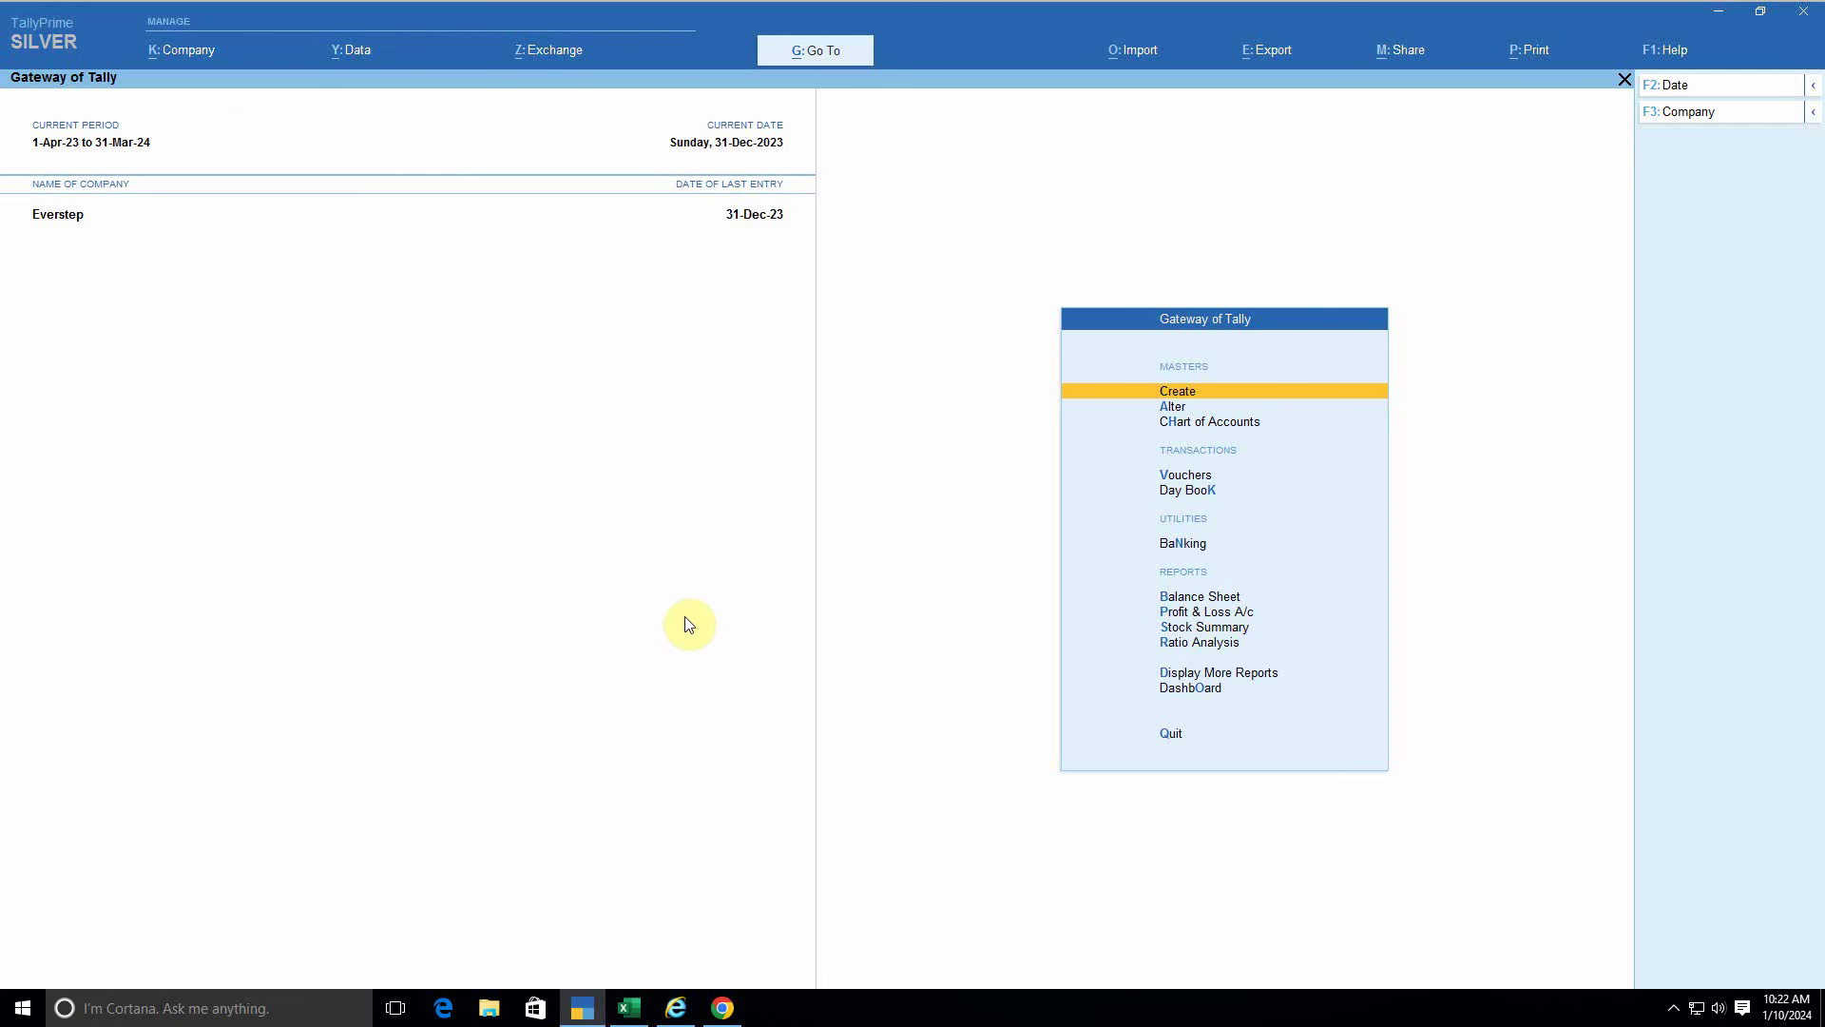
{"action": "left_click", "coordinate": [630, 1006]}
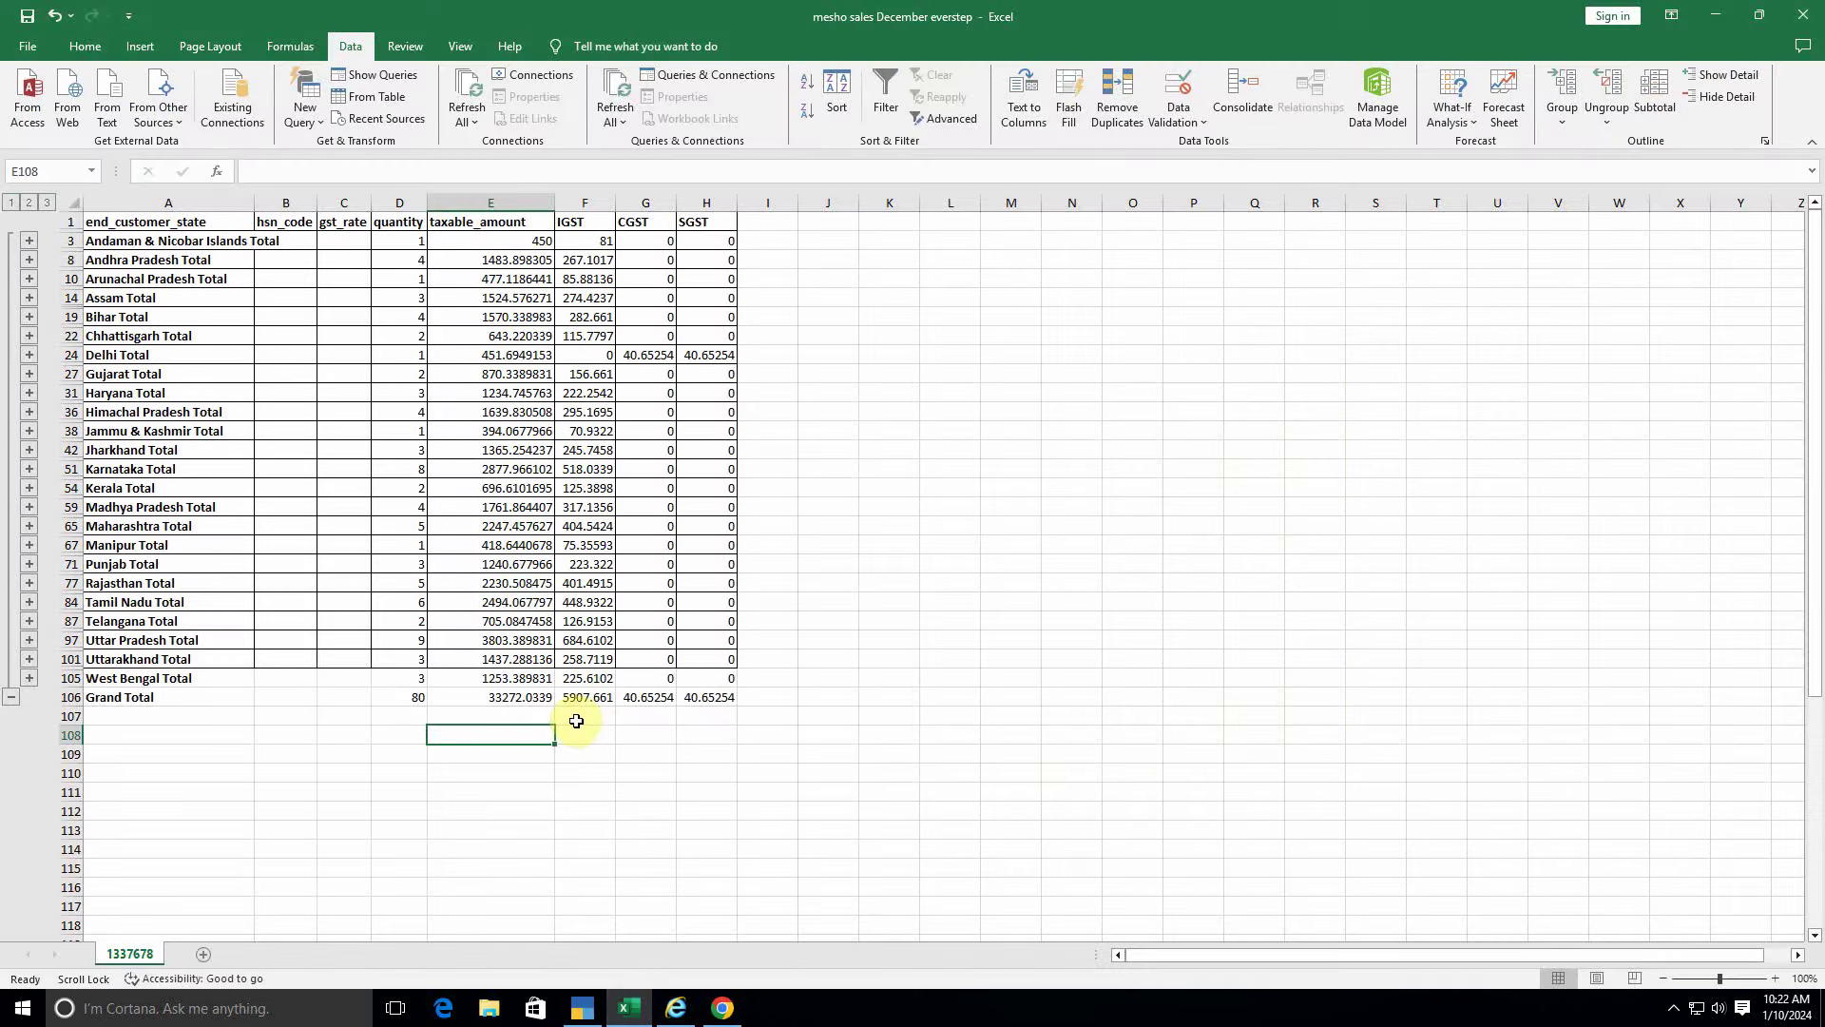
{"action": "left_click_drag", "start_coordinate": [147, 242], "coordinate": [712, 674]}
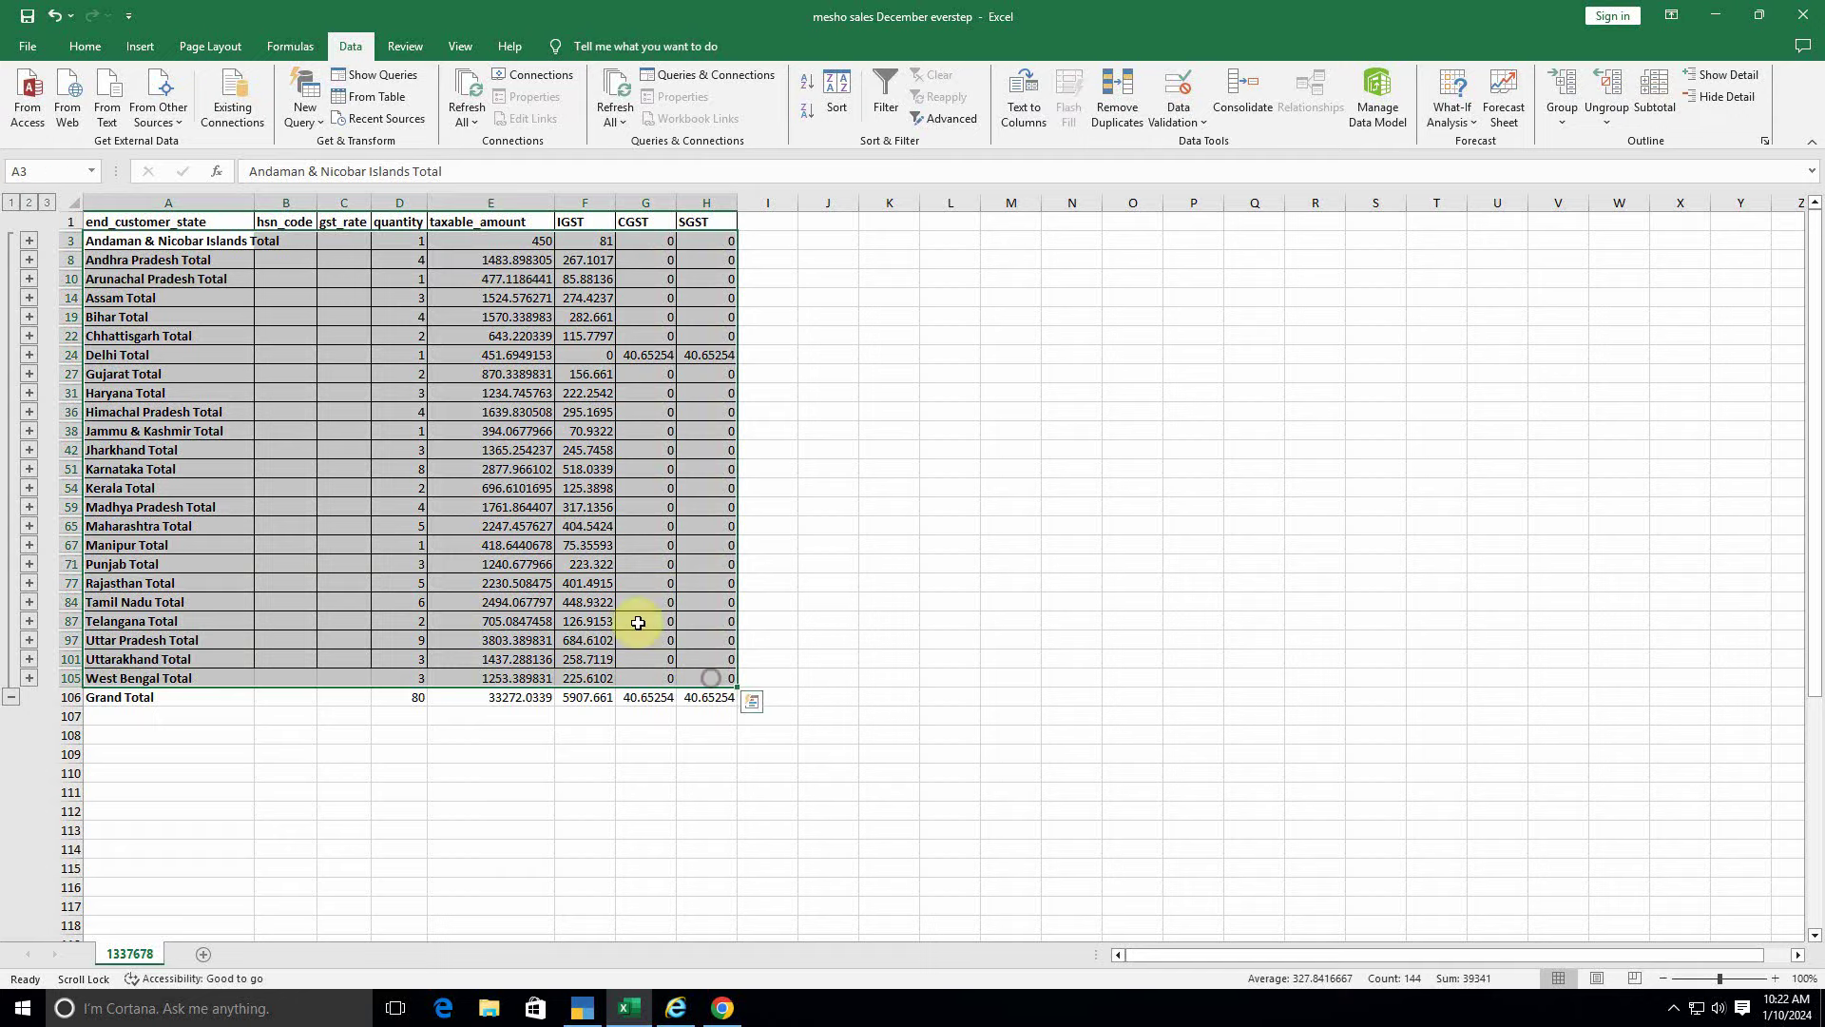
Step: Switch to TallyPrime and open the GSTR-1 report from the GST reports for Everstep
{"action": "left_click", "coordinate": [582, 1008]}
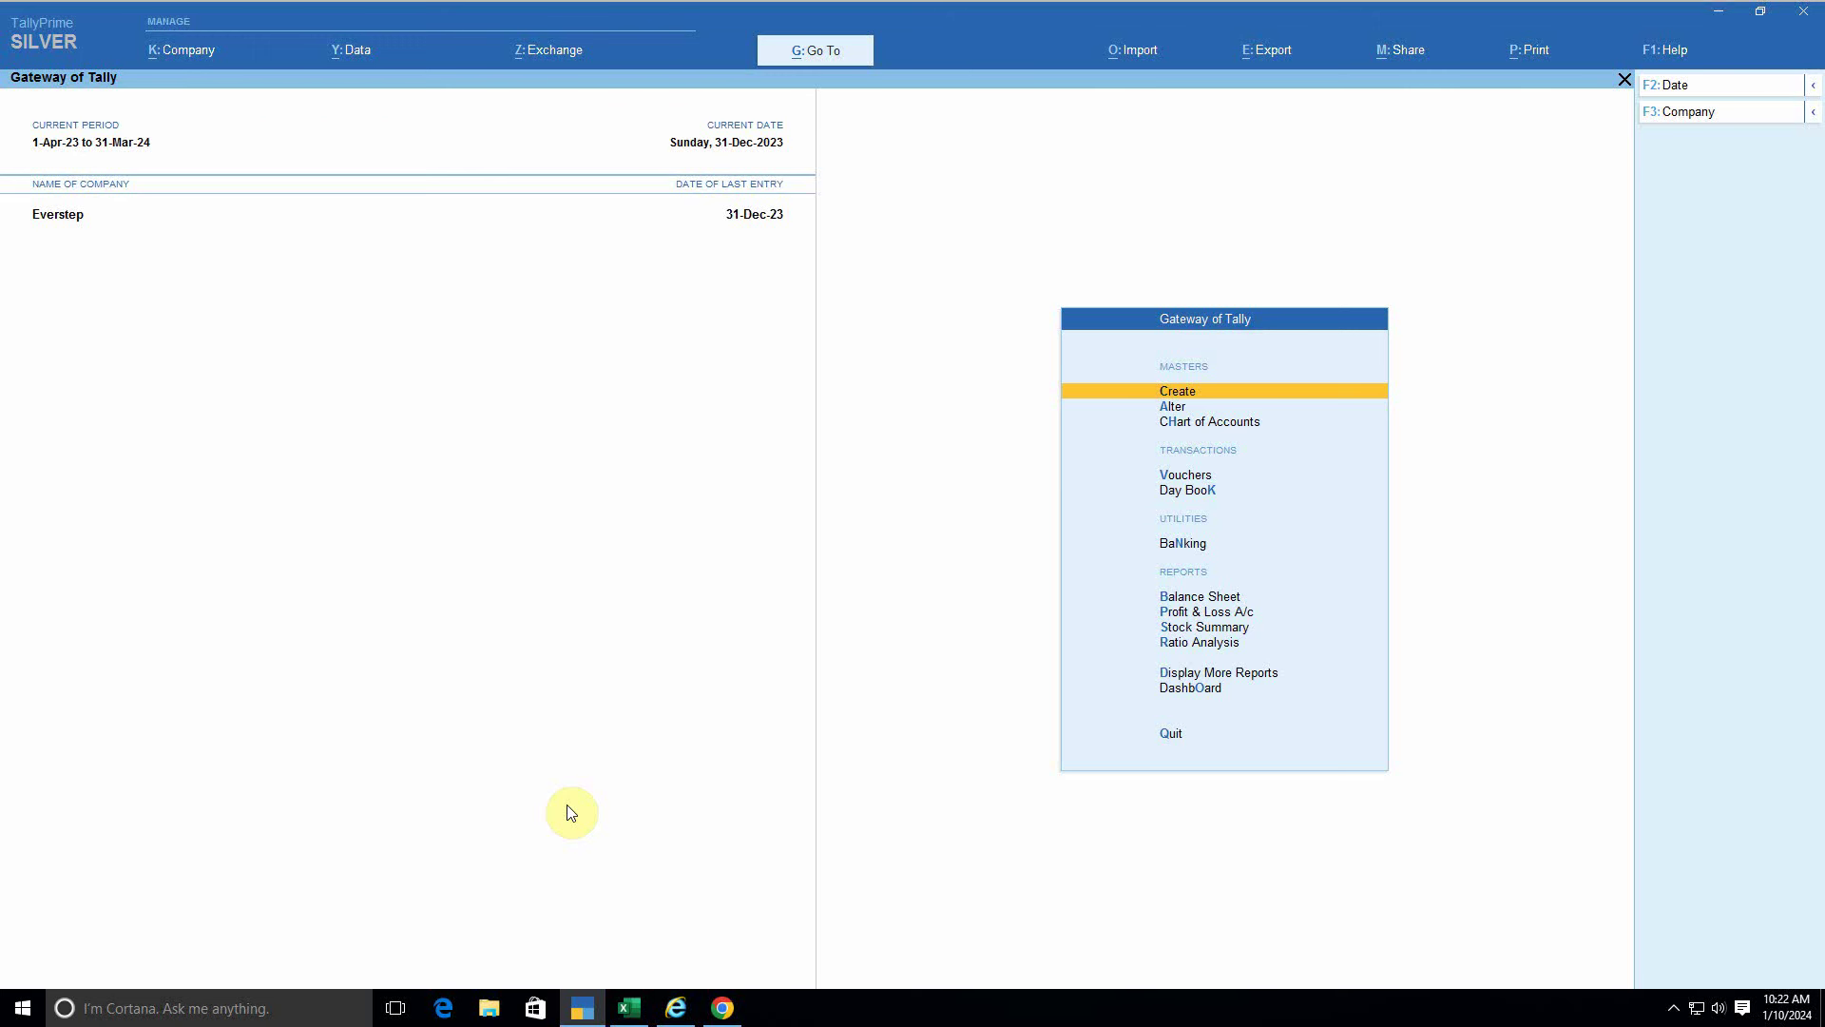
{"action": "key", "text": "d"}
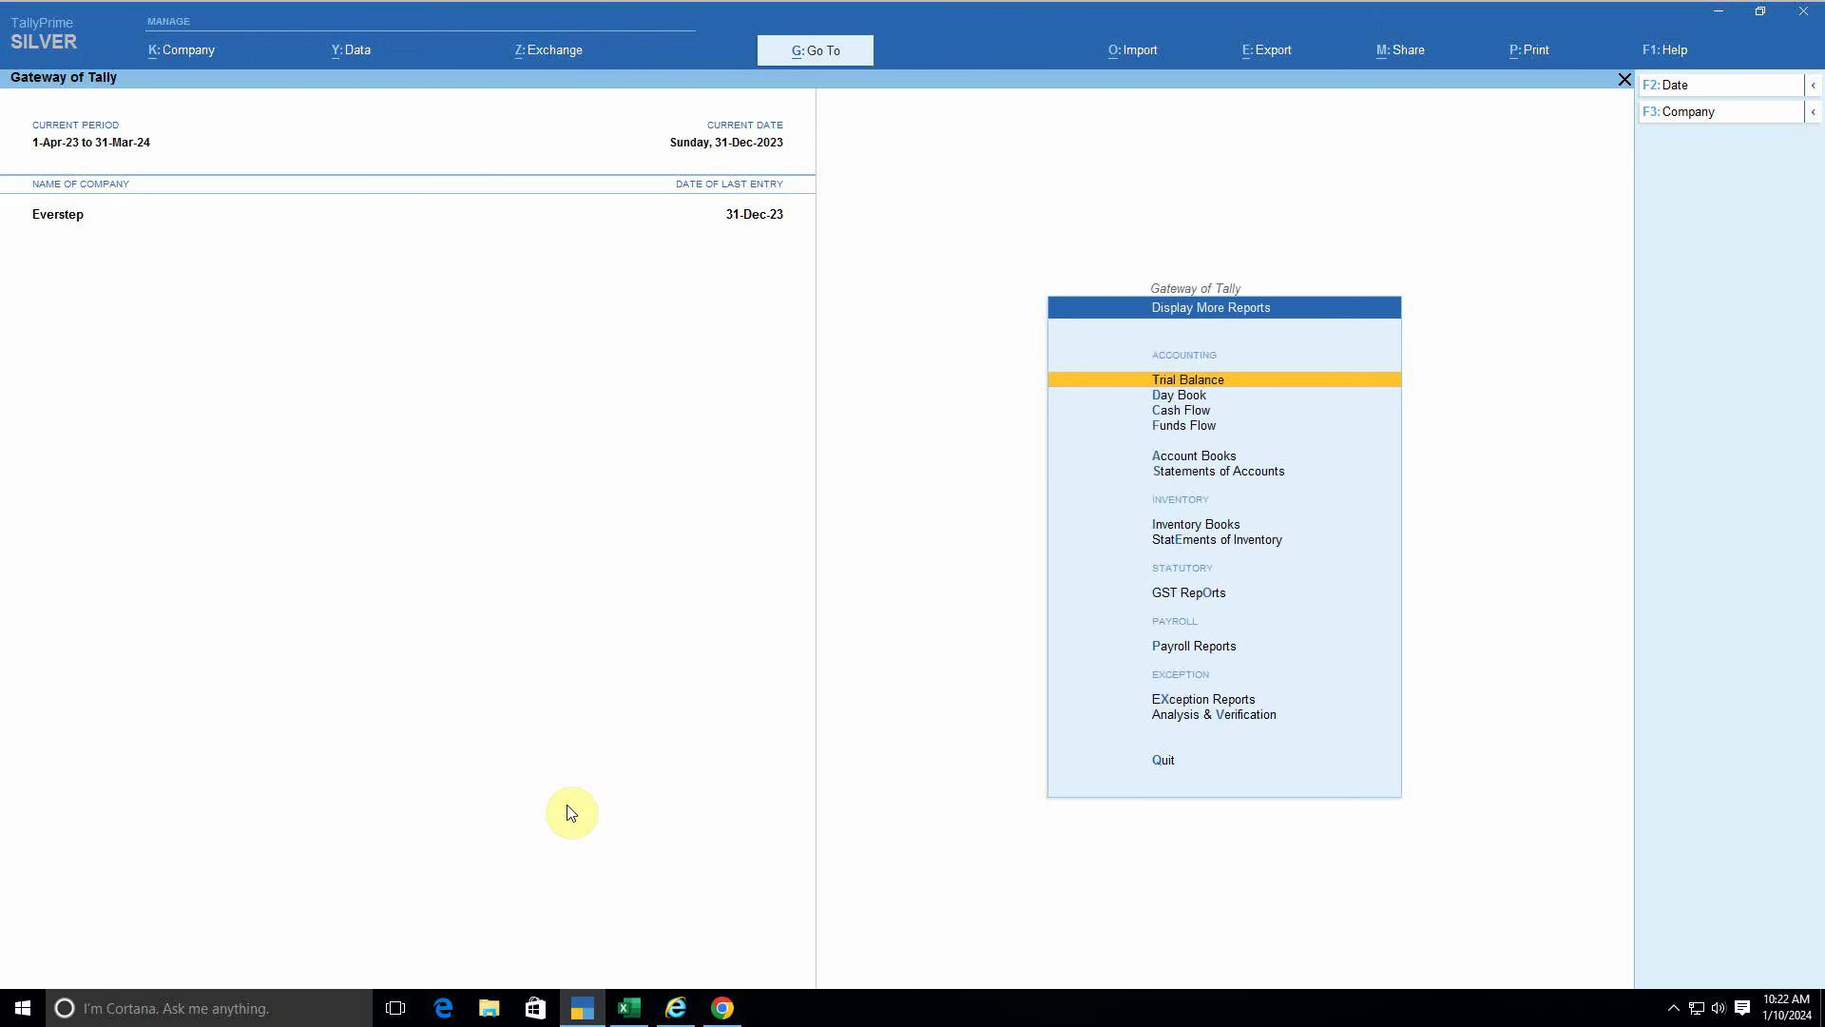
{"action": "key", "text": "o"}
{"action": "key", "text": "1"}
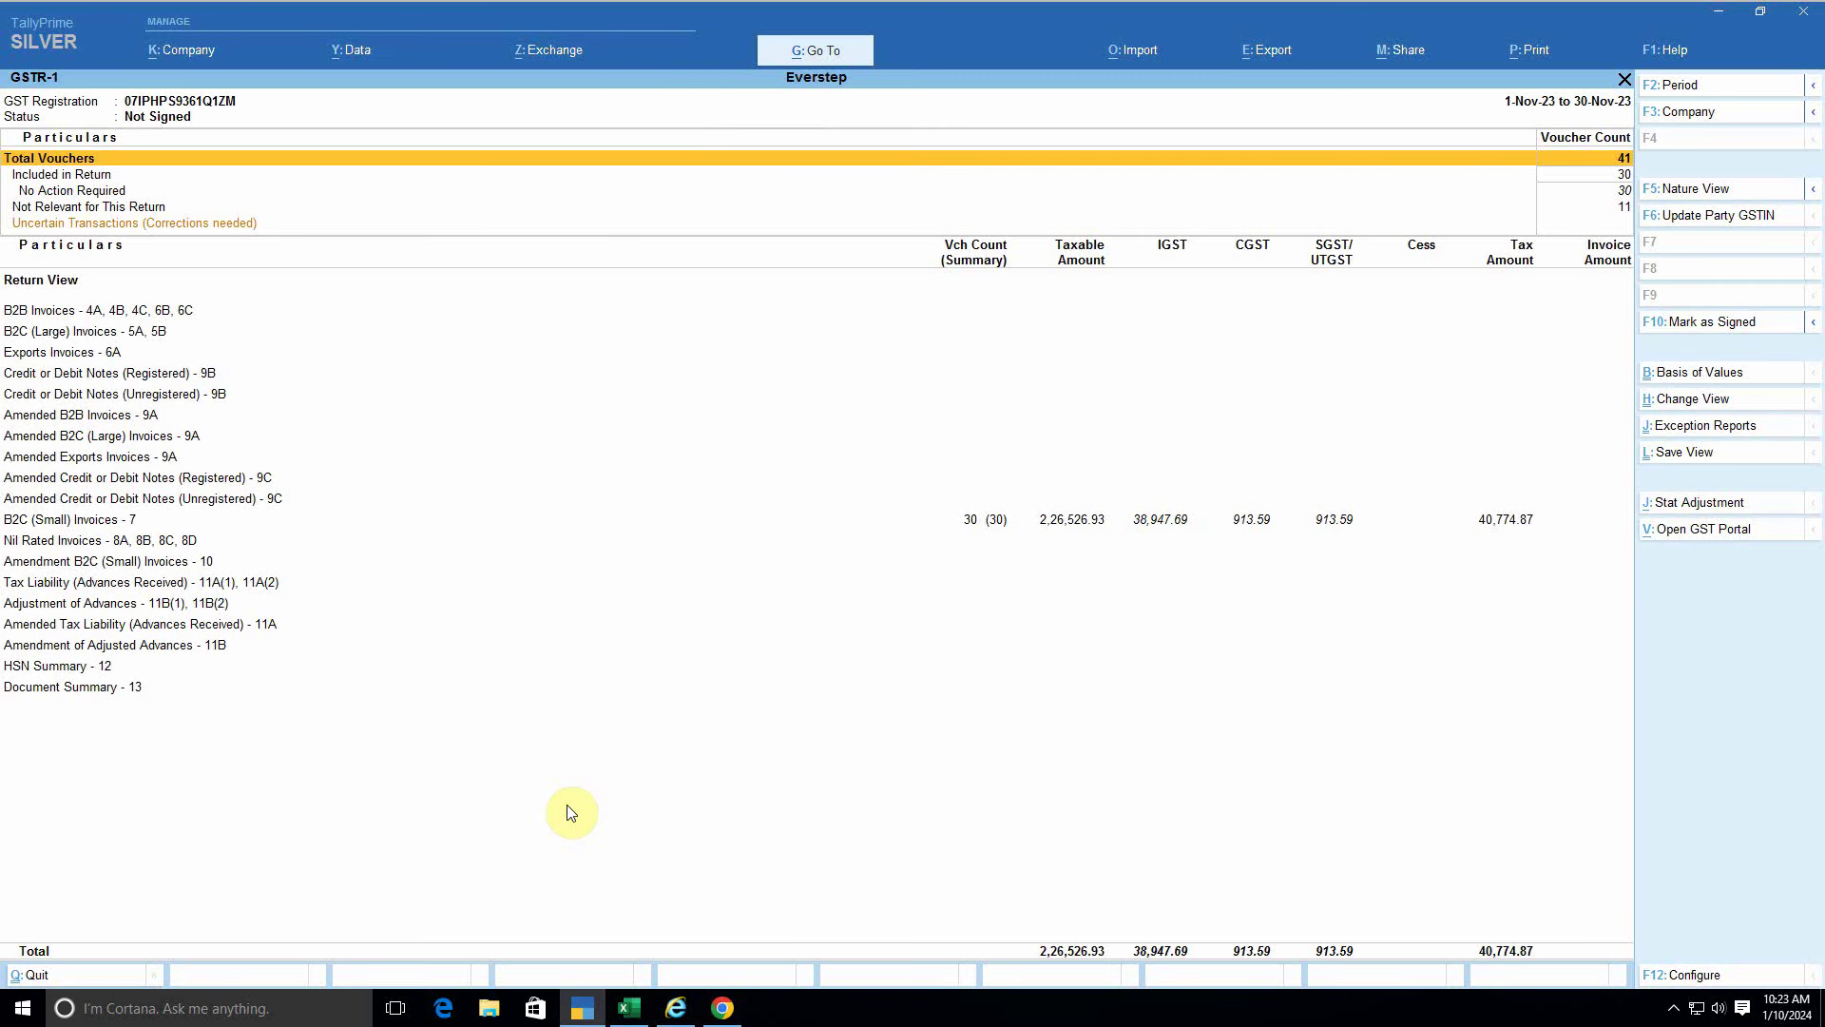
Step: Set the GSTR-1 report period from 1-12-2023 to 31-12-2023
{"action": "key", "text": "Down"}
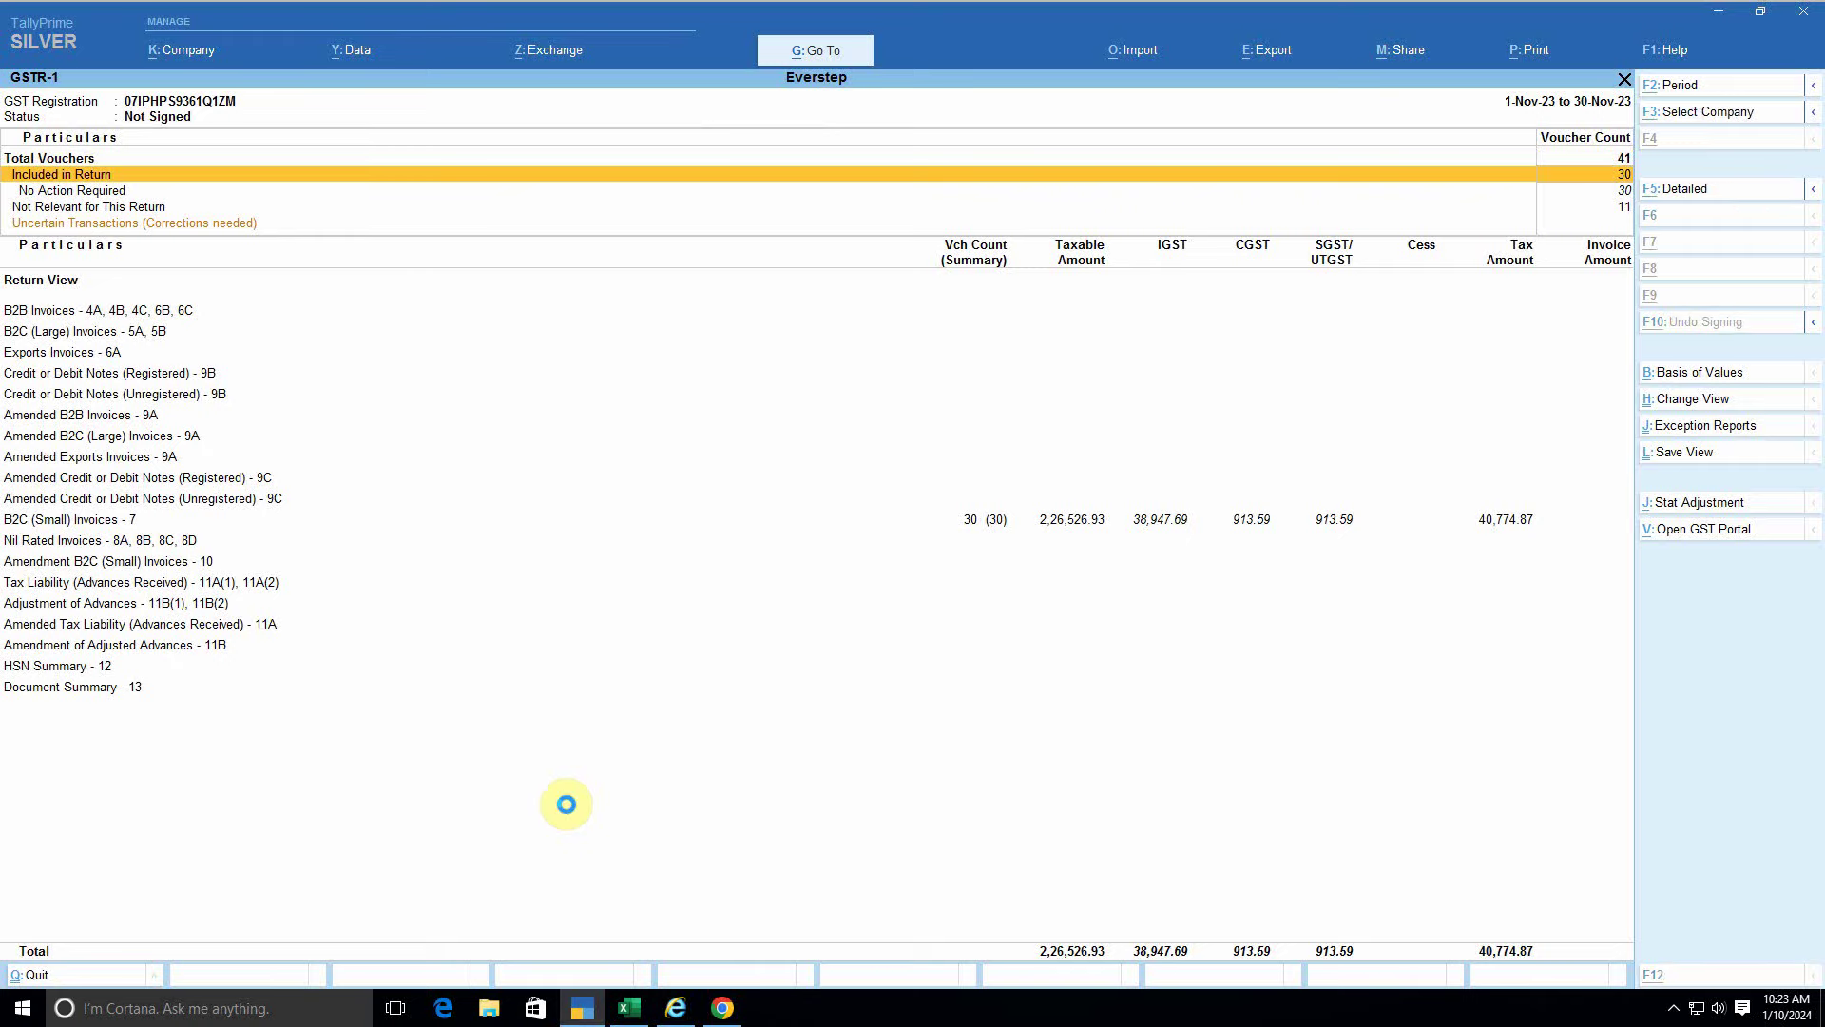
{"action": "key", "text": "F2"}
{"action": "type", "text": "1-1"}
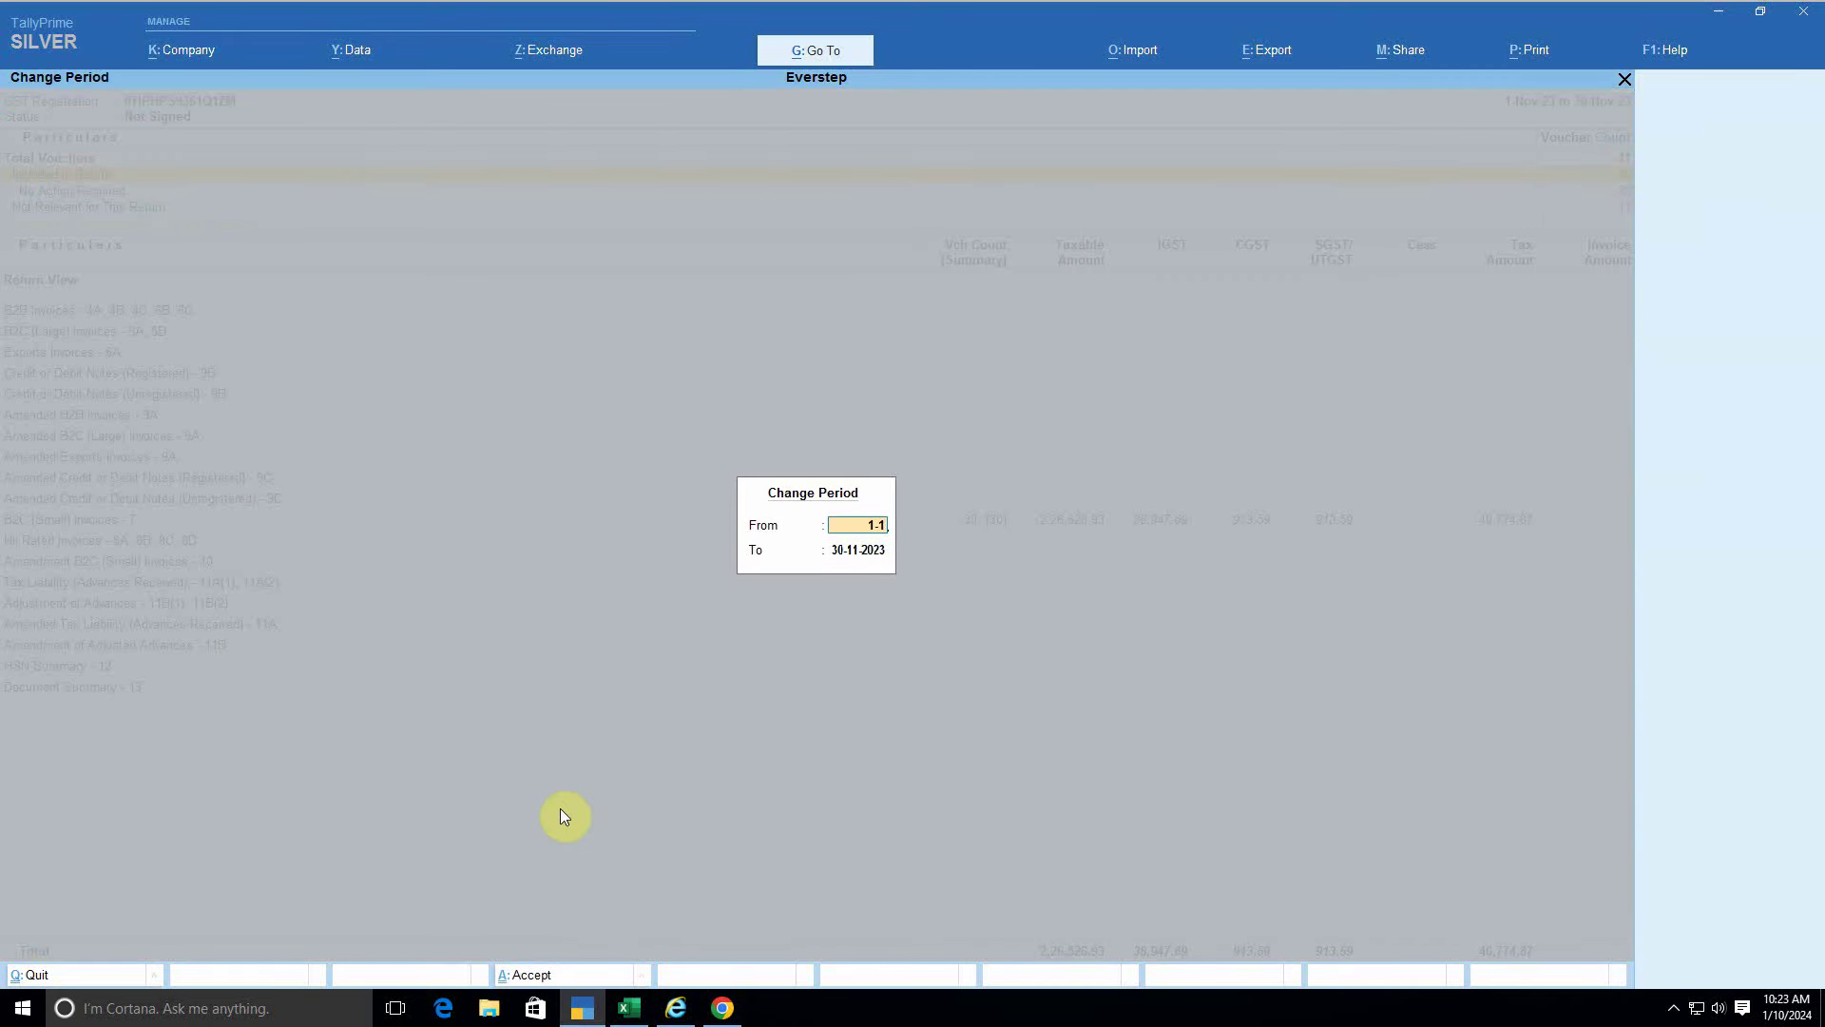
{"action": "type", "text": "2-2023"}
{"action": "key", "text": "Return"}
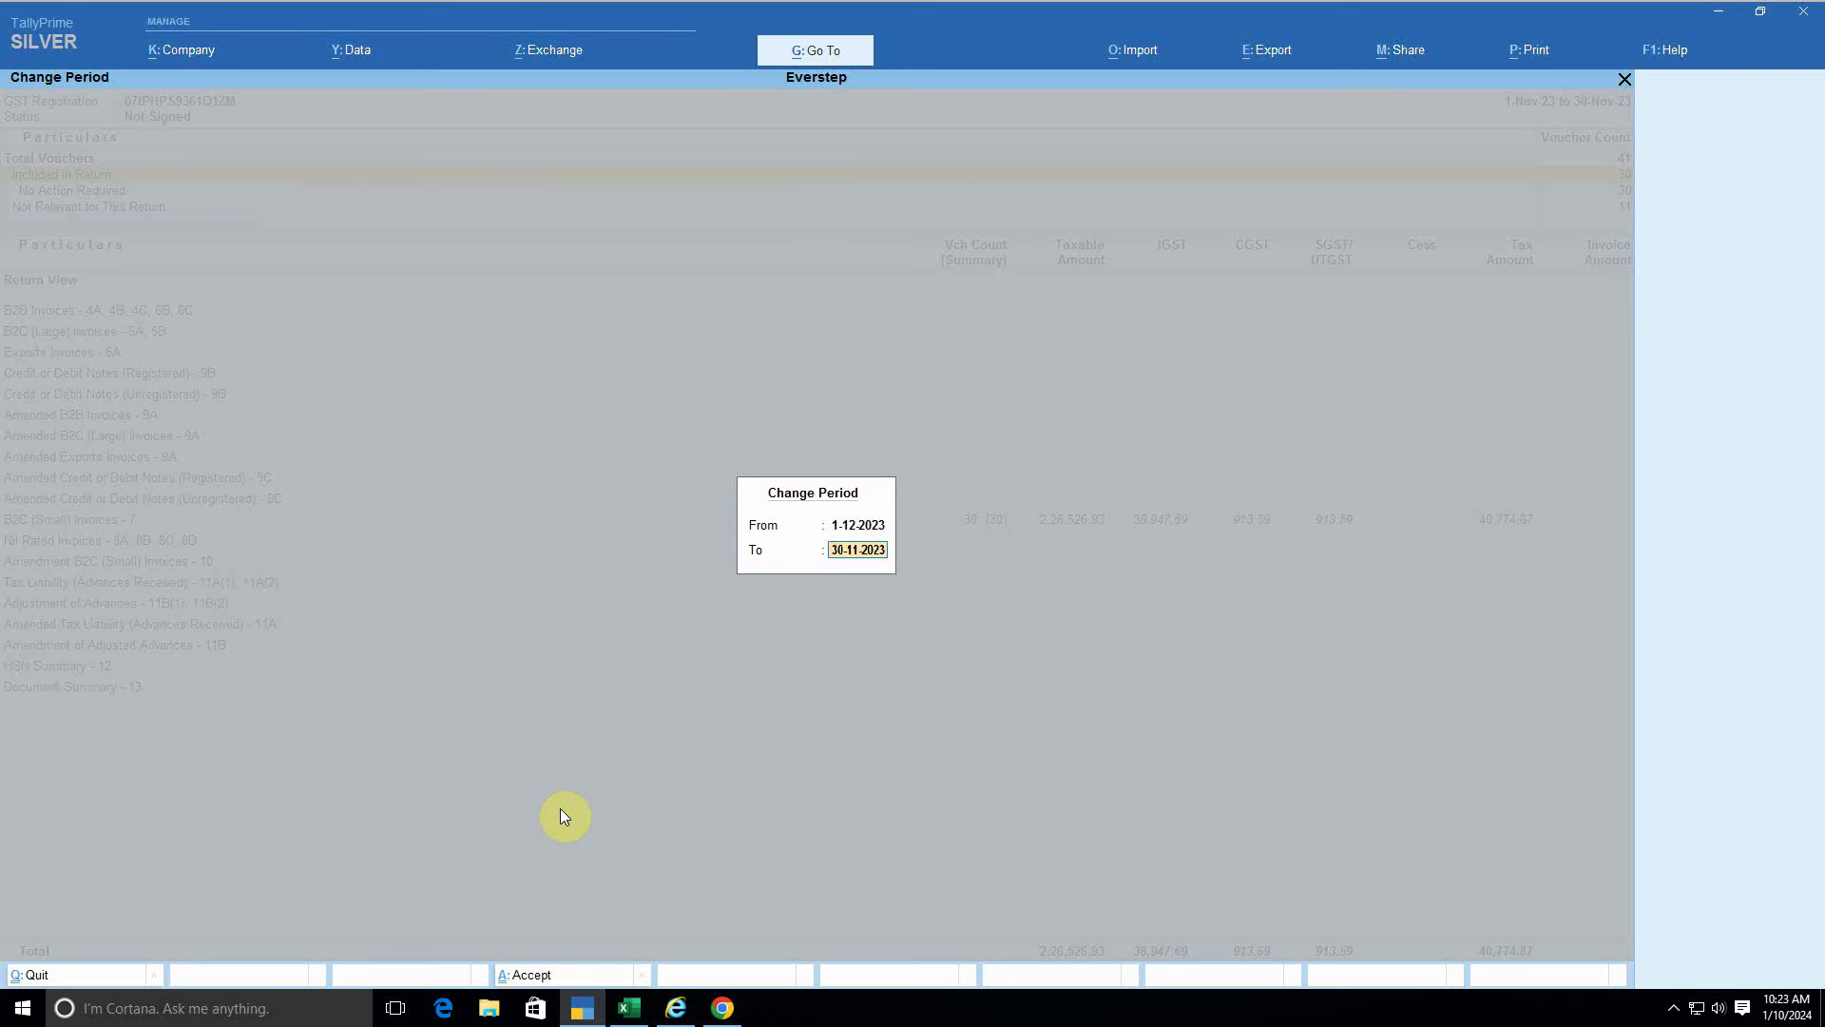
{"action": "key", "text": "BackSpace"}
{"action": "type", "text": "31-12-2023"}
{"action": "key", "text": "Return"}
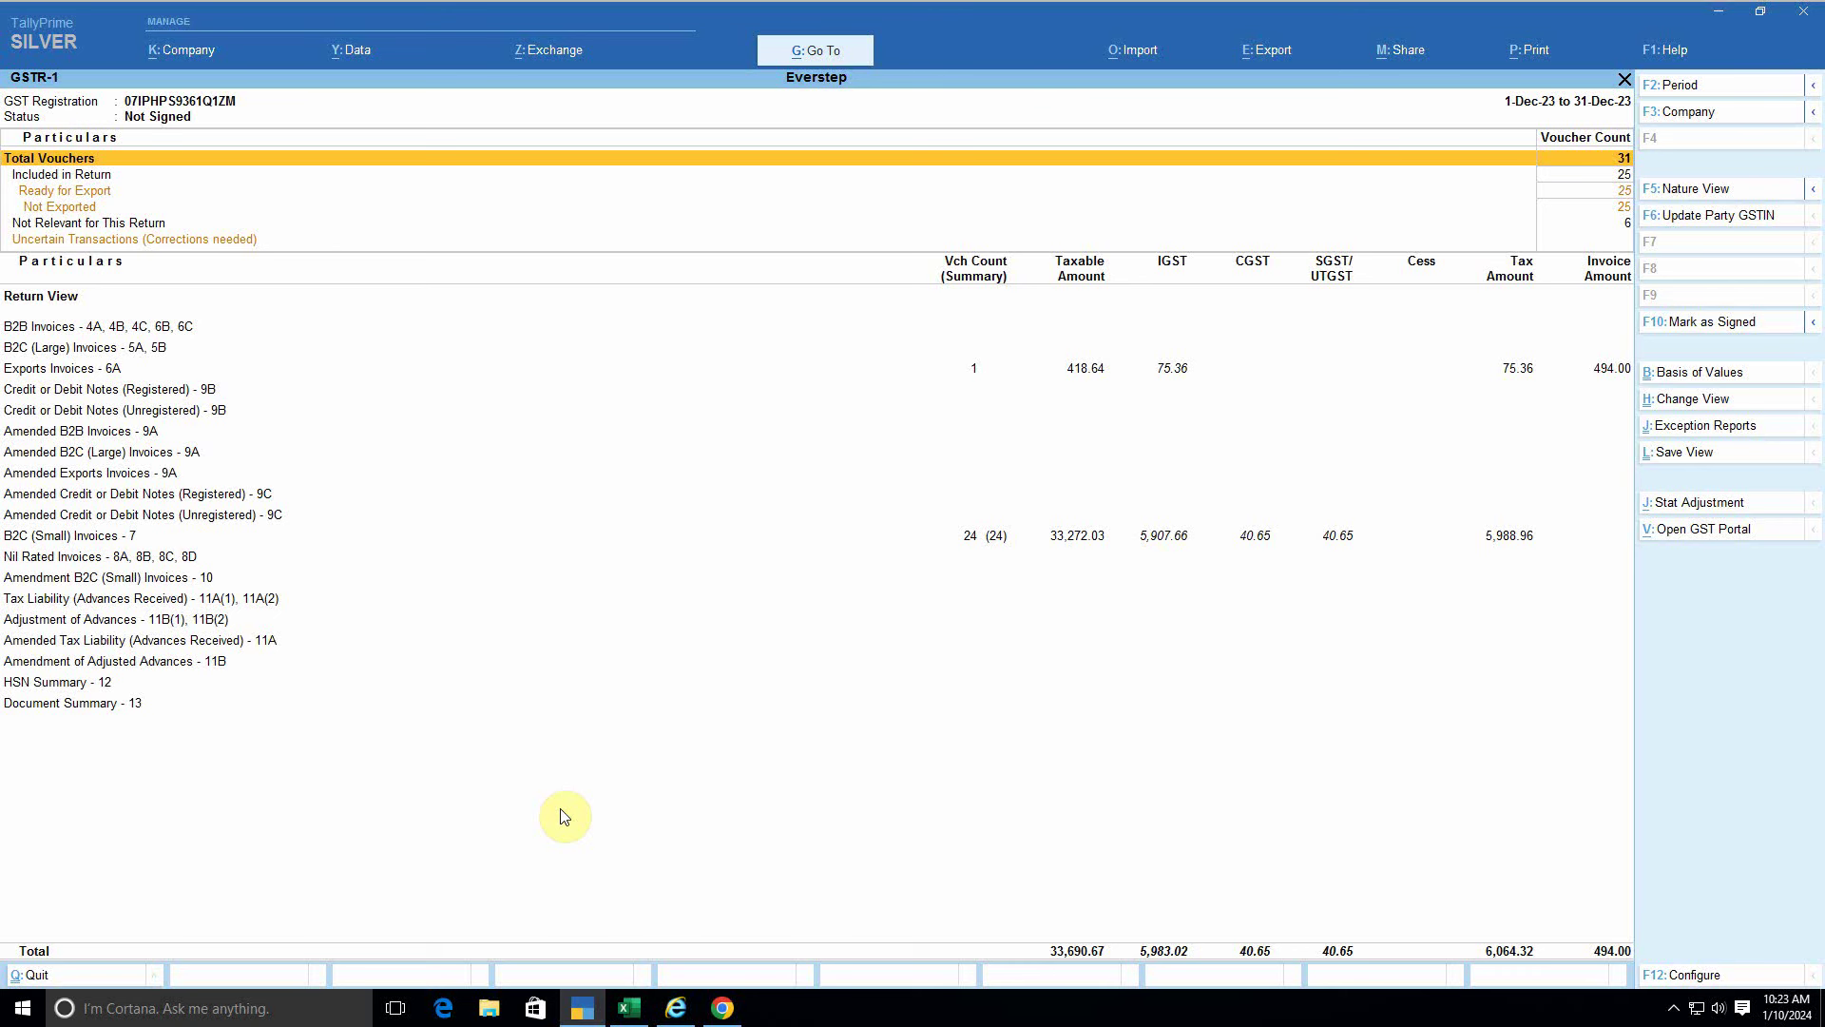
Step: Open the Messo Sales voucher listed under Exports Invoices - 6A in the GSTR-1 report for alteration
{"action": "key", "text": "Down"}
{"action": "key", "text": "Down"}
{"action": "key", "text": "Down"}
{"action": "key", "text": "Down"}
{"action": "key", "text": "Down"}
{"action": "key", "text": "Down"}
{"action": "key", "text": "Down"}
{"action": "key", "text": "Down"}
{"action": "key", "text": "Down"}
{"action": "key", "text": "Down"}
{"action": "key", "text": "Down"}
{"action": "key", "text": "Down"}
{"action": "key", "text": "Down"}
{"action": "key", "text": "Down"}
{"action": "key", "text": "Down"}
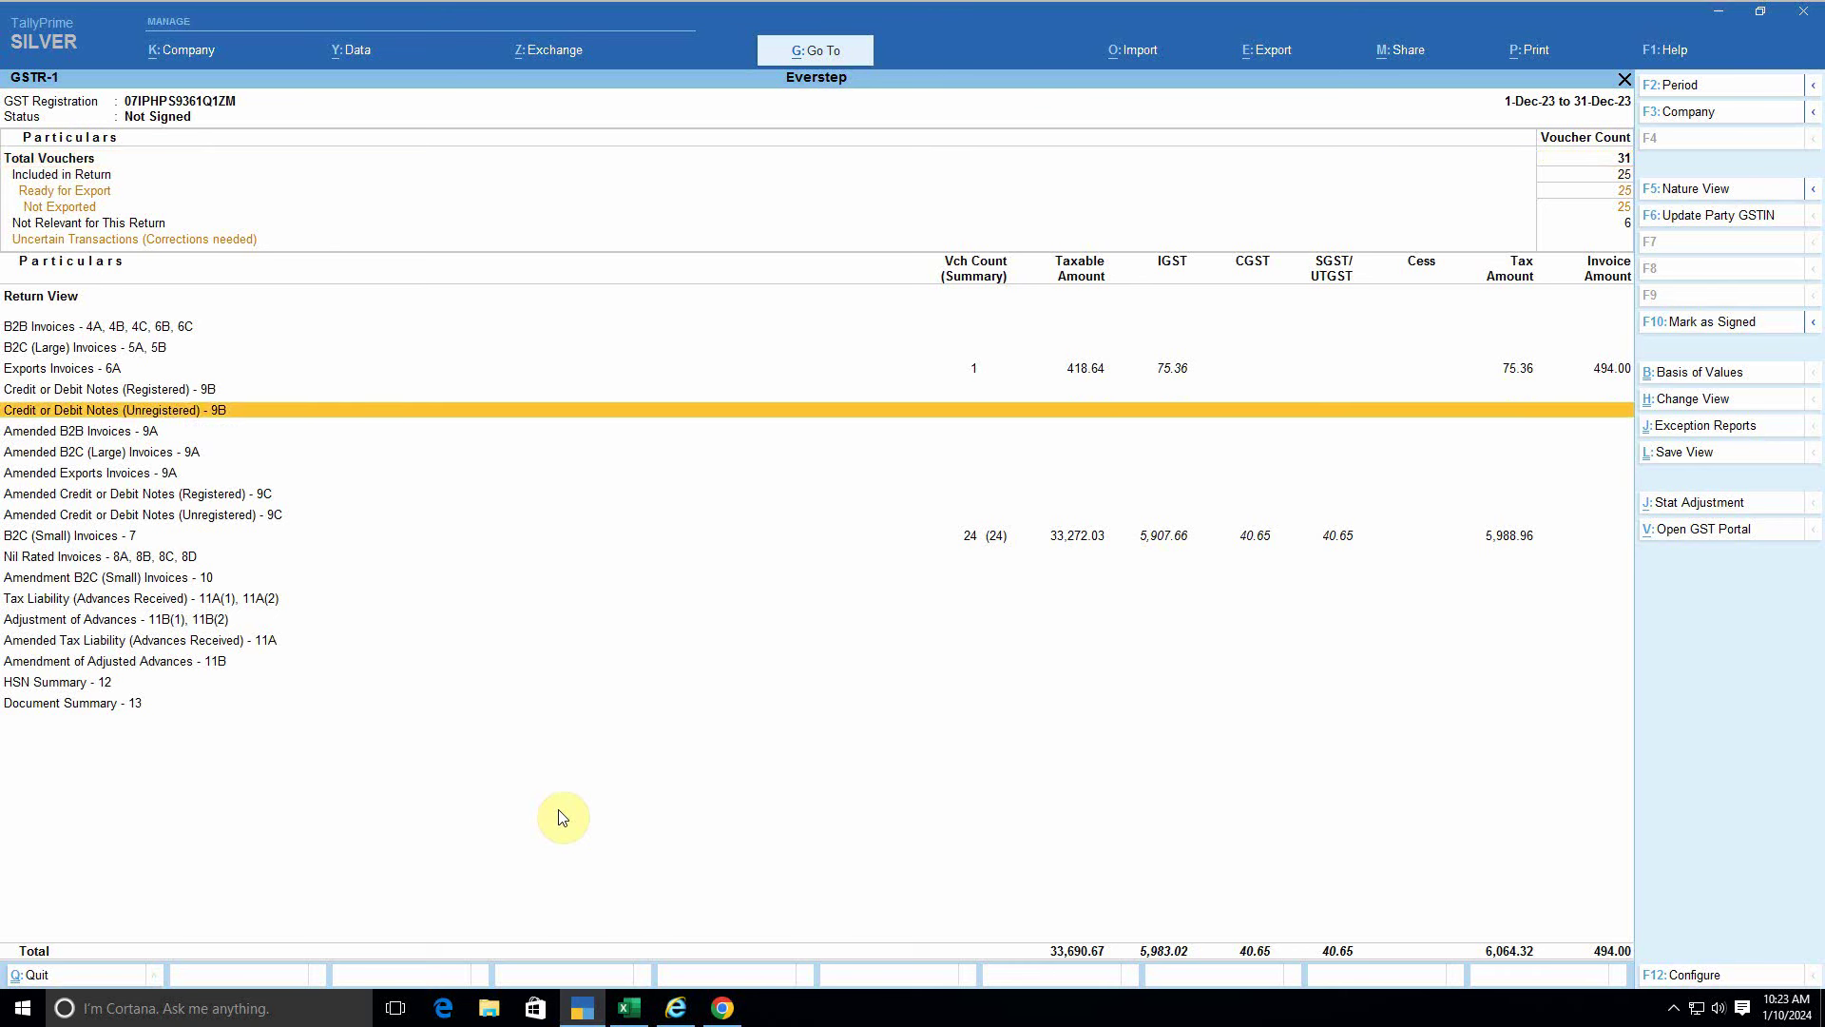
{"action": "key", "text": "Up"}
{"action": "key", "text": "Up"}
{"action": "key", "text": "Up"}
{"action": "key", "text": "Up"}
{"action": "key", "text": "Up"}
{"action": "key", "text": "Up"}
{"action": "key", "text": "Up"}
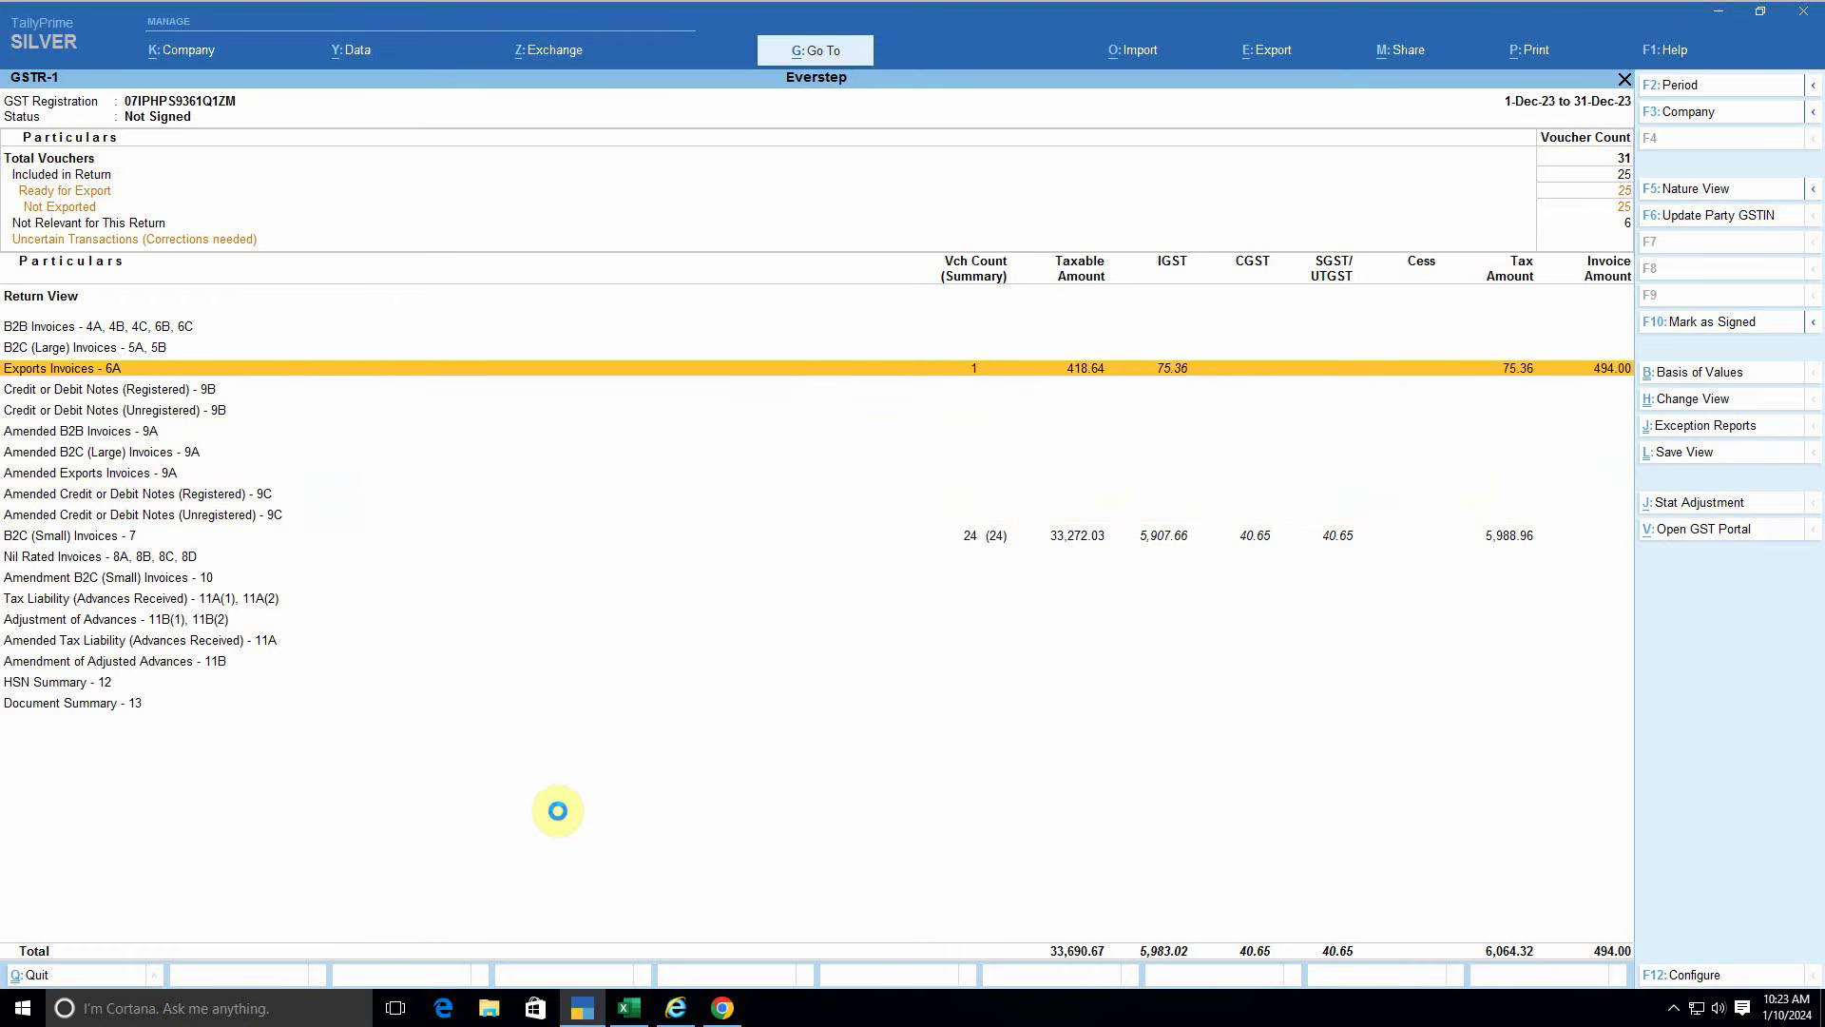
{"action": "key", "text": "Return"}
{"action": "key", "text": "Escape"}
{"action": "key", "text": "Return"}
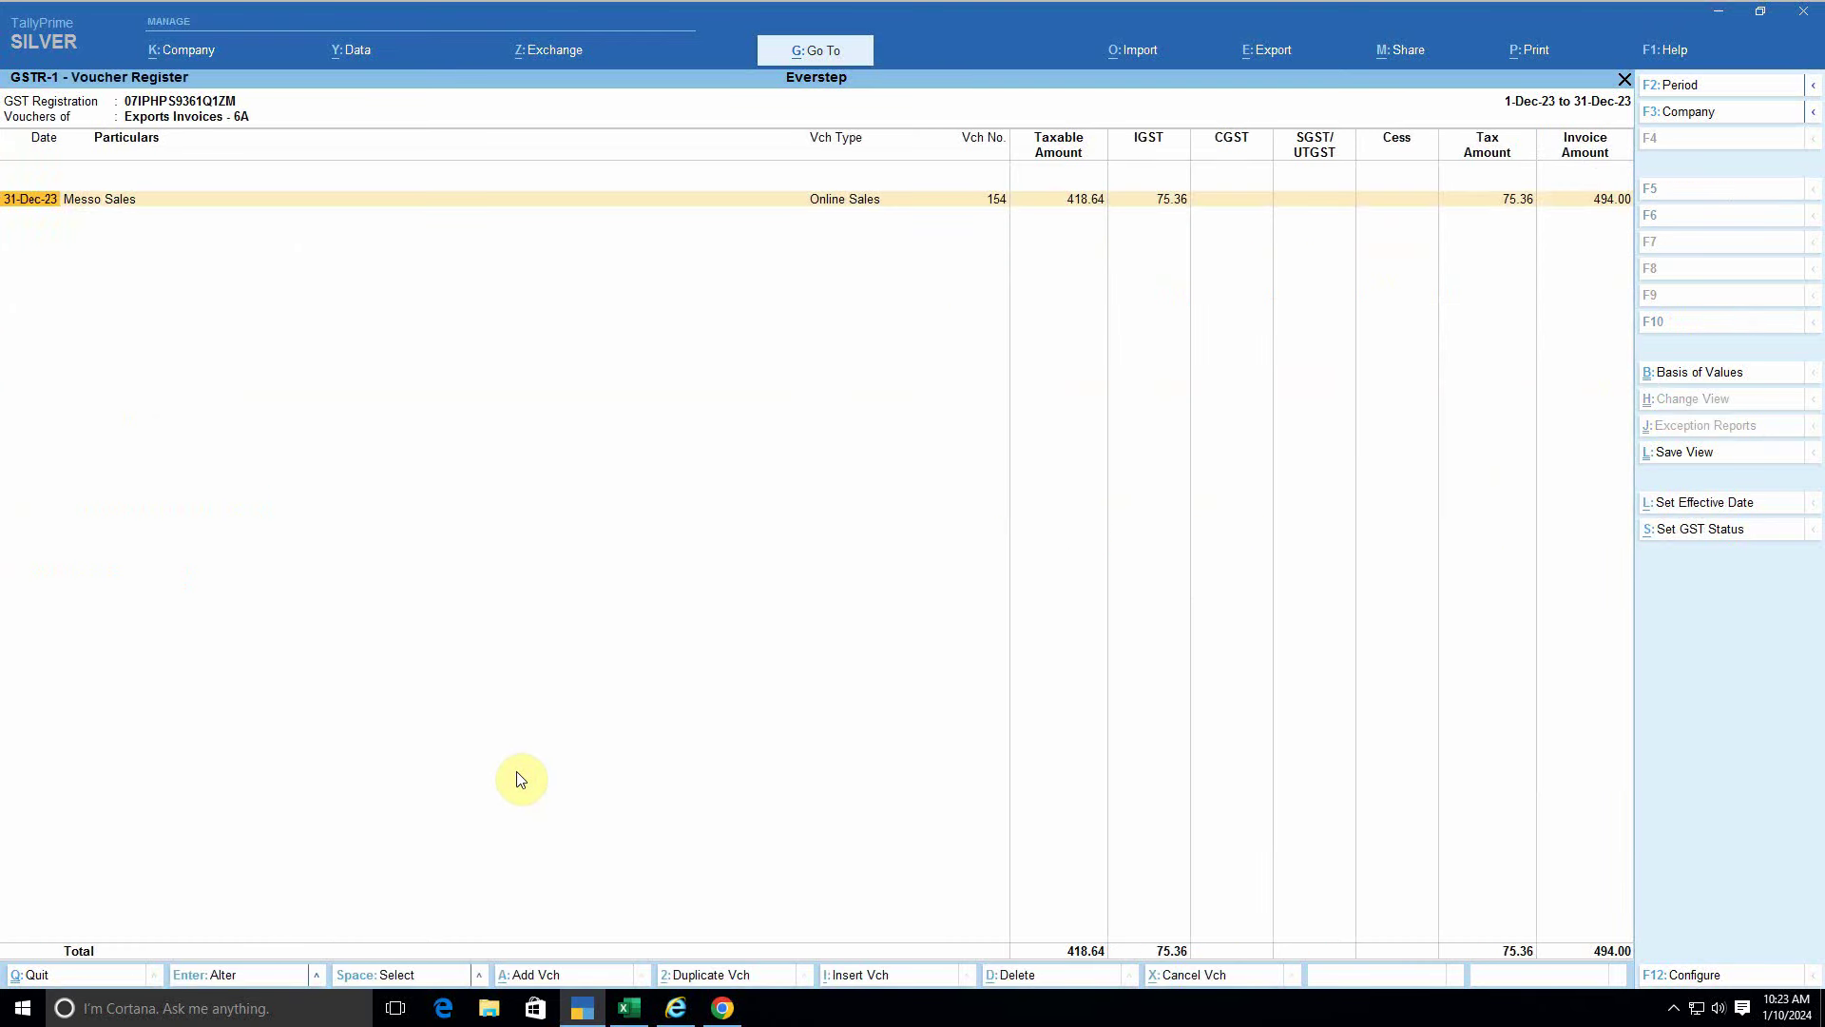
{"action": "key", "text": "Return"}
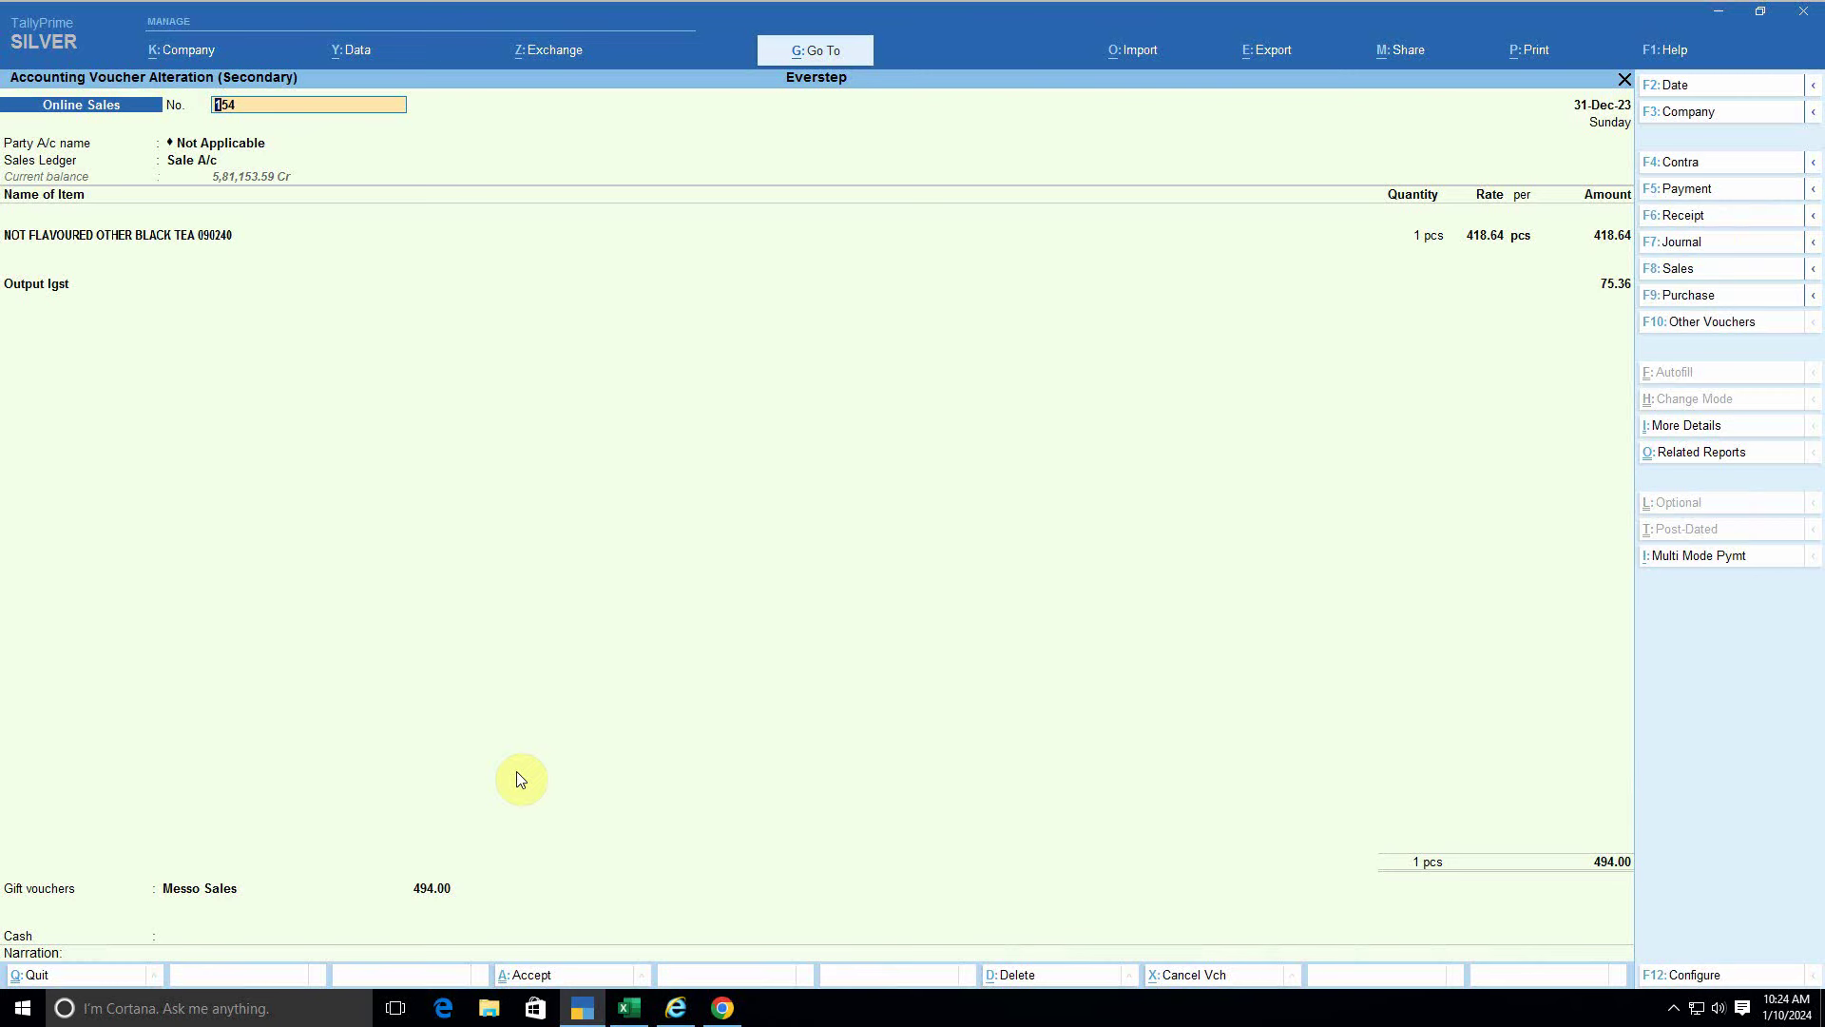
Step: Delete the Messo Sales voucher listed under Exports Invoices - 6A and return to the GSTR-1 report
{"action": "key", "text": "alt+d"}
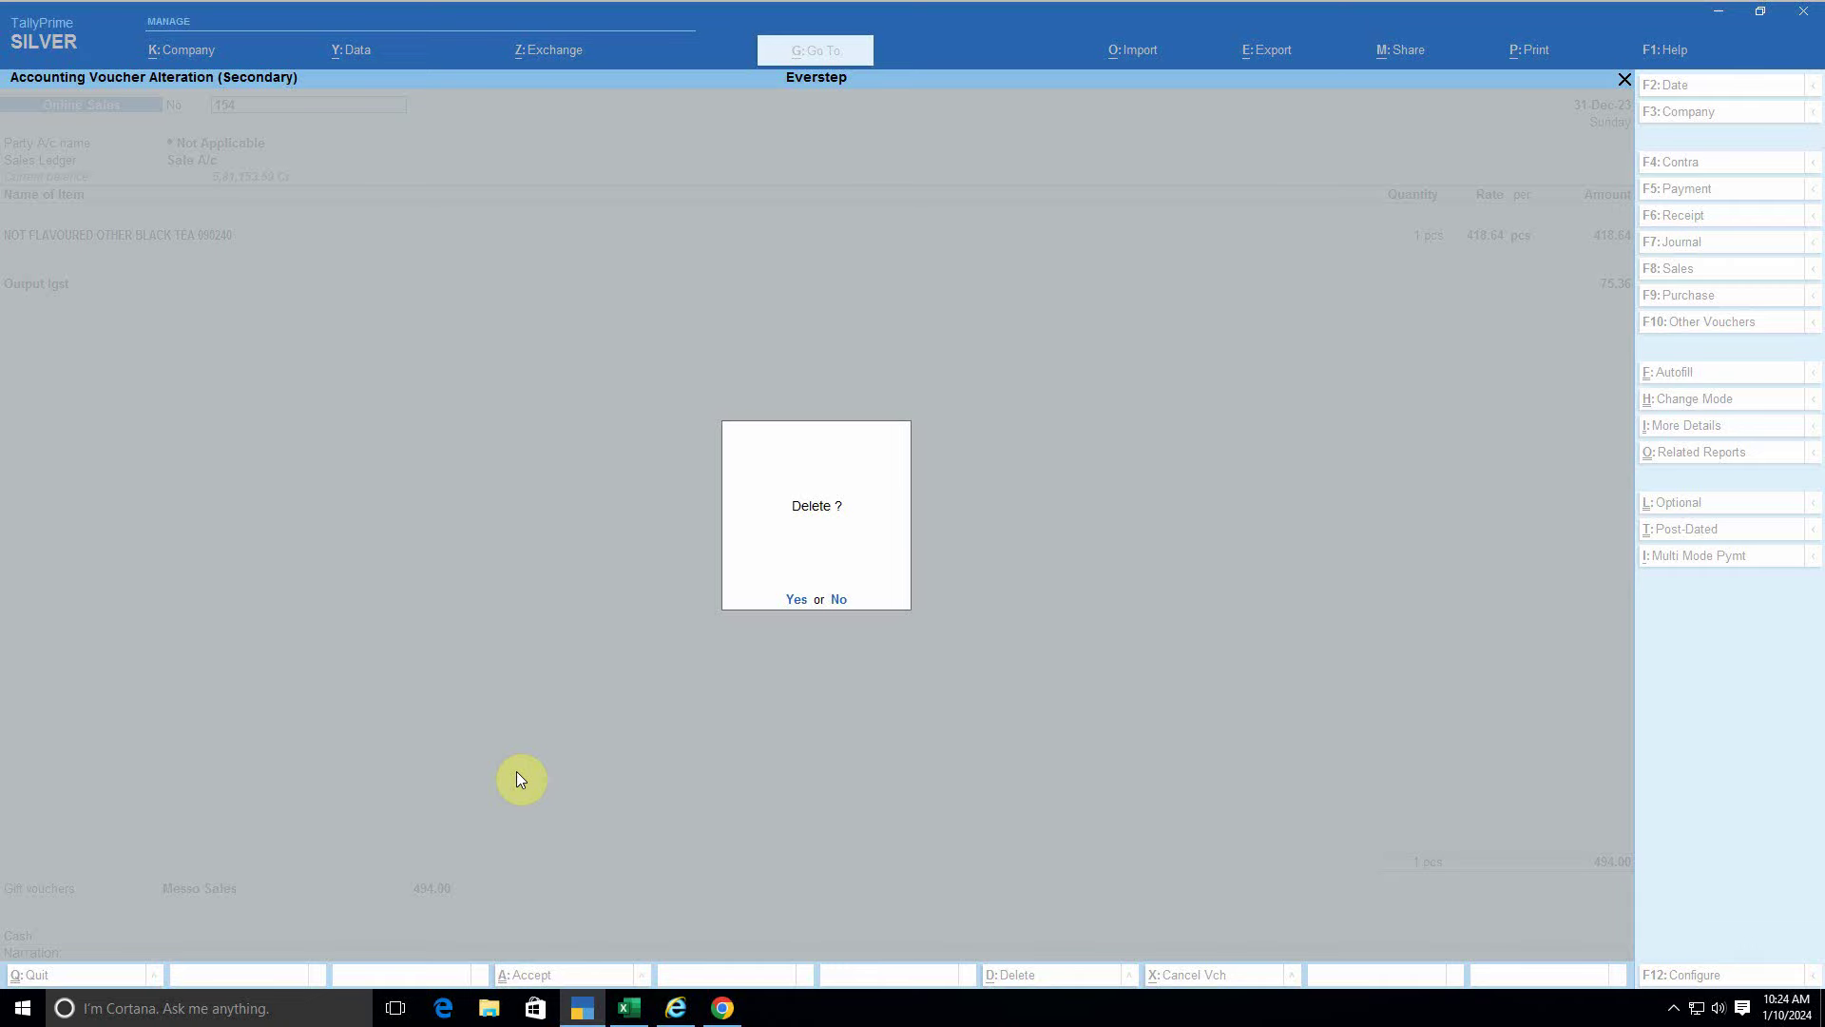
{"action": "key", "text": "Return"}
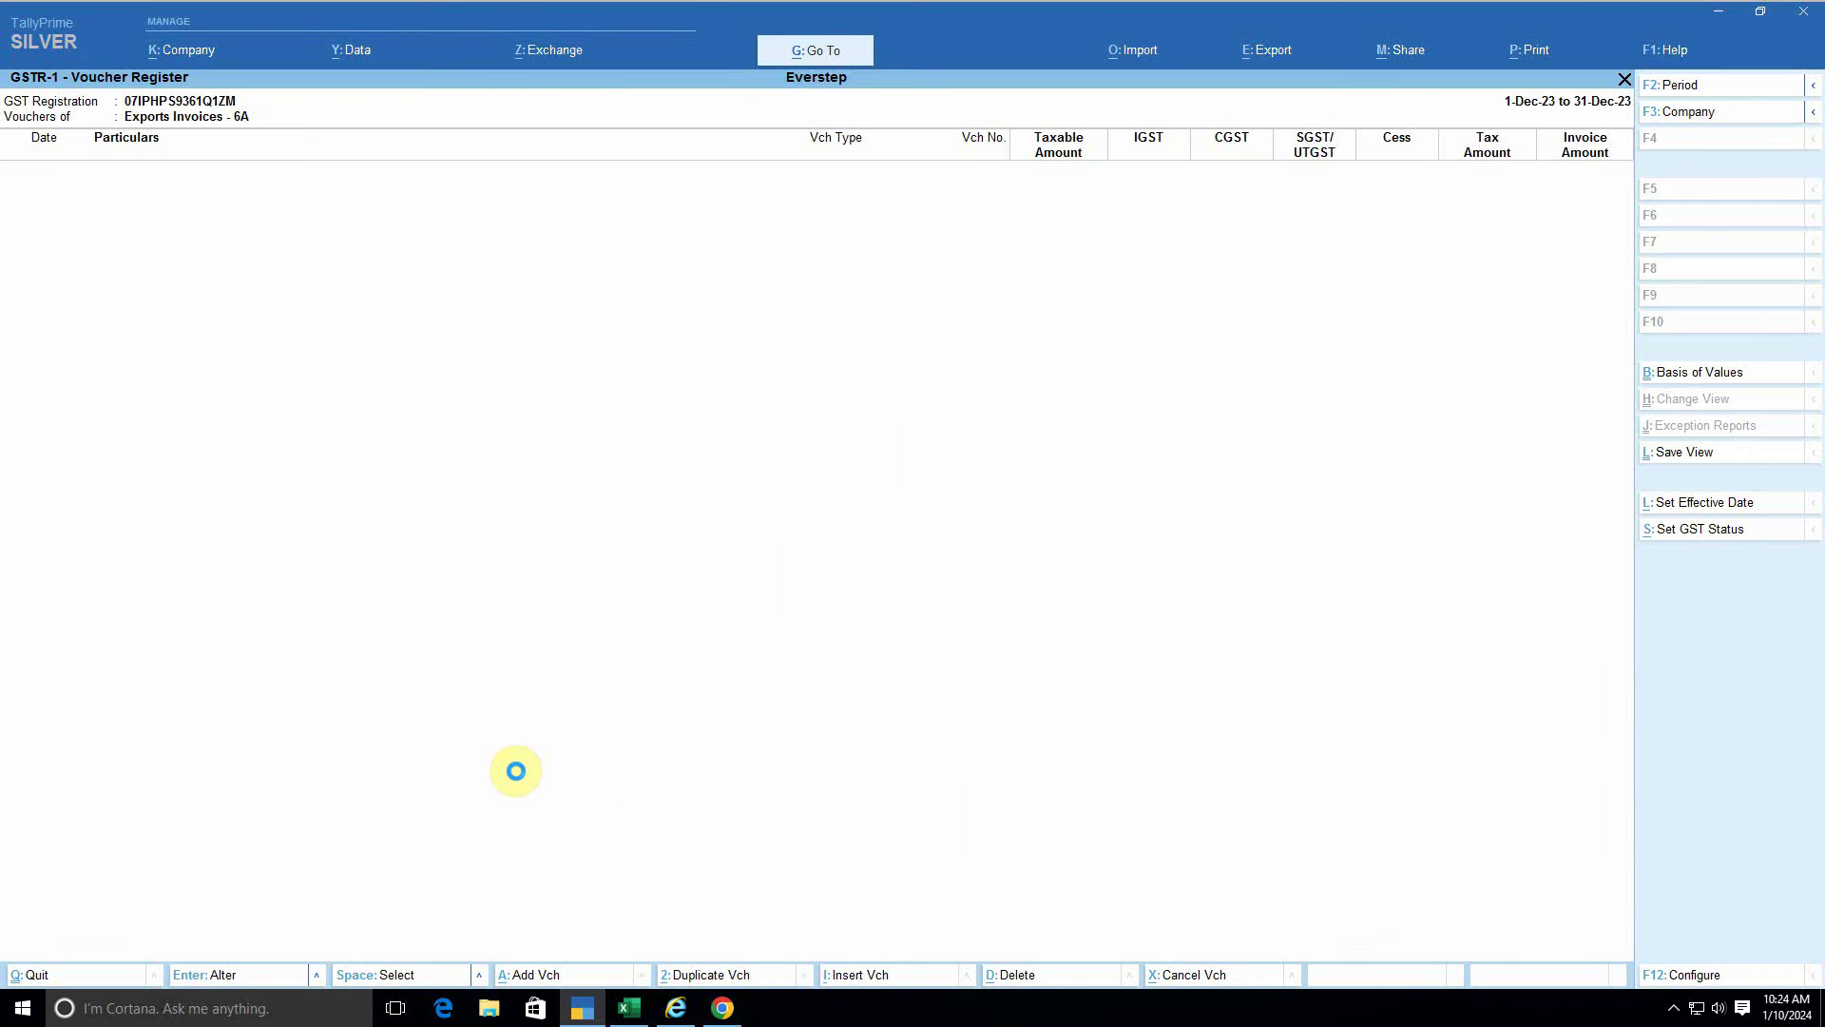
{"action": "key", "text": "Escape"}
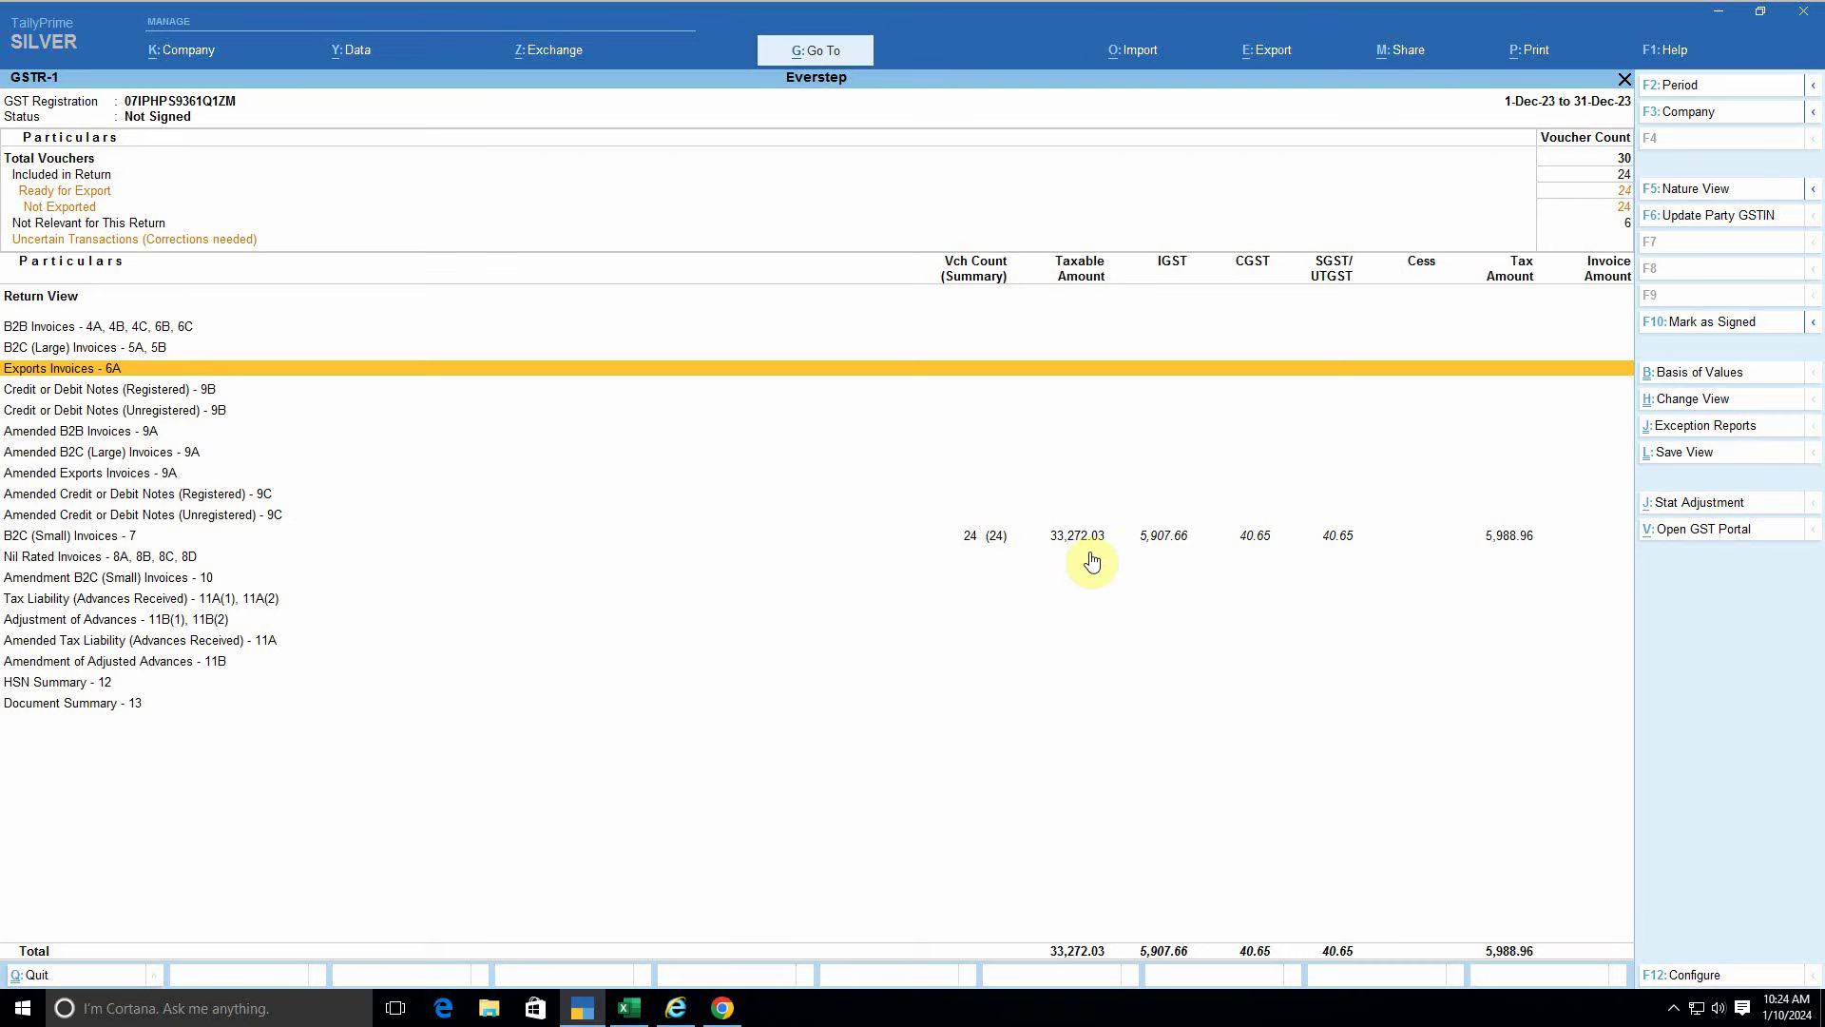
Step: Compare the GSTR-1 taxable and tax totals with the Grand Total row in the Excel sheet, ending in TallyPrime
{"action": "key", "text": "alt+Tab"}
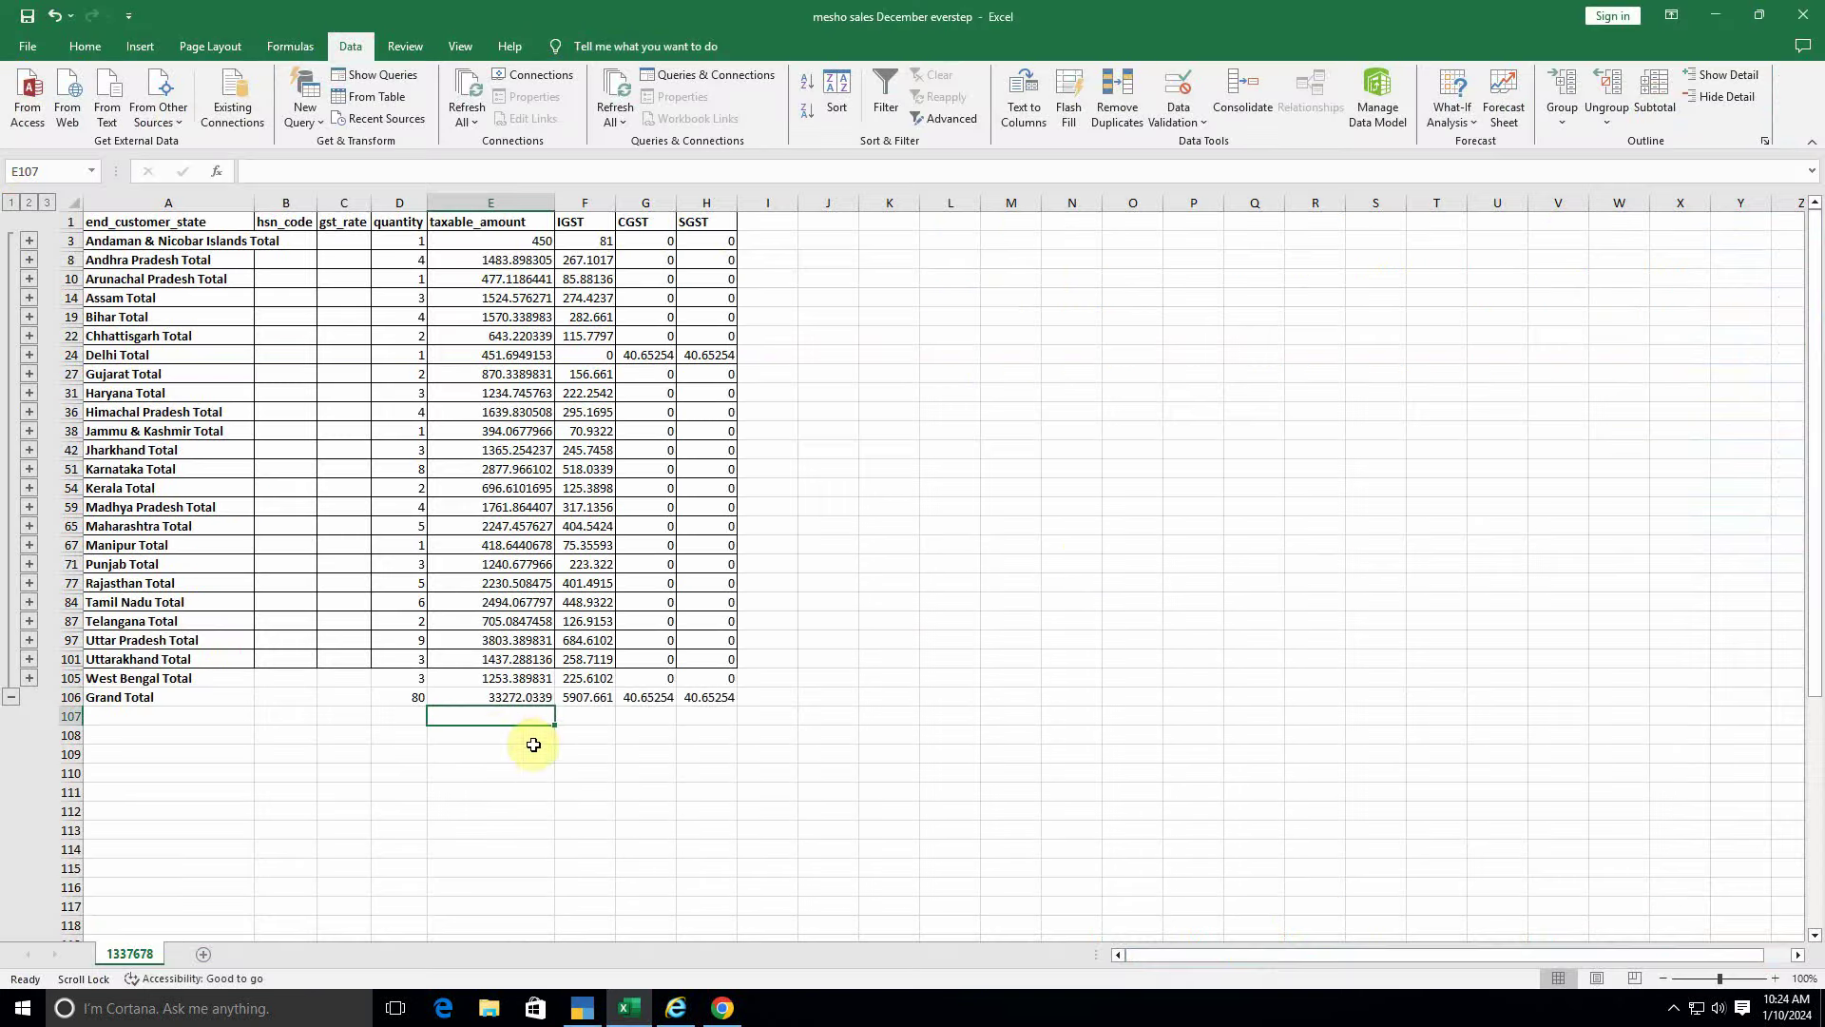
{"action": "key", "text": "alt+Tab"}
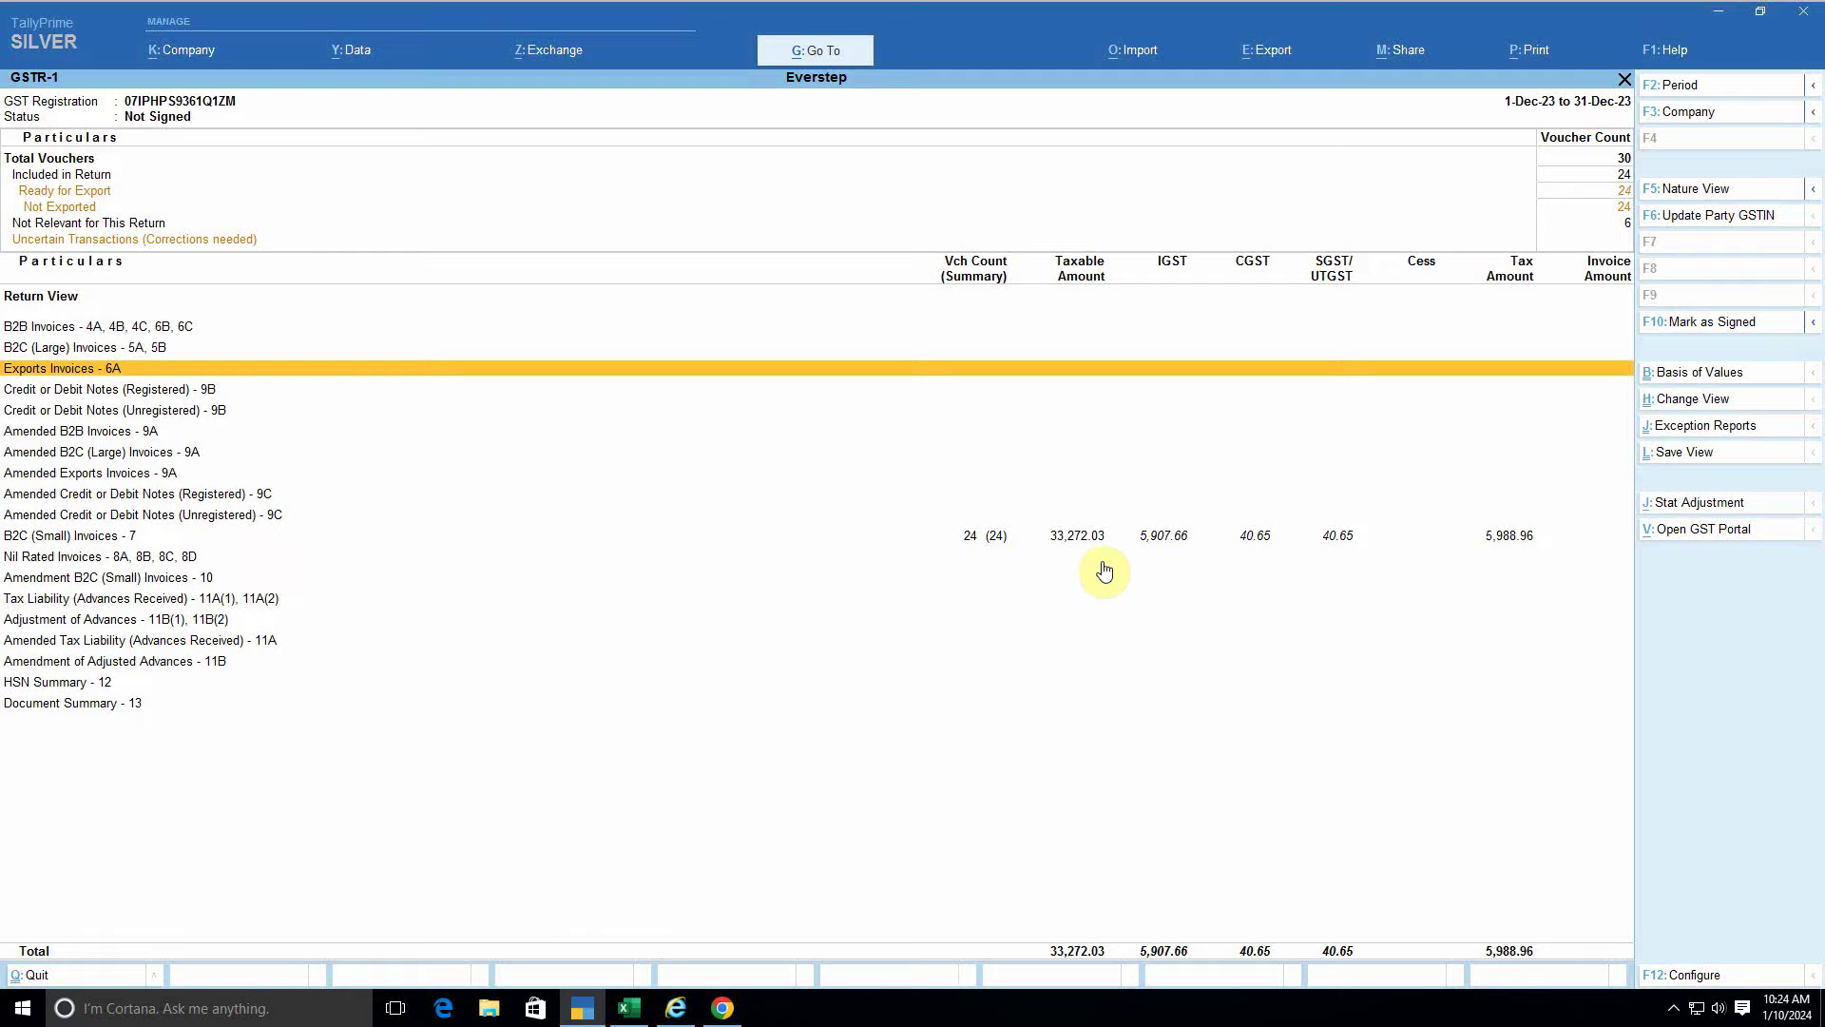
{"action": "key", "text": "alt+Tab"}
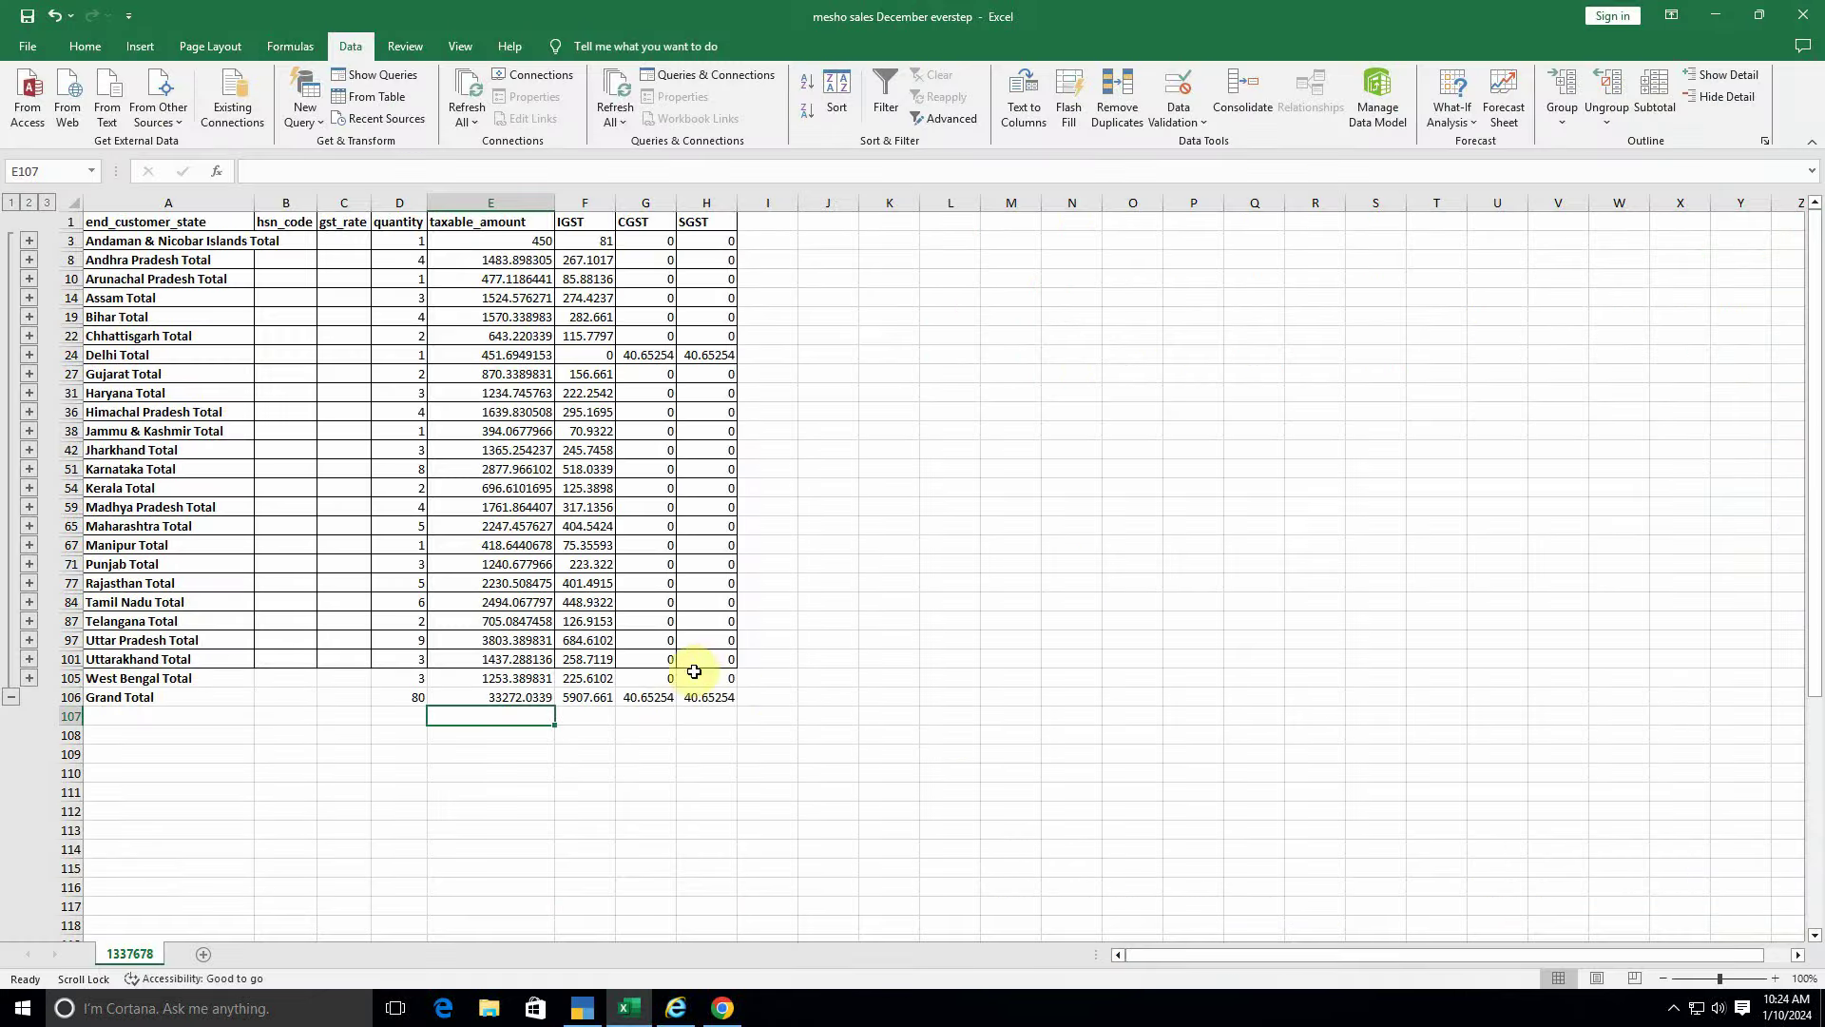
{"action": "key", "text": "alt+Tab"}
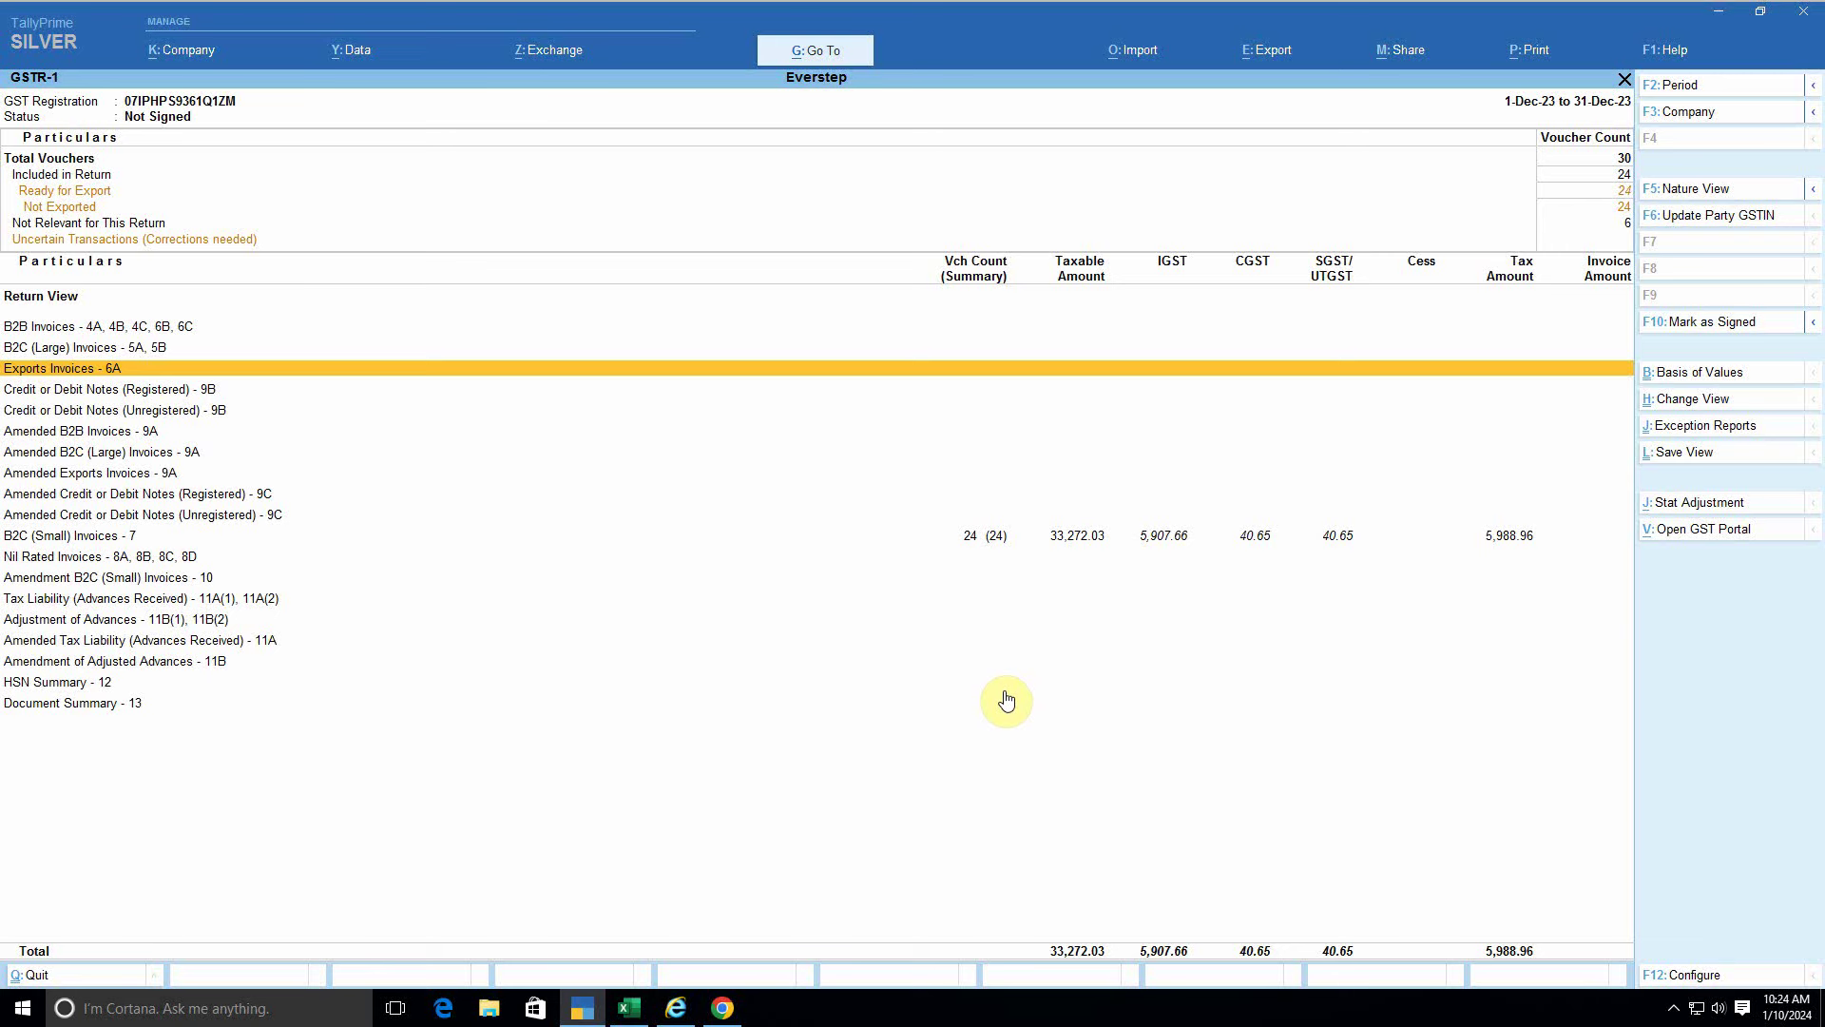
Step: Open the Andaman & Nicobar Islands voucher from the B2C (Small) Invoices - 7 summary of the December GSTR-1
{"action": "key", "text": "Down"}
{"action": "key", "text": "Down"}
{"action": "key", "text": "Down"}
{"action": "key", "text": "Down"}
{"action": "key", "text": "Down"}
{"action": "key", "text": "Down"}
{"action": "key", "text": "Down"}
{"action": "key", "text": "Down"}
{"action": "key", "text": "Down"}
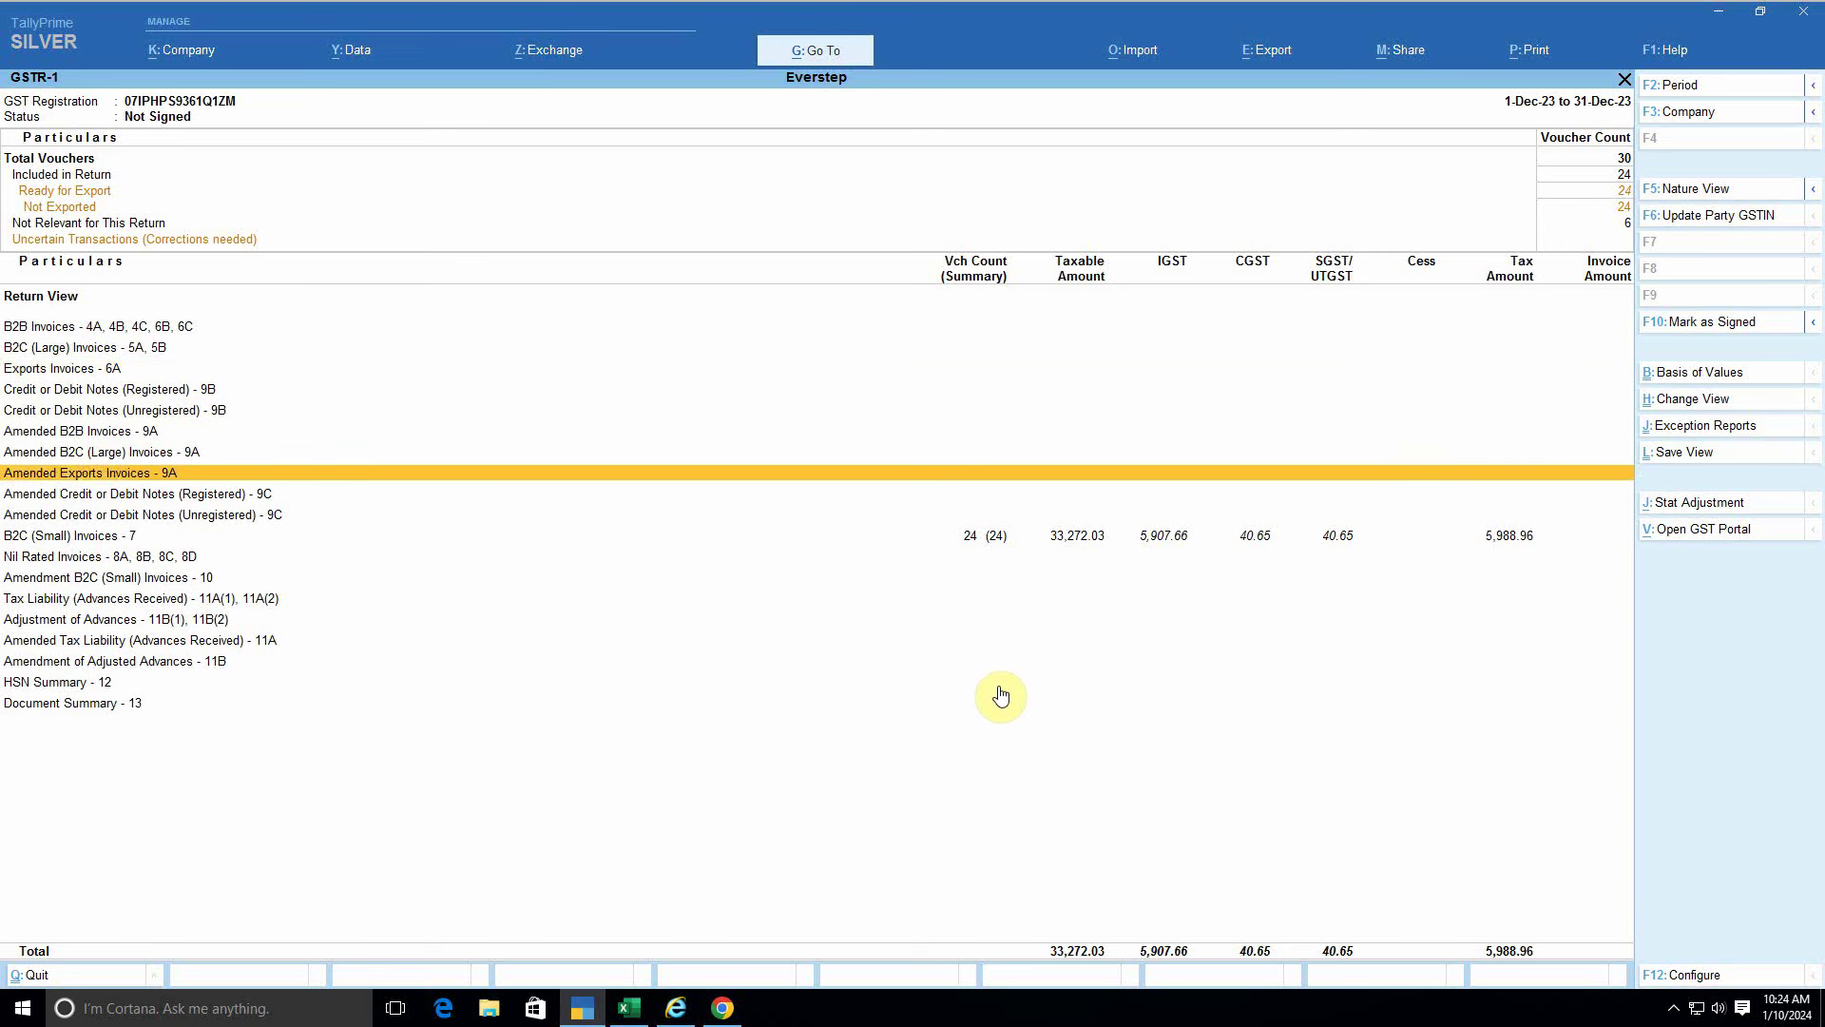
{"action": "key", "text": "Up"}
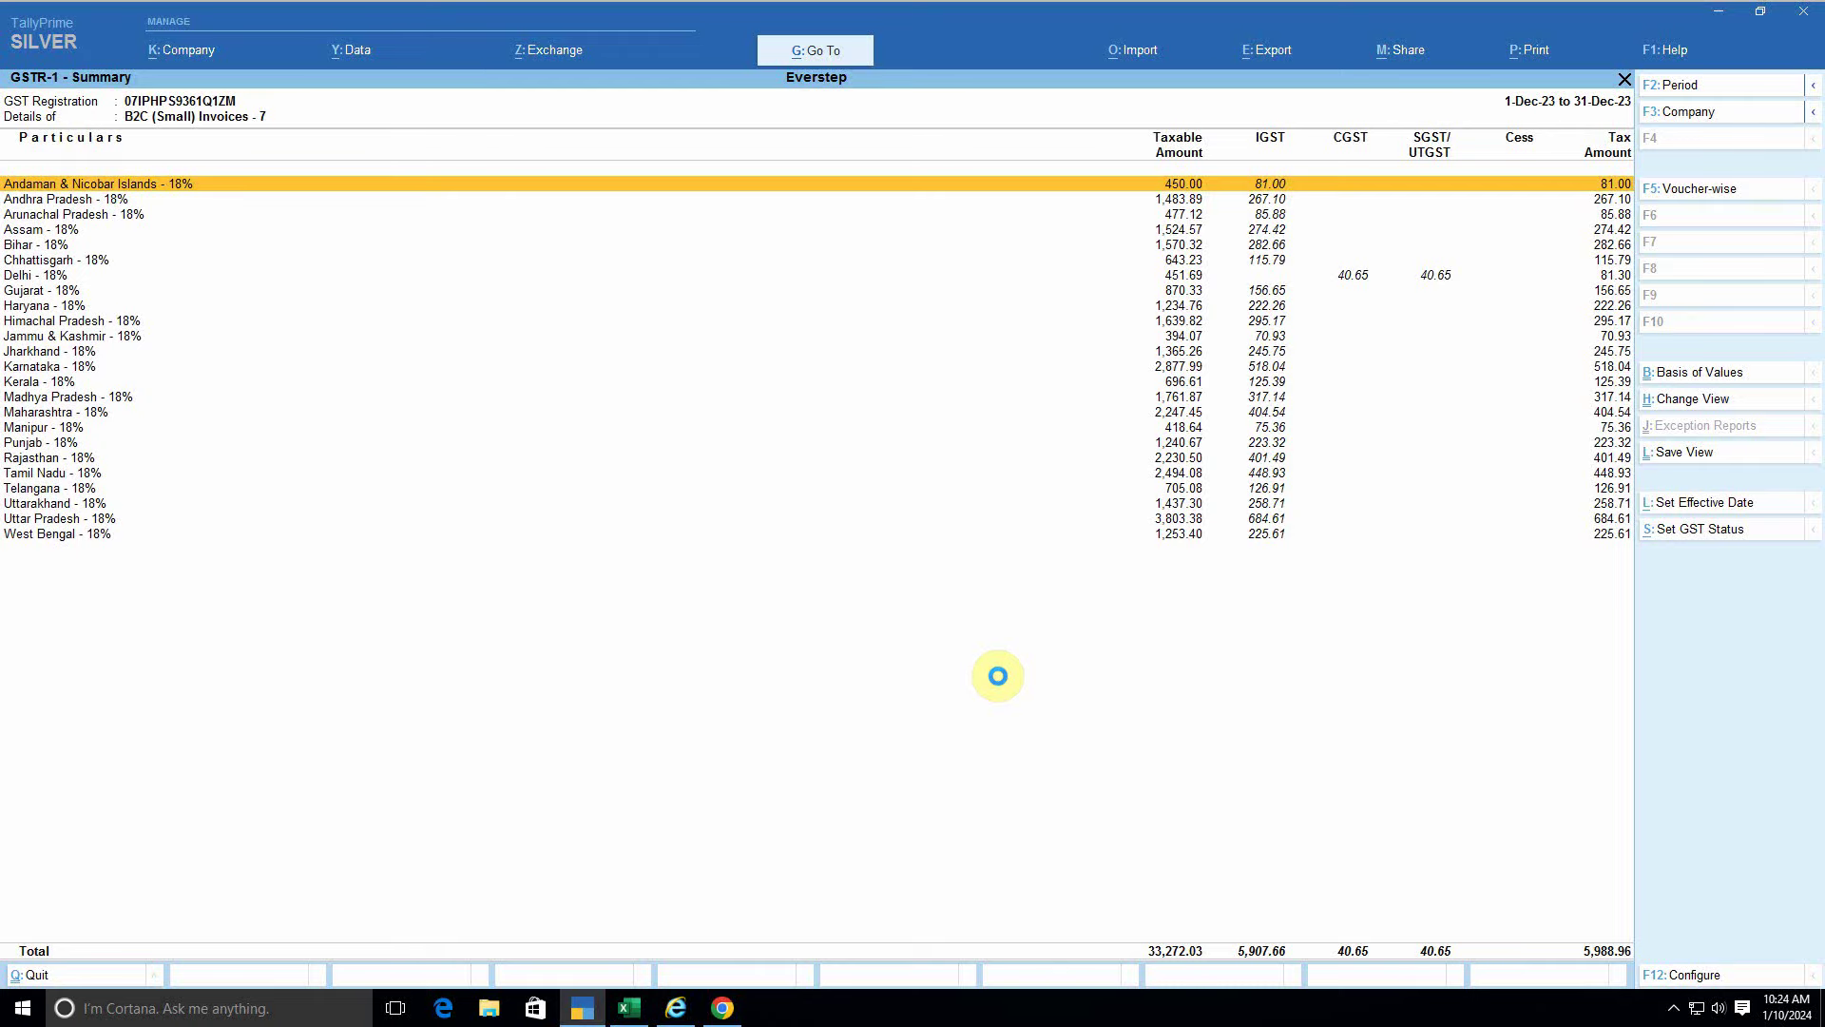
{"action": "key", "text": "Return"}
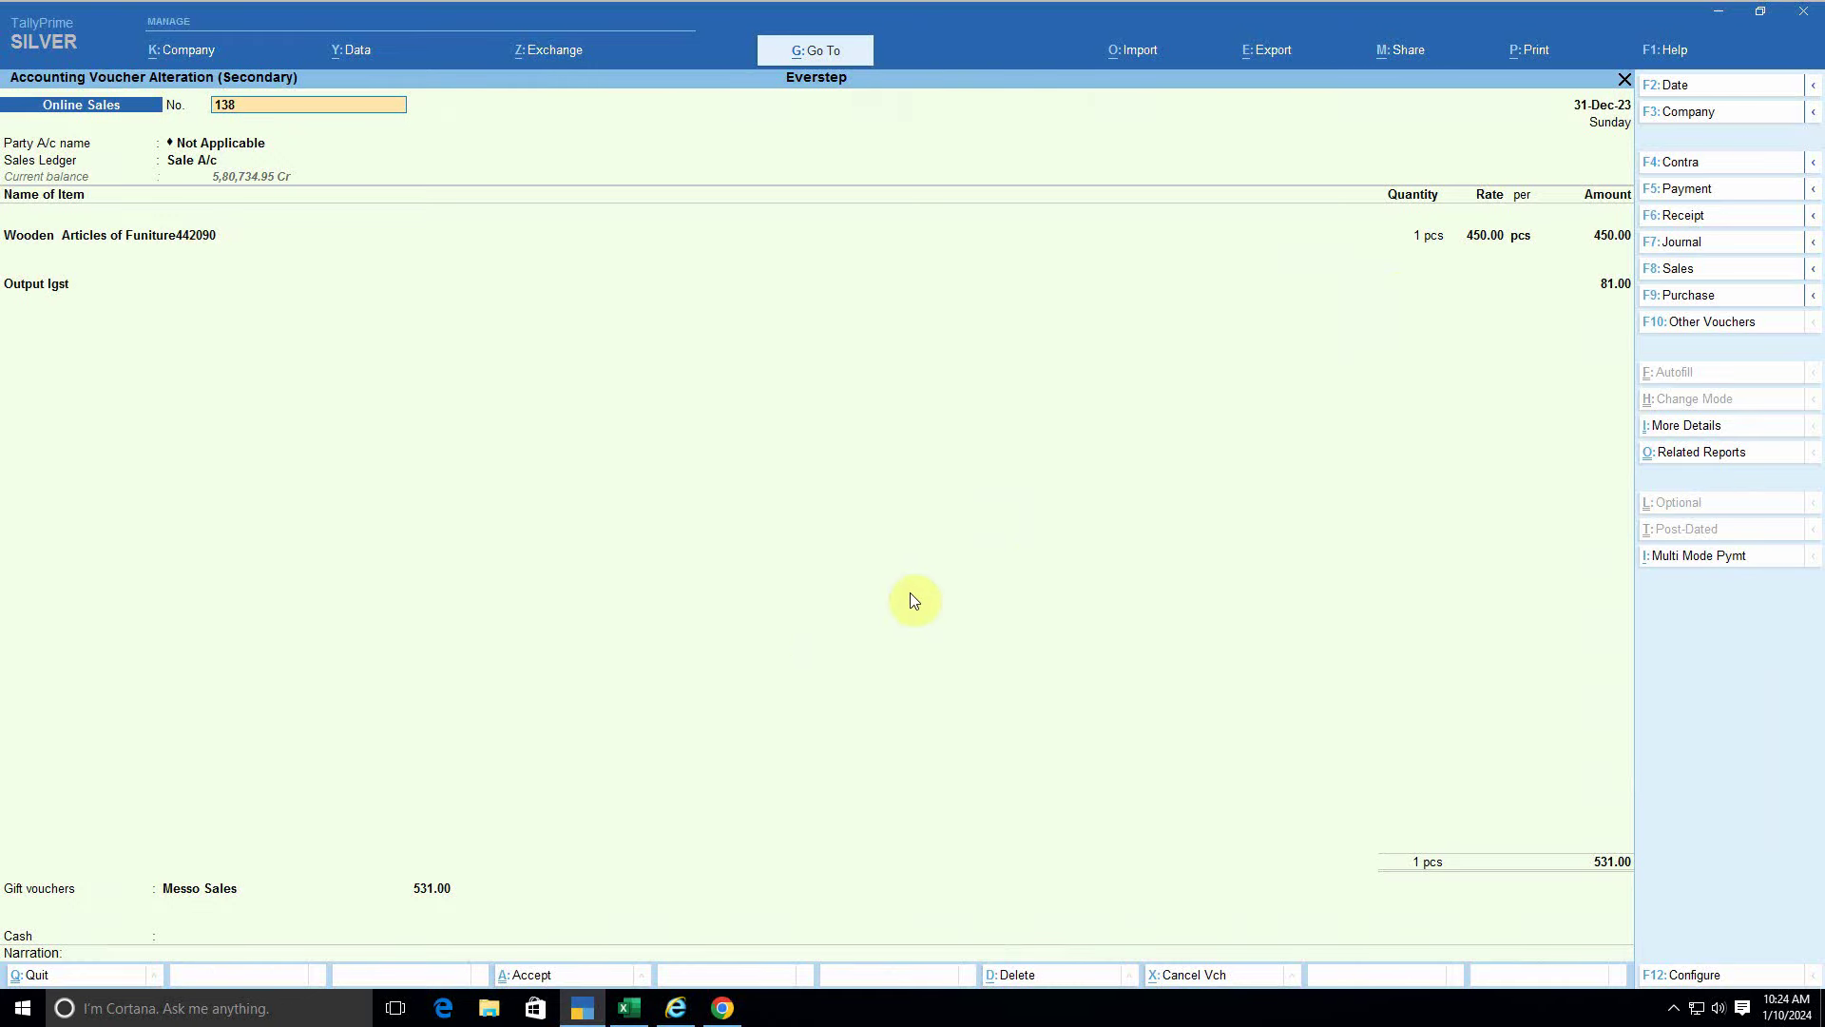
Step: Compare the voucher with the Andaman & Nicobar Islands Total row in Excel, and back out to the Gateway of Tally
{"action": "key", "text": "alt+Tab"}
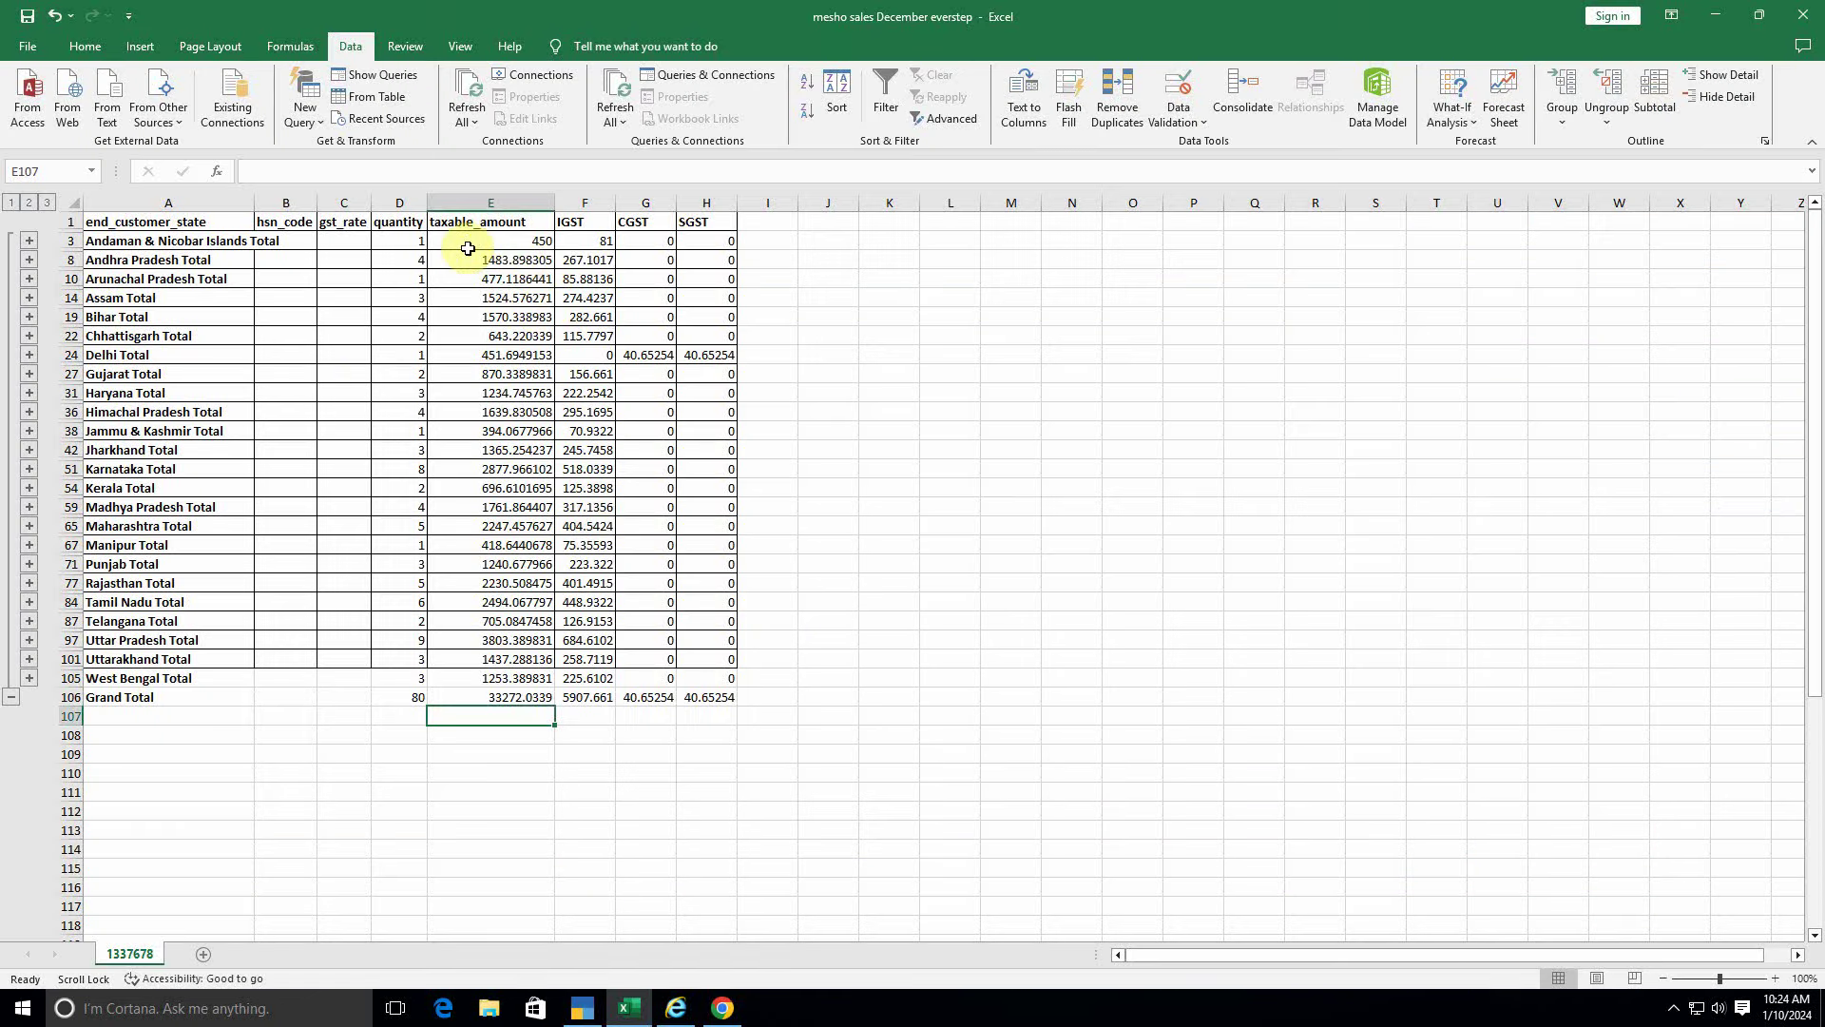
{"action": "left_click", "coordinate": [420, 240]}
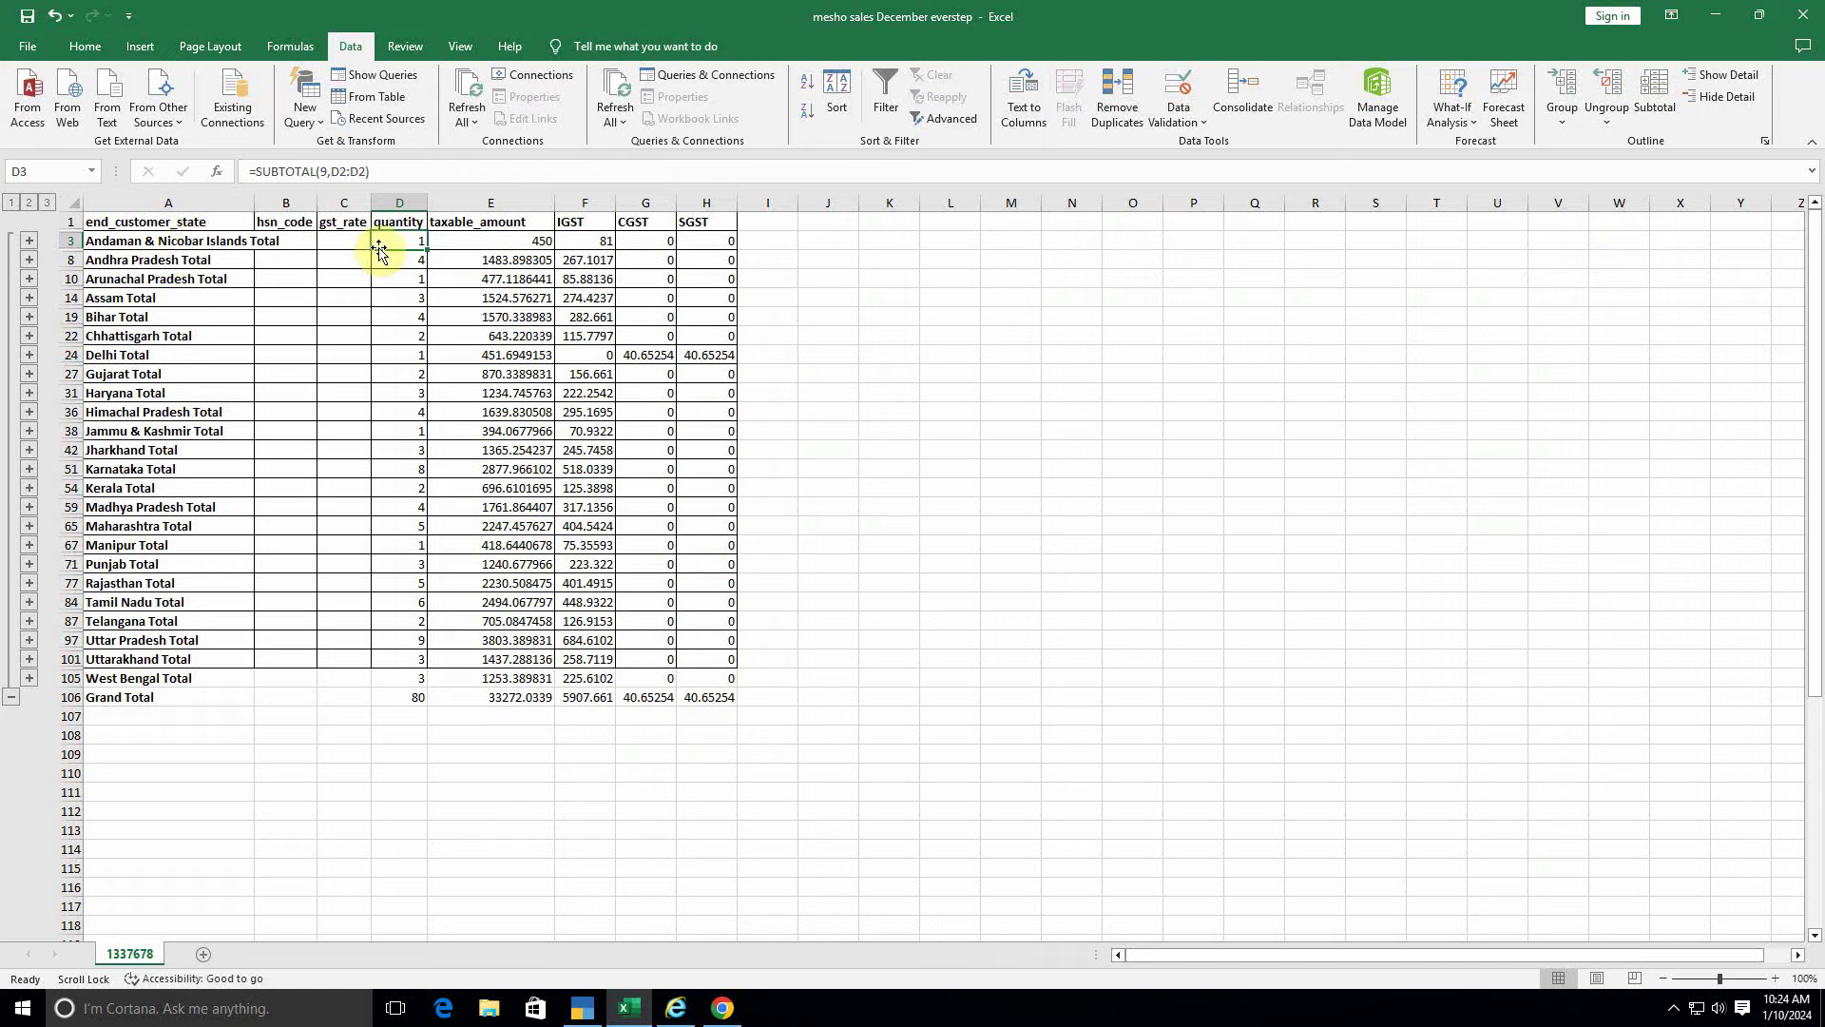
{"action": "key", "text": "alt+Tab"}
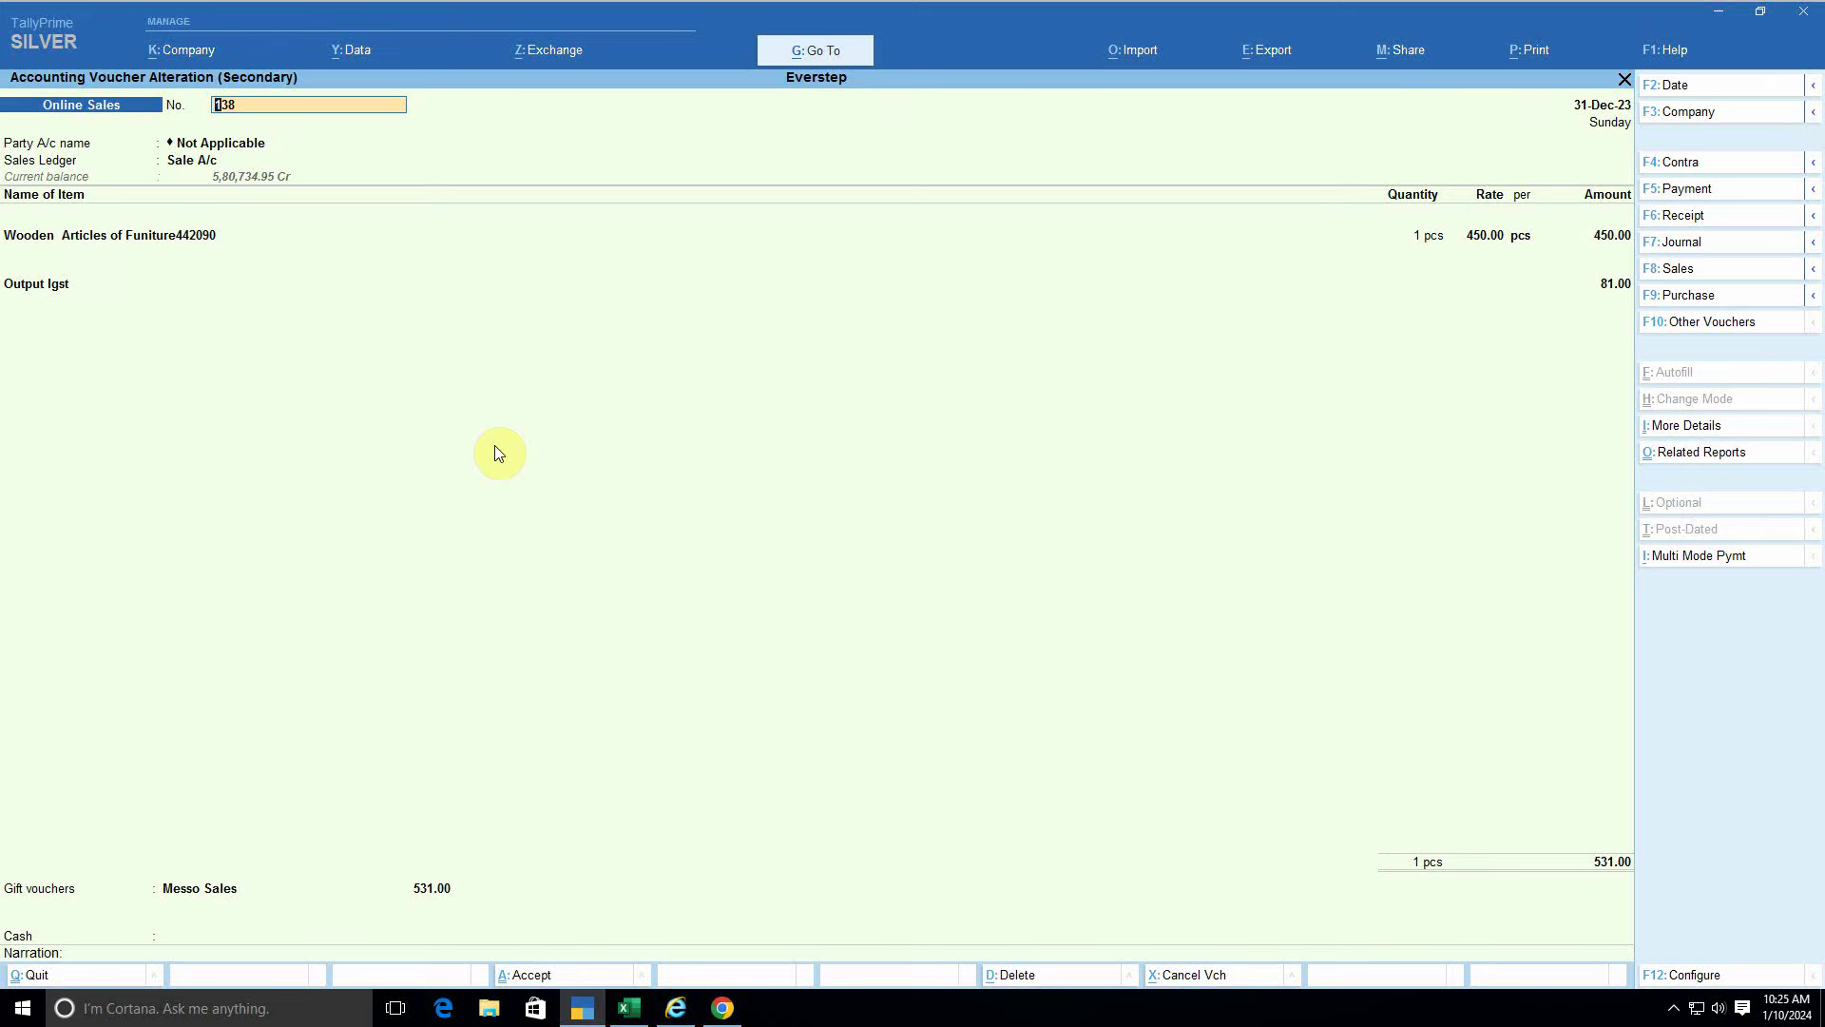
{"action": "key", "text": "BackSpace"}
{"action": "key", "text": "Escape"}
{"action": "key", "text": "Return"}
{"action": "key", "text": "Escape"}
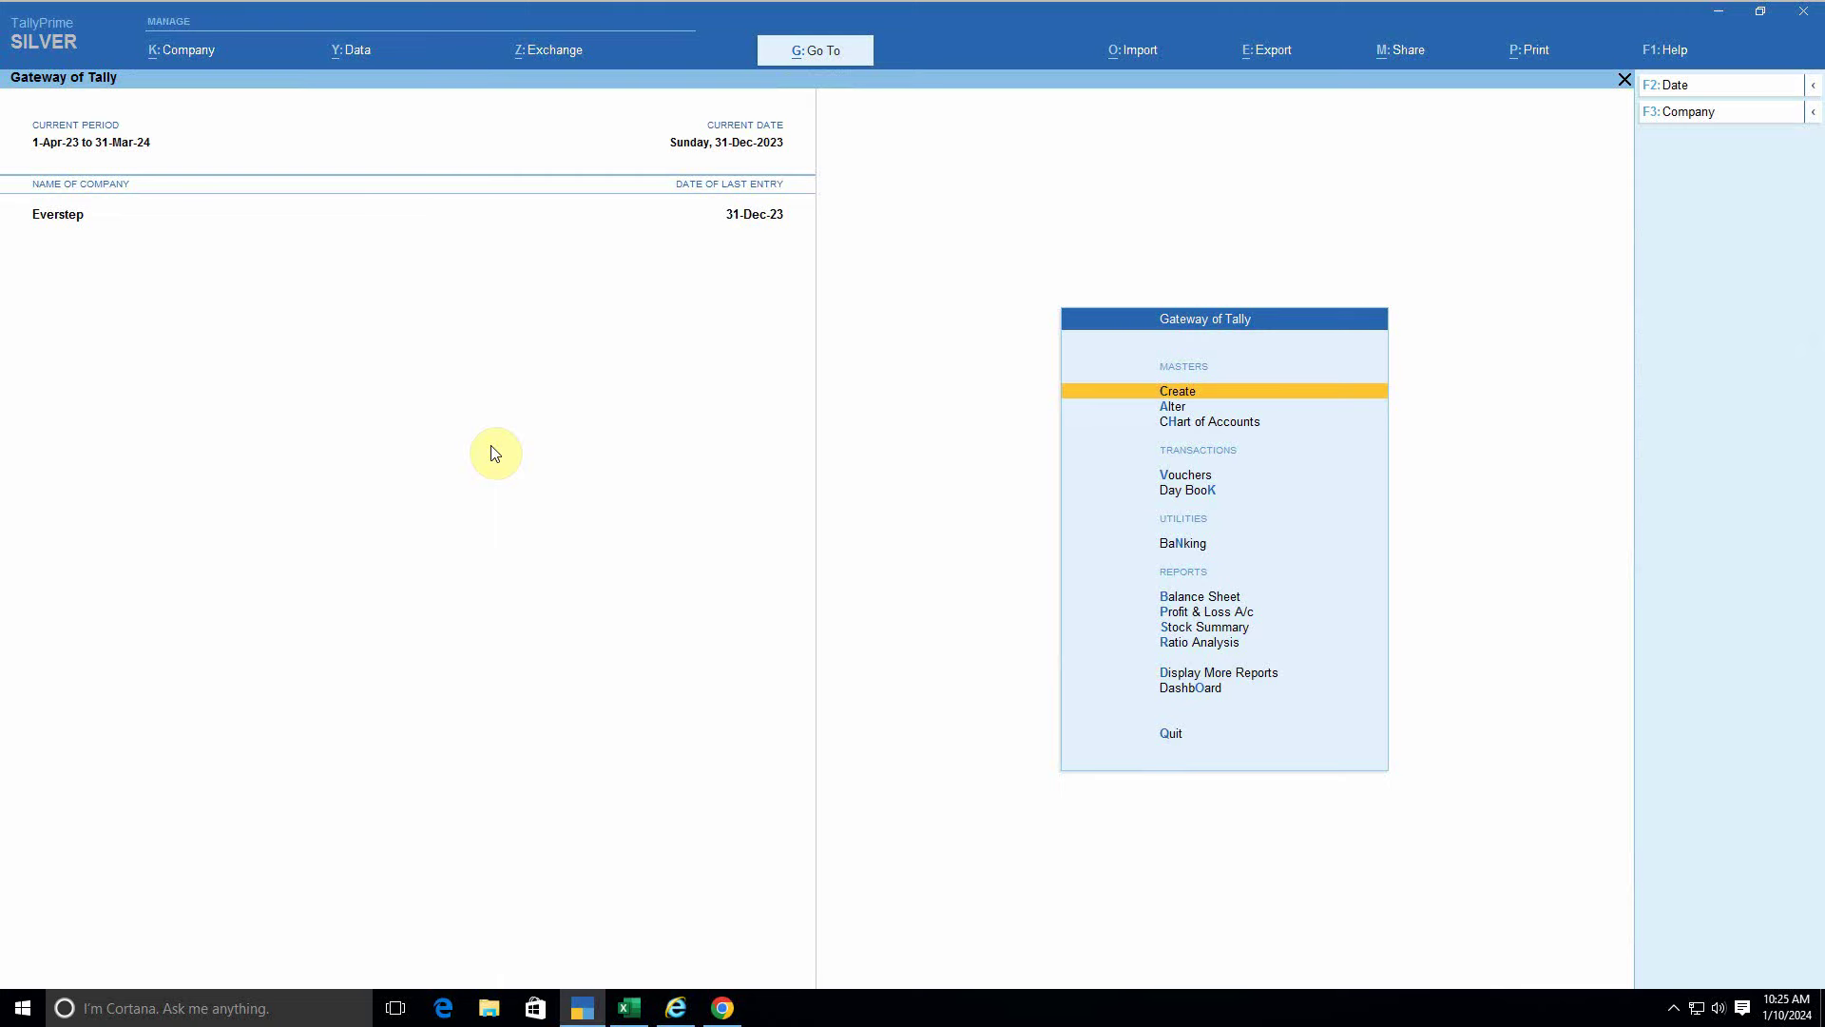
Step: Open the Online Sales voucher type for alteration from the list of masters
{"action": "key", "text": "Down"}
{"action": "key", "text": "Return"}
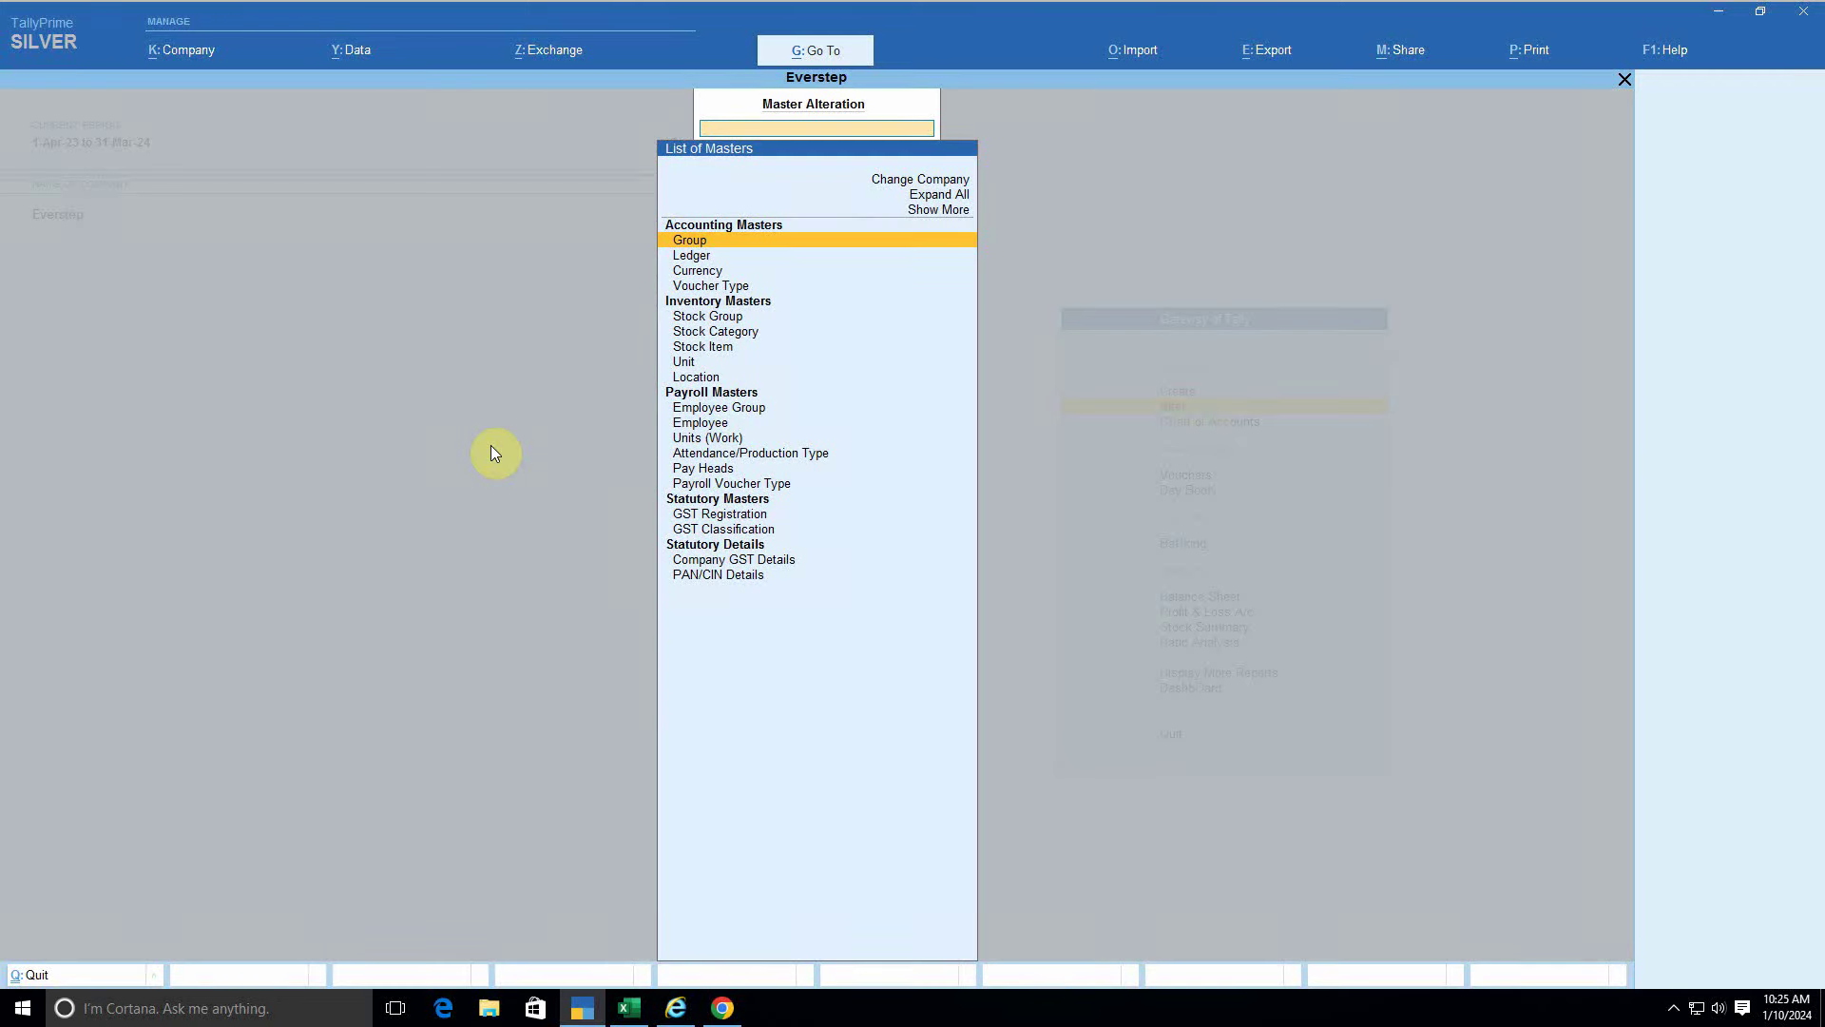
{"action": "key", "text": "Down"}
{"action": "key", "text": "Down"}
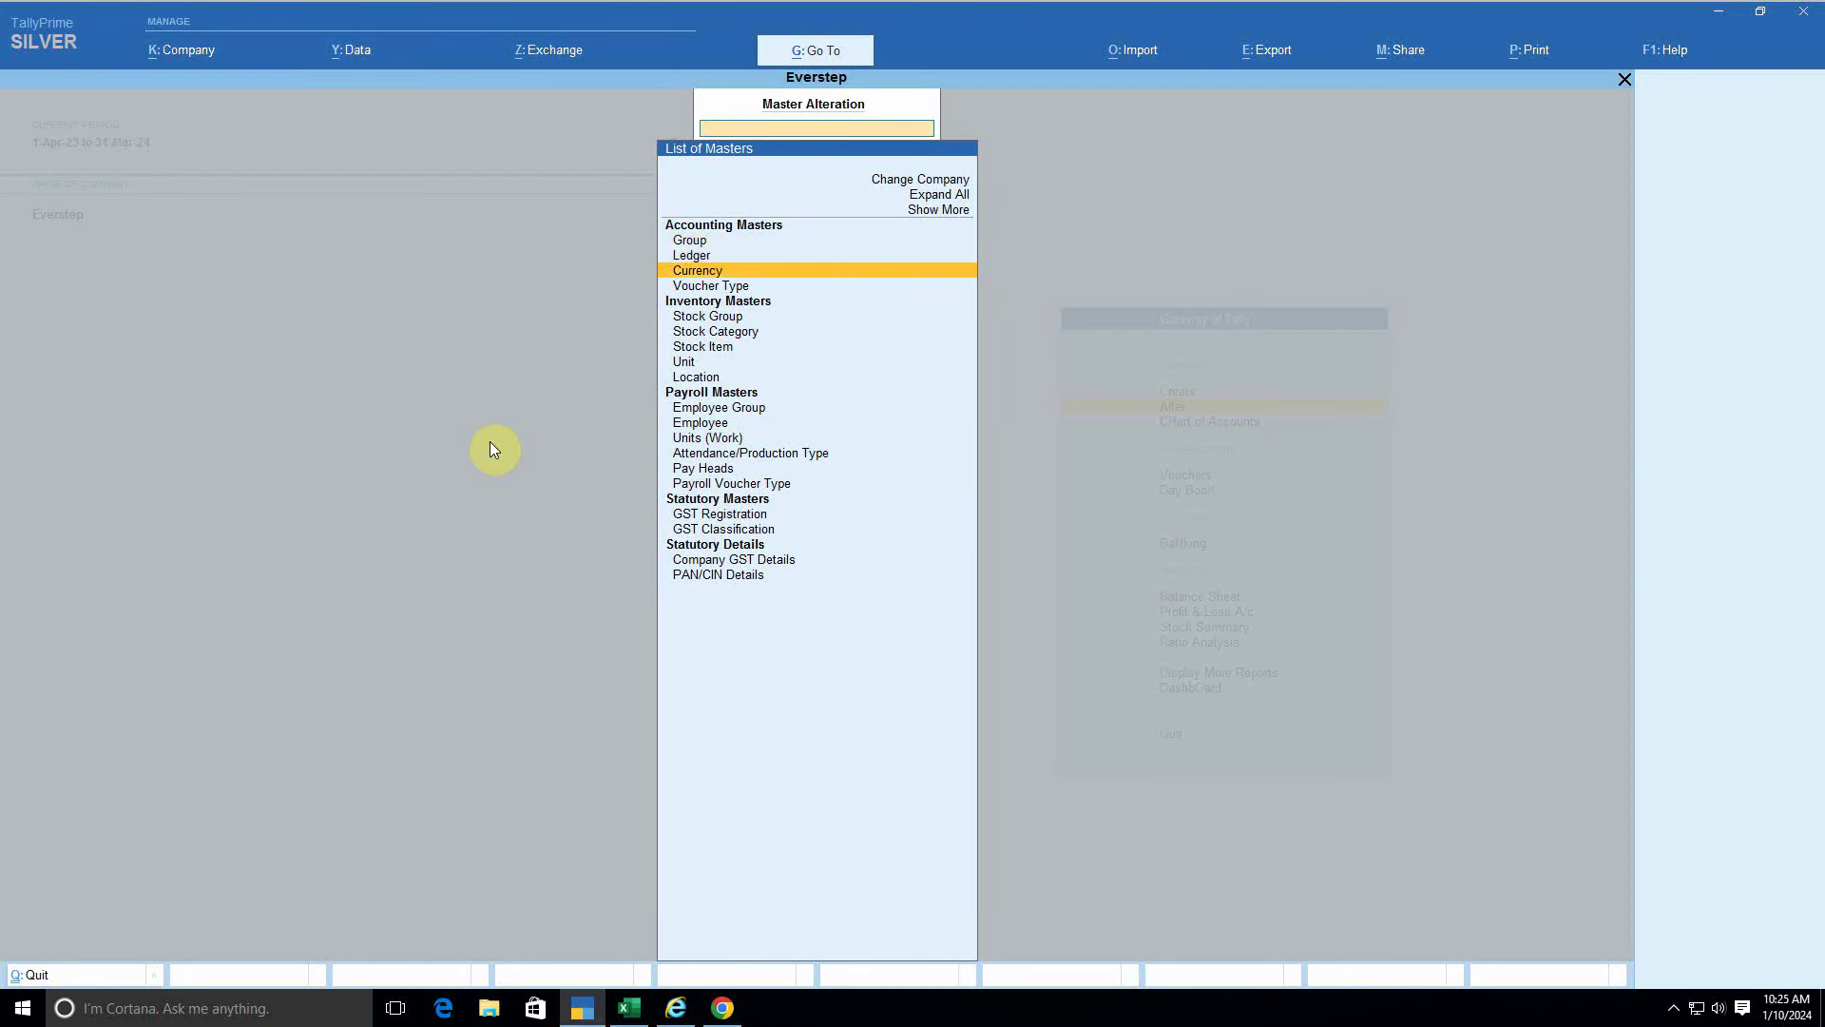
{"action": "key", "text": "Down"}
{"action": "key", "text": "Return"}
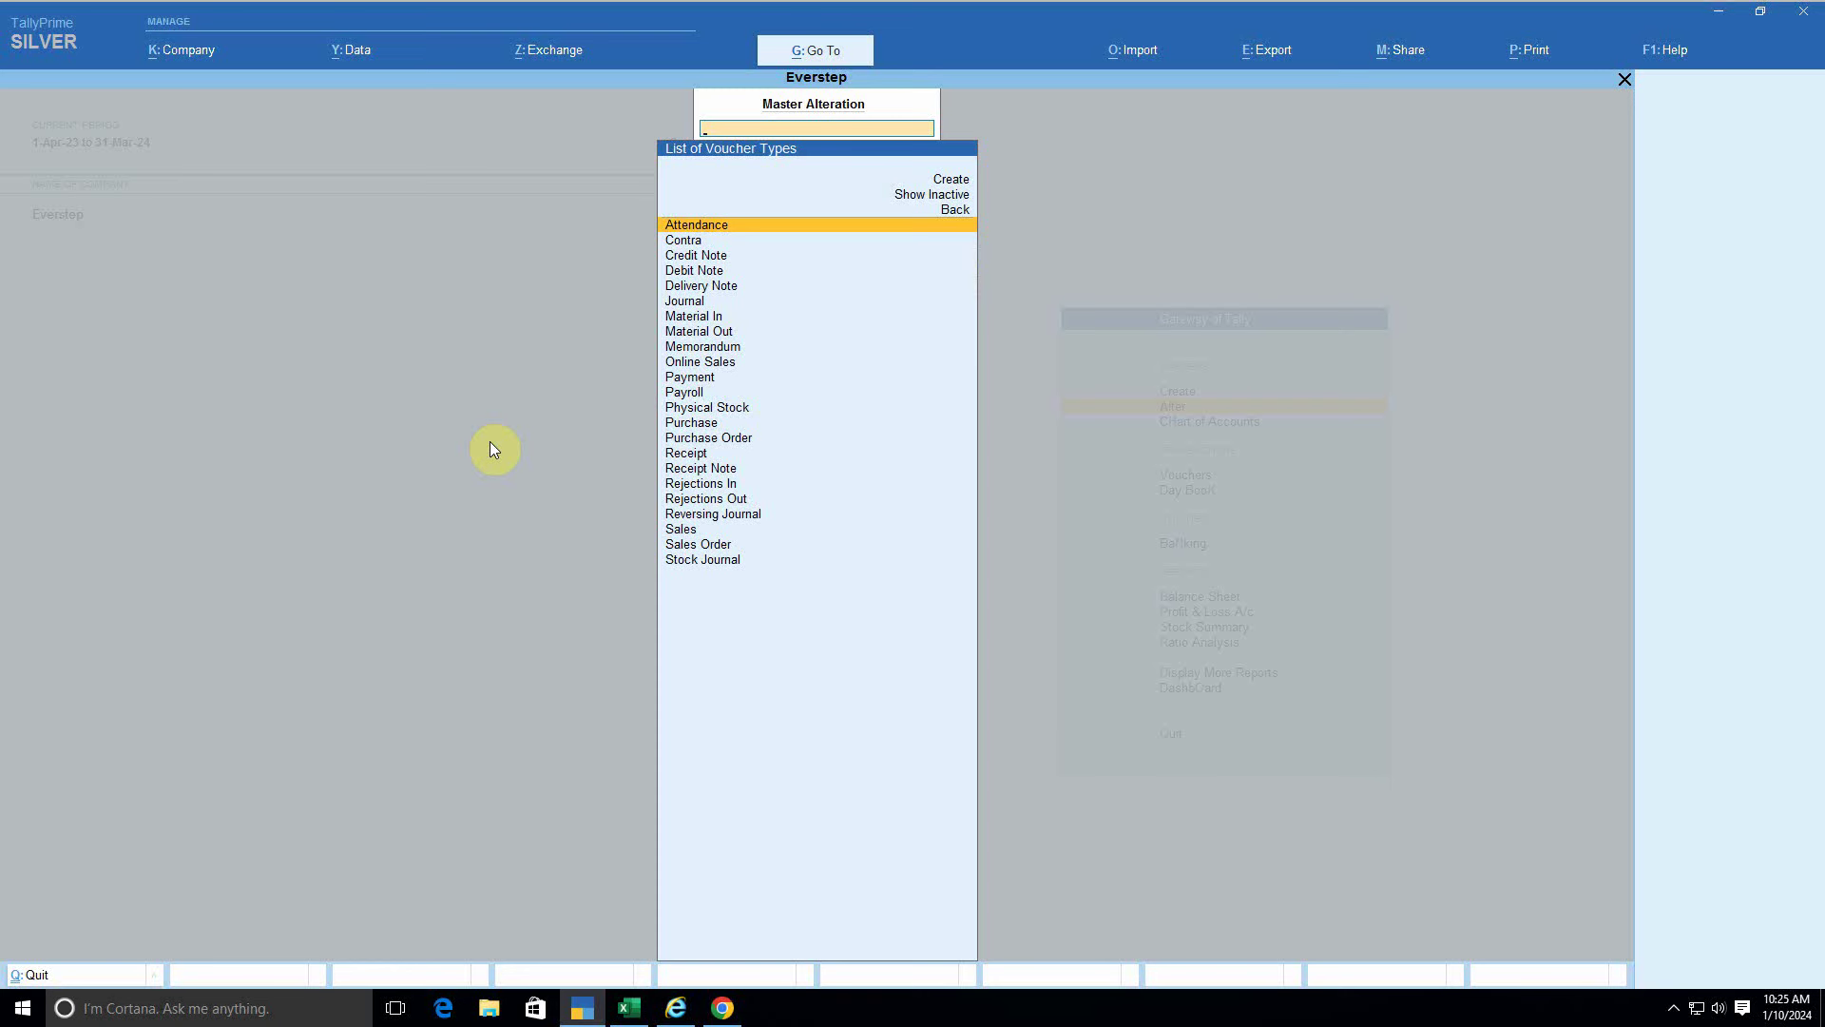
{"action": "type", "text": "On"}
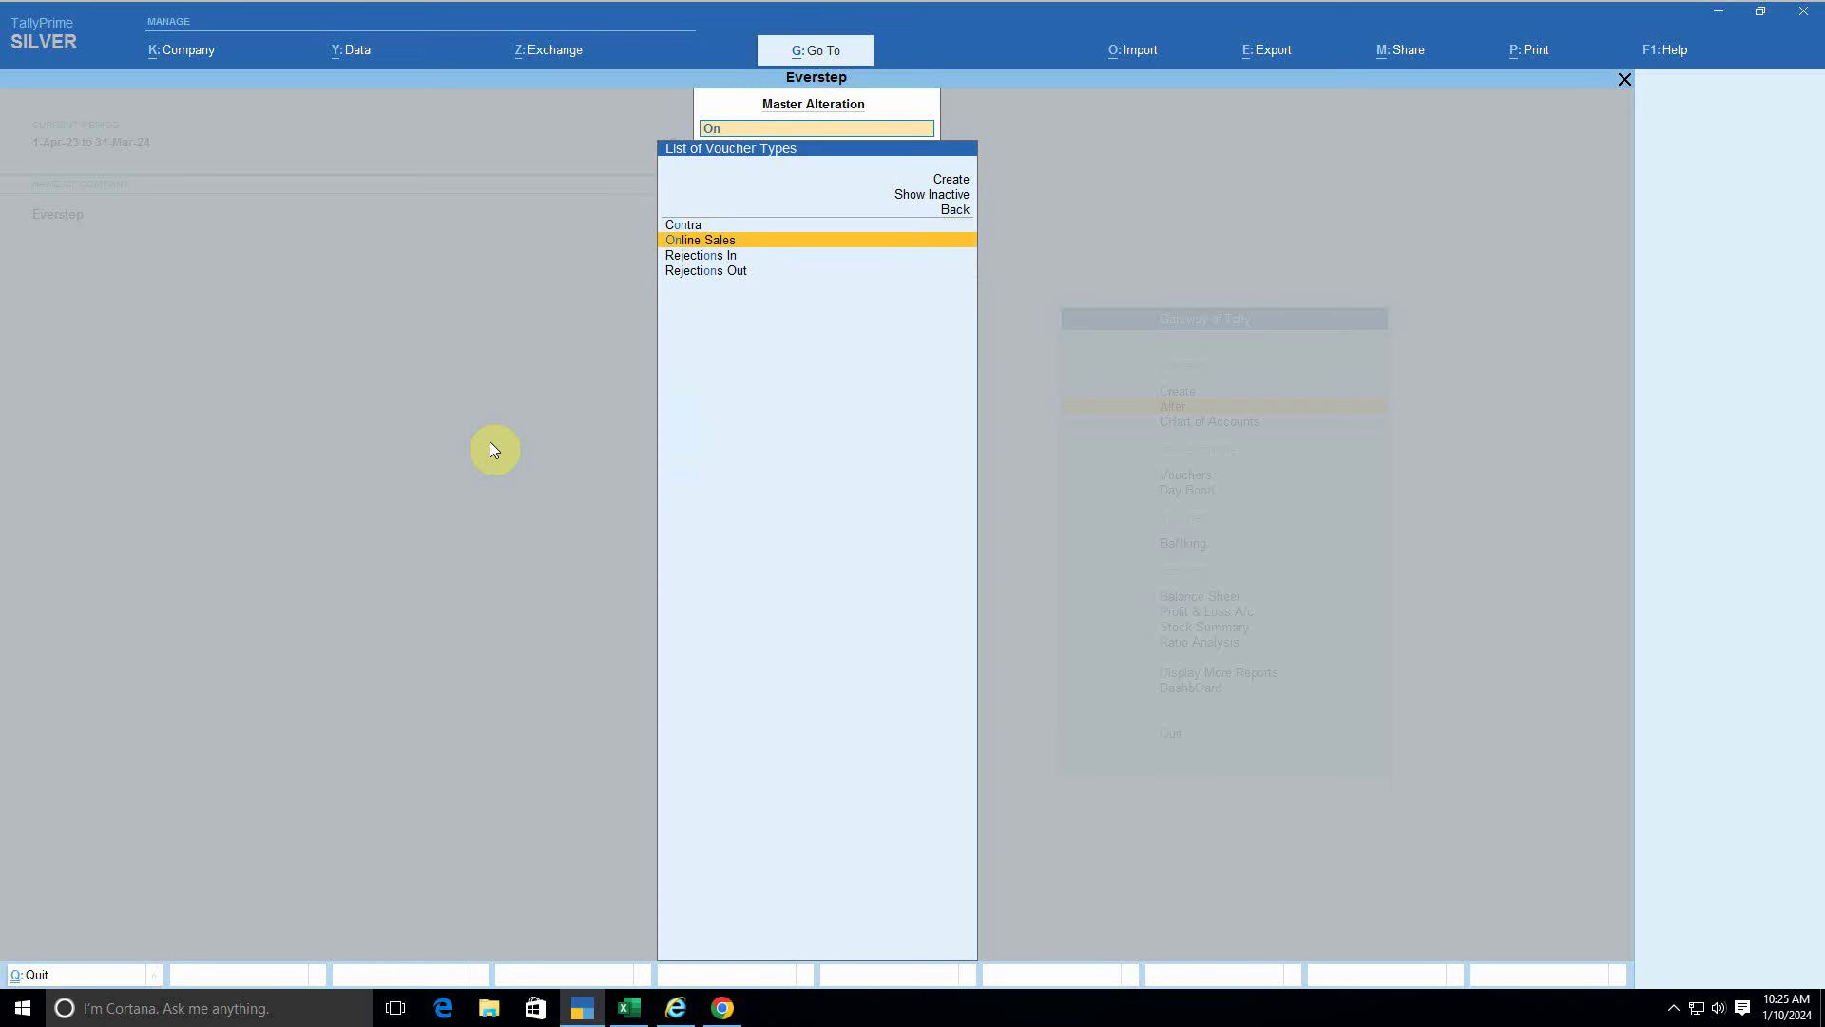
{"action": "key", "text": "Return"}
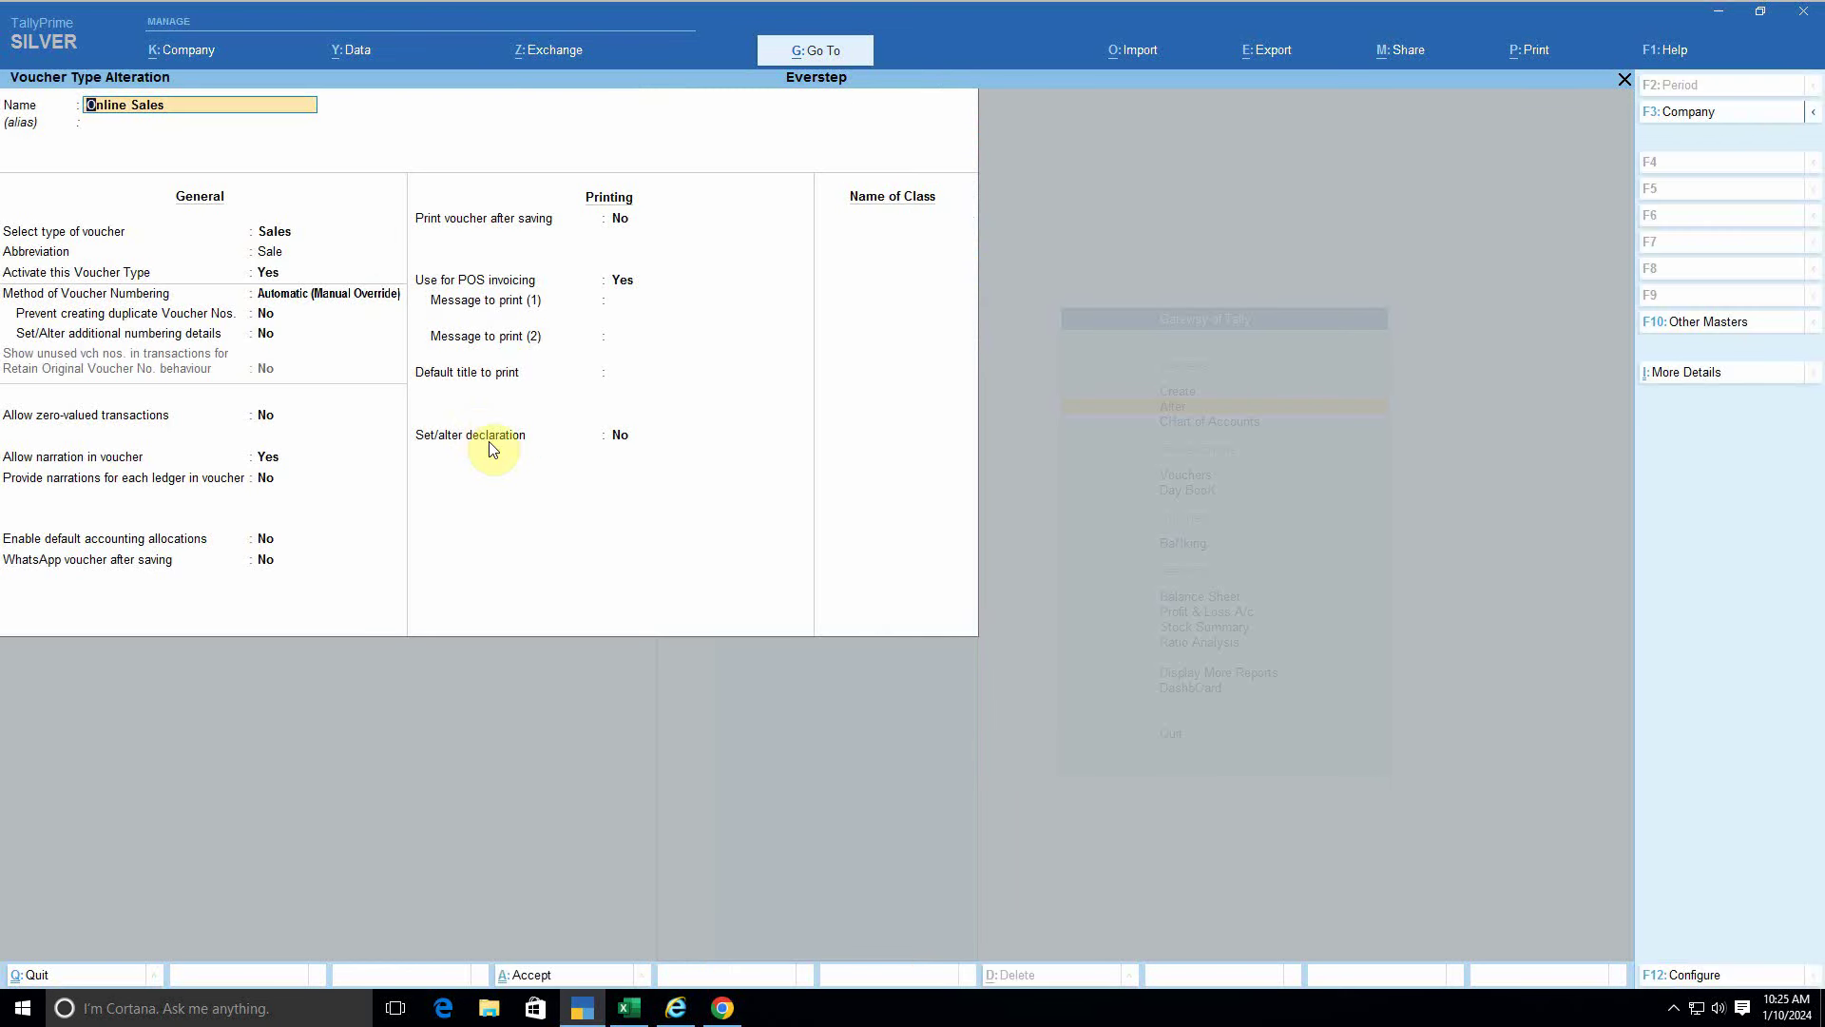
Step: Review the Online Sales voucher type's numbering method and POS invoicing settings, accept them as they are, and return to the gateway
{"action": "key", "text": "Return"}
{"action": "key", "text": "Return"}
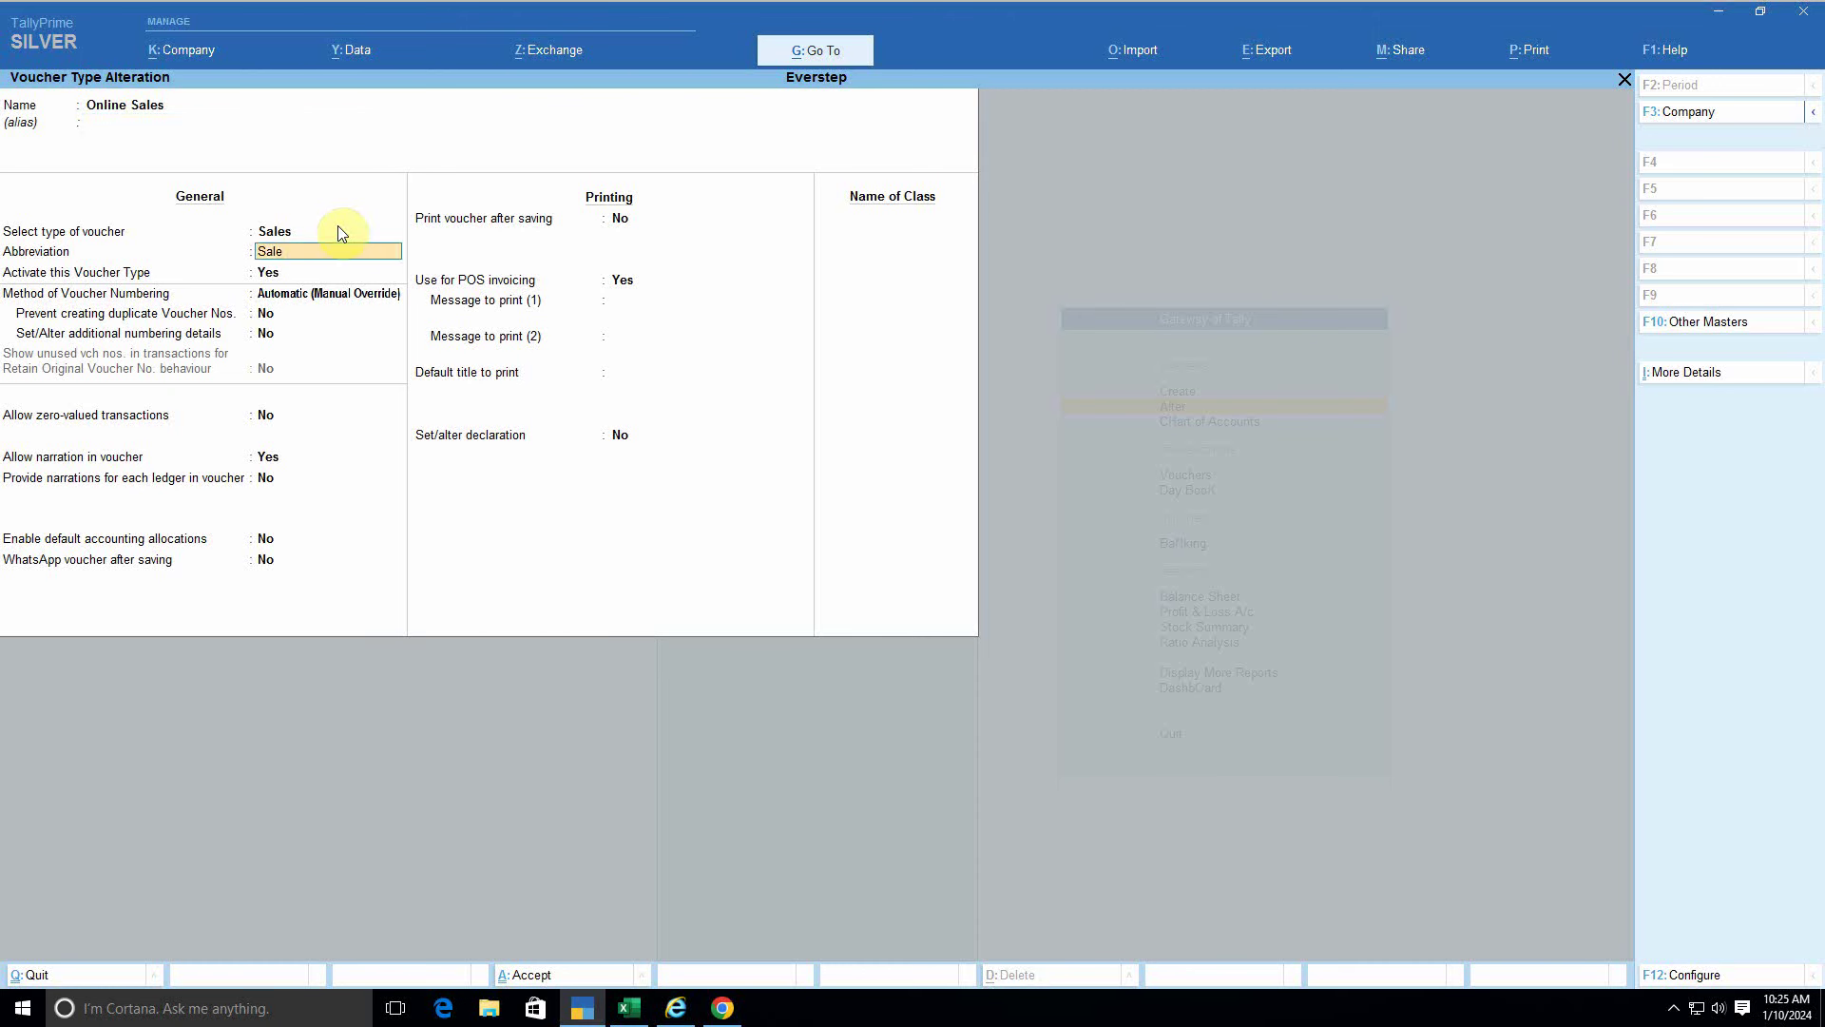
{"action": "key", "text": "Return"}
{"action": "key", "text": "Return"}
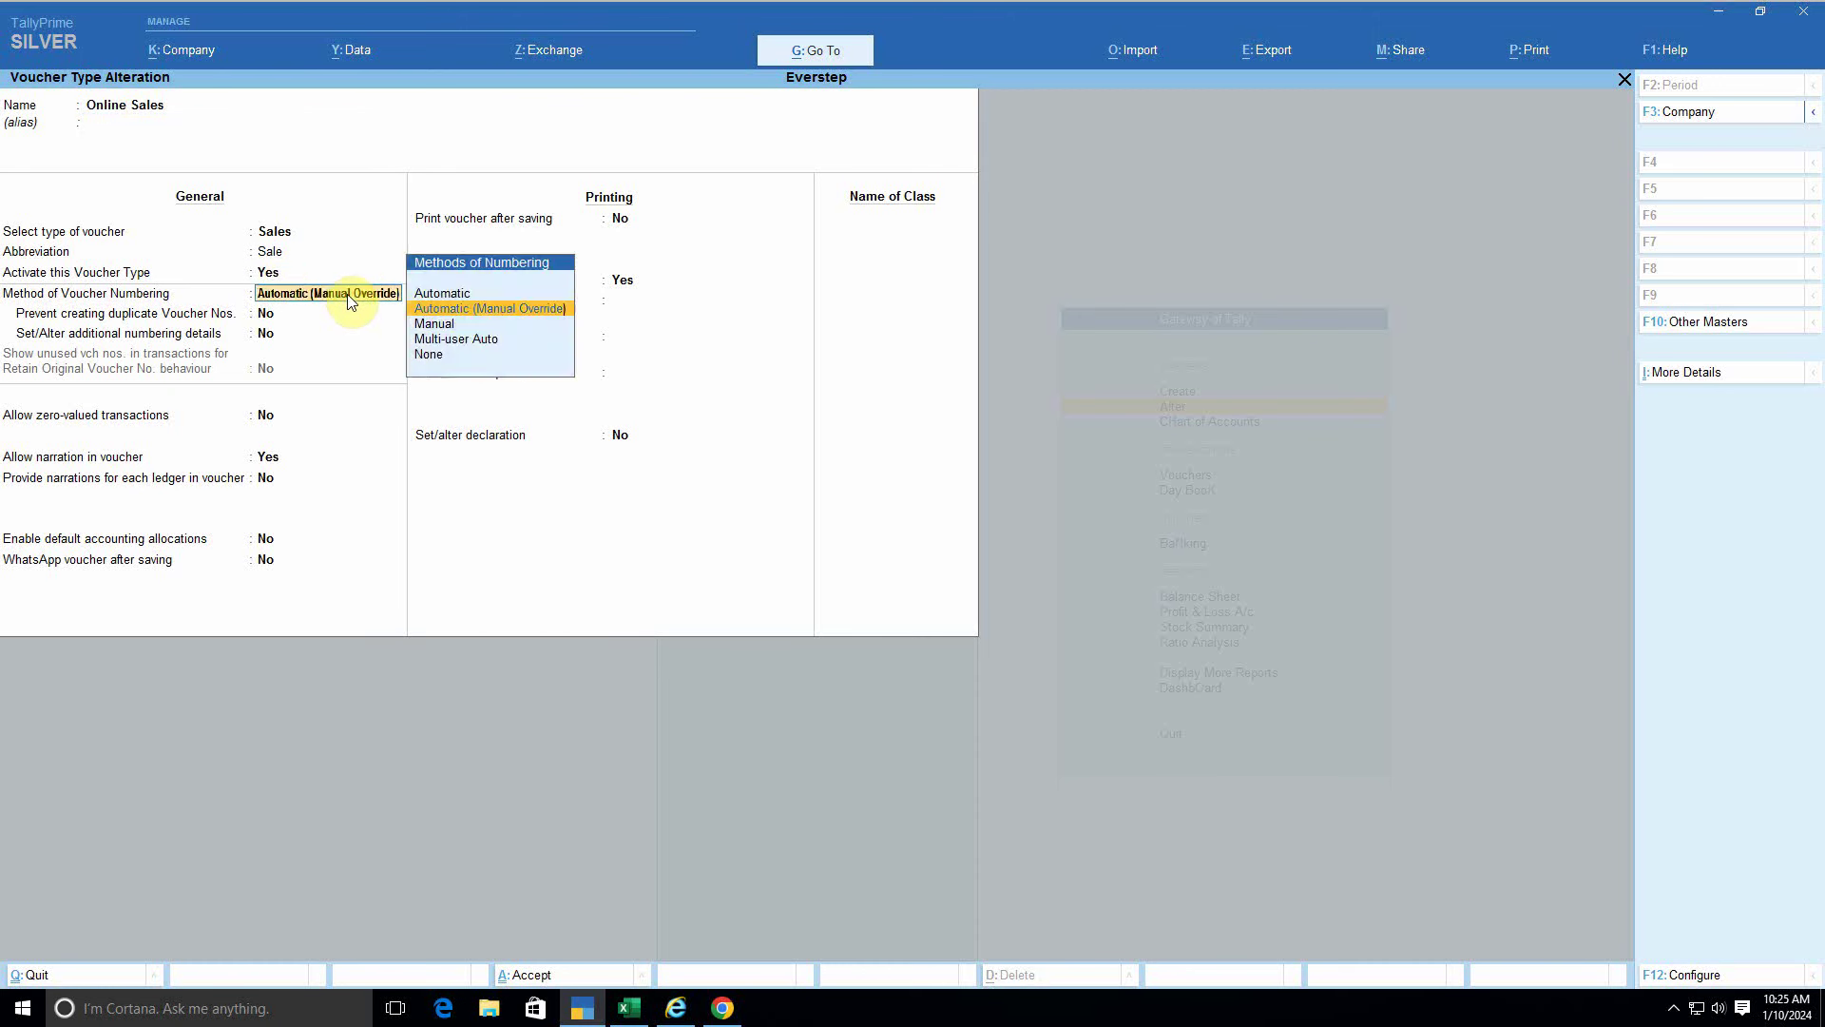
{"action": "key", "text": "Return"}
{"action": "key", "text": "Return"}
{"action": "key", "text": "Return"}
{"action": "key", "text": "Return"}
{"action": "key", "text": "Return"}
{"action": "key", "text": "Return"}
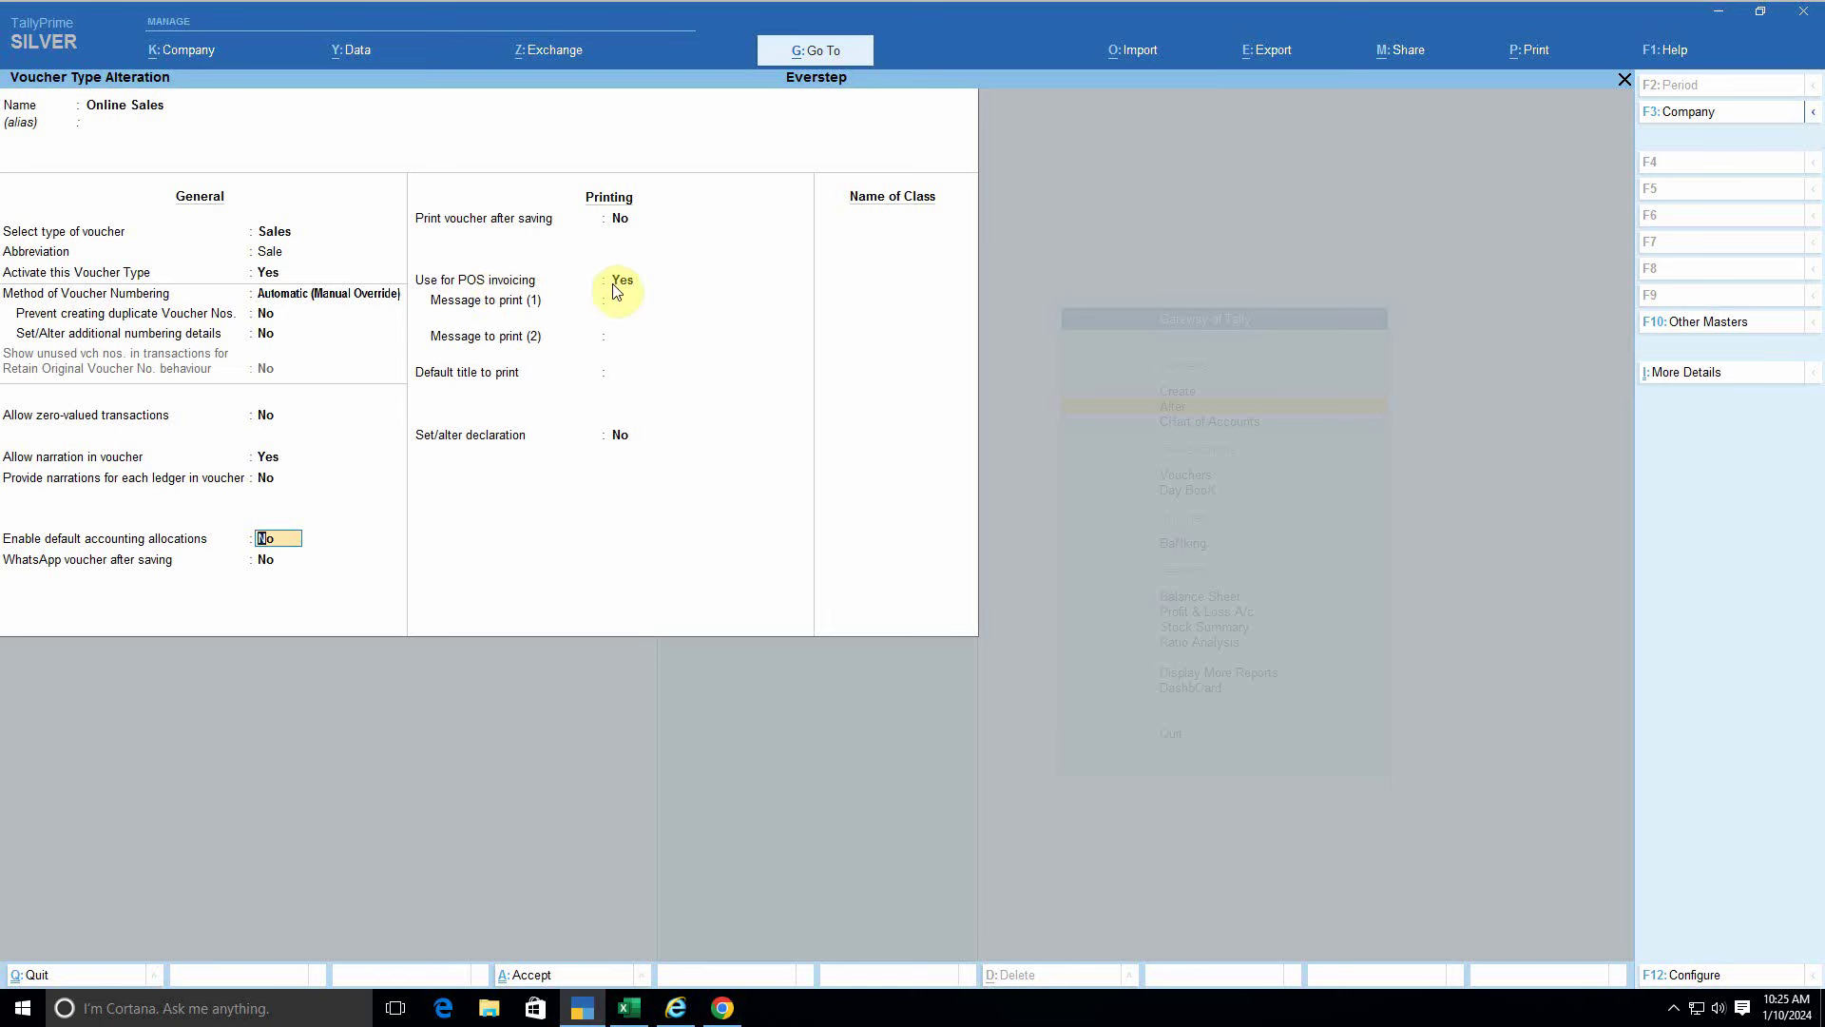
{"action": "key", "text": "Return"}
{"action": "key", "text": "Return"}
{"action": "key", "text": "Return"}
{"action": "key", "text": "Return"}
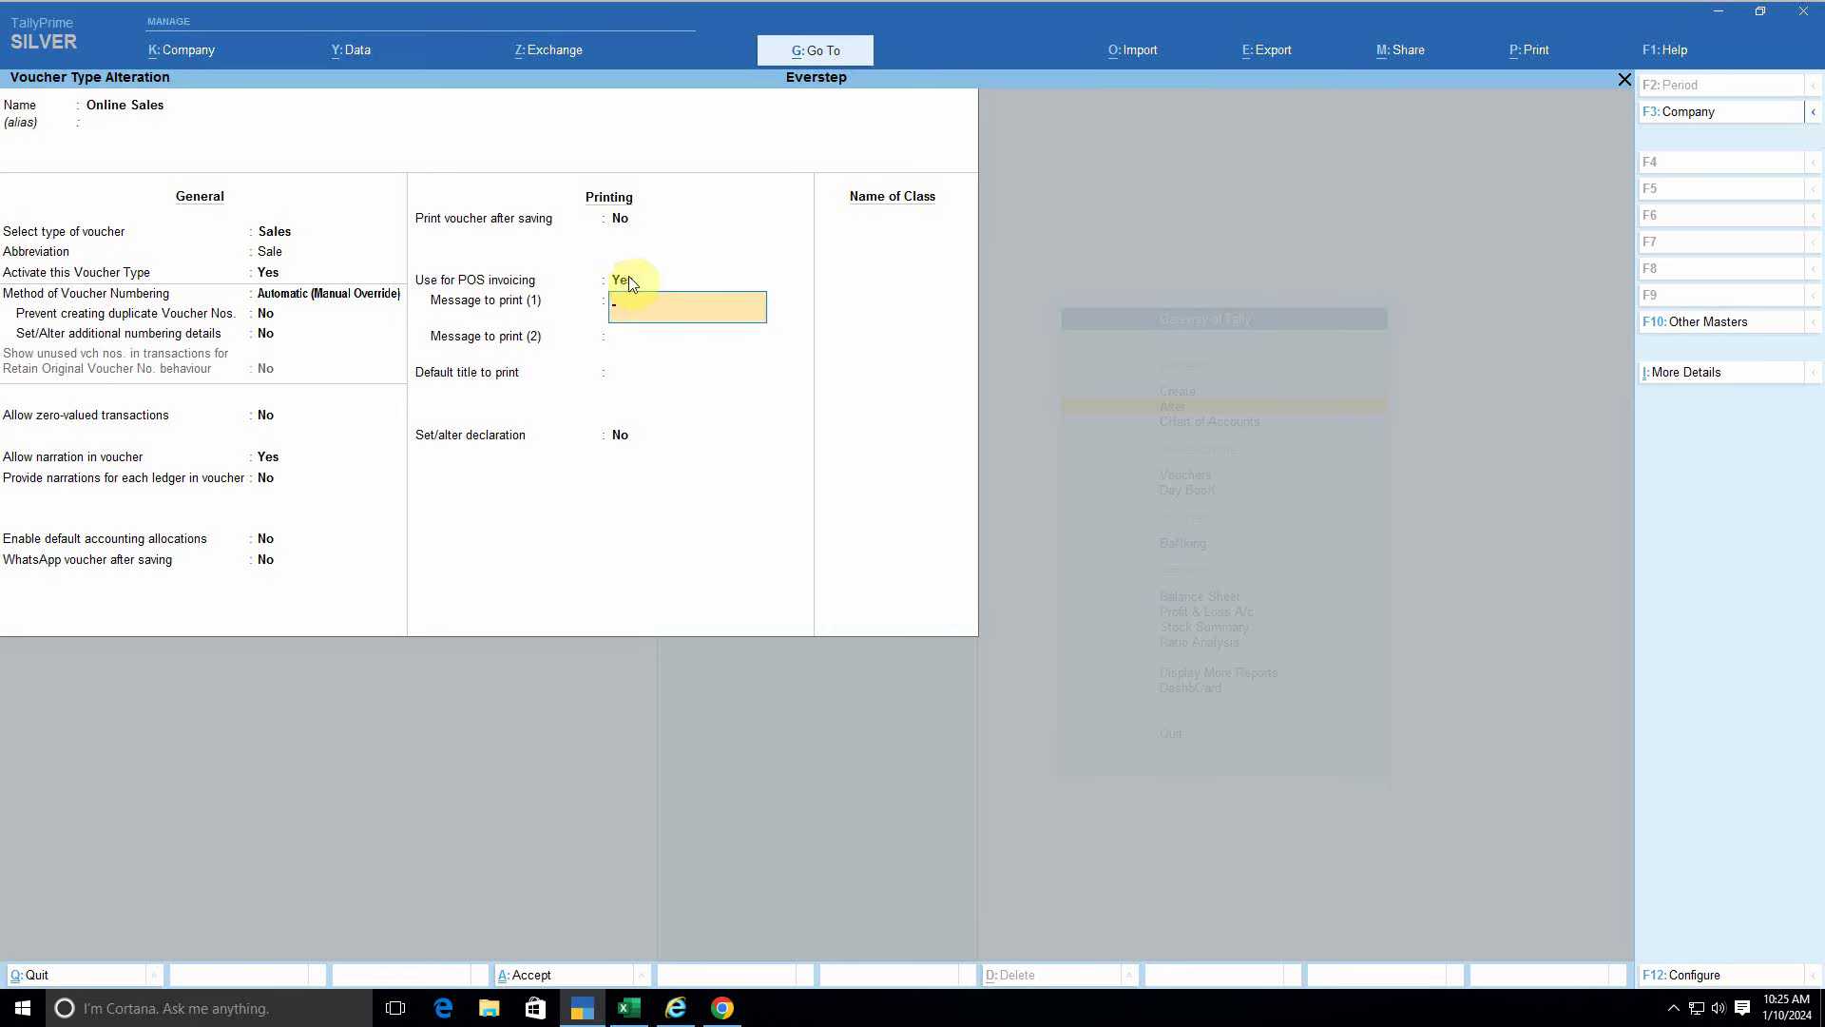
{"action": "key", "text": "ctrl+a"}
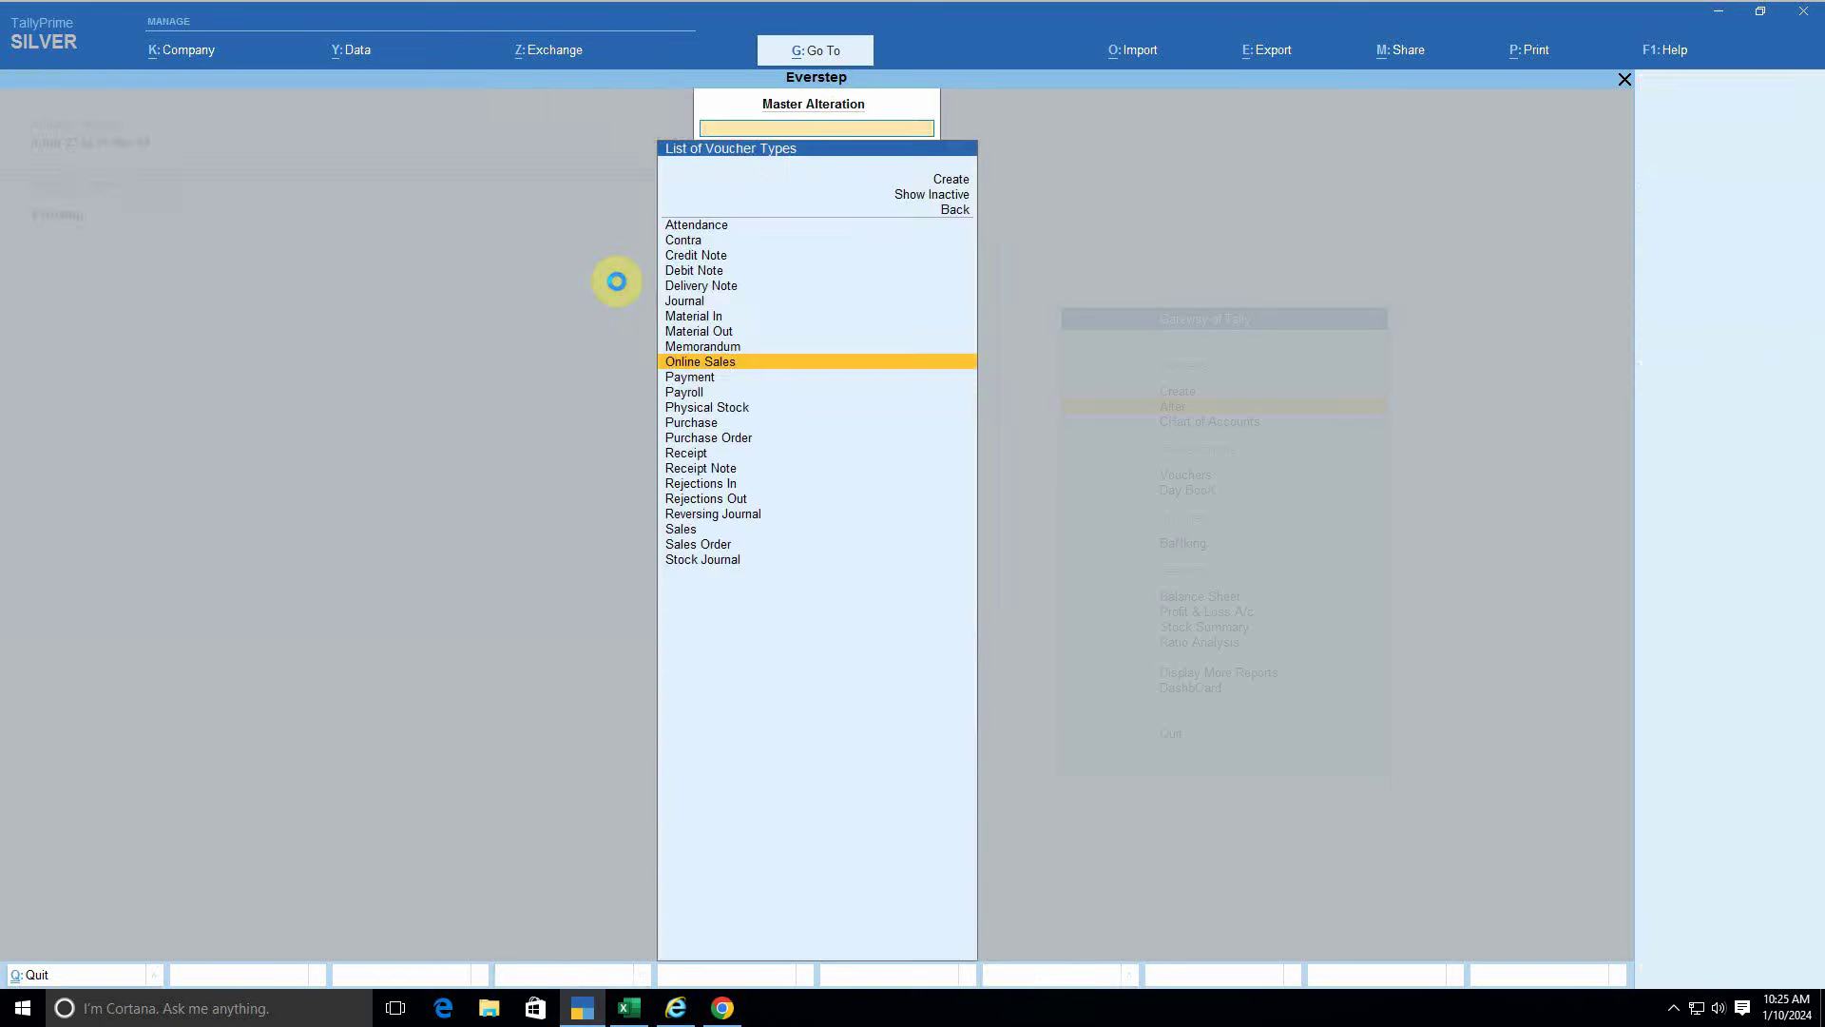
{"action": "key", "text": "Escape"}
{"action": "key", "text": "Escape"}
{"action": "key", "text": "Escape"}
{"action": "key", "text": "Escape"}
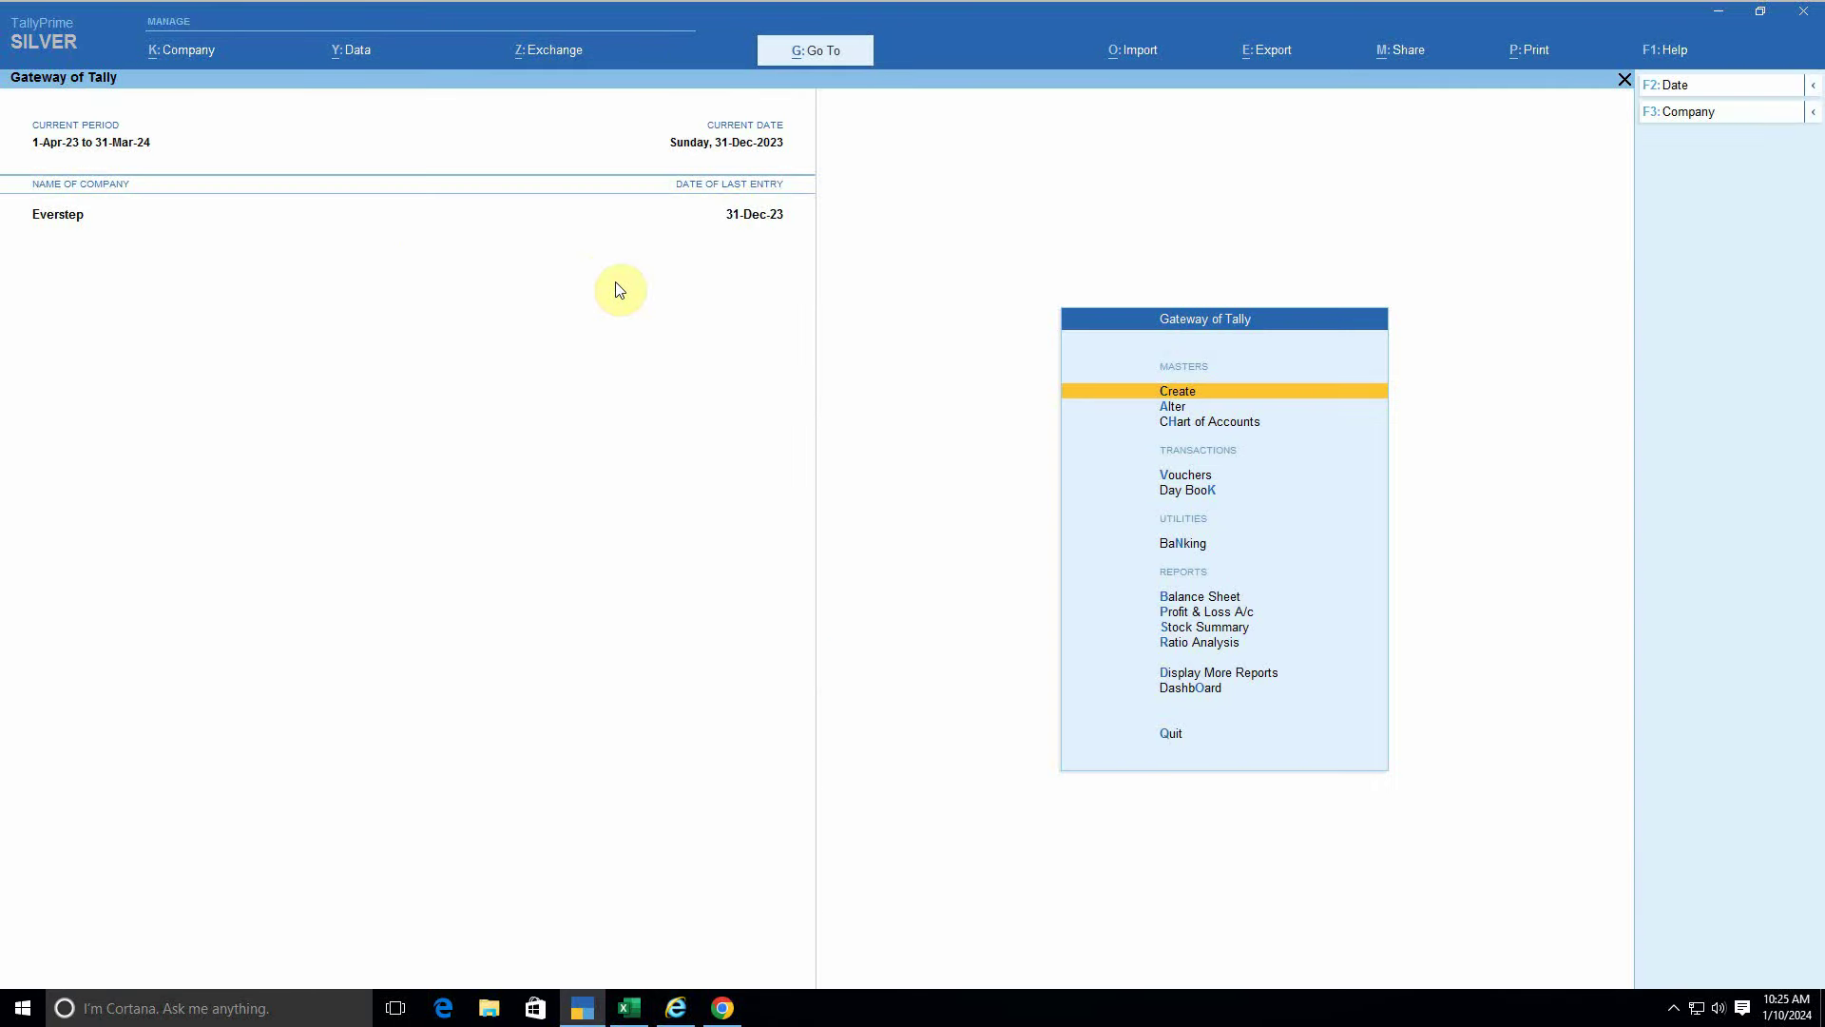
Step: View a blank Online Sales voucher in the voucher creation screen and leave it without making an entry
{"action": "key", "text": "v"}
{"action": "key", "text": "F8"}
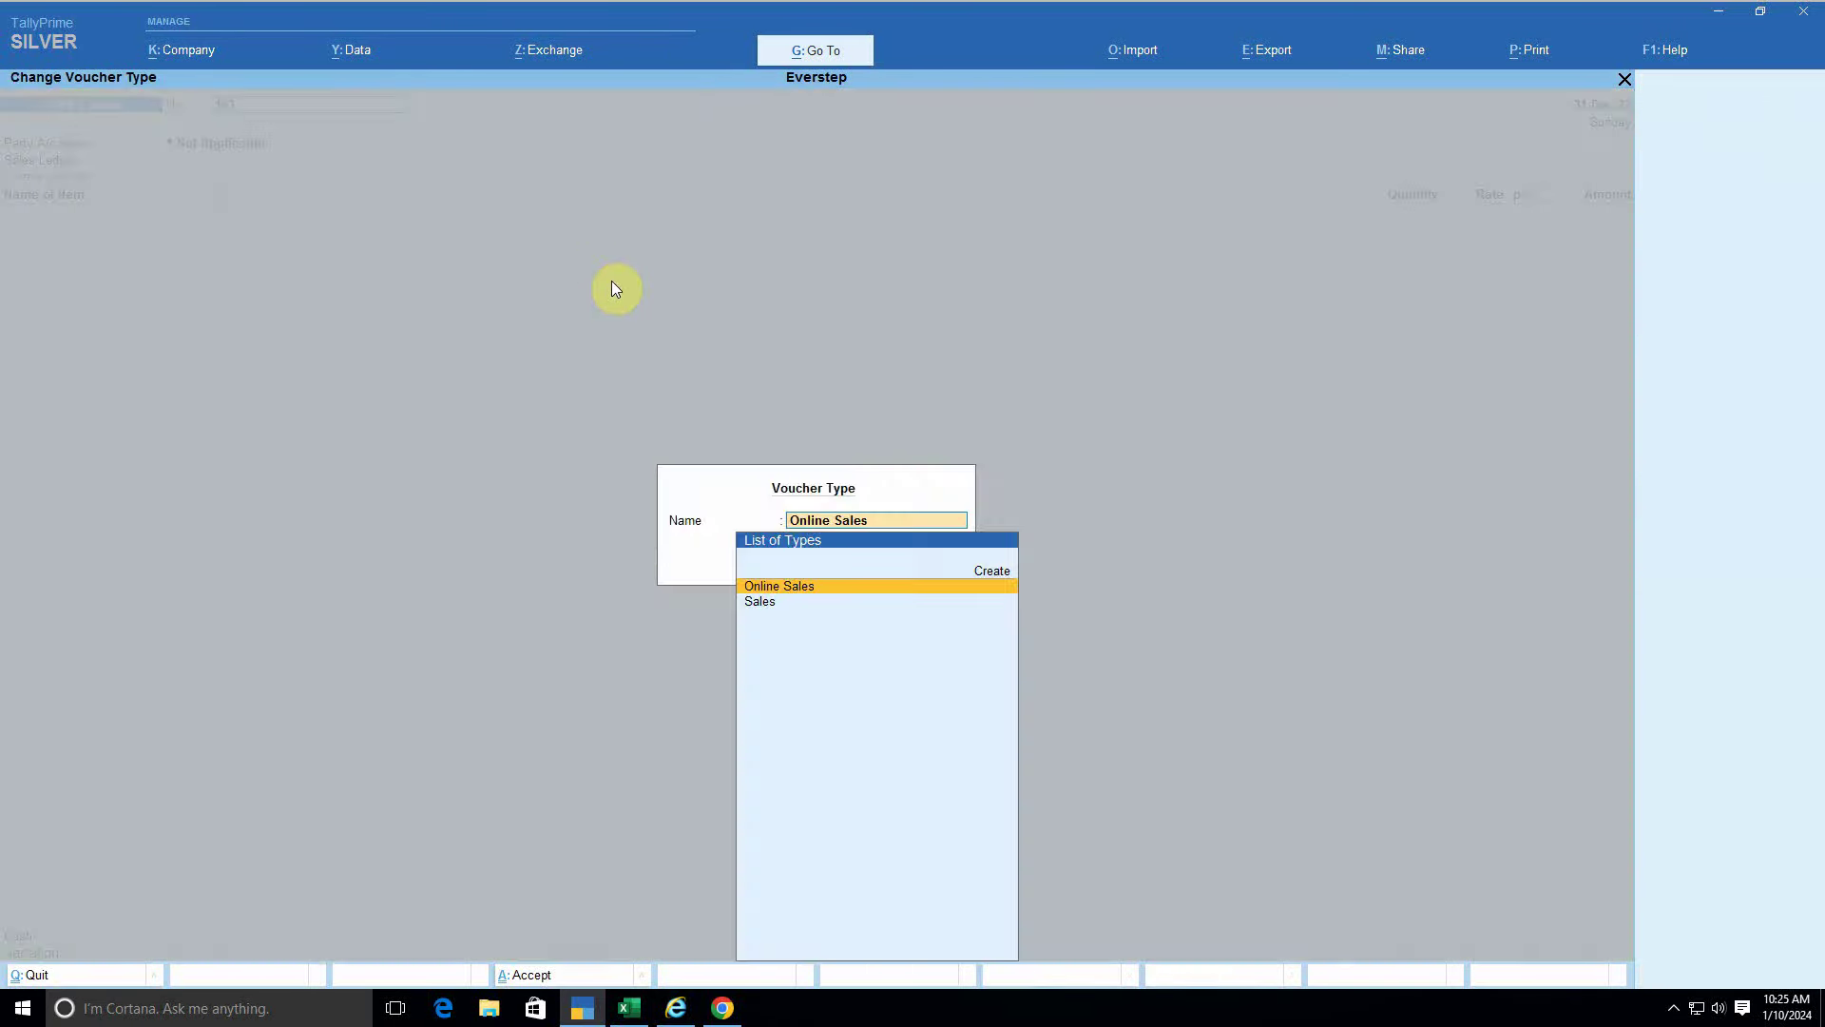
{"action": "key", "text": "Return"}
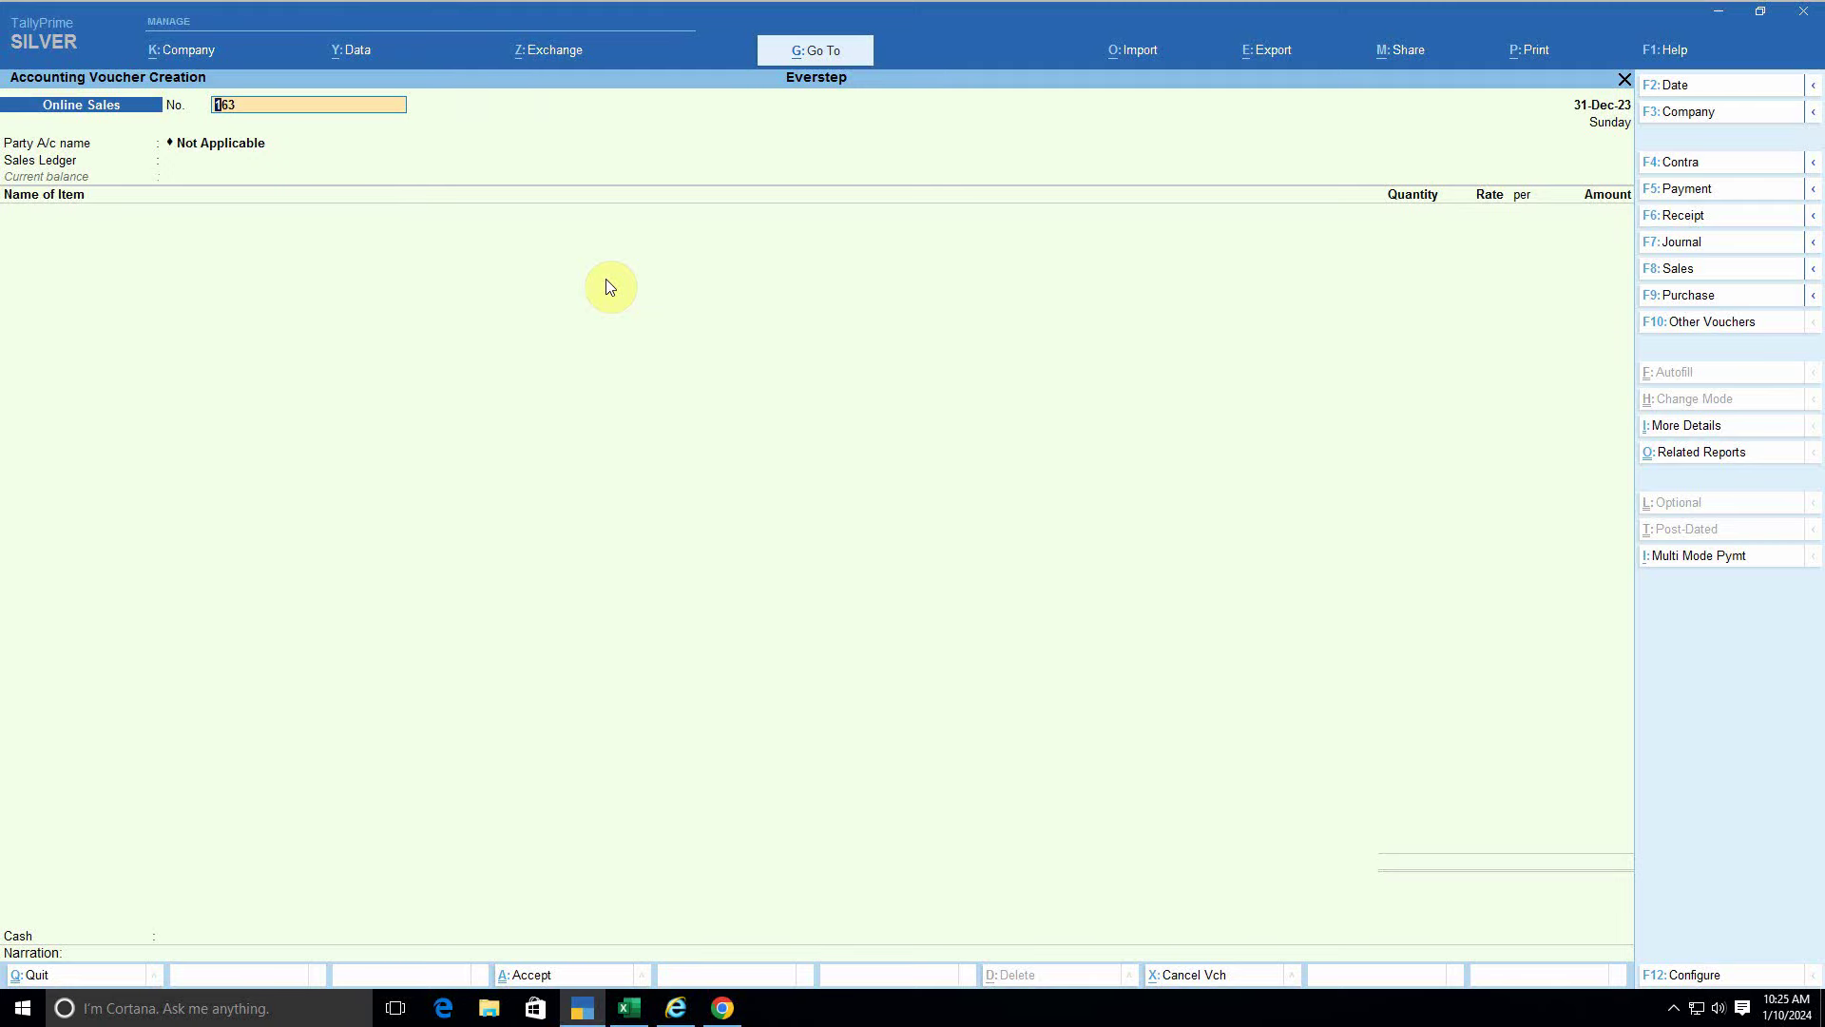
{"action": "key", "text": "Escape"}
{"action": "key", "text": "Escape"}
{"action": "key", "text": "Escape"}
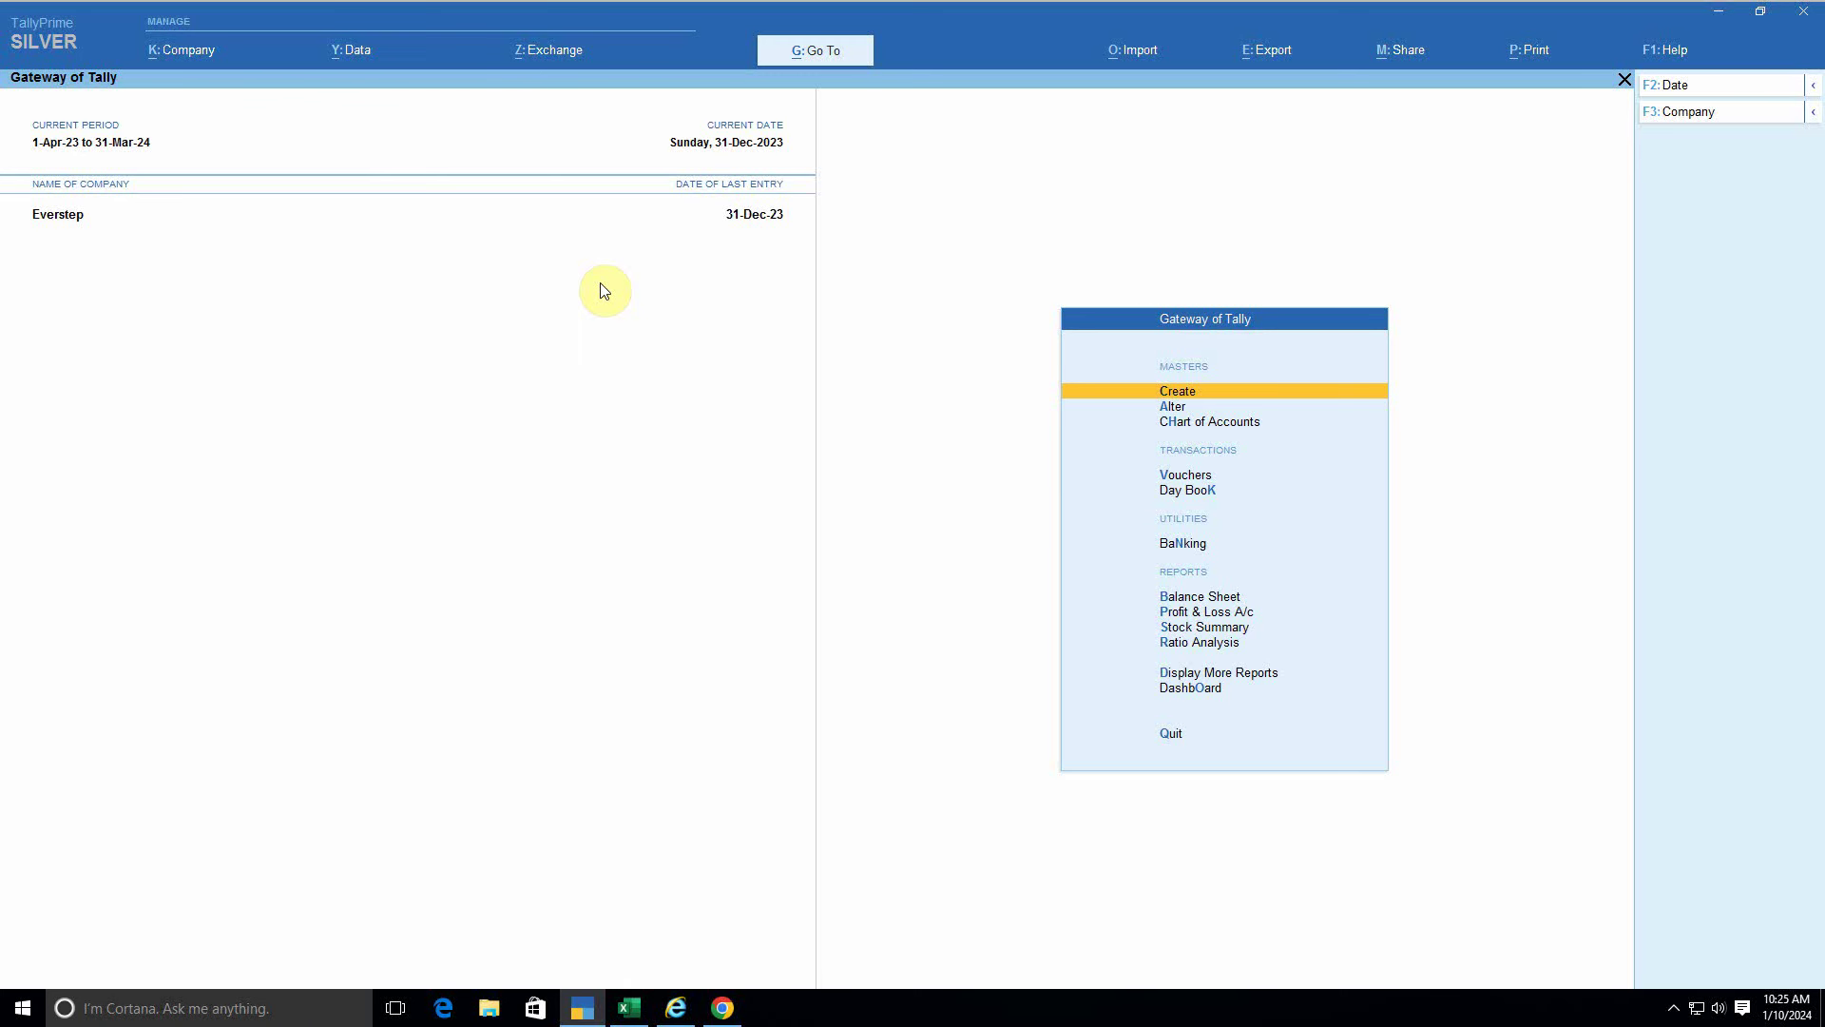
Step: Open the GSTR-1 report from the GST reports
{"action": "key", "text": "d"}
{"action": "key", "text": "o"}
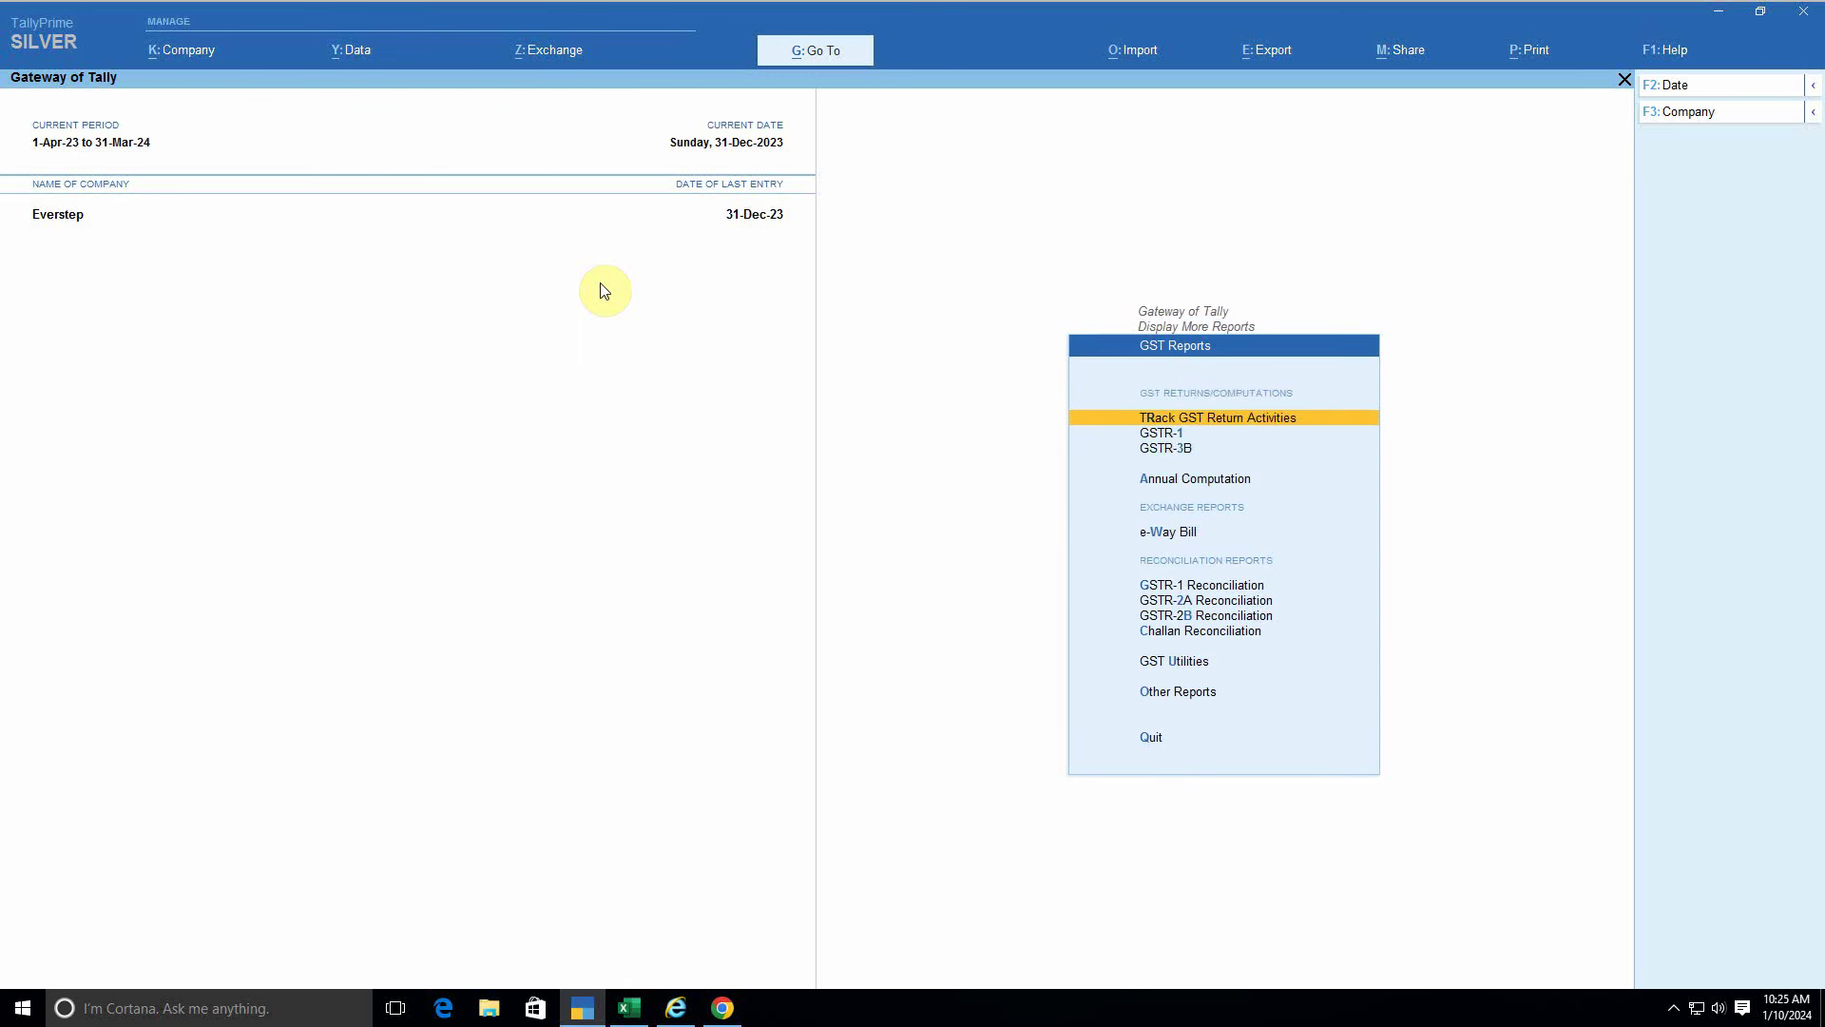
{"action": "key", "text": "Down"}
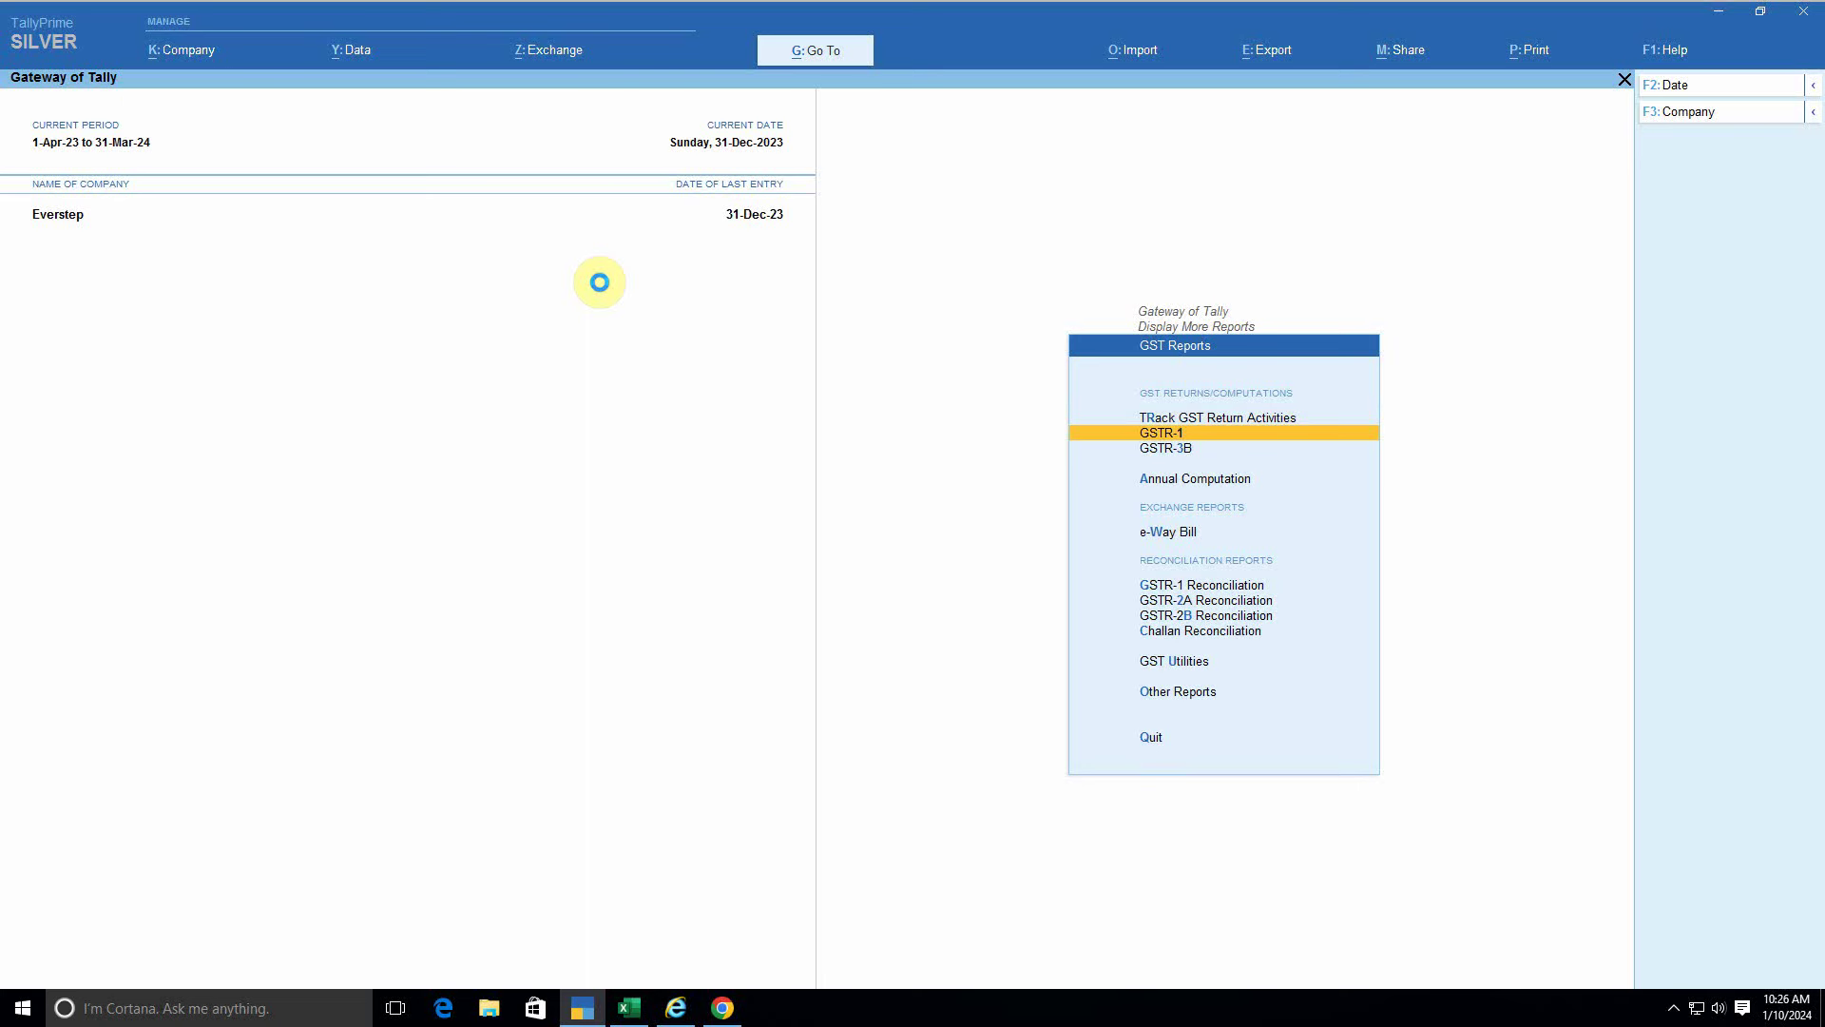
{"action": "key", "text": "Return"}
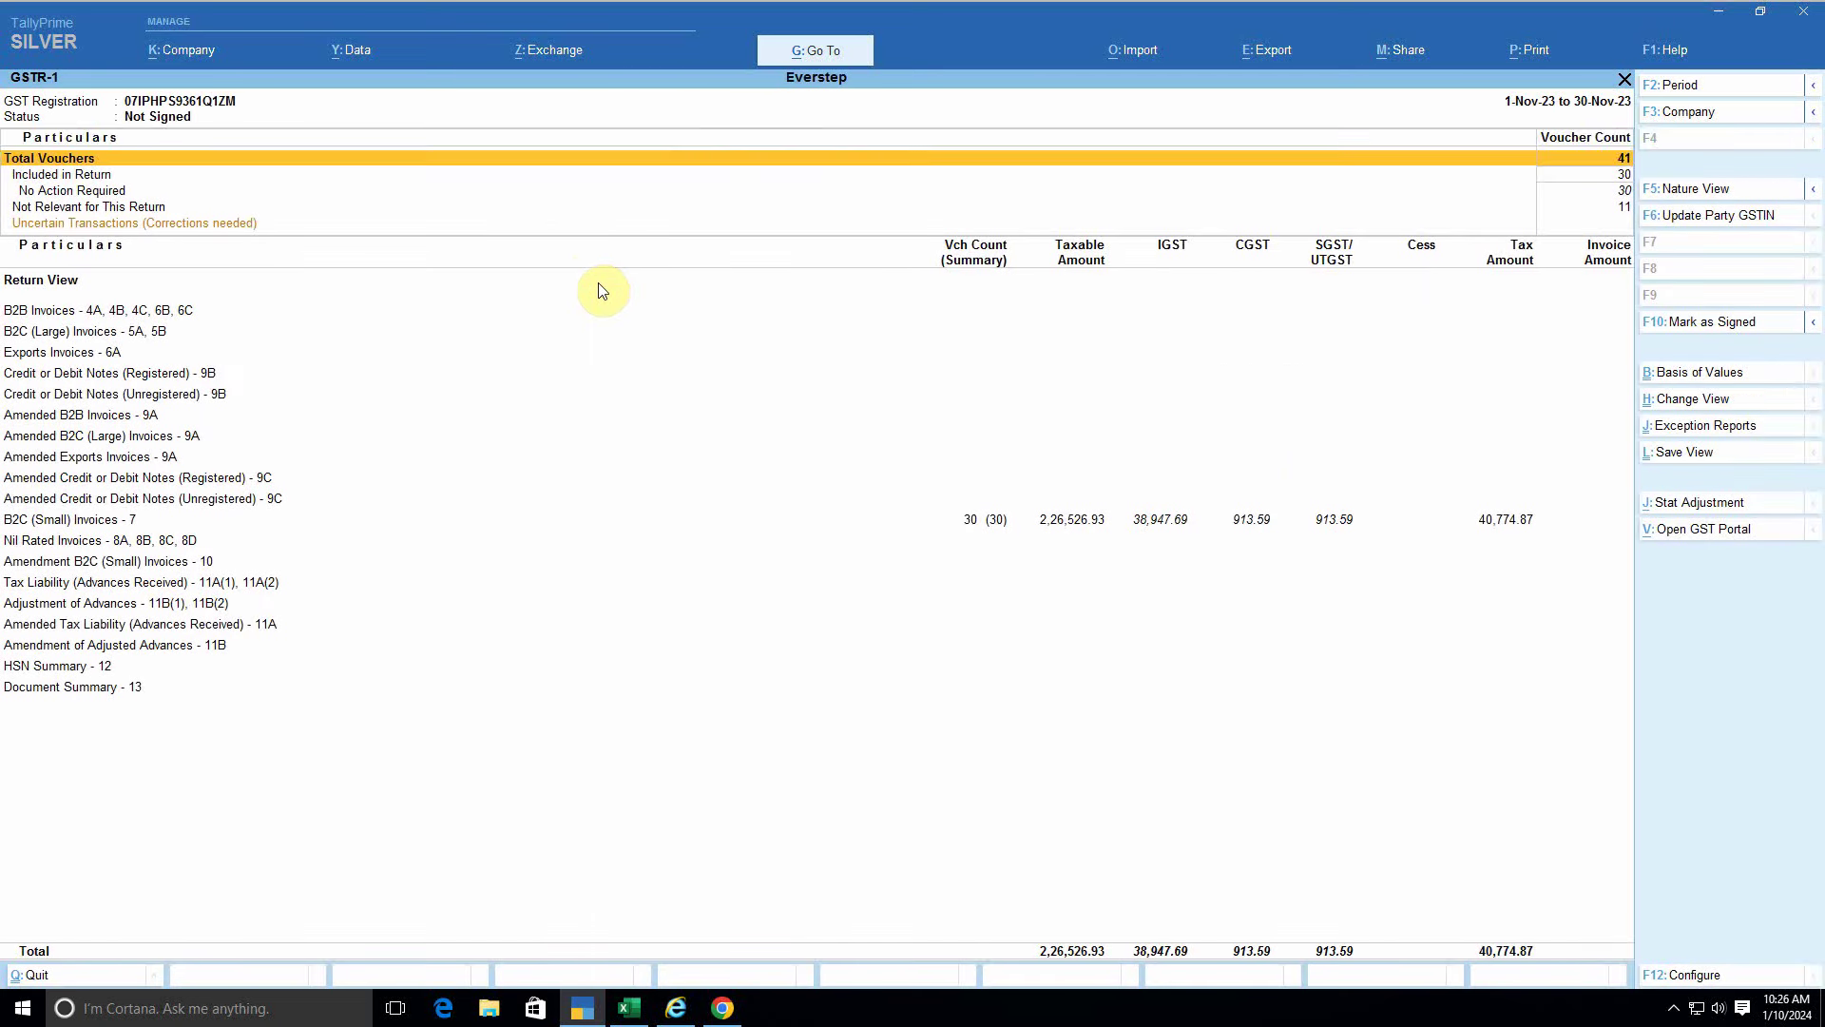
Step: Open the 30-Nov-23 Messo Sales voucher for Andaman & Nicobar Islands from the B2C (Small) Invoices - 7 summary
{"action": "key", "text": "Down"}
{"action": "key", "text": "Down"}
{"action": "key", "text": "Down"}
{"action": "key", "text": "Down"}
{"action": "key", "text": "Down"}
{"action": "key", "text": "Down"}
{"action": "key", "text": "Down"}
{"action": "key", "text": "Down"}
{"action": "key", "text": "Down"}
{"action": "key", "text": "Down"}
{"action": "key", "text": "Down"}
{"action": "key", "text": "Down"}
{"action": "key", "text": "Down"}
{"action": "key", "text": "Down"}
{"action": "key", "text": "Down"}
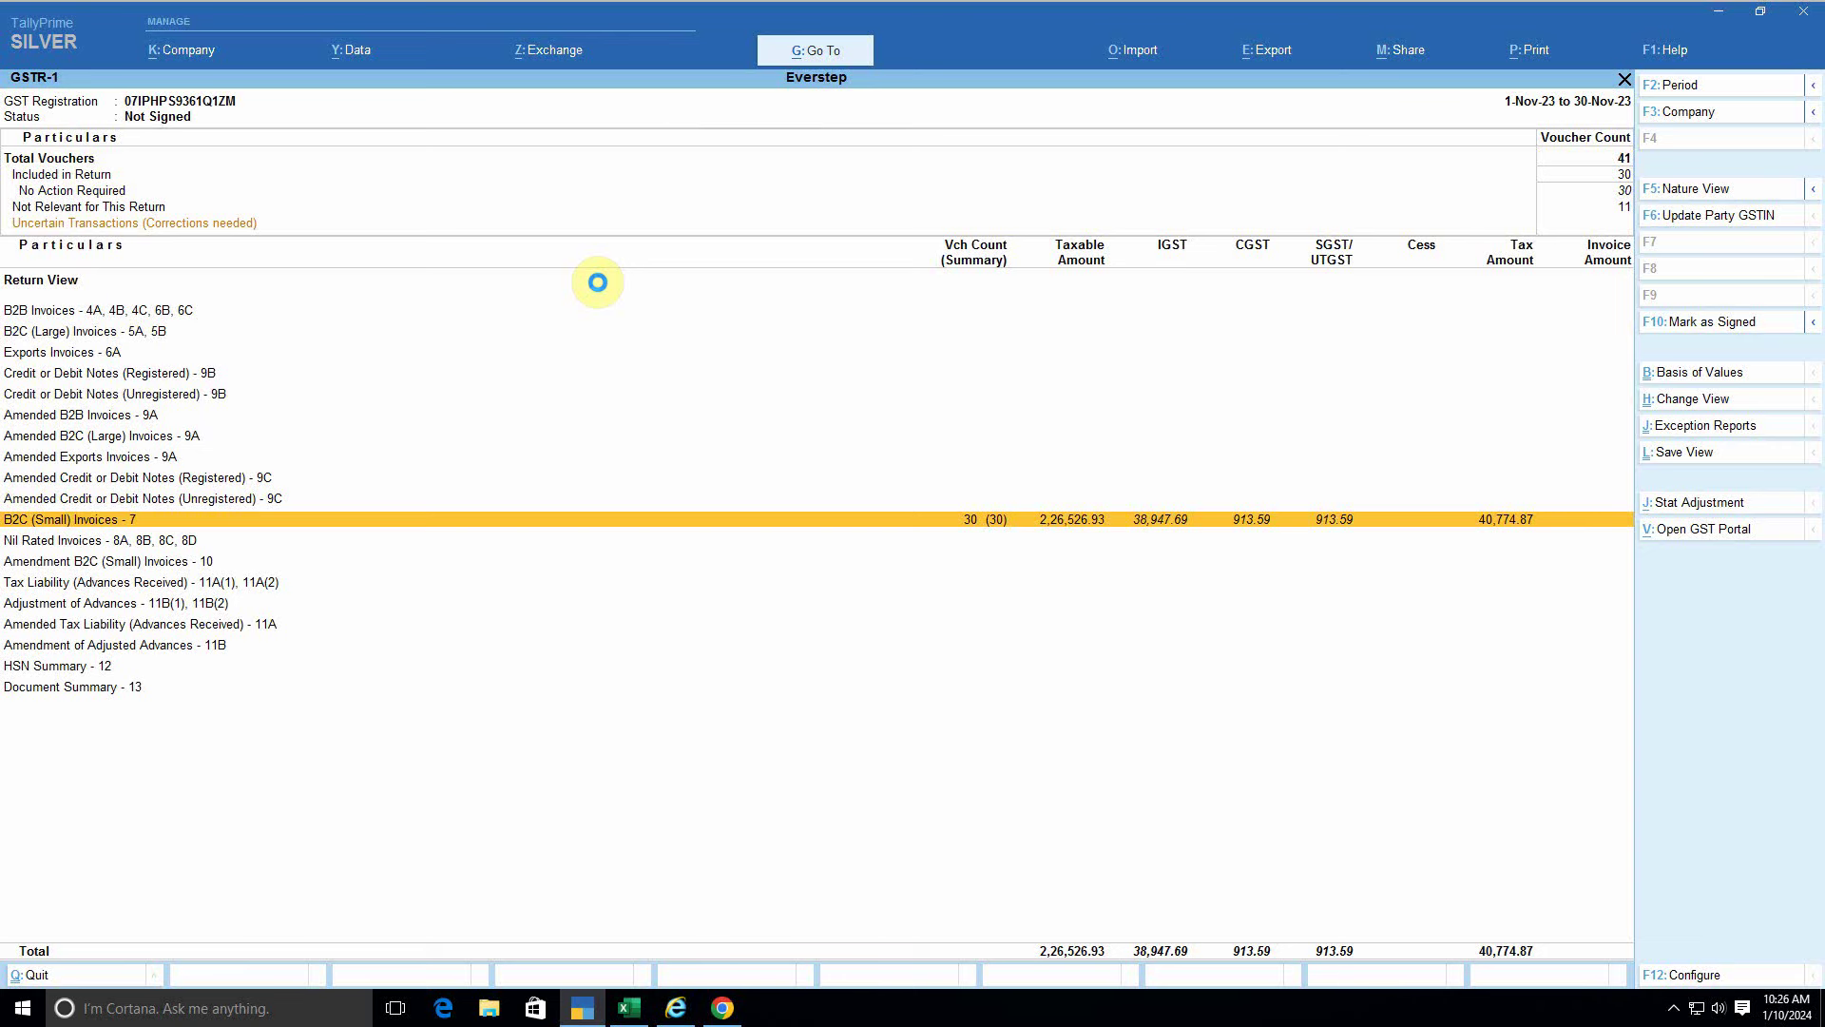
{"action": "key", "text": "Return"}
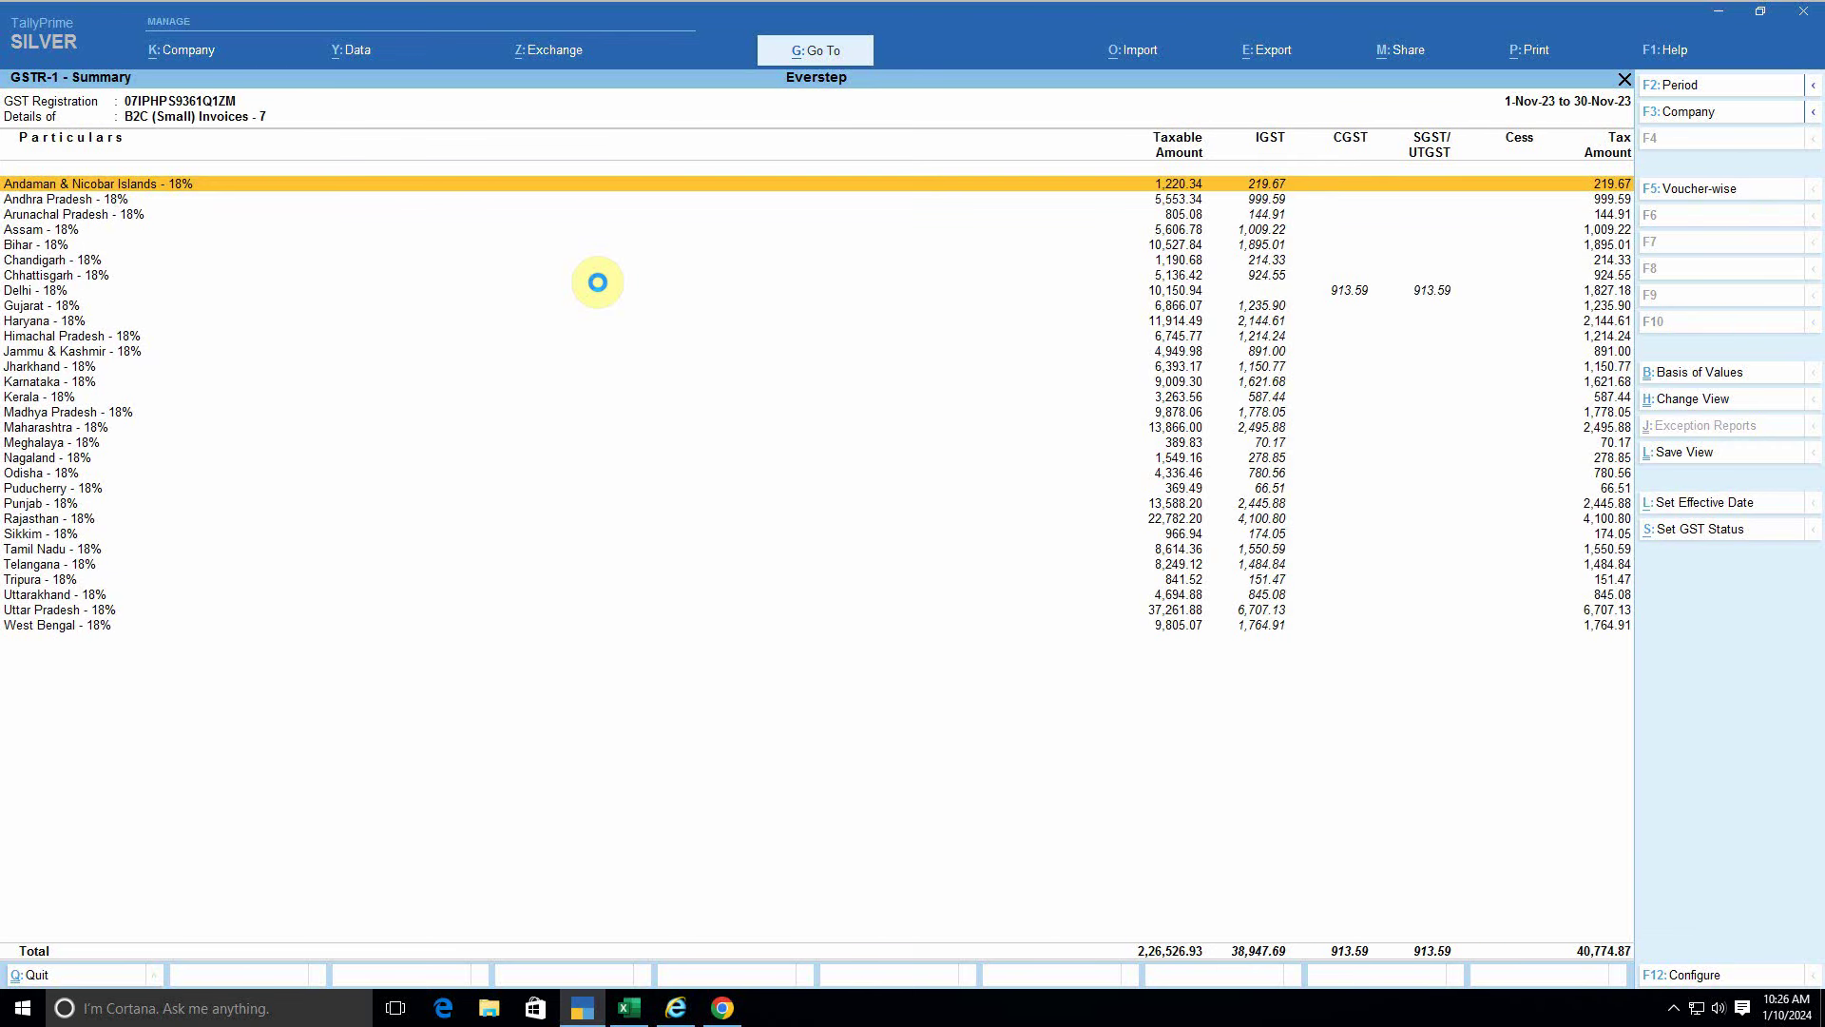
{"action": "key", "text": "Return"}
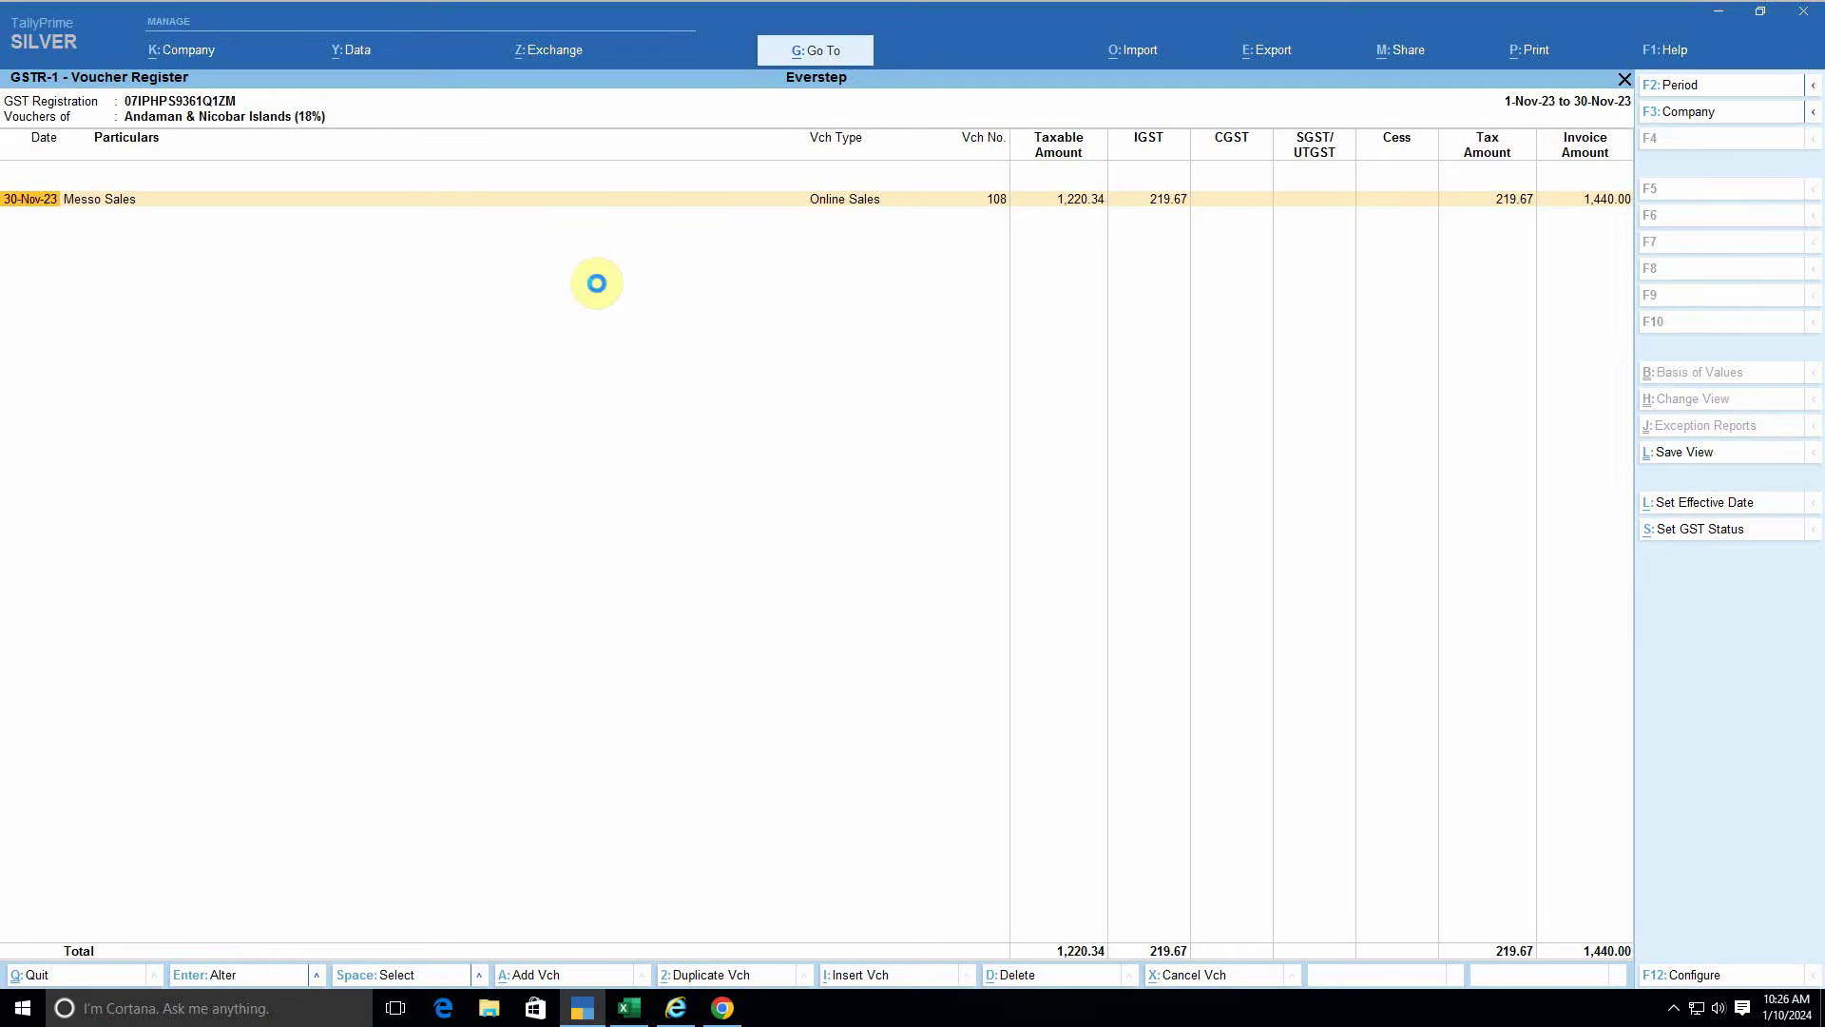
{"action": "key", "text": "Return"}
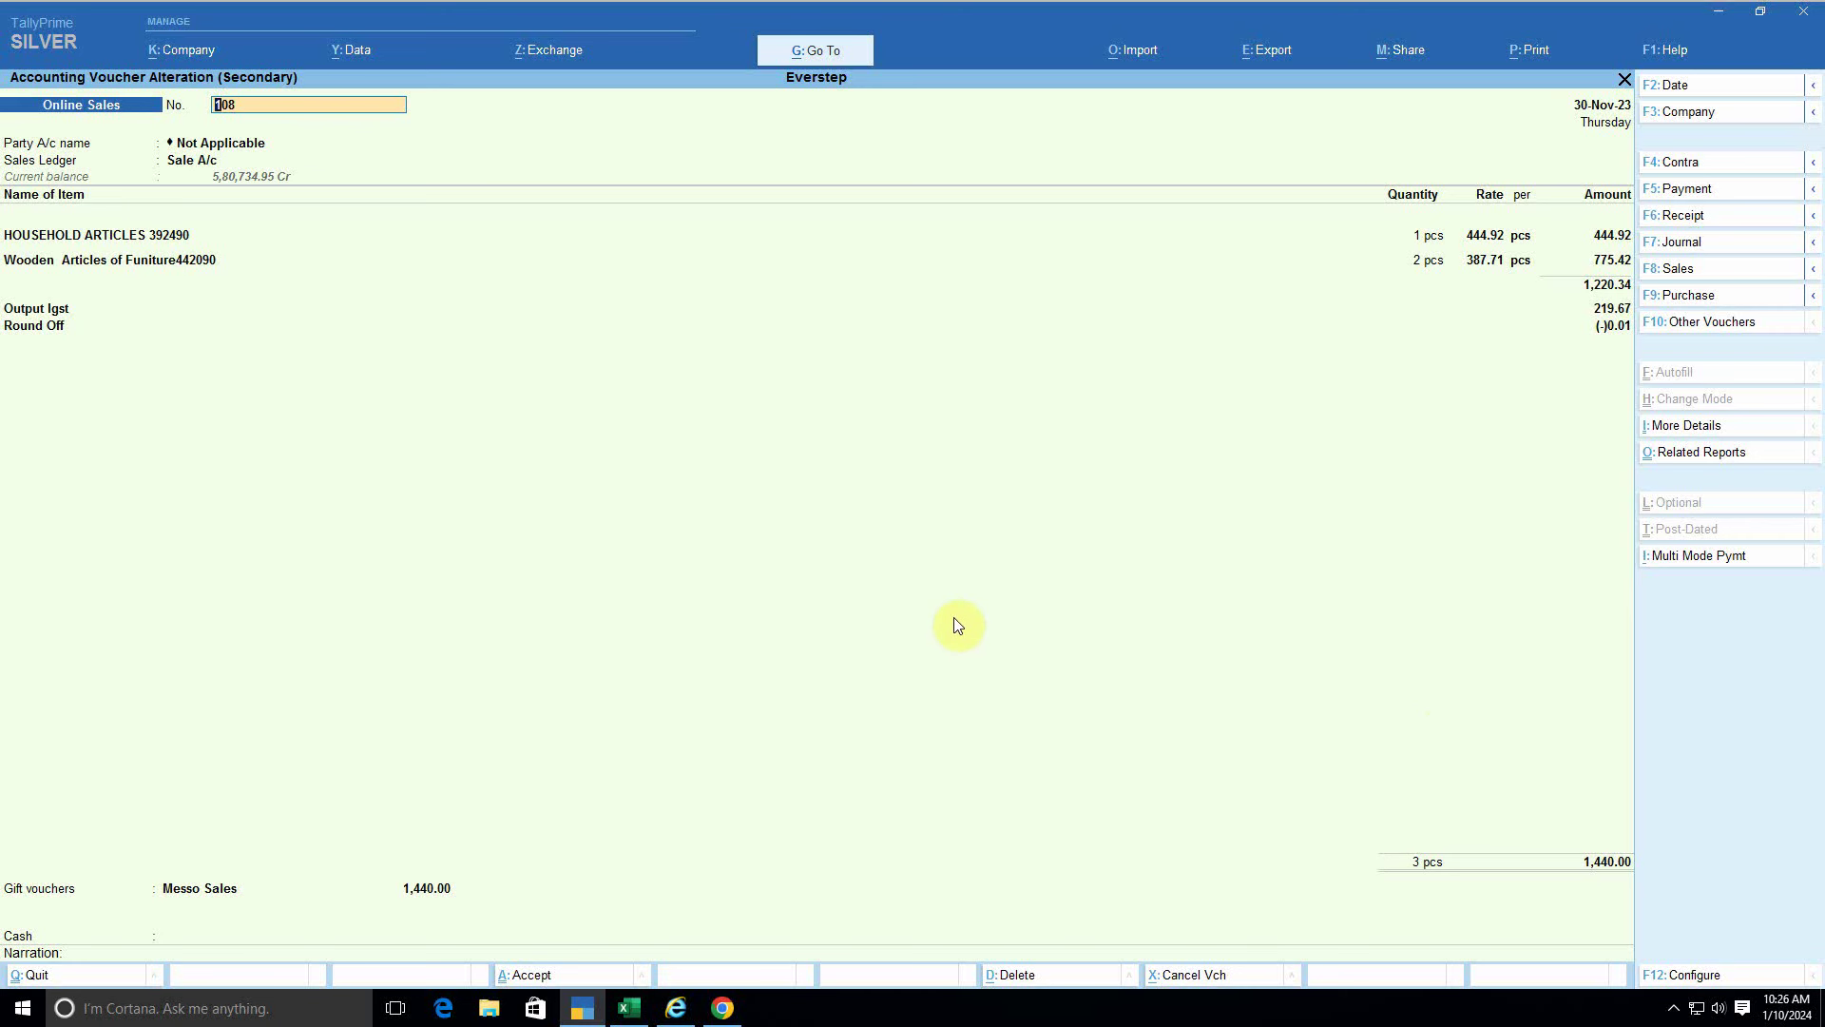
Step: Leave the November voucher and set the GSTR-1 report period to 1-12-2023 through 31-12-2023
{"action": "key", "text": "Escape"}
{"action": "key", "text": "y"}
{"action": "key", "text": "Escape"}
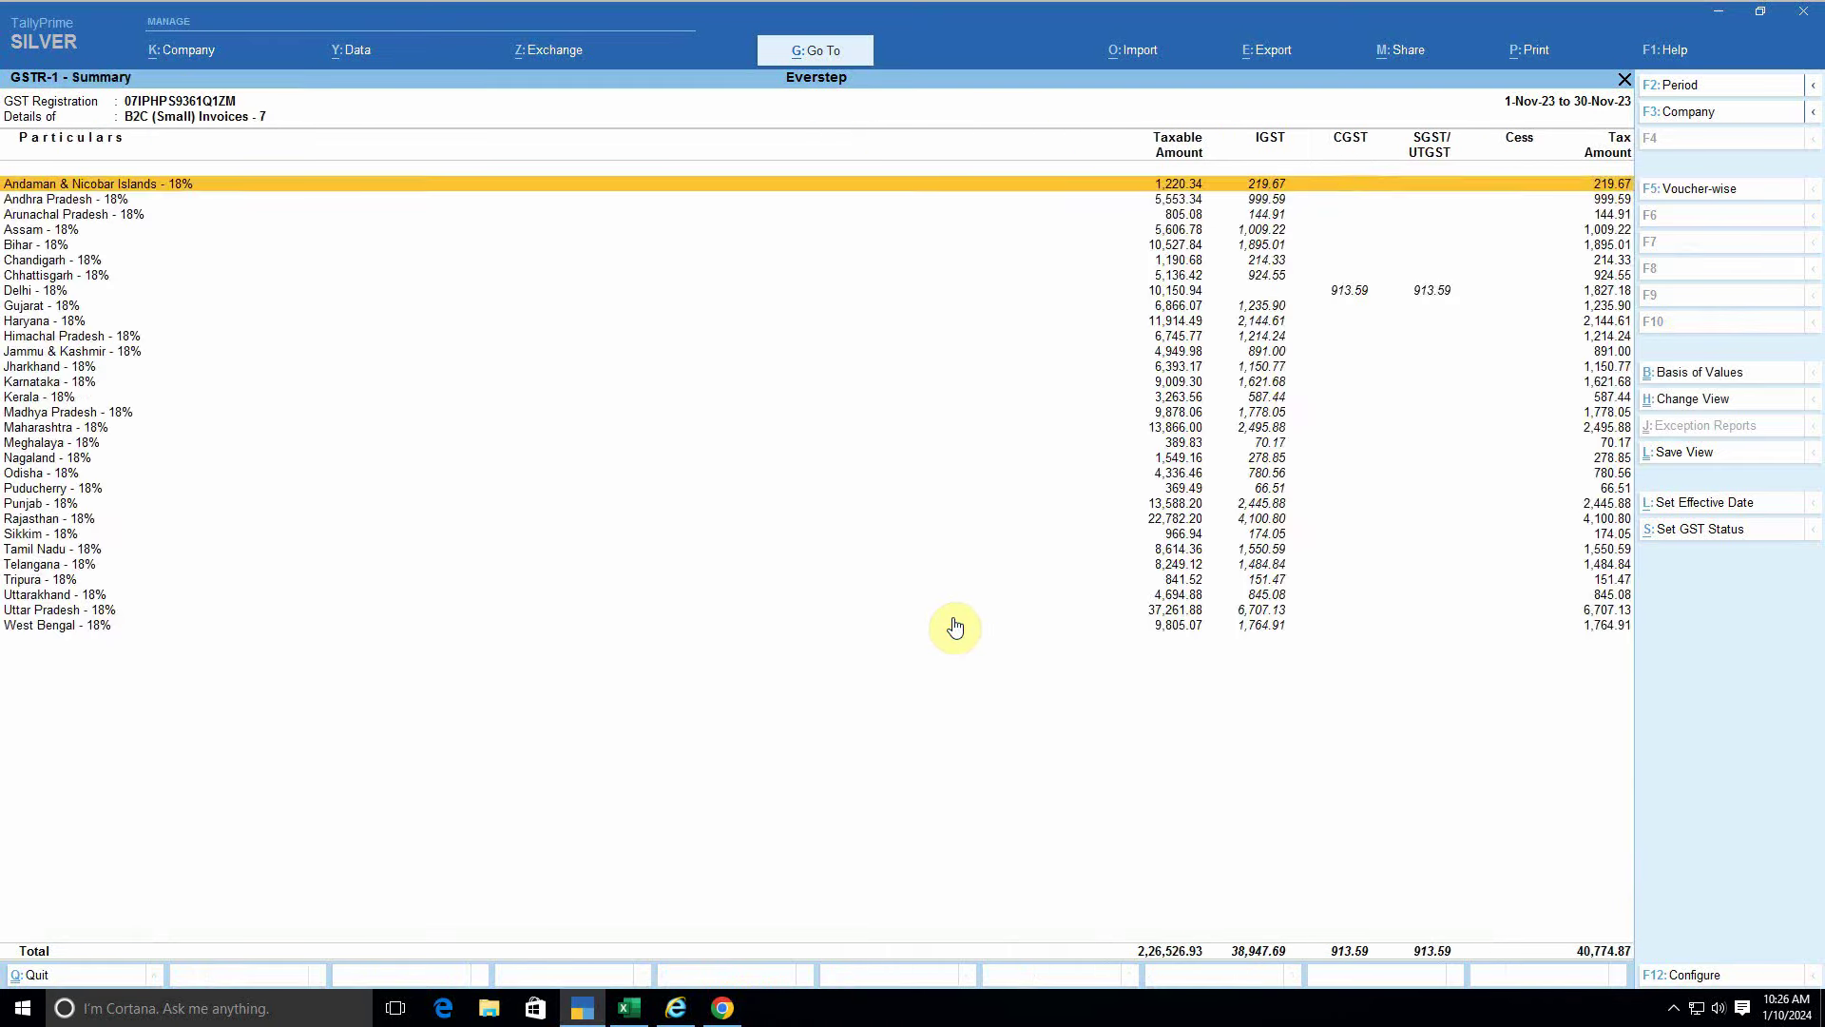
{"action": "key", "text": "Escape"}
{"action": "key", "text": "F2"}
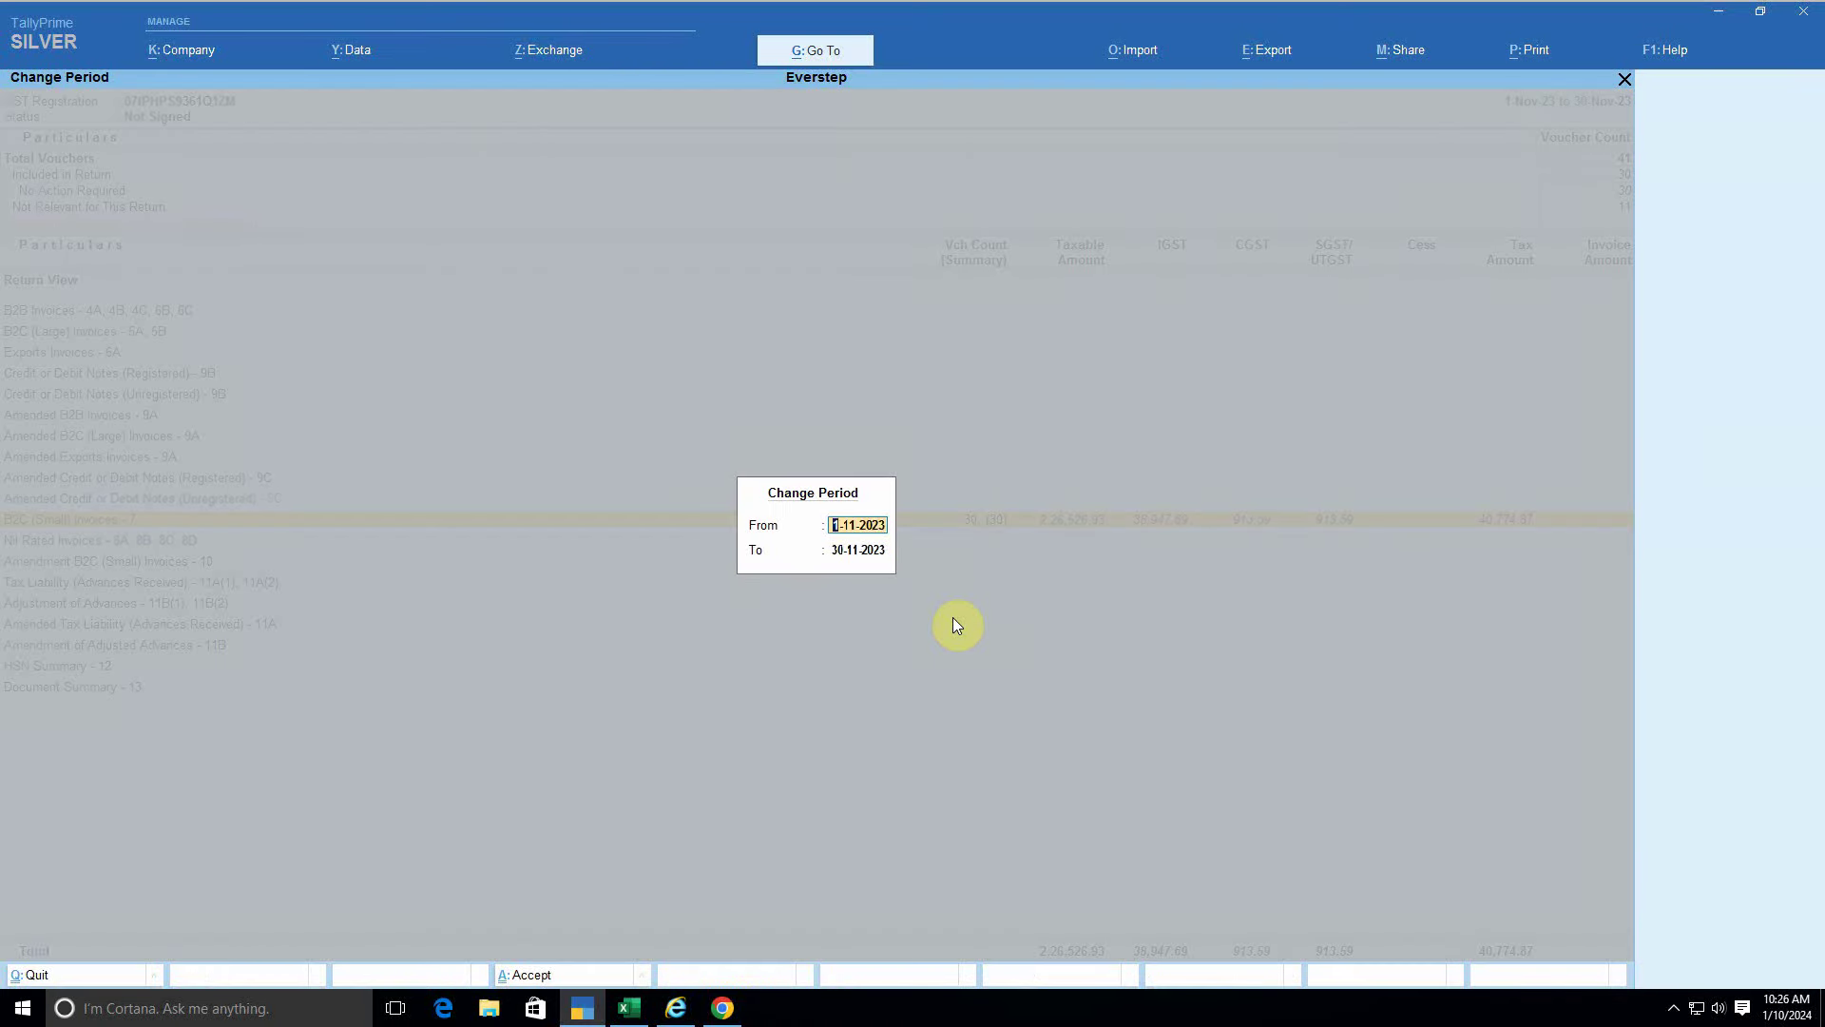
{"action": "type", "text": "1-12"}
{"action": "key", "text": "Return"}
{"action": "type", "text": "3"}
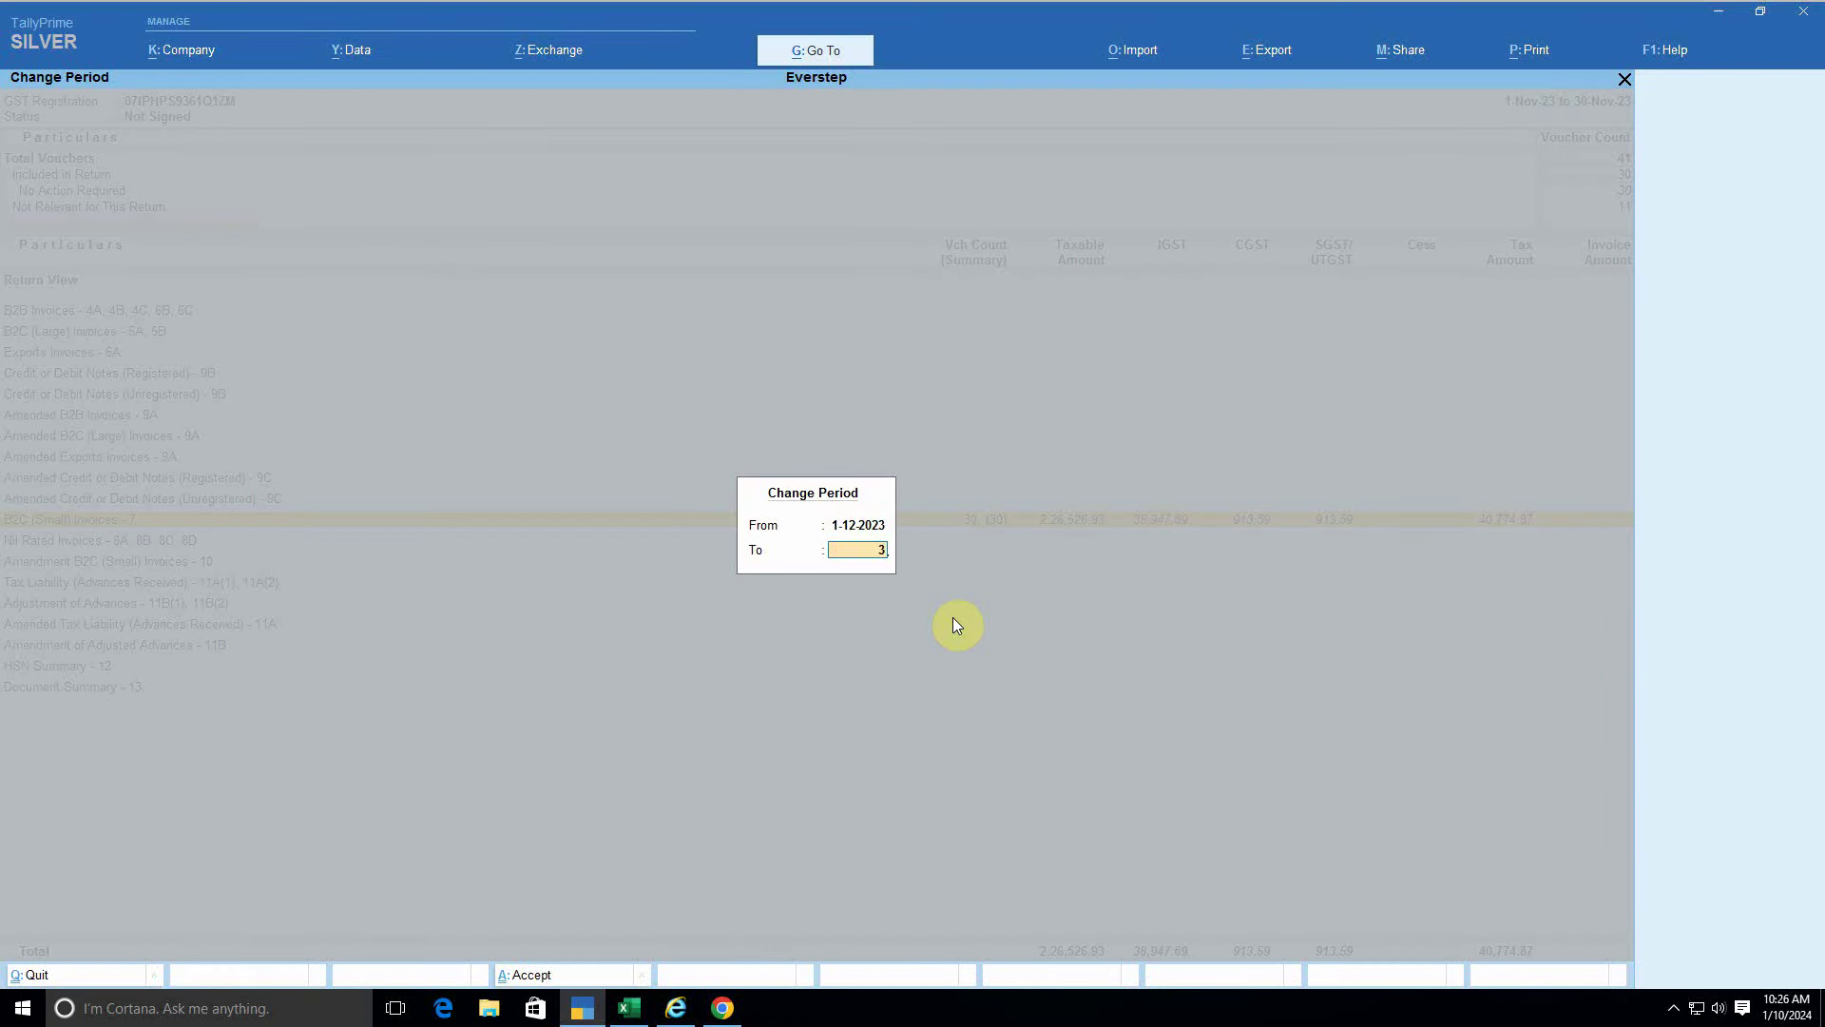
{"action": "type", "text": "1-12-2023"}
{"action": "key", "text": "Return"}
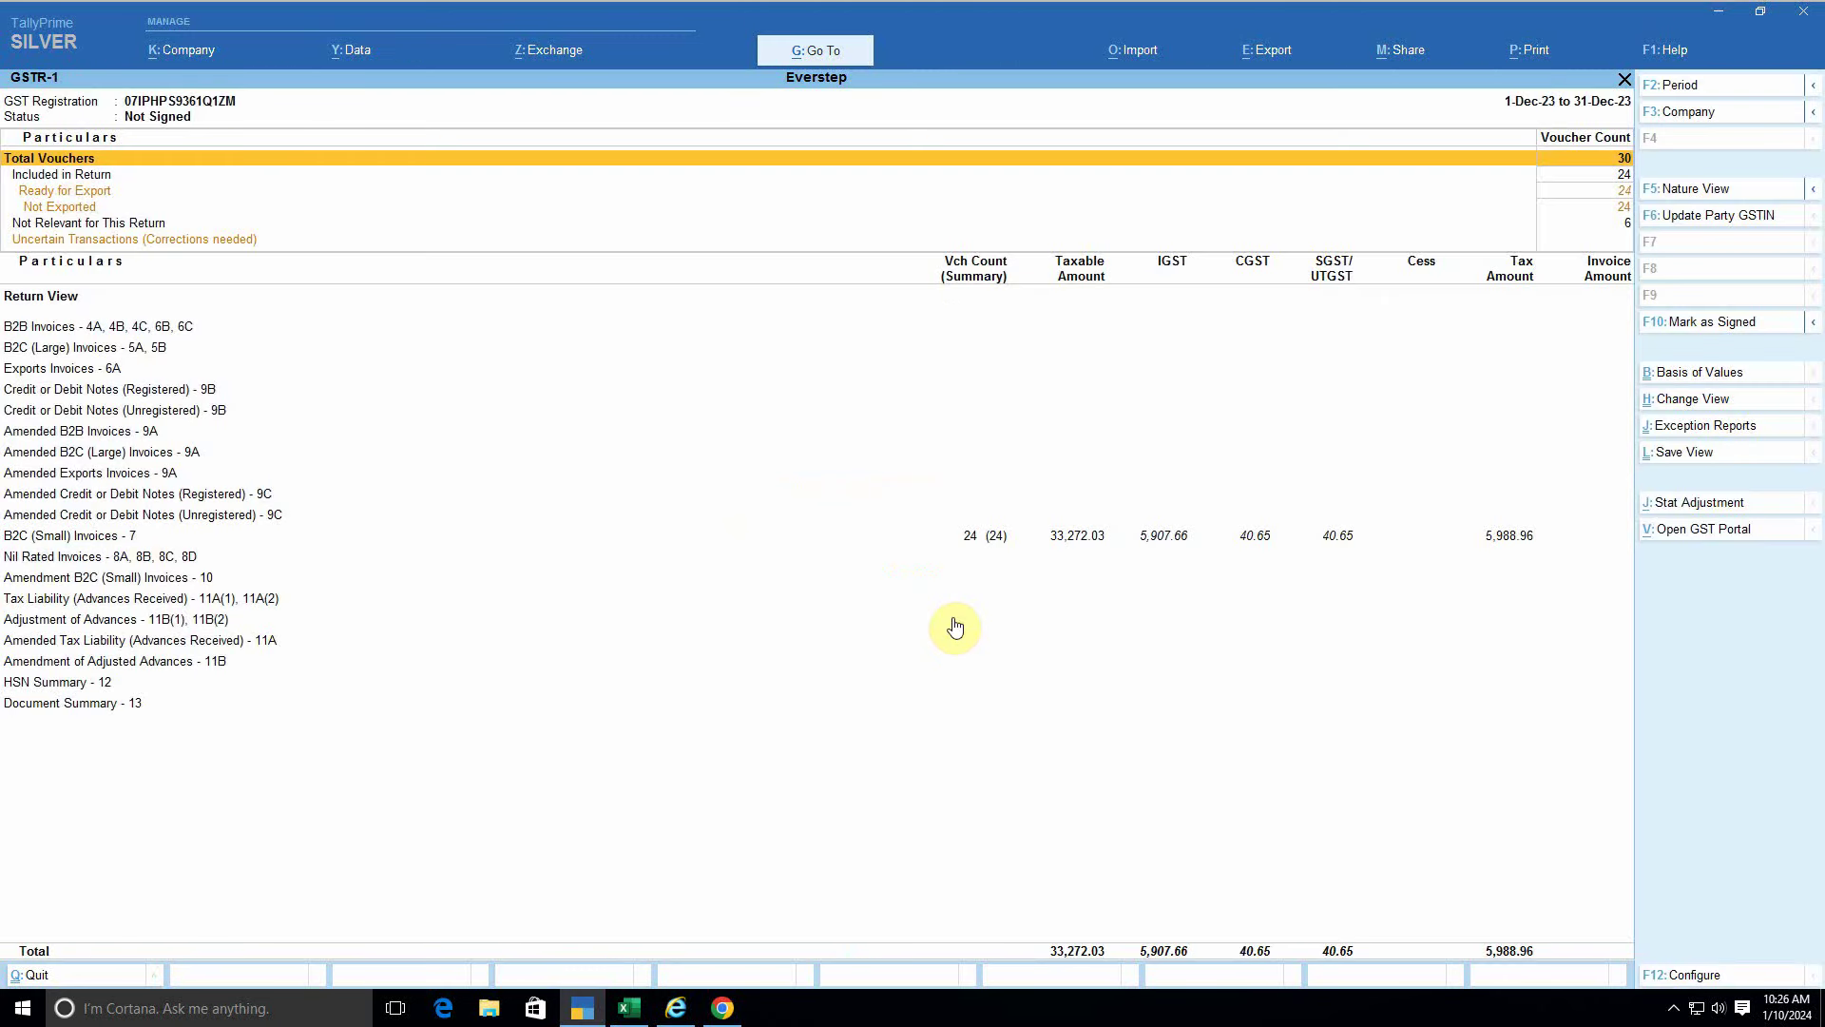
Step: Open the 31-Dec-23 Messo Sales voucher for Andaman & Nicobar Islands from B2C (Small) Invoices - 7
{"action": "key", "text": "Down"}
{"action": "key", "text": "Down"}
{"action": "key", "text": "Down"}
{"action": "key", "text": "Down"}
{"action": "key", "text": "Down"}
{"action": "key", "text": "Down"}
{"action": "key", "text": "Down"}
{"action": "key", "text": "Down"}
{"action": "key", "text": "Down"}
{"action": "key", "text": "Down"}
{"action": "key", "text": "Down"}
{"action": "key", "text": "Down"}
{"action": "key", "text": "Down"}
{"action": "key", "text": "Down"}
{"action": "key", "text": "Down"}
{"action": "key", "text": "Down"}
{"action": "key", "text": "Down"}
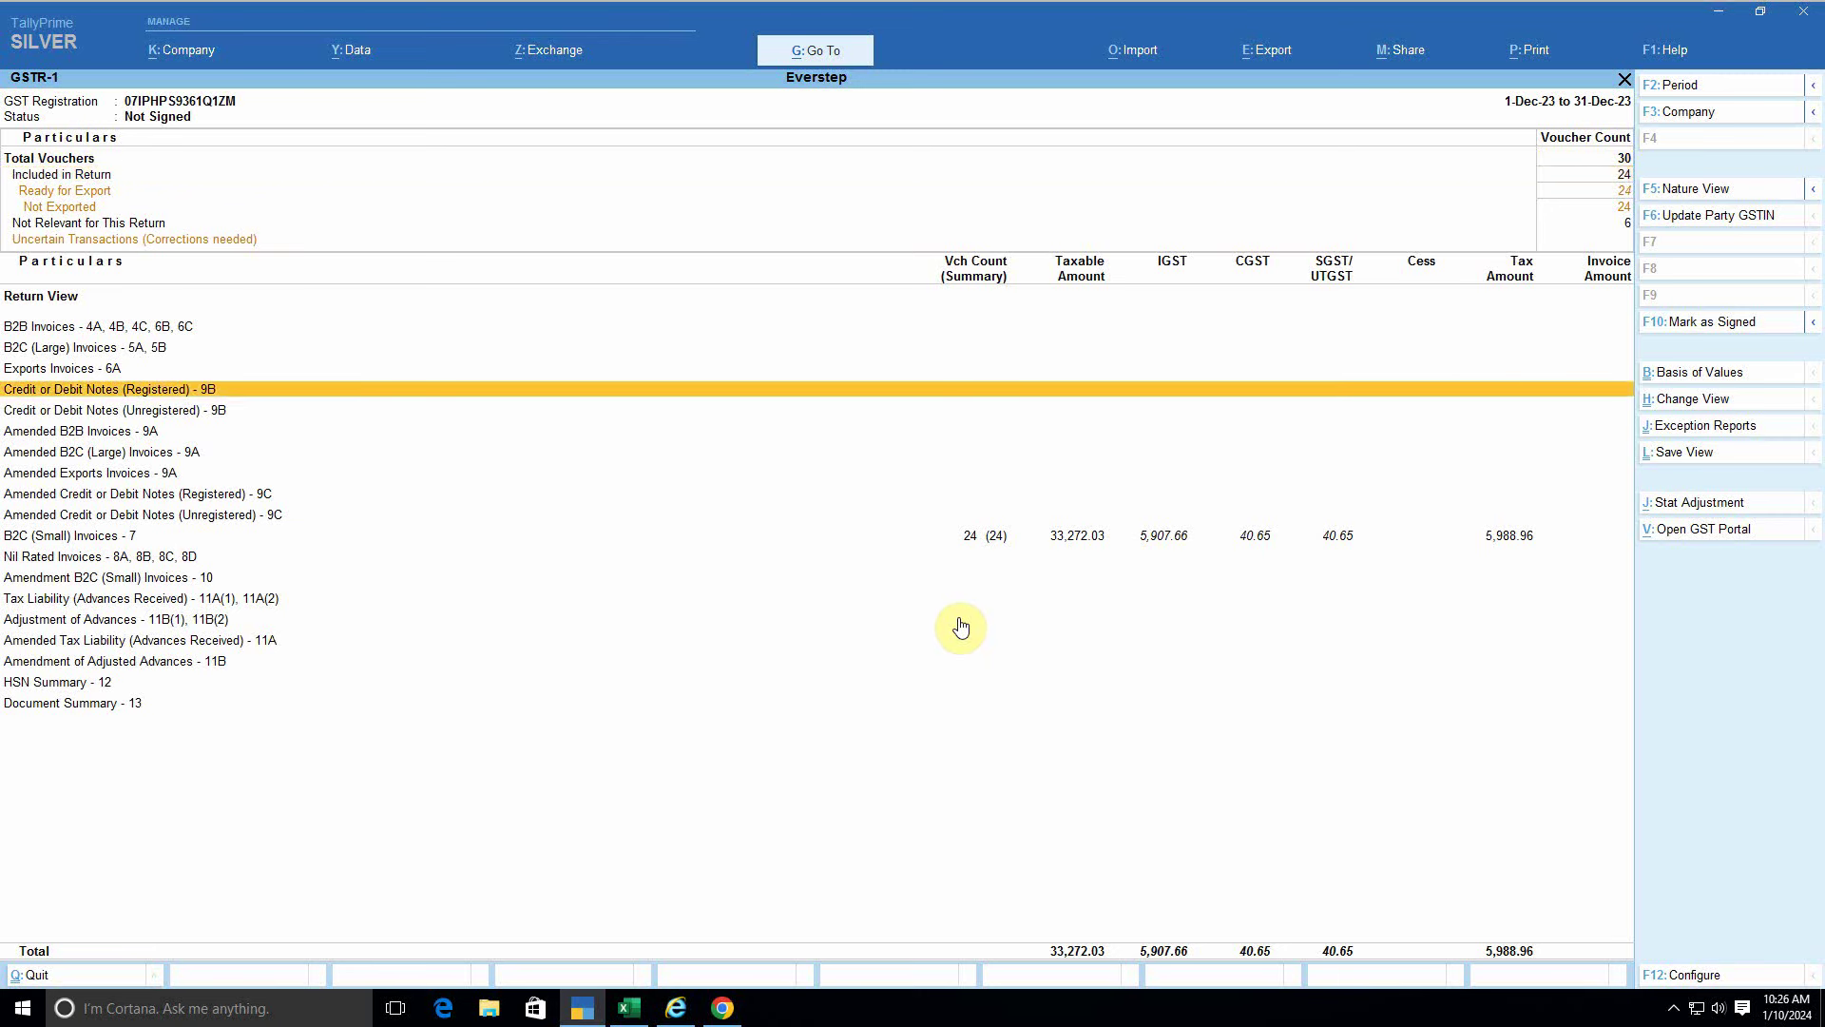
{"action": "key", "text": "Up"}
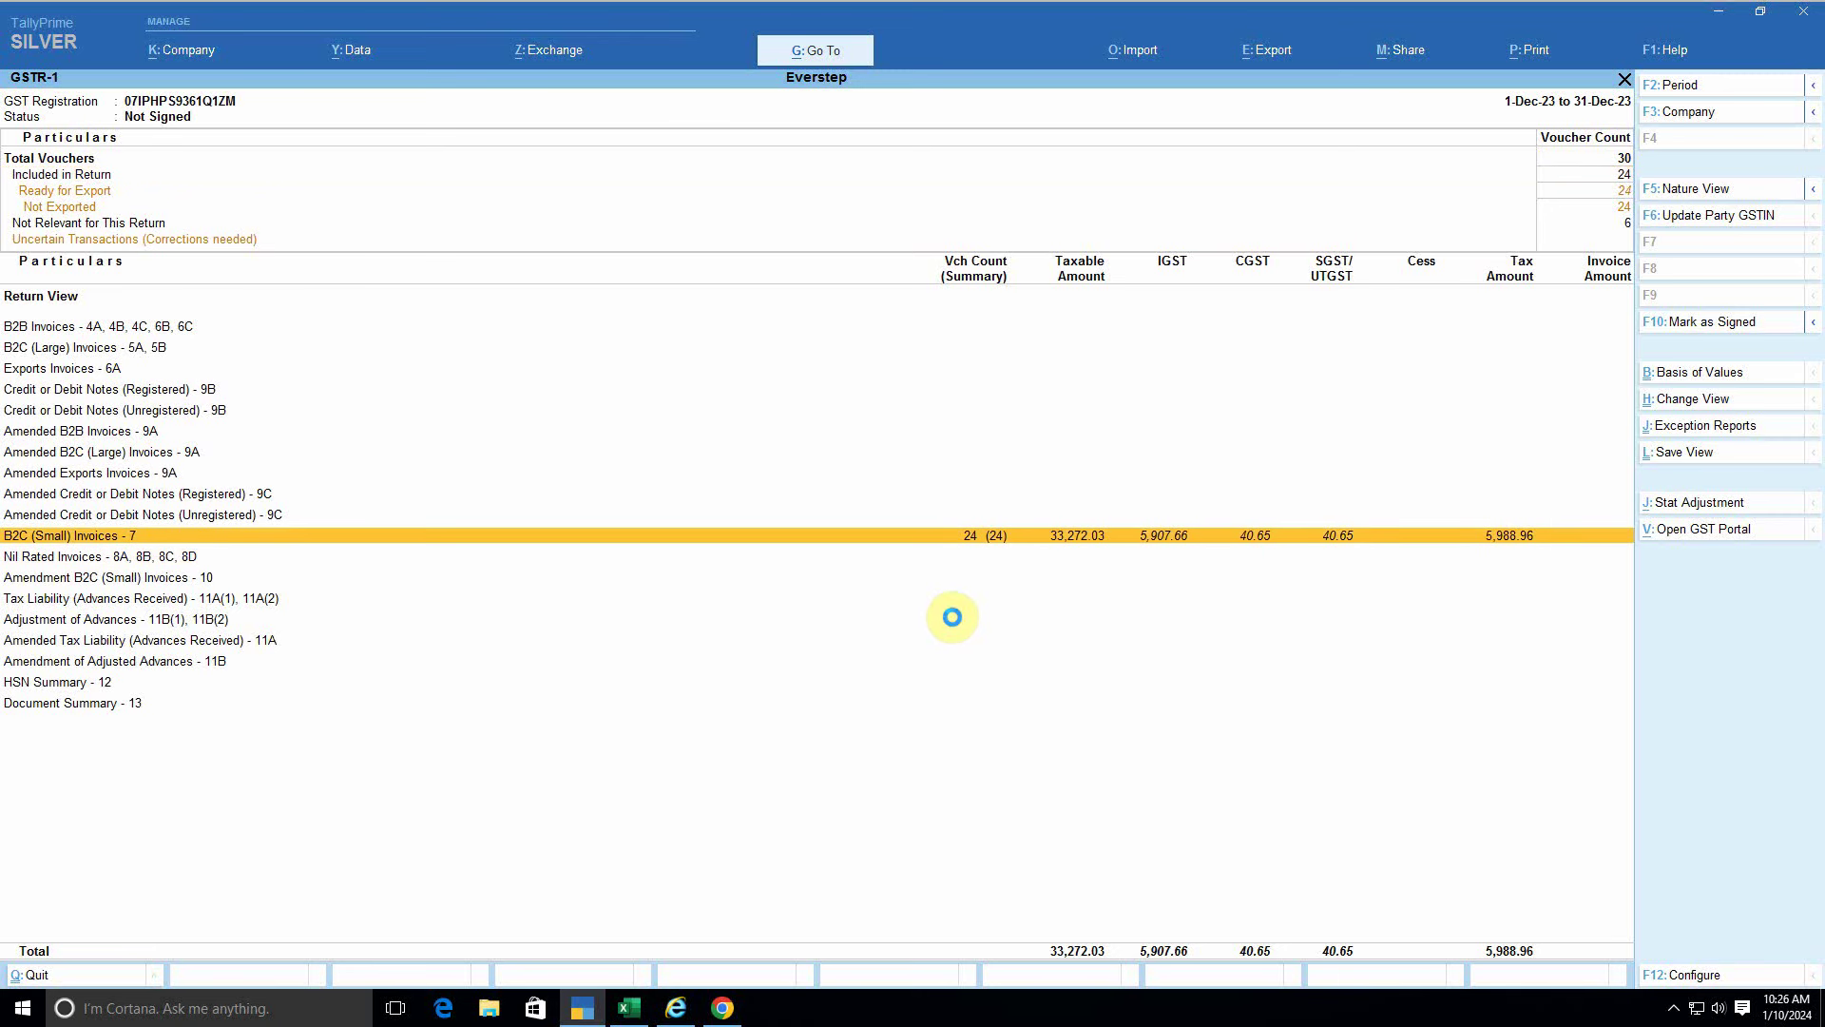
{"action": "key", "text": "Return"}
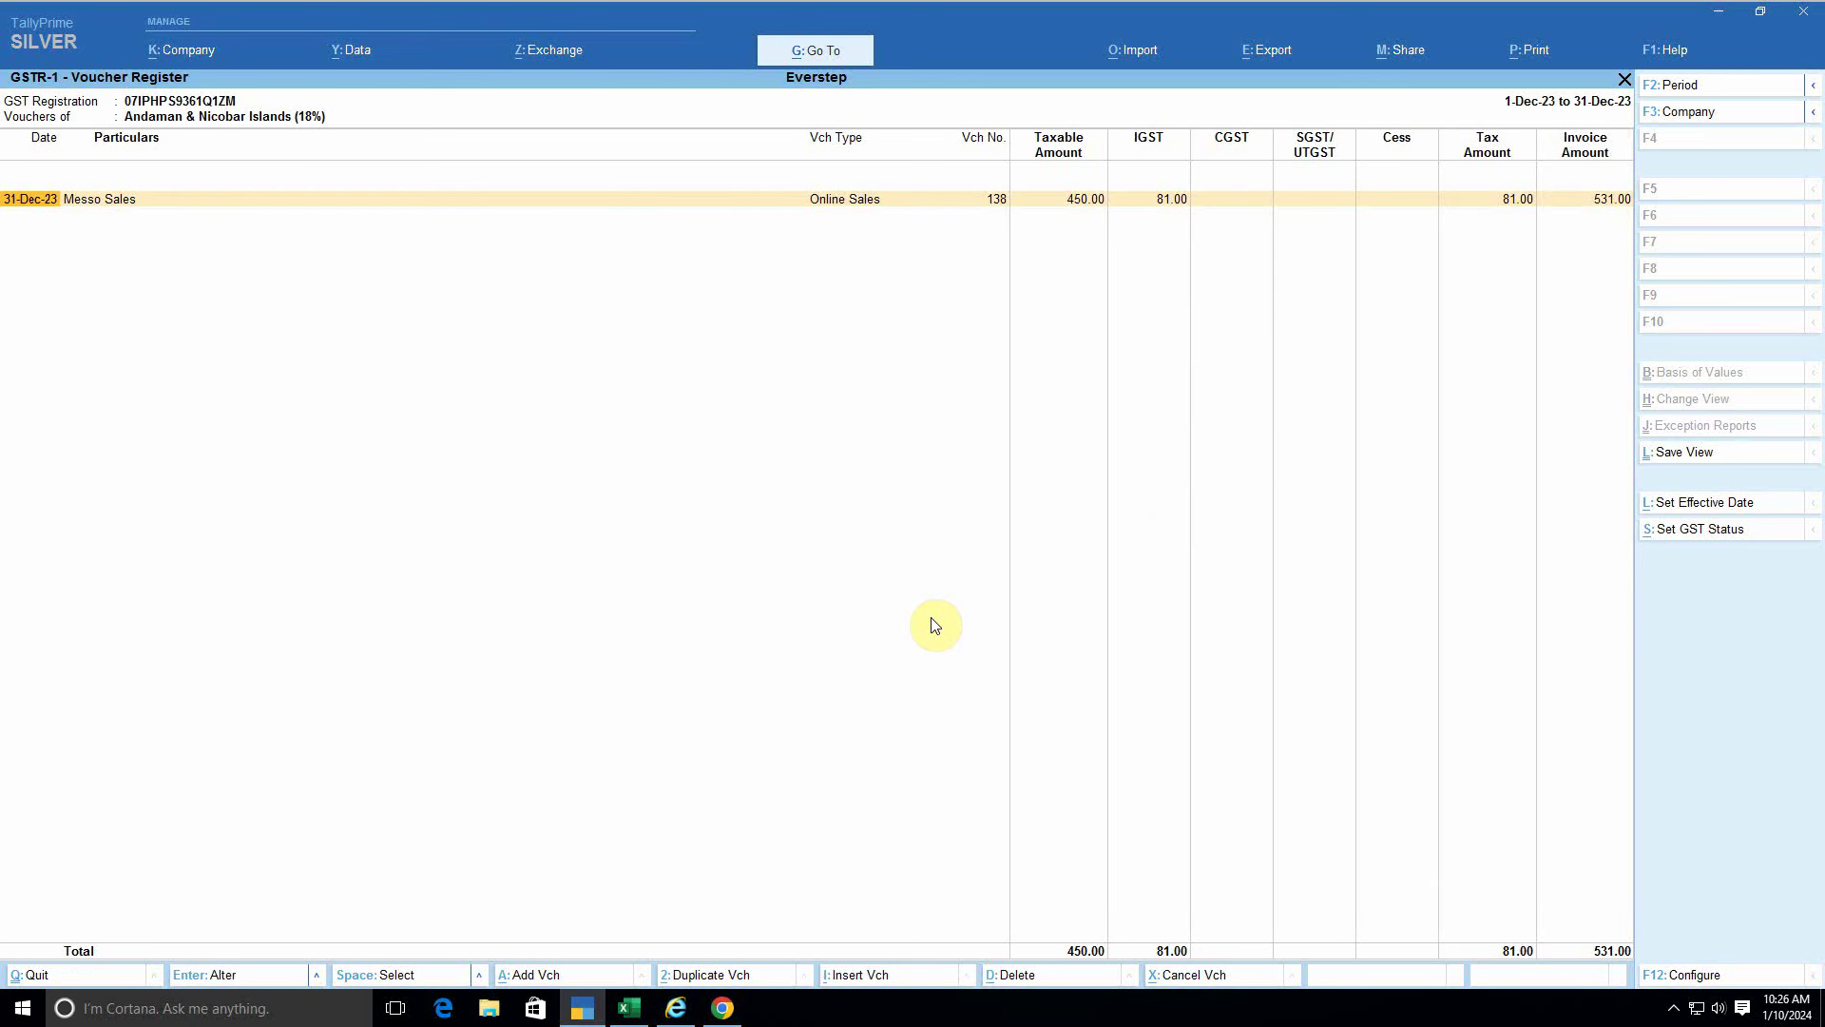
{"action": "key", "text": "Return"}
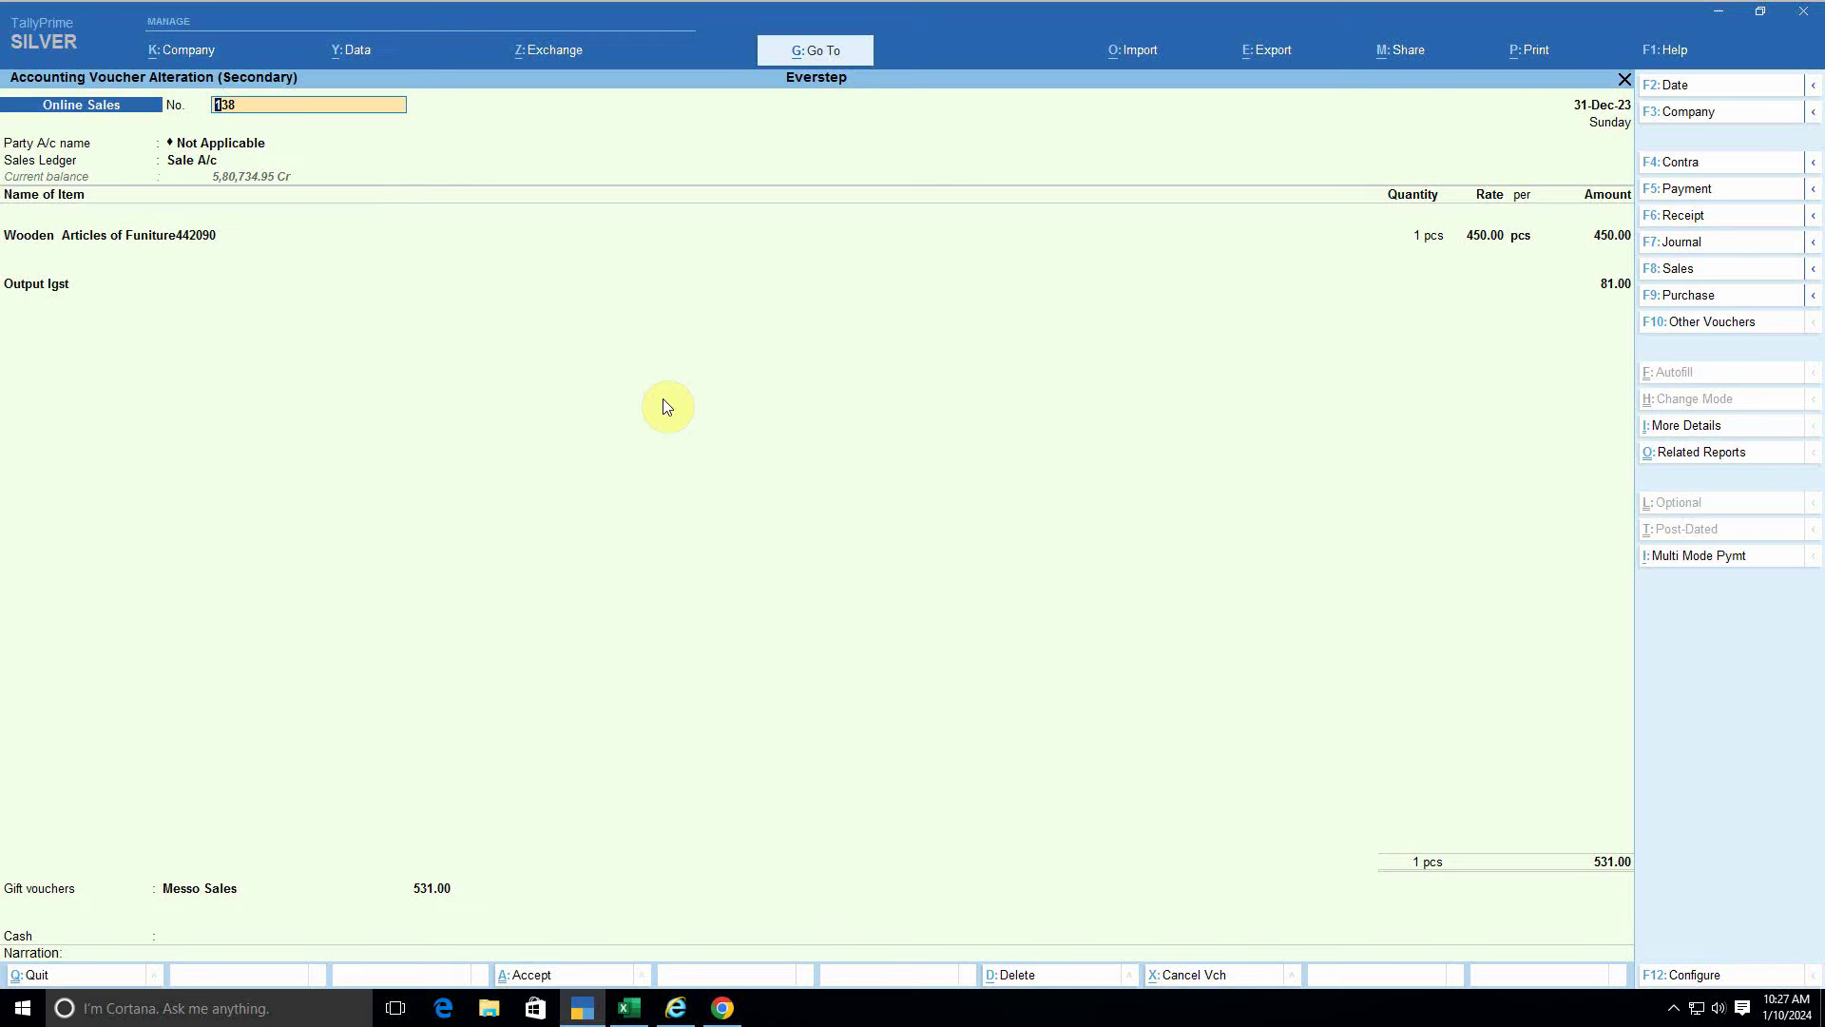
Step: Review the voucher's party details, checking the state against the Andaman & Nicobar Islands row in Excel, and accept them as they are
{"action": "key", "text": "Return"}
{"action": "key", "text": "Return"}
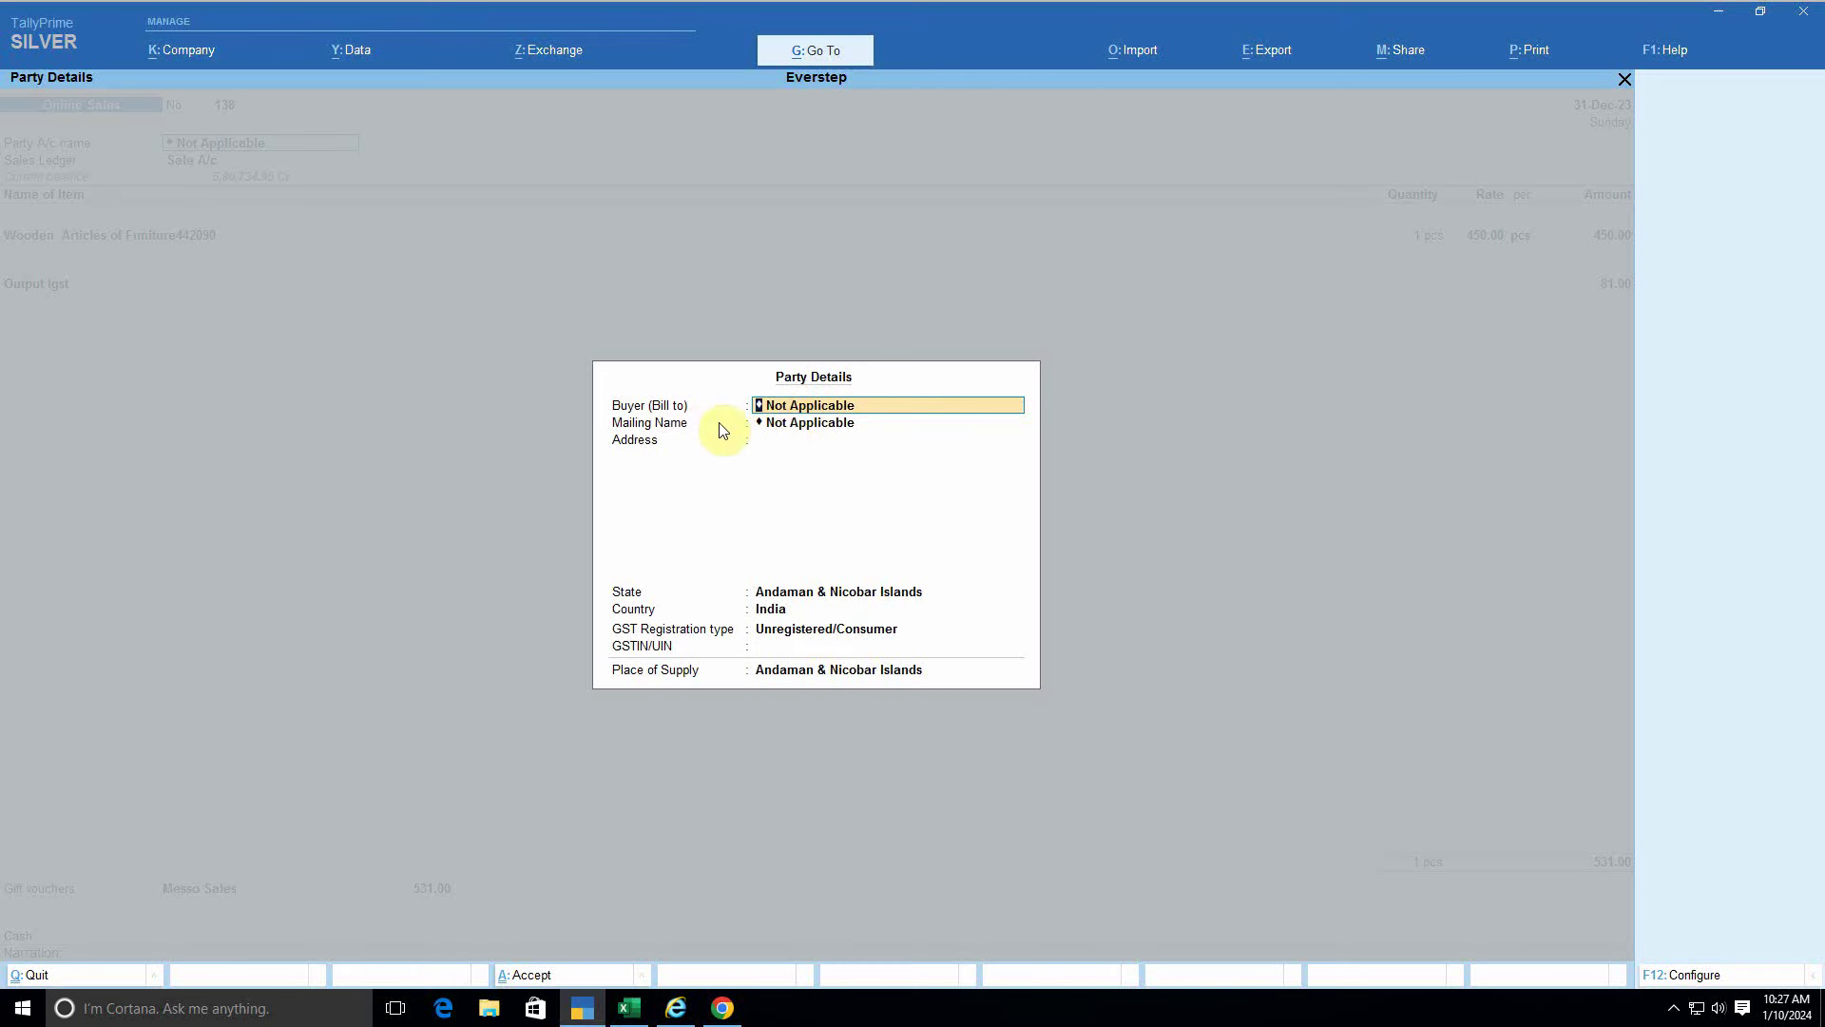
{"action": "key", "text": "Return"}
{"action": "key", "text": "Return"}
{"action": "key", "text": "Return"}
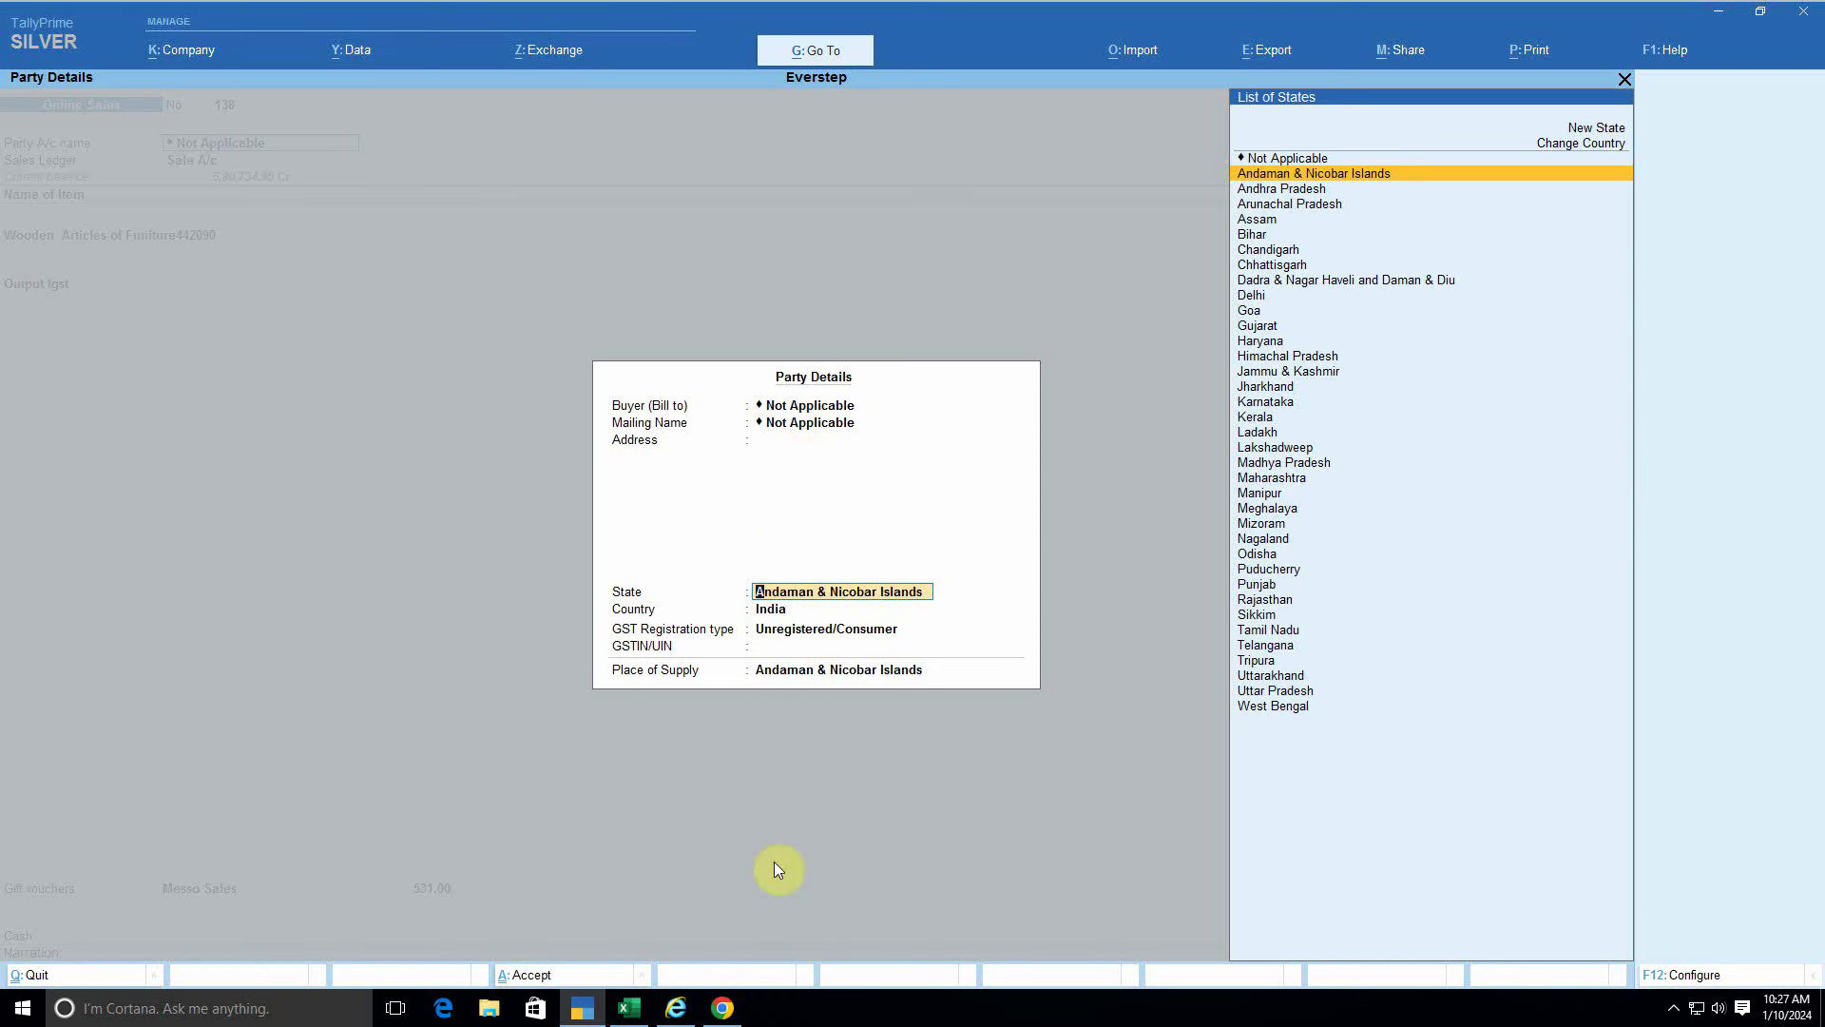
{"action": "left_click", "coordinate": [628, 1007]}
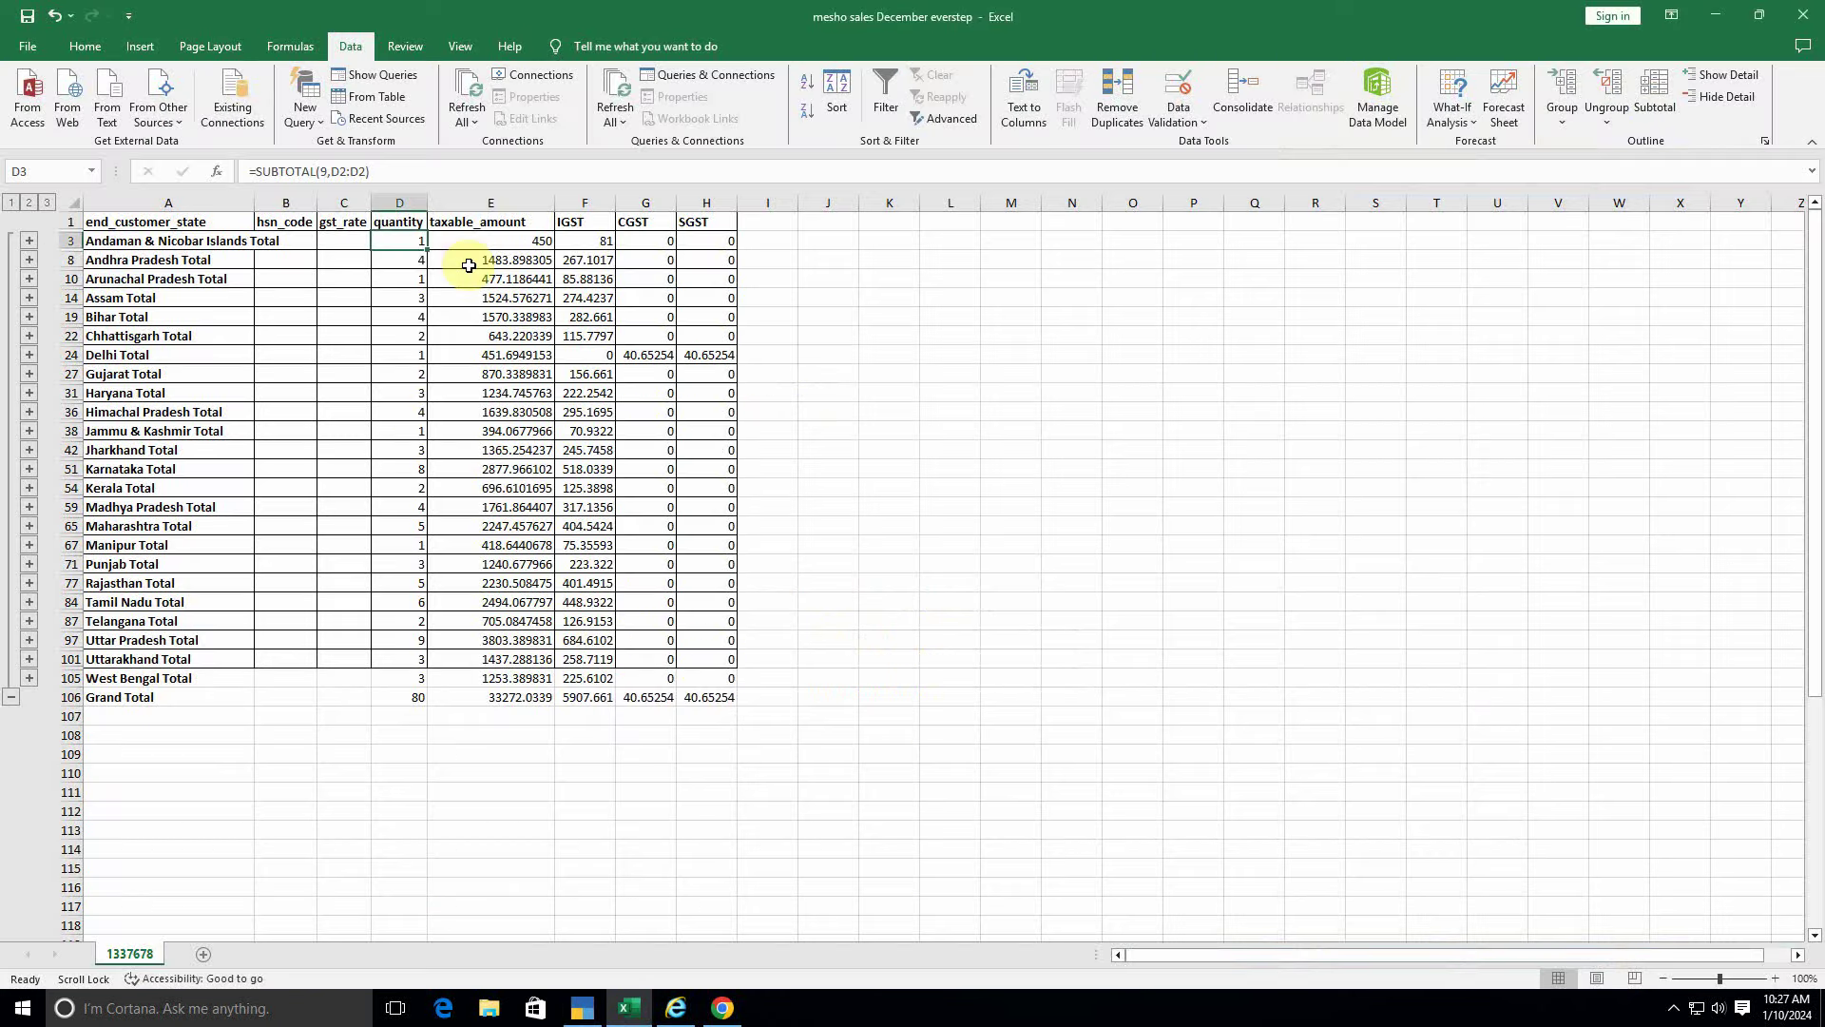
{"action": "left_click", "coordinate": [186, 239]}
{"action": "left_click", "coordinate": [582, 1008]}
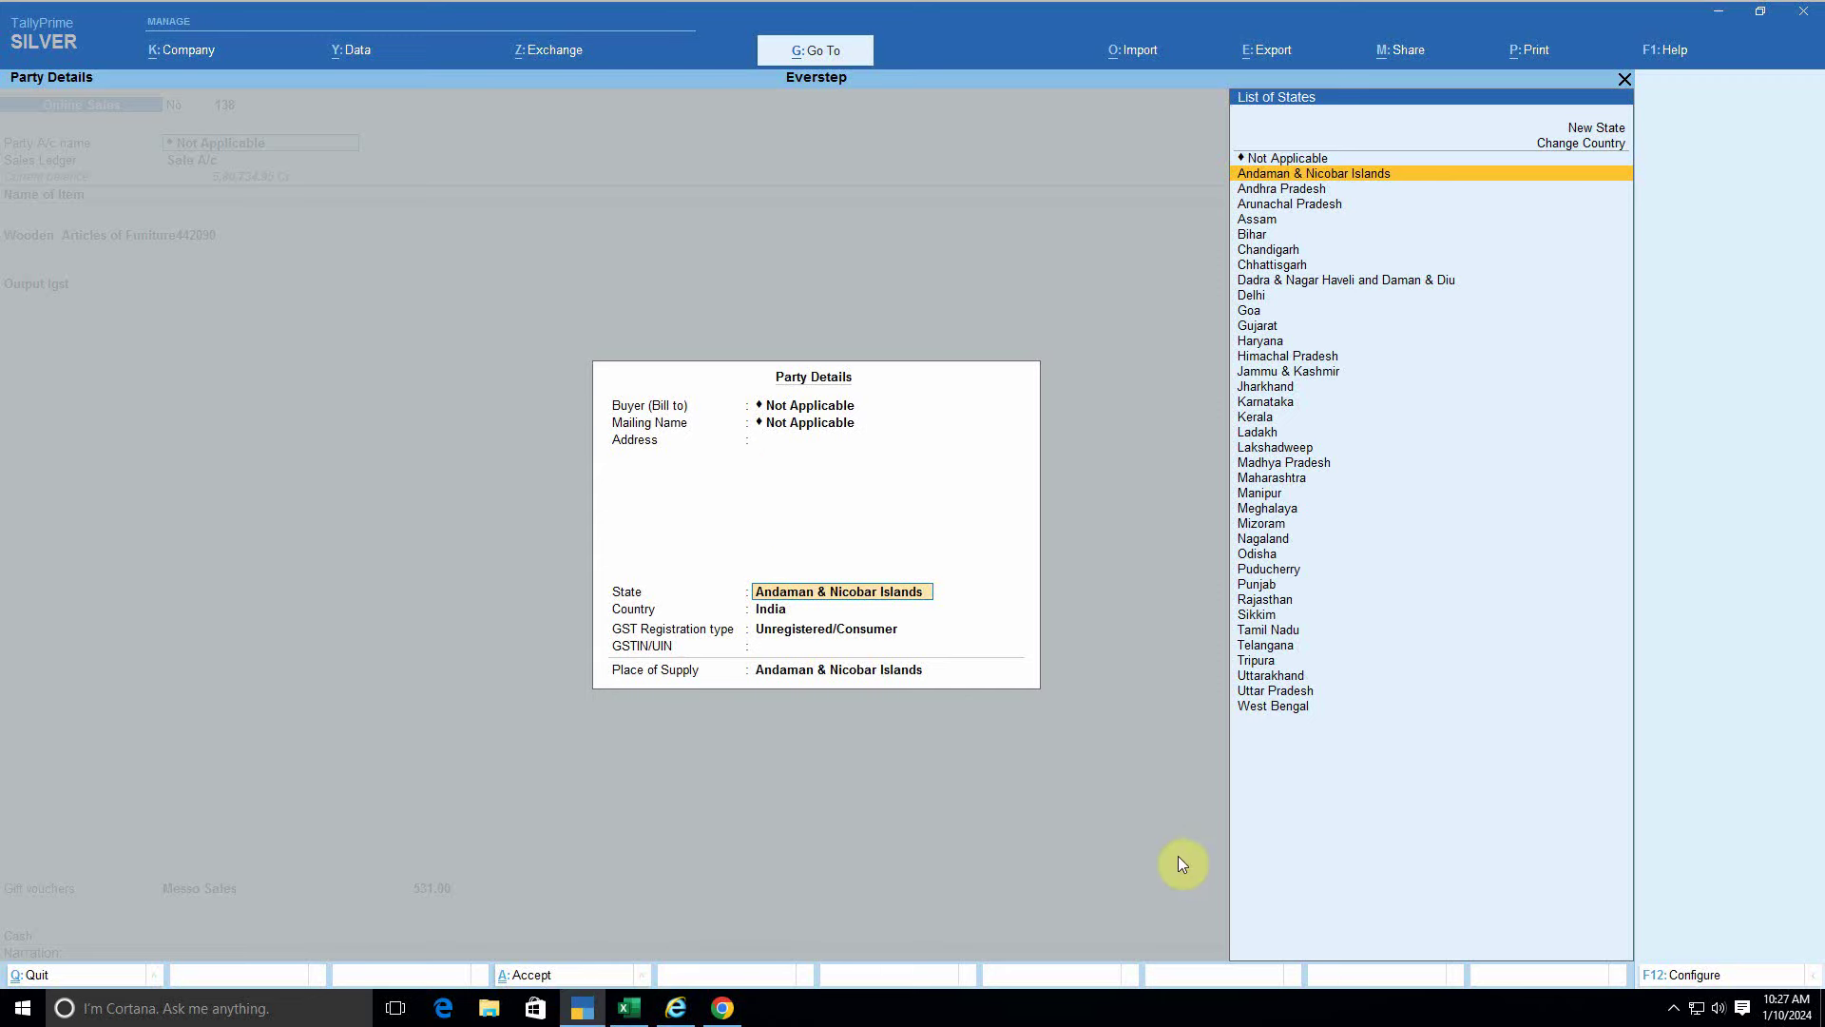
{"action": "key", "text": "Return"}
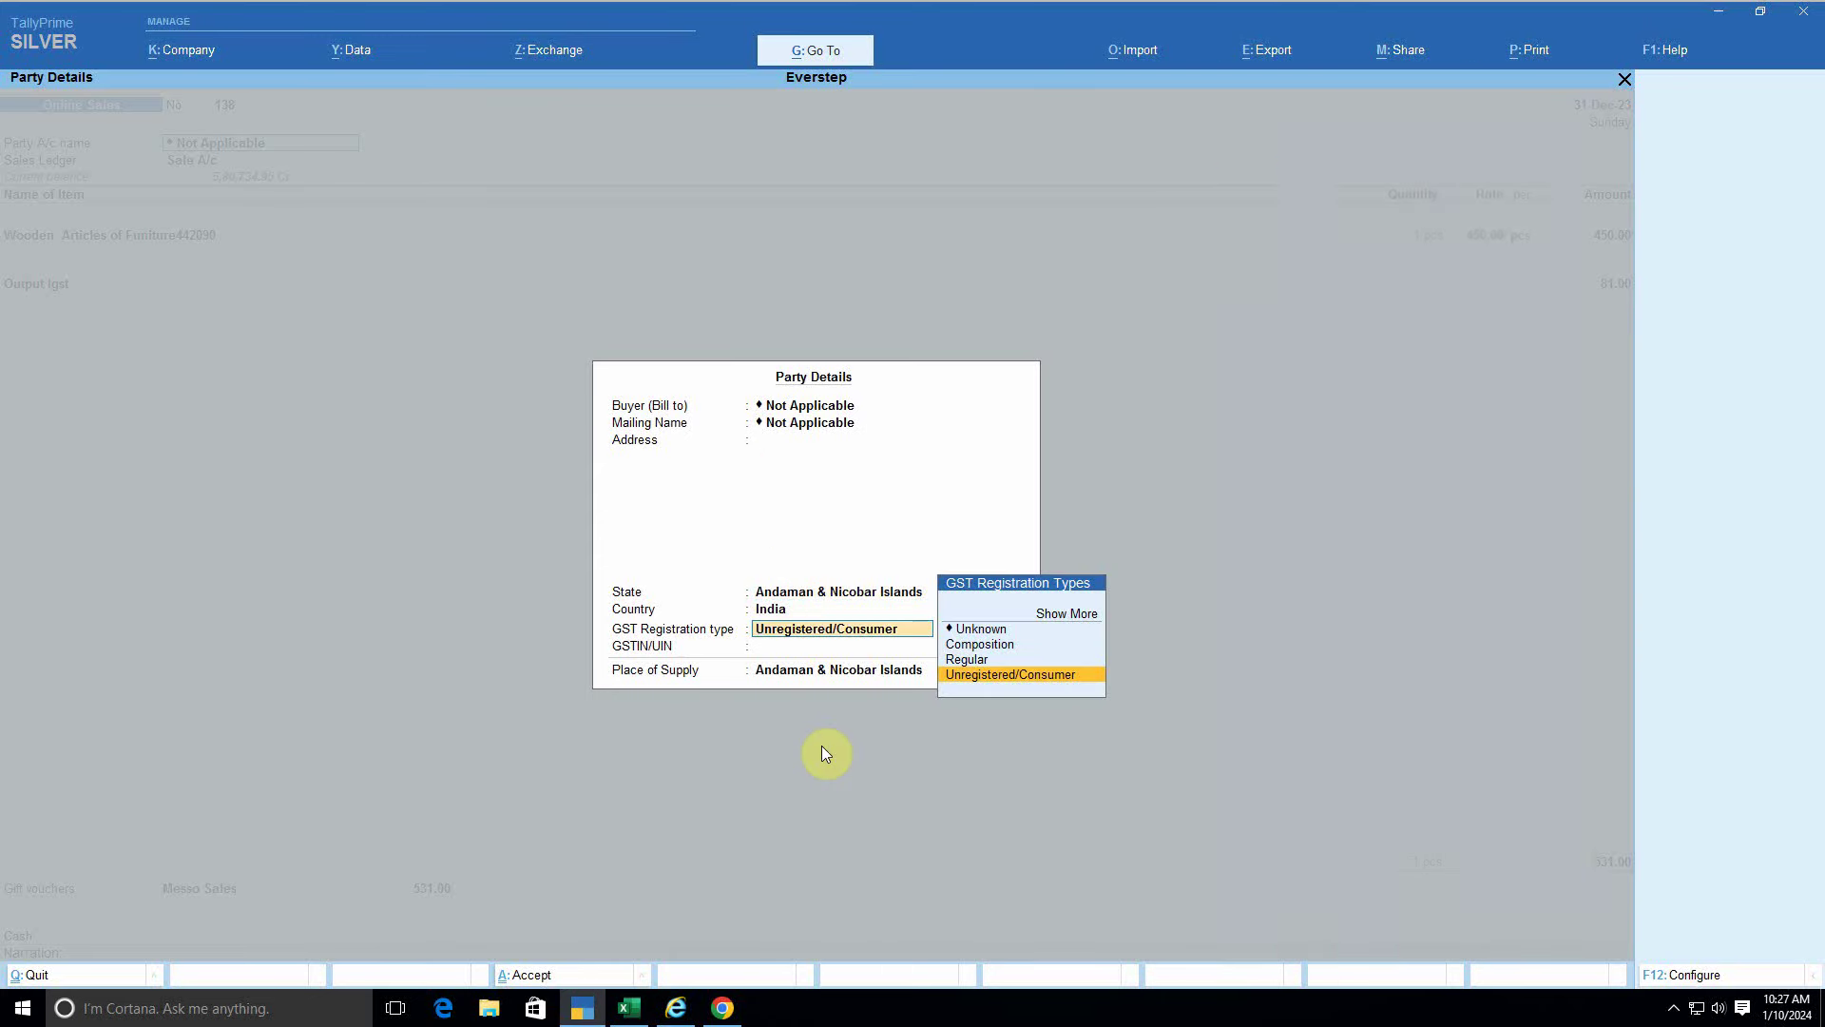
{"action": "key", "text": "Return"}
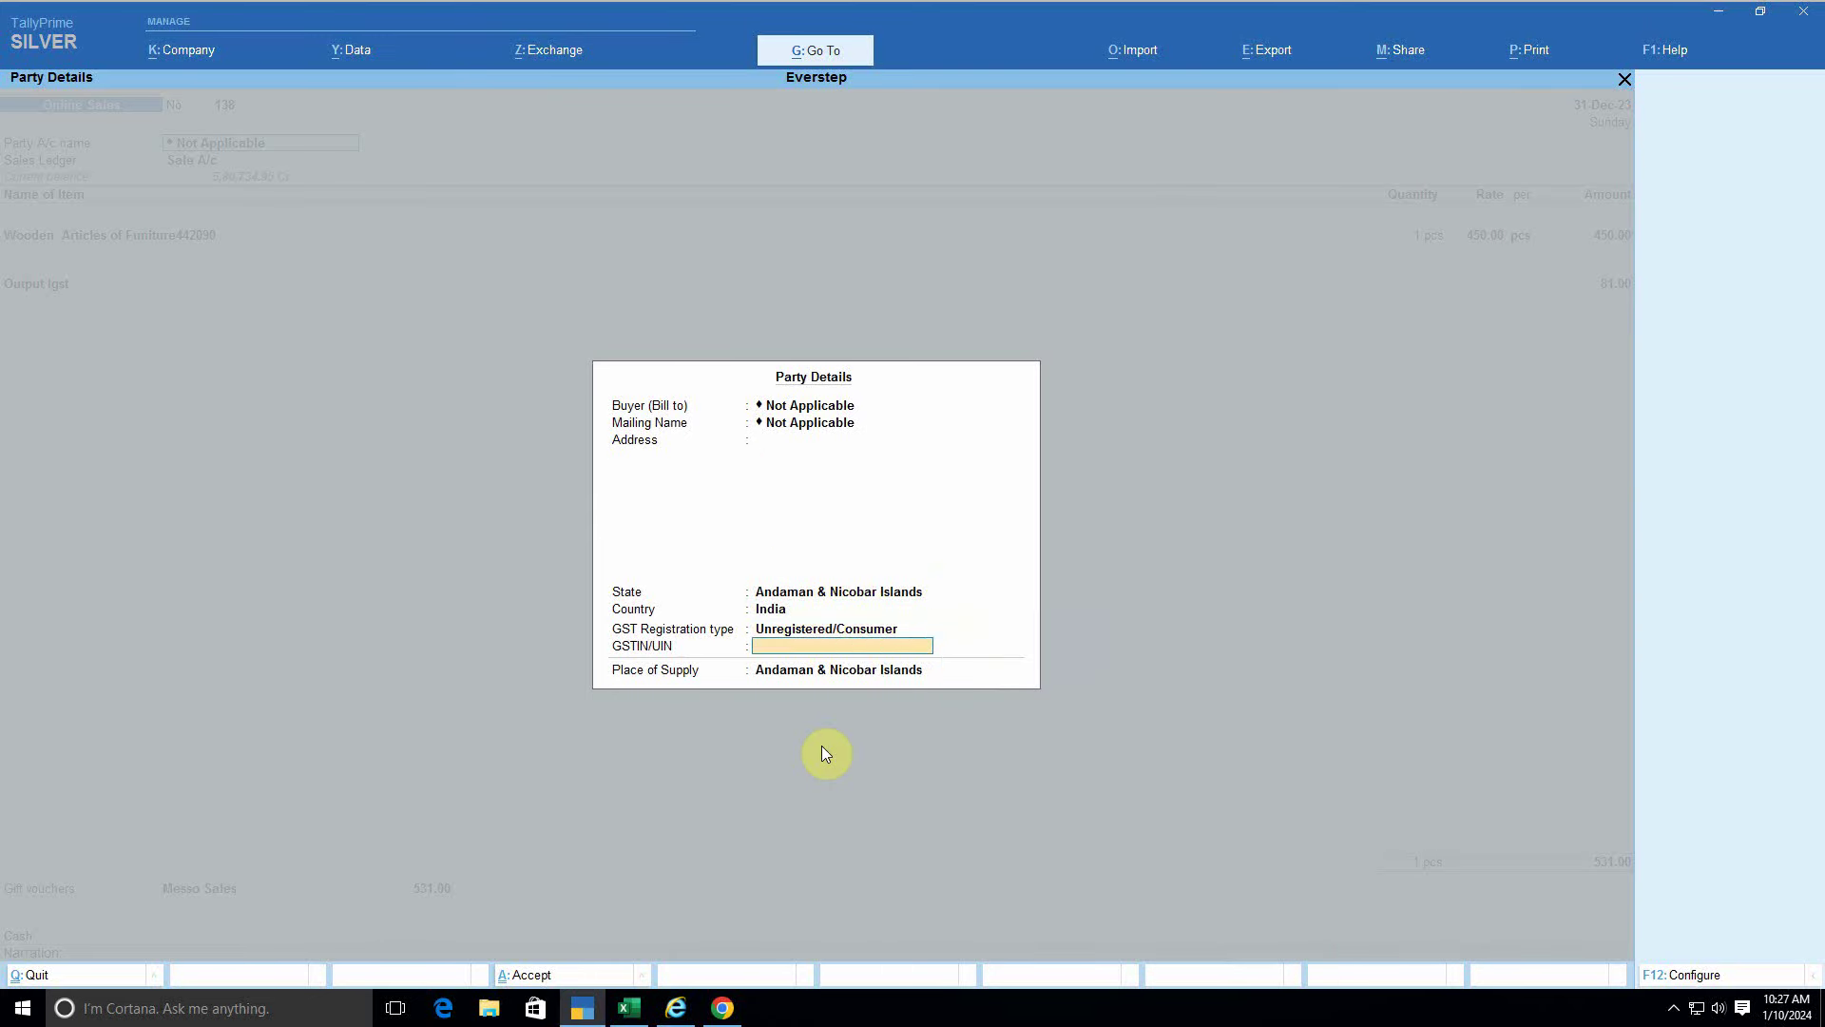
{"action": "key", "text": "Return"}
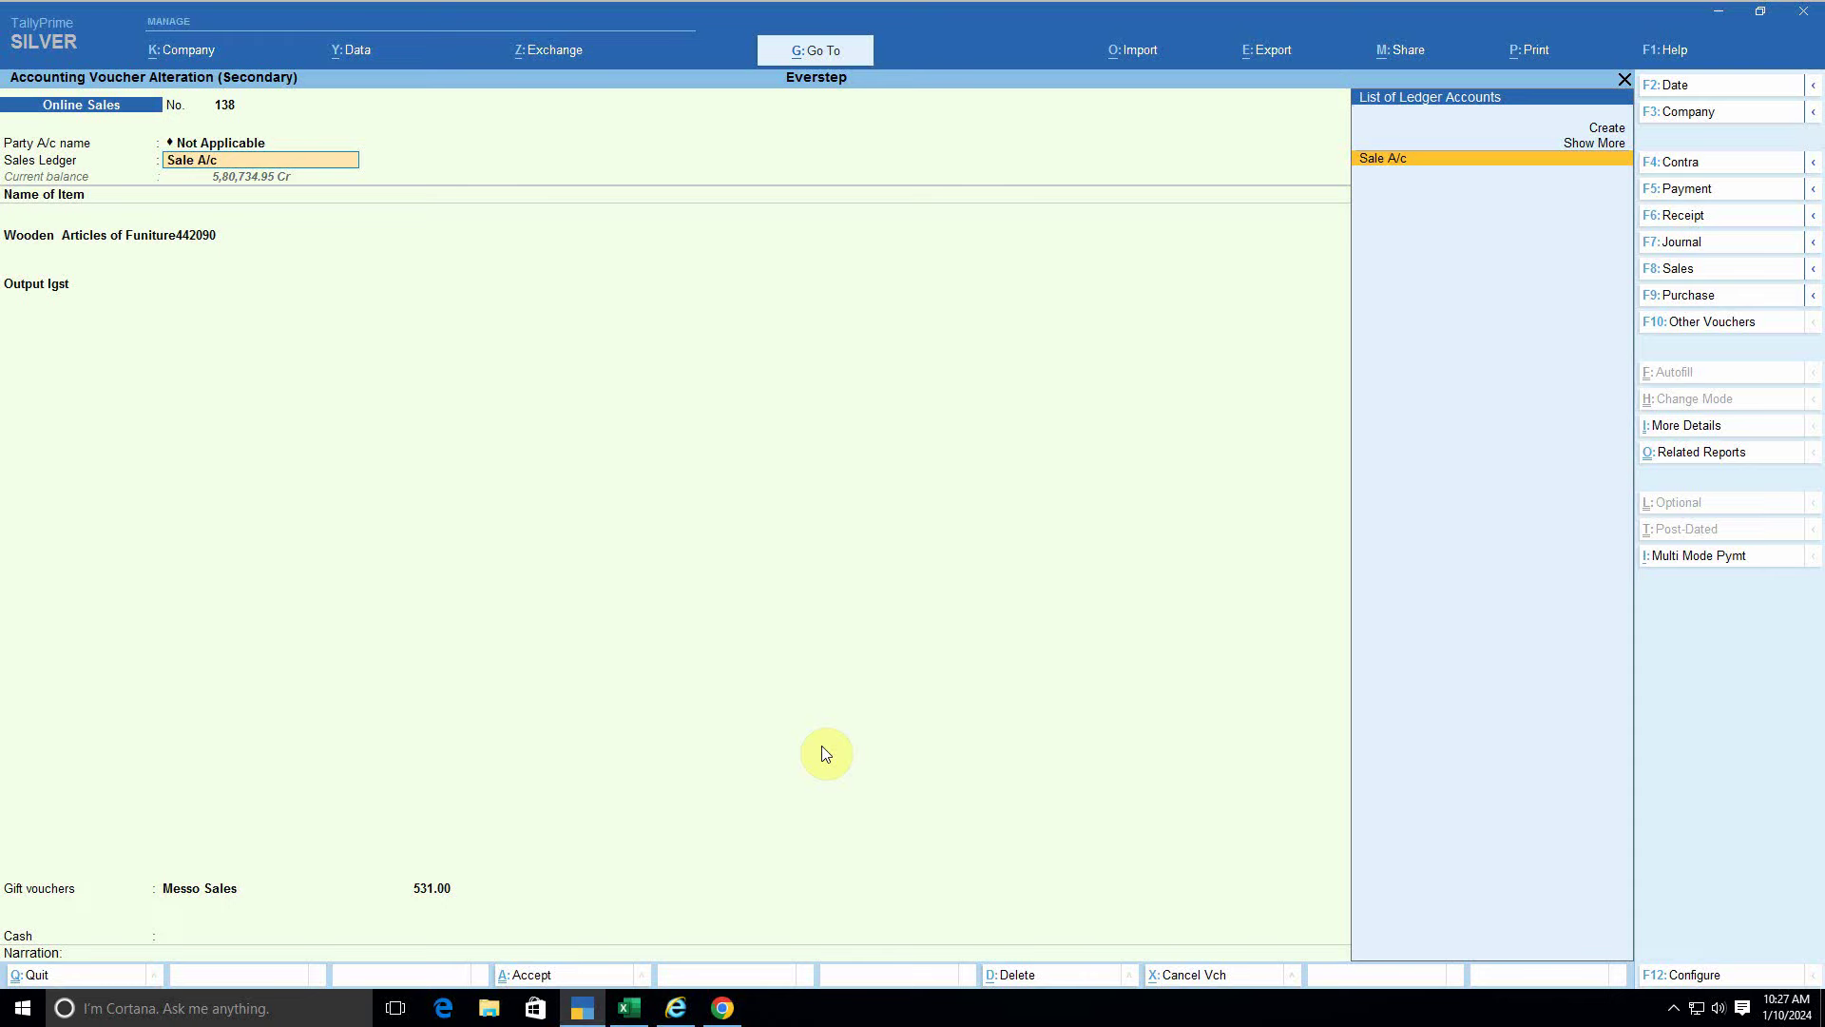
Step: Review the voucher's sales ledger, the wooden articles item's GST and HSN details, and the Output Igst line, keeping them as entered
{"action": "key", "text": "Return"}
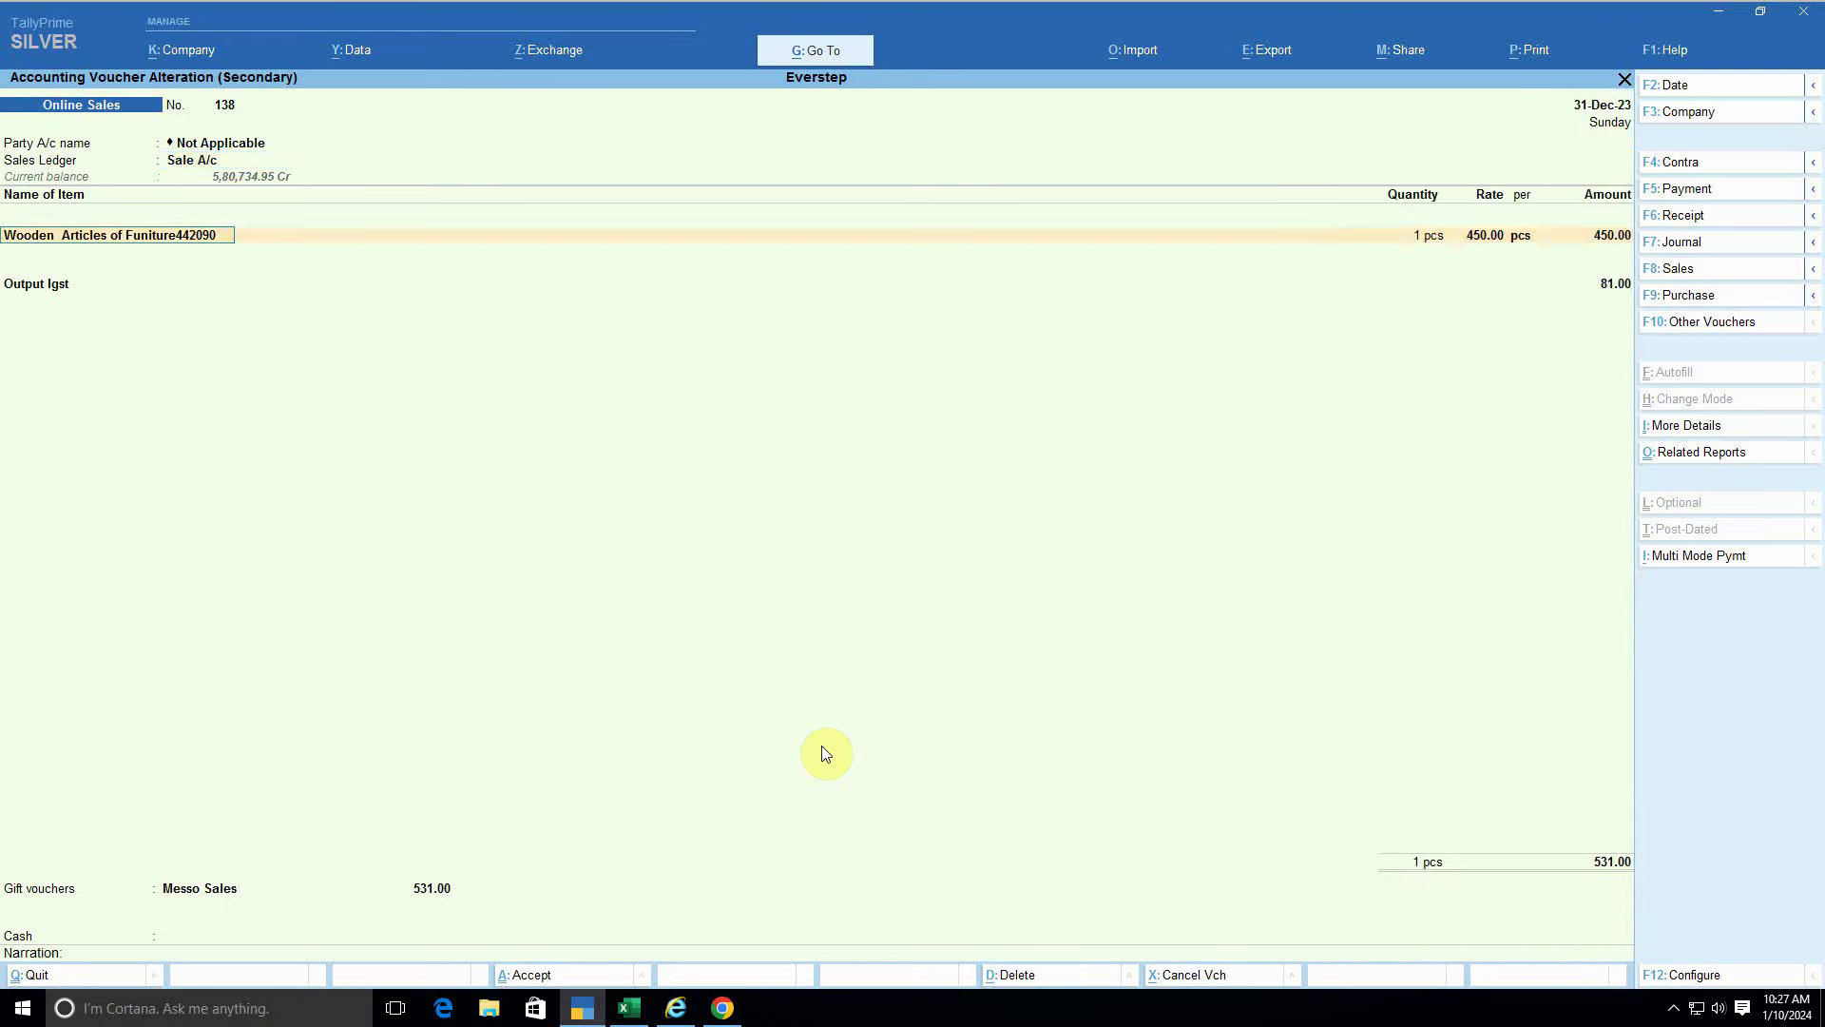
{"action": "key", "text": "Return"}
{"action": "key", "text": "Return"}
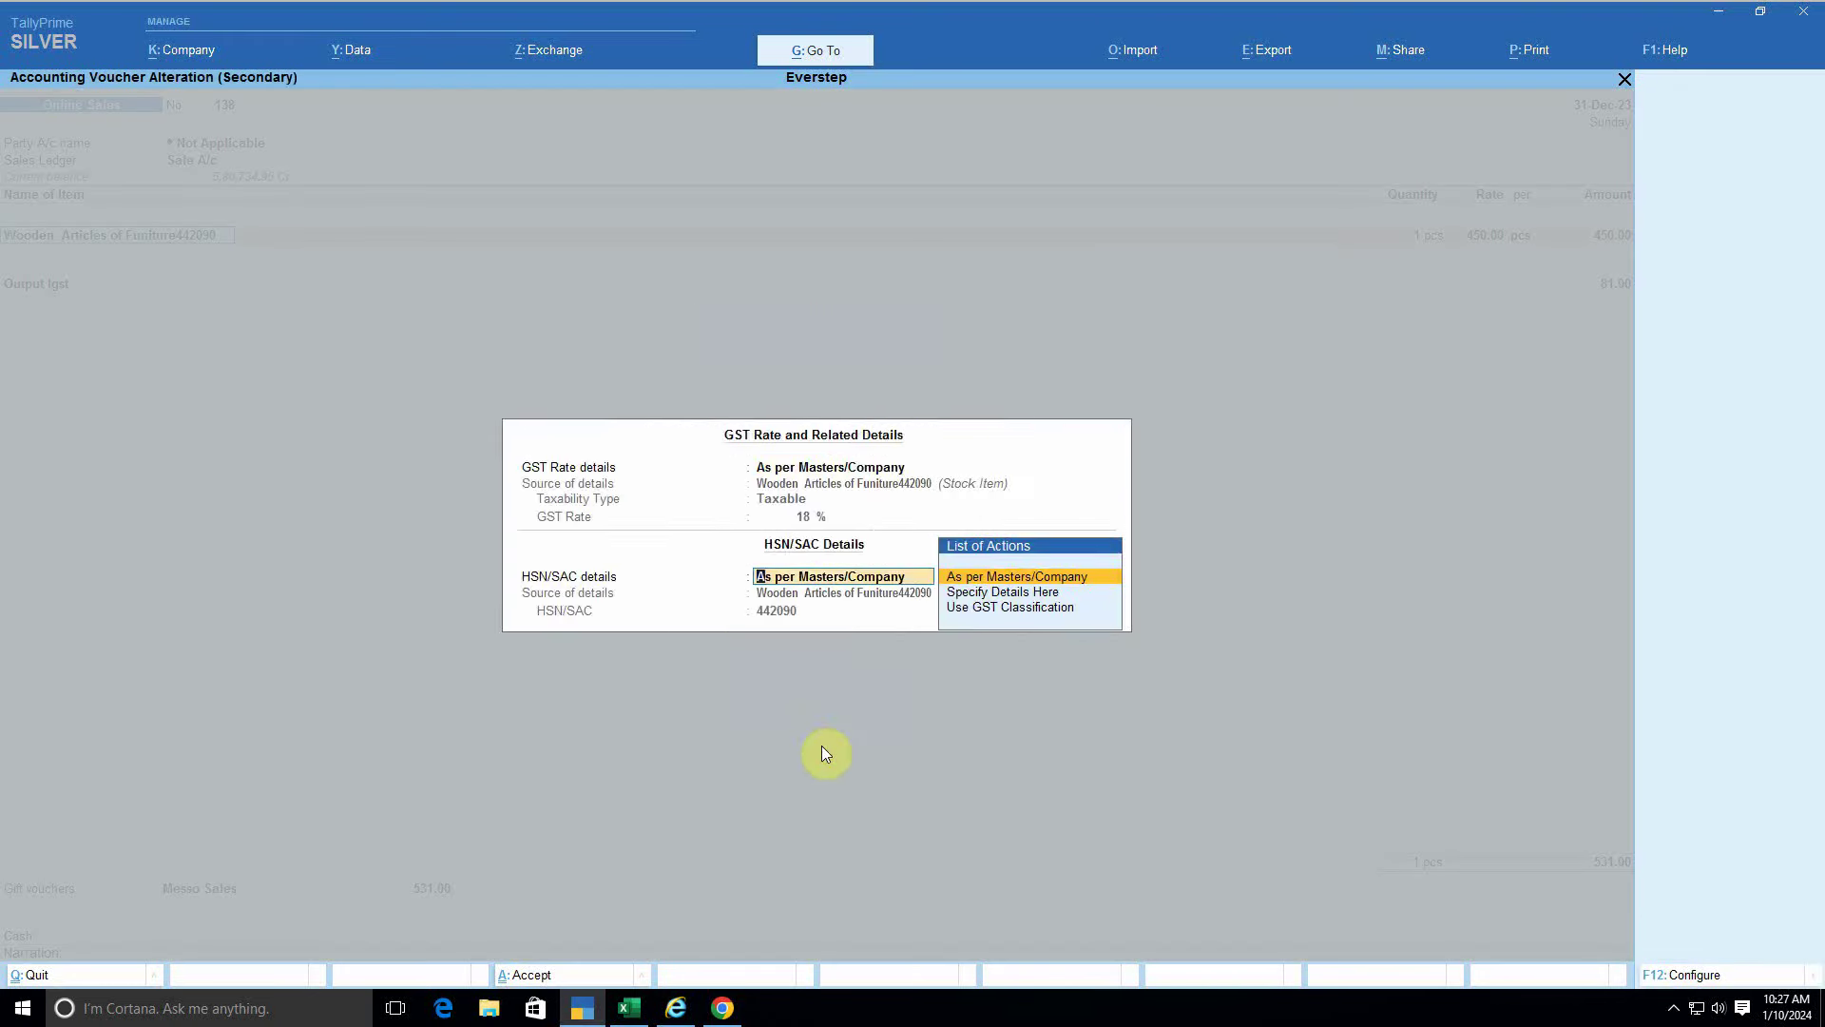
{"action": "key", "text": "Return"}
{"action": "key", "text": "Return"}
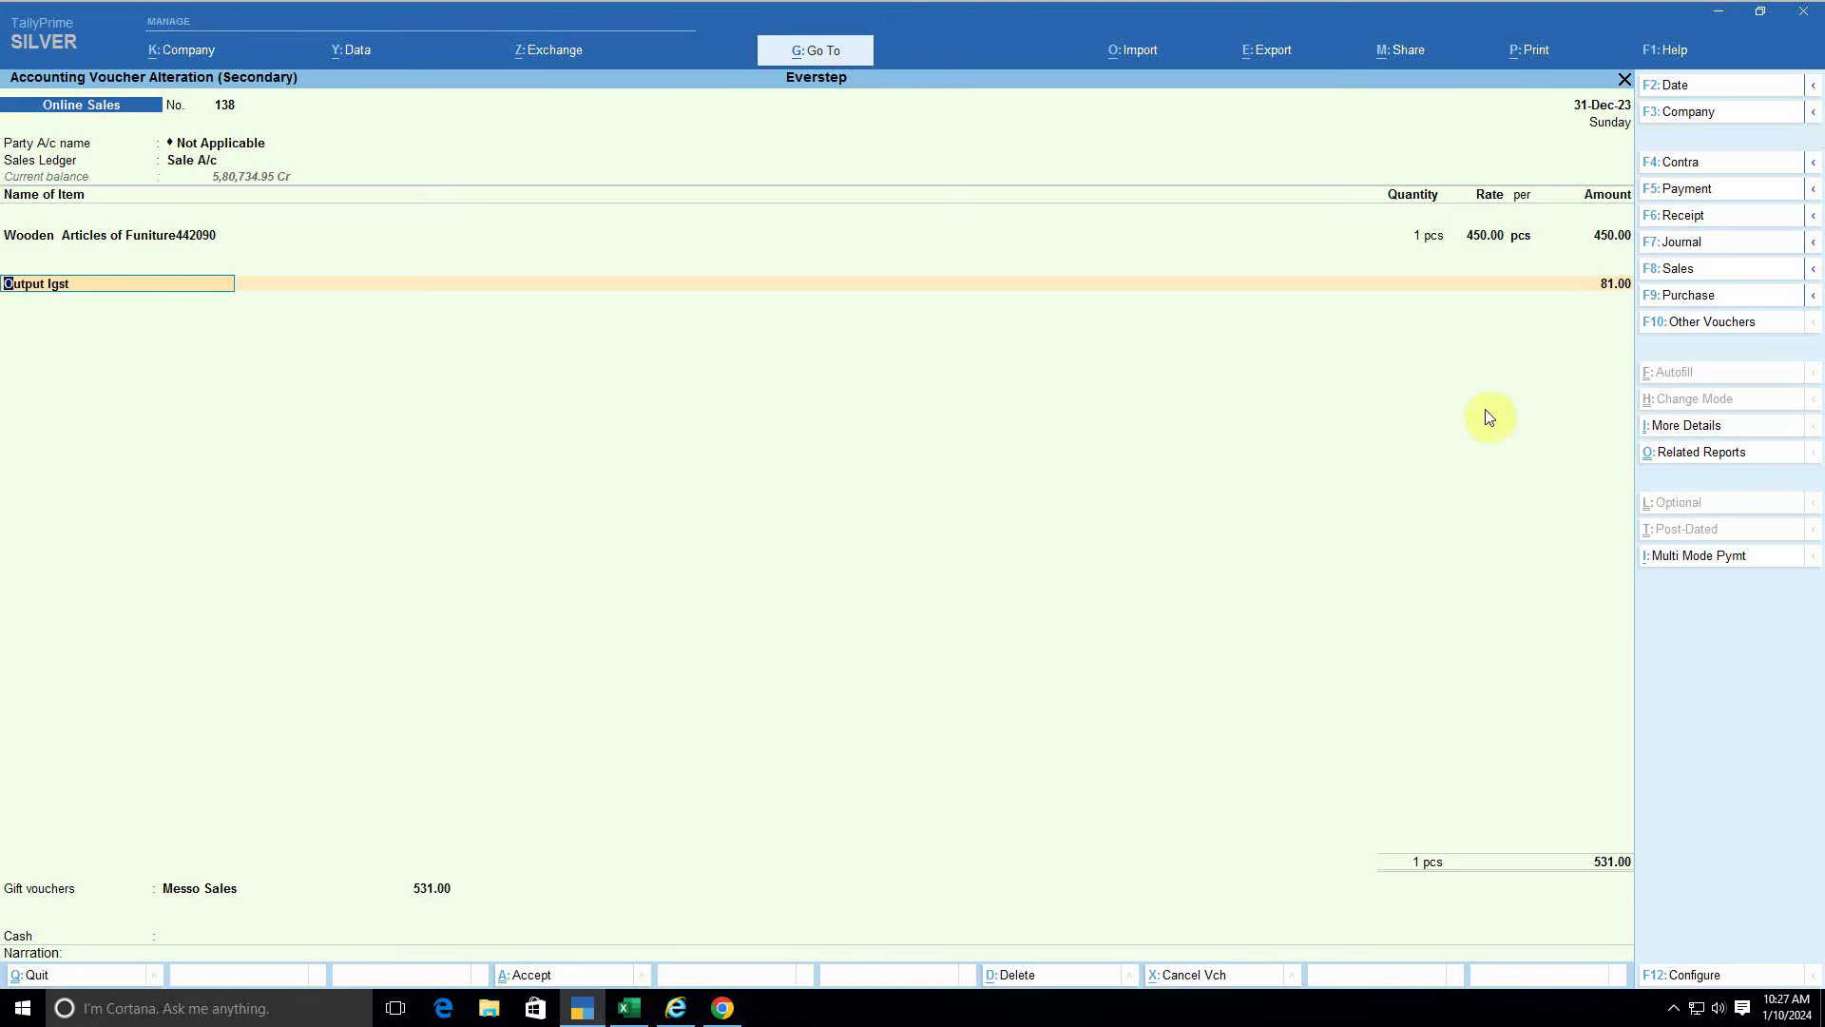
{"action": "key", "text": "Return"}
{"action": "key", "text": "Return"}
{"action": "key", "text": "Return"}
{"action": "key", "text": "Return"}
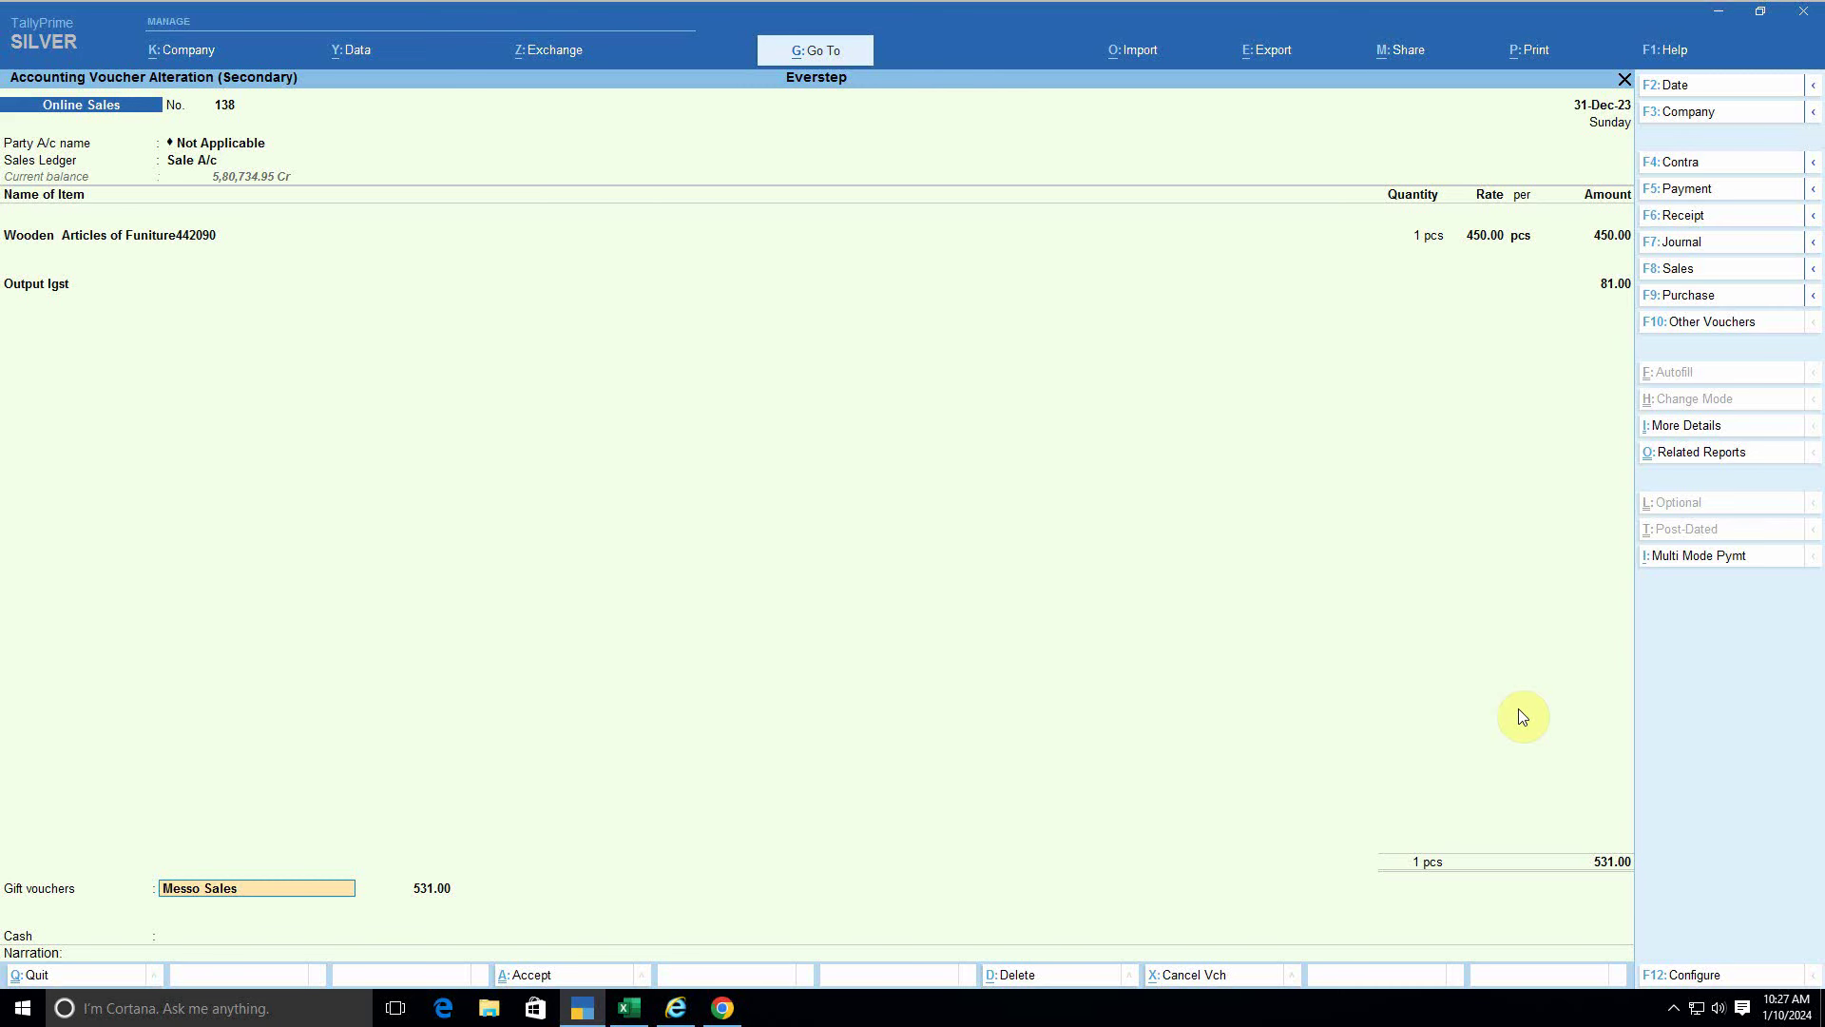
Step: Clear the gift vouchers ledger and select Messo Sales again from the ledger accounts, glancing at the Excel state totals
{"action": "key", "text": "BackSpace"}
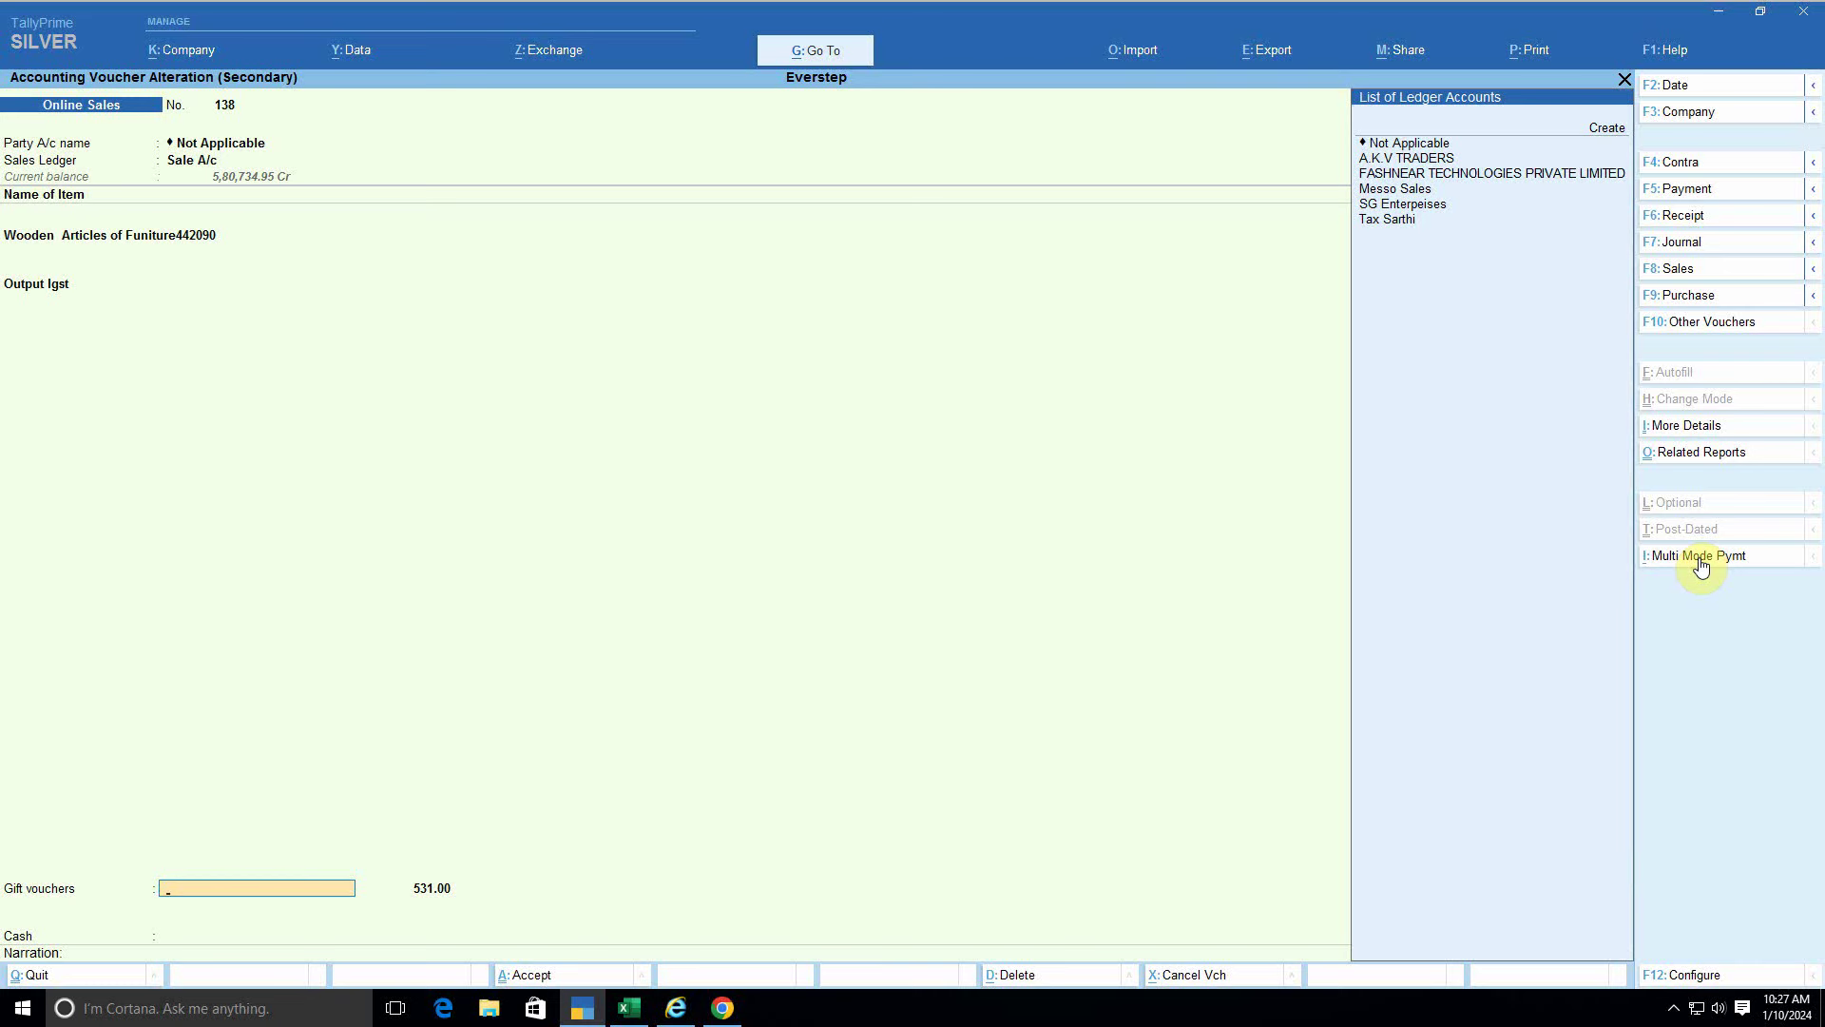
{"action": "key", "text": "Down"}
{"action": "key", "text": "Down"}
{"action": "key", "text": "Down"}
{"action": "key", "text": "Down"}
{"action": "key", "text": "Down"}
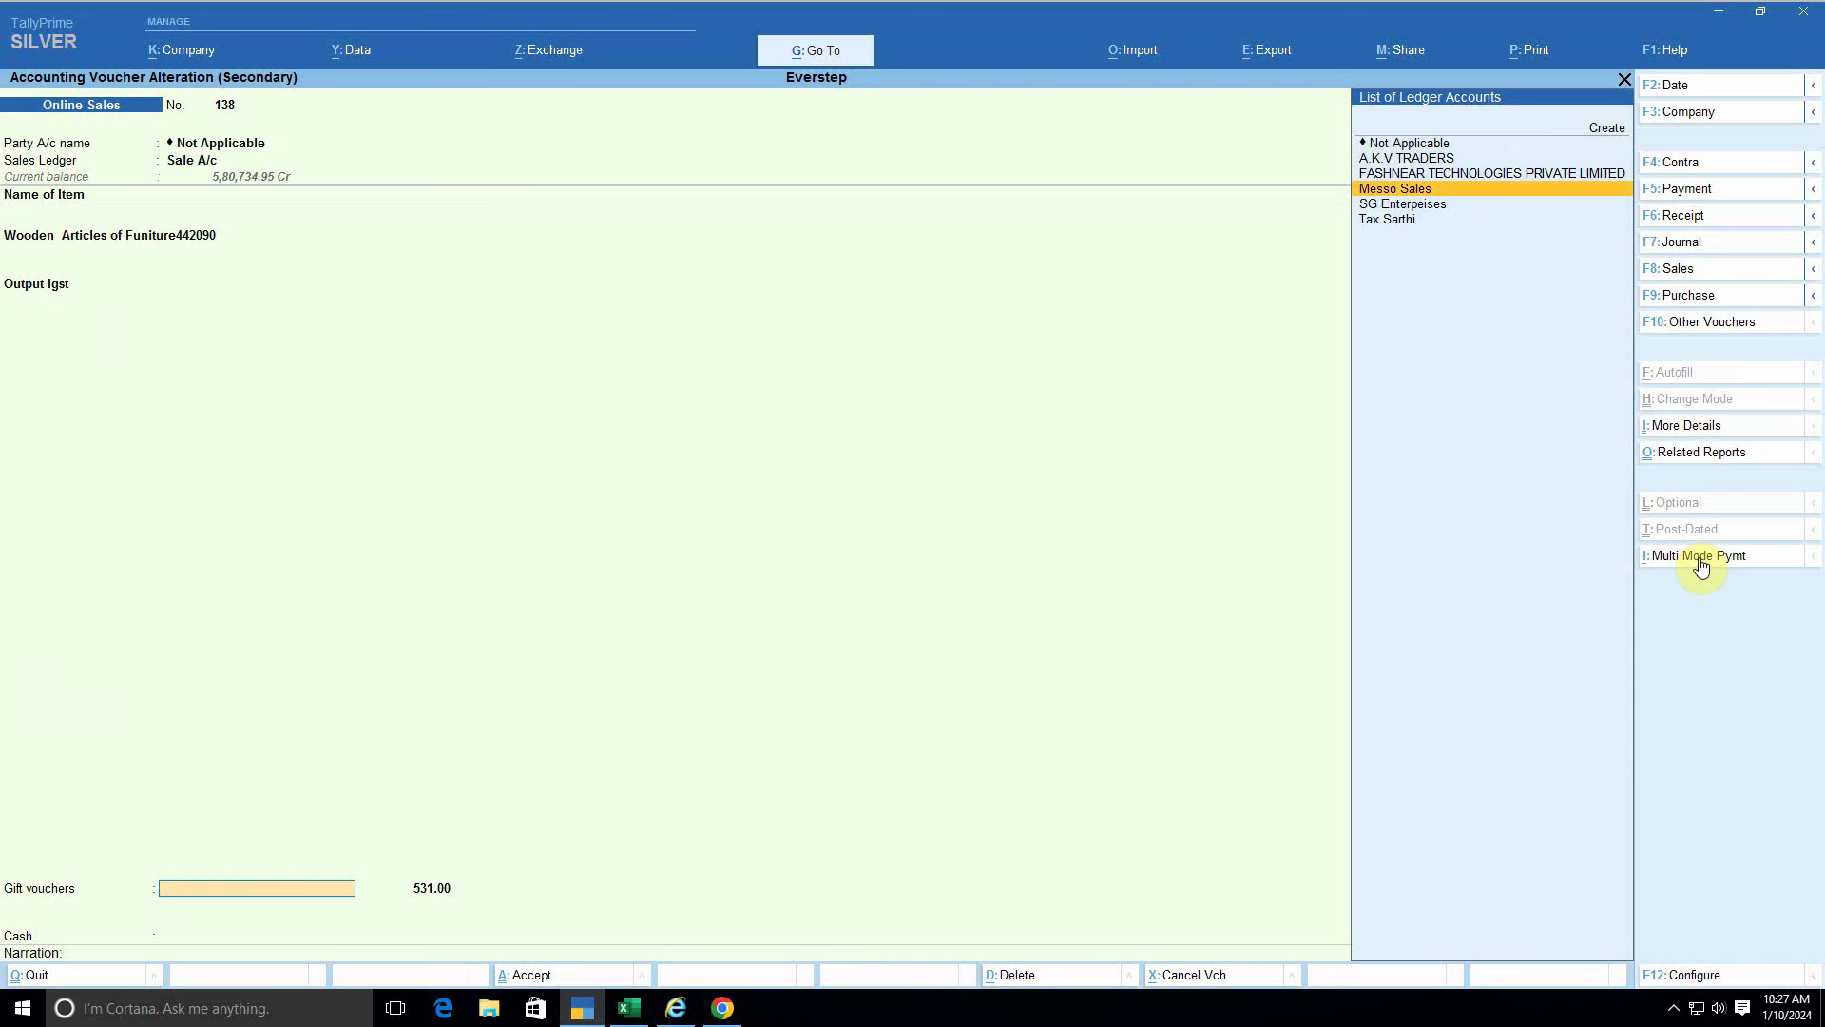
{"action": "key", "text": "alt+Tab"}
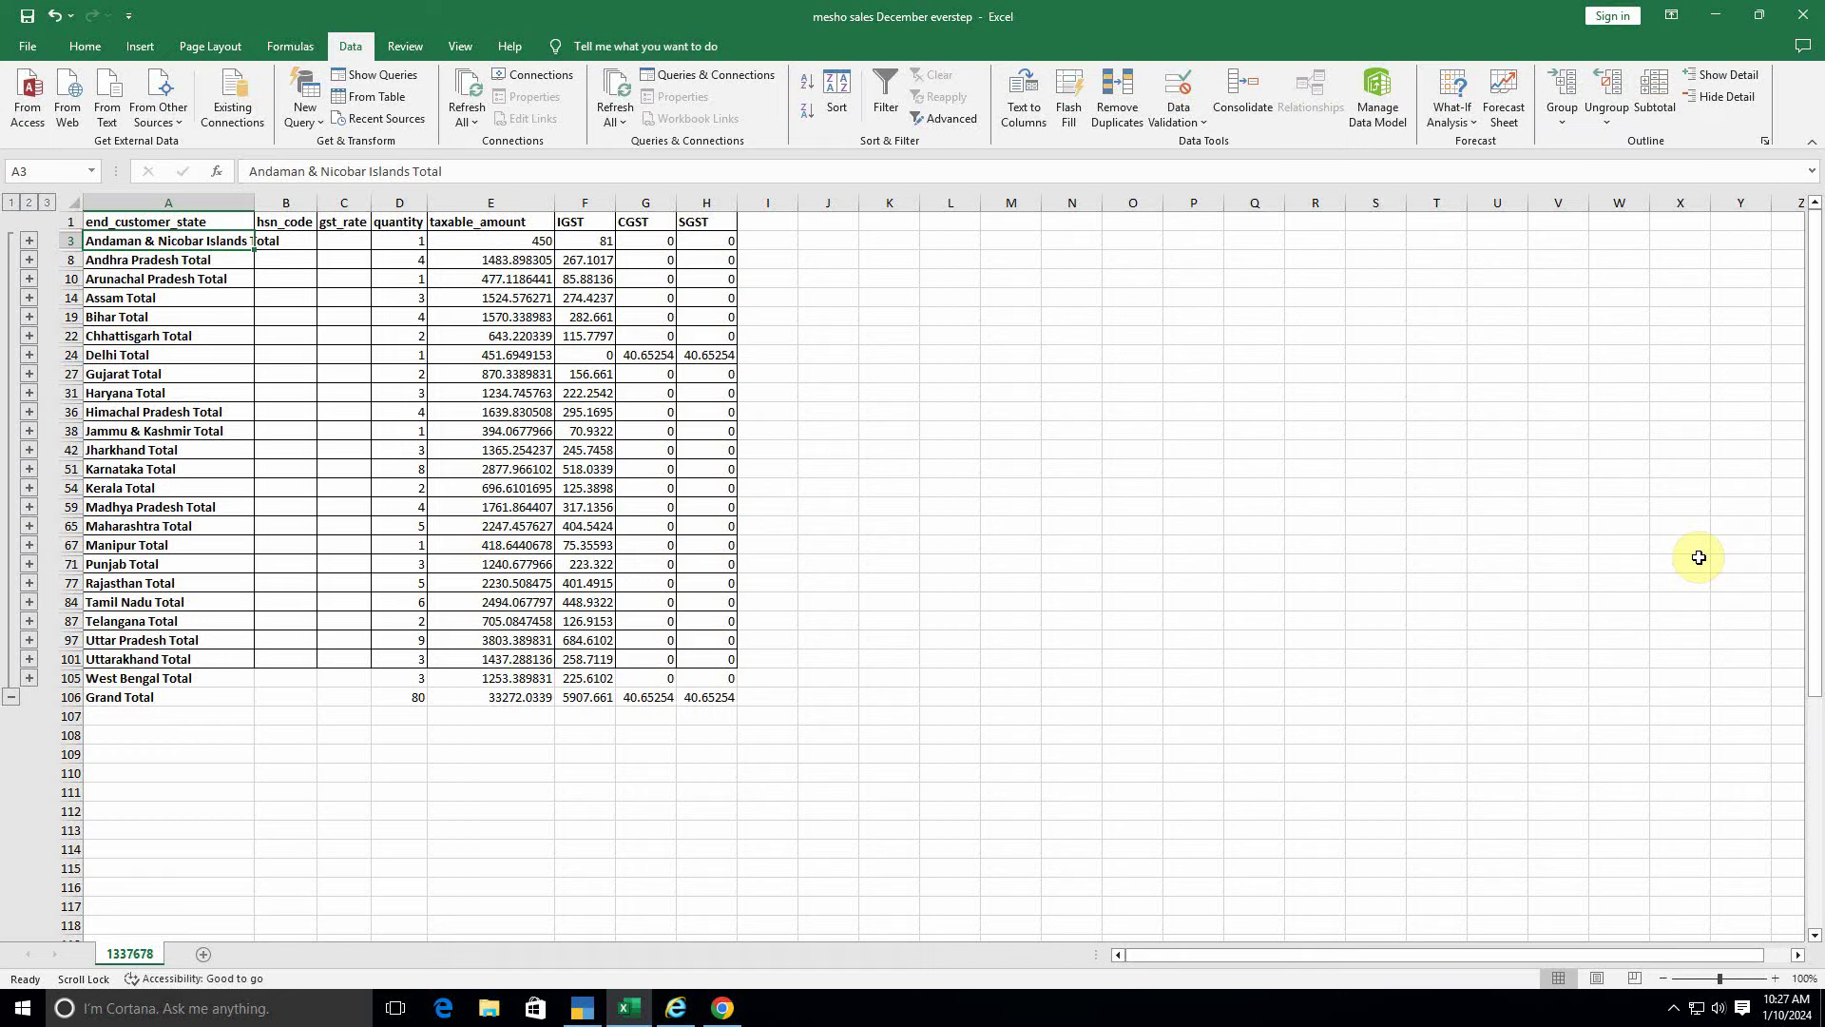
{"action": "key", "text": "alt+Tab"}
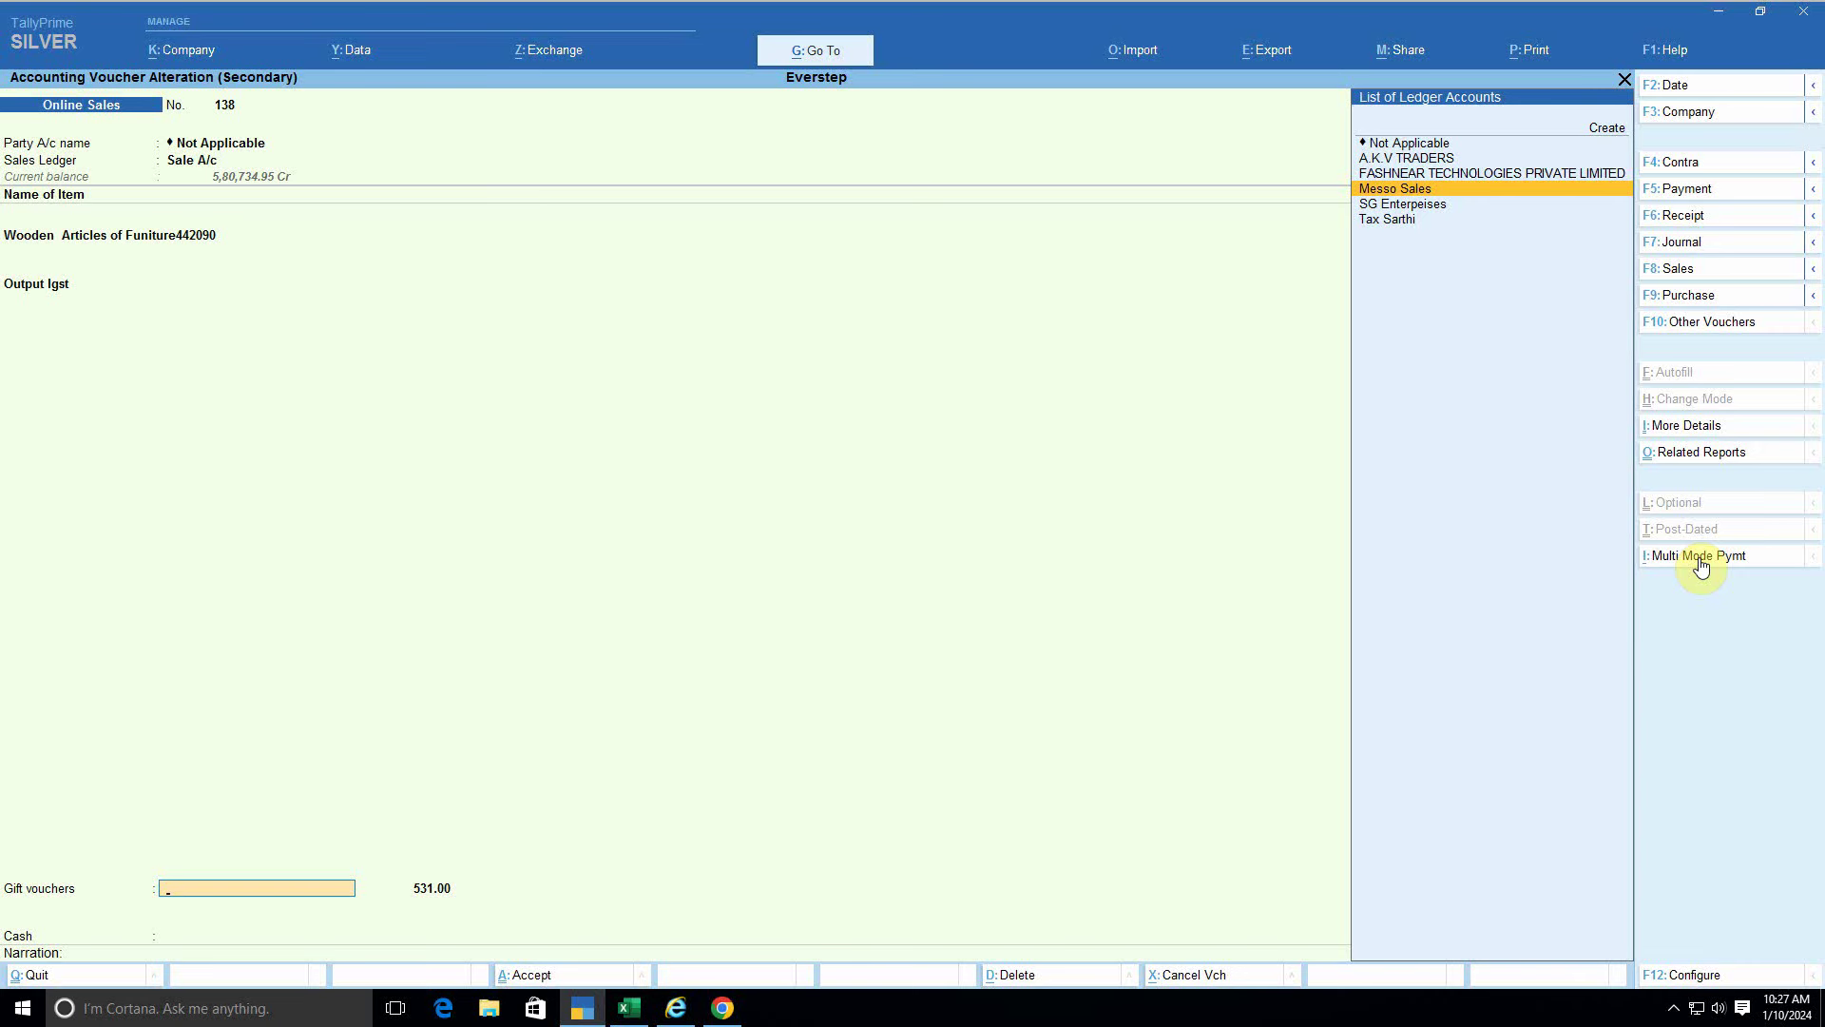
{"action": "key", "text": "Return"}
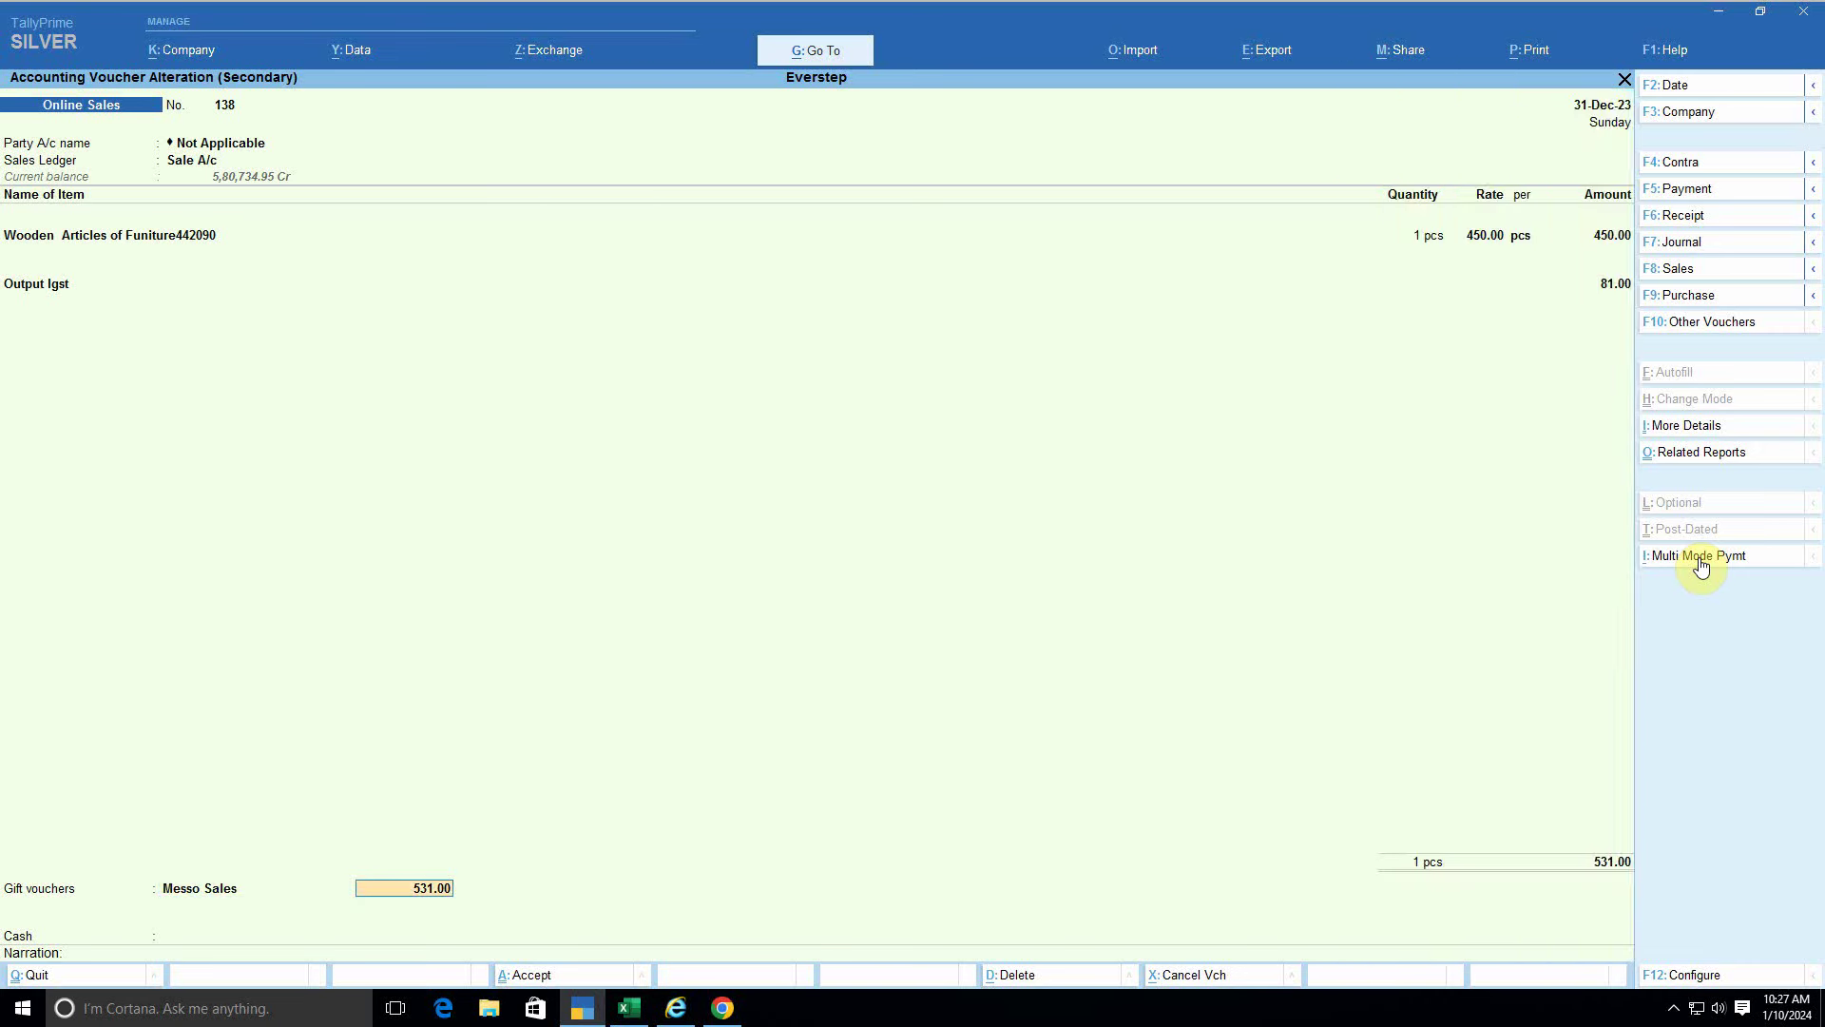
Step: Open the gift vouchers ledger for alteration and rename it Meeso Sales
{"action": "key", "text": "BackSpace"}
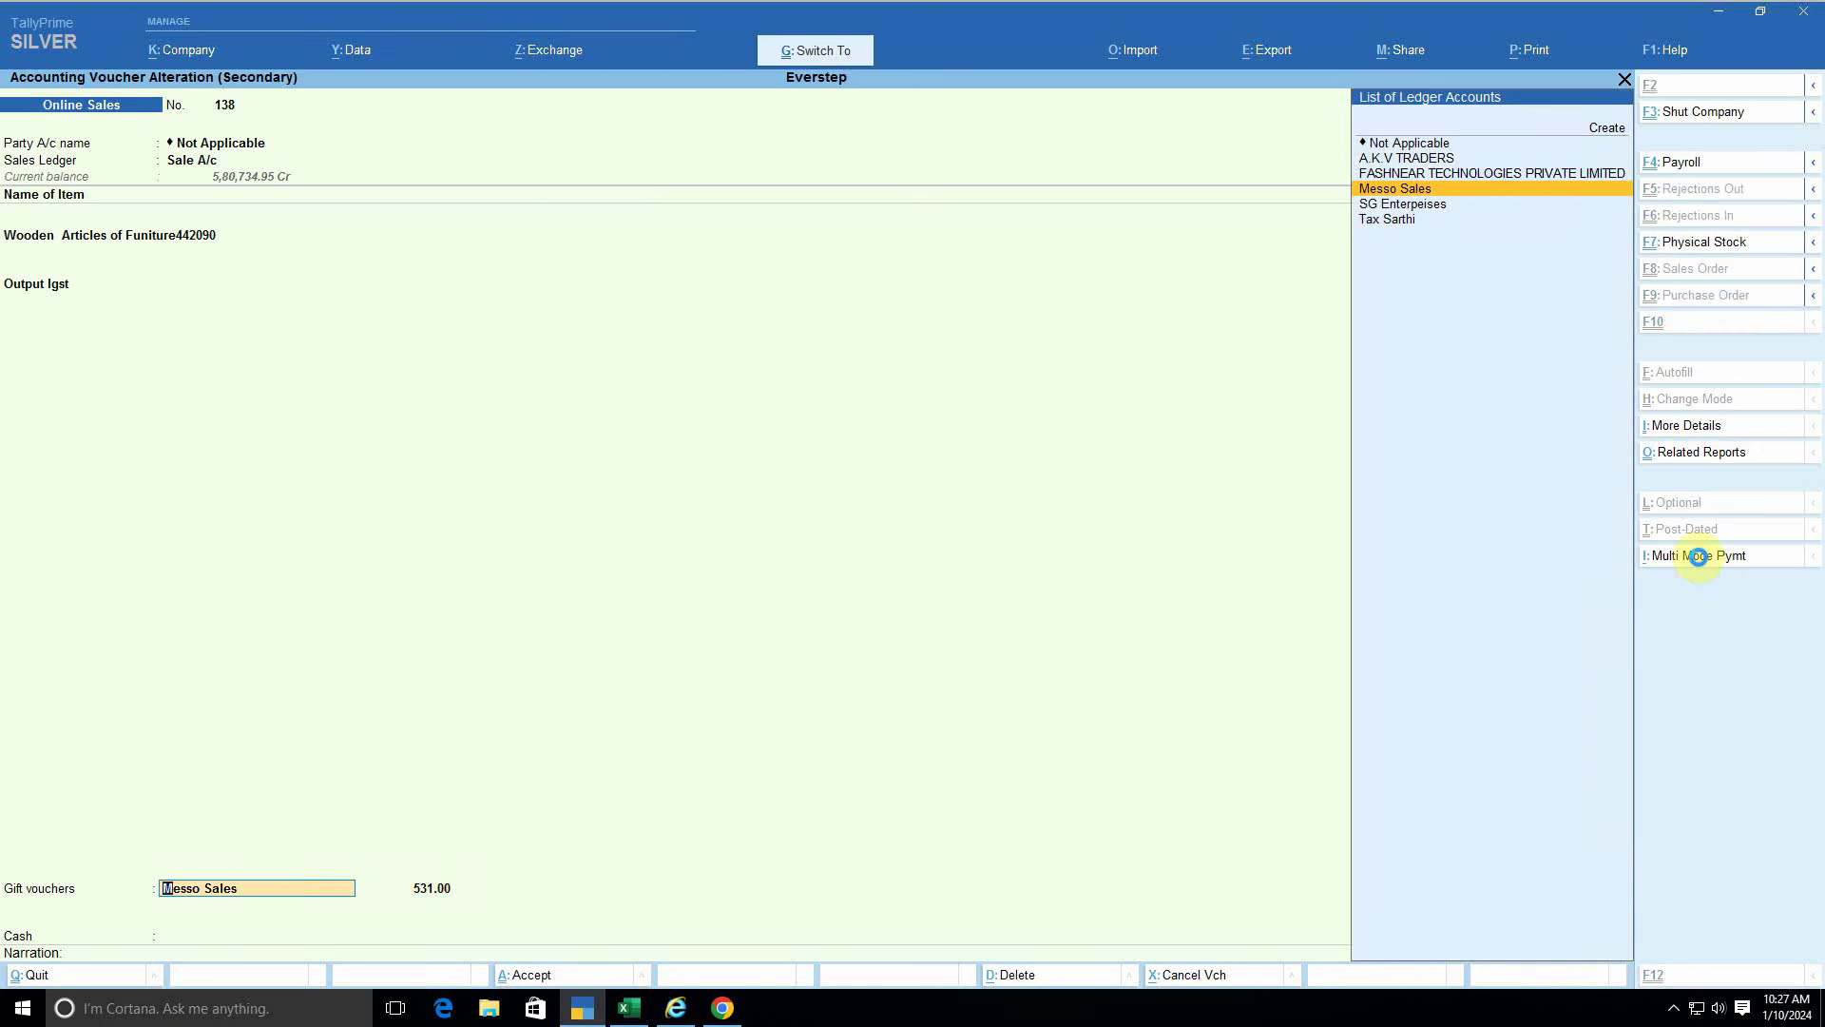
{"action": "key", "text": "ctrl+Return"}
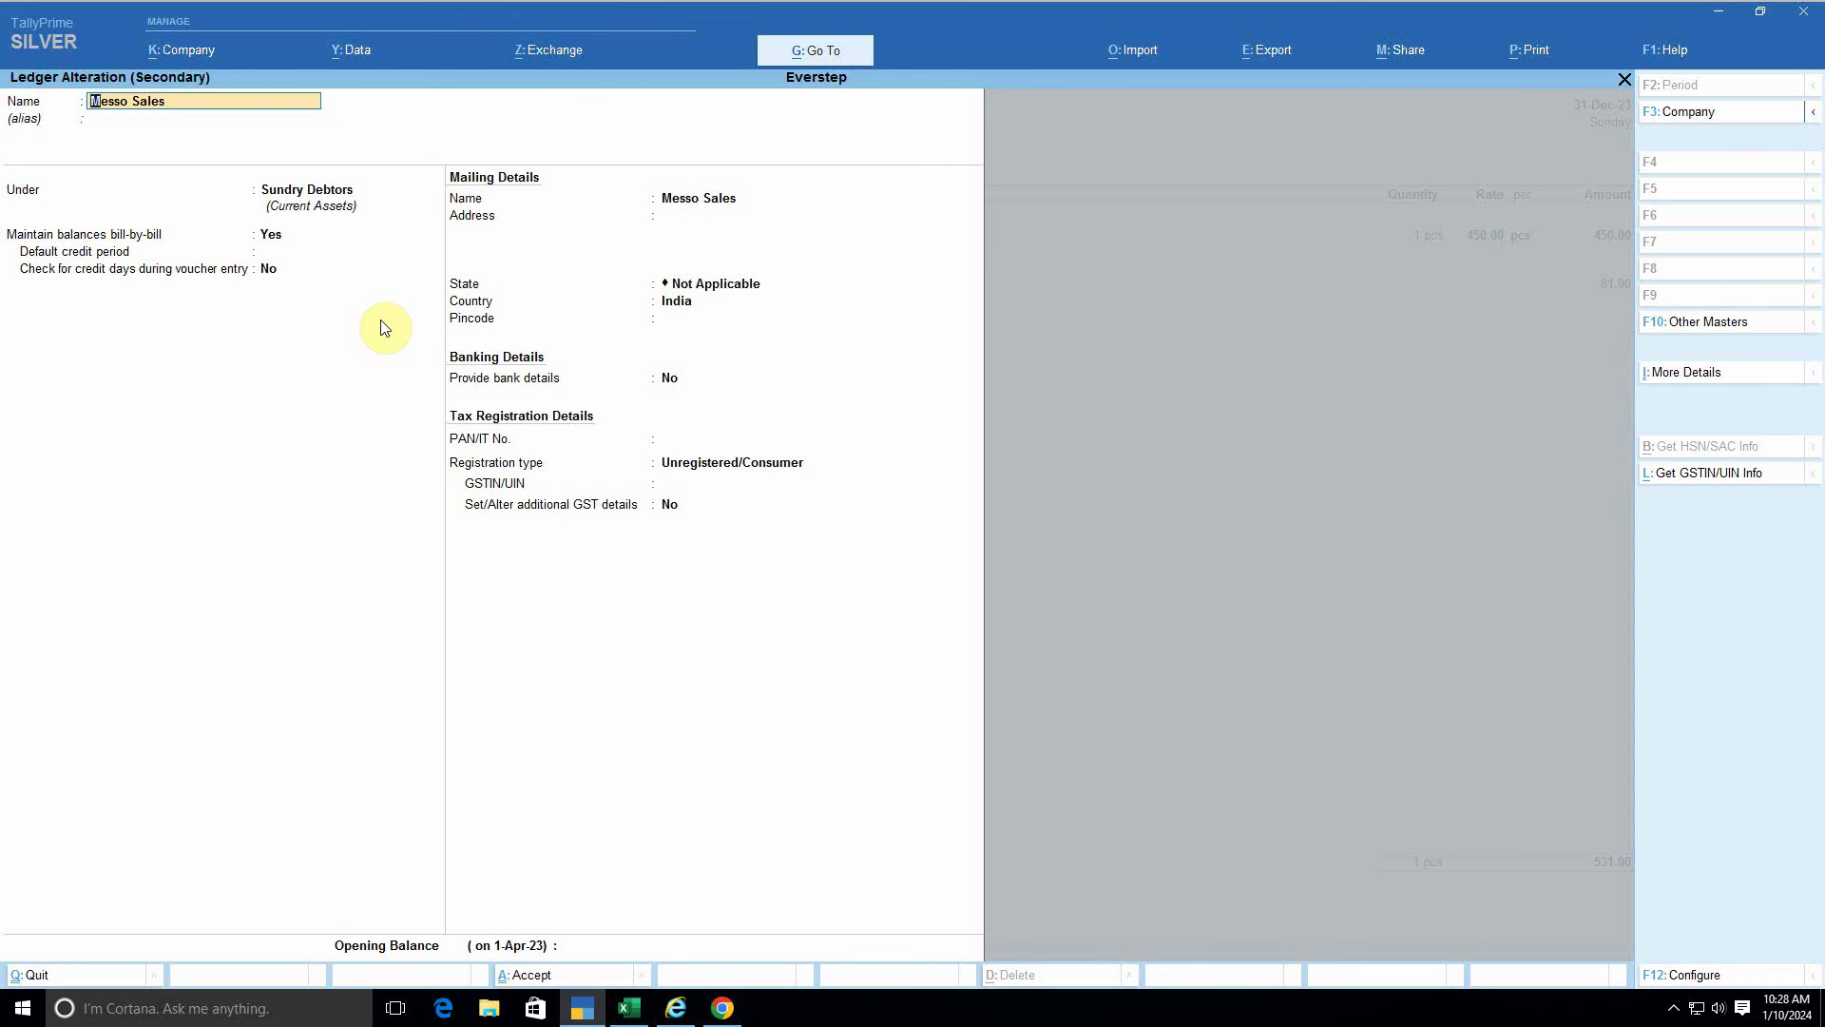
{"action": "type", "text": "MN"}
{"action": "key", "text": "BackSpace"}
{"action": "type", "text": "l"}
{"action": "key", "text": "Return"}
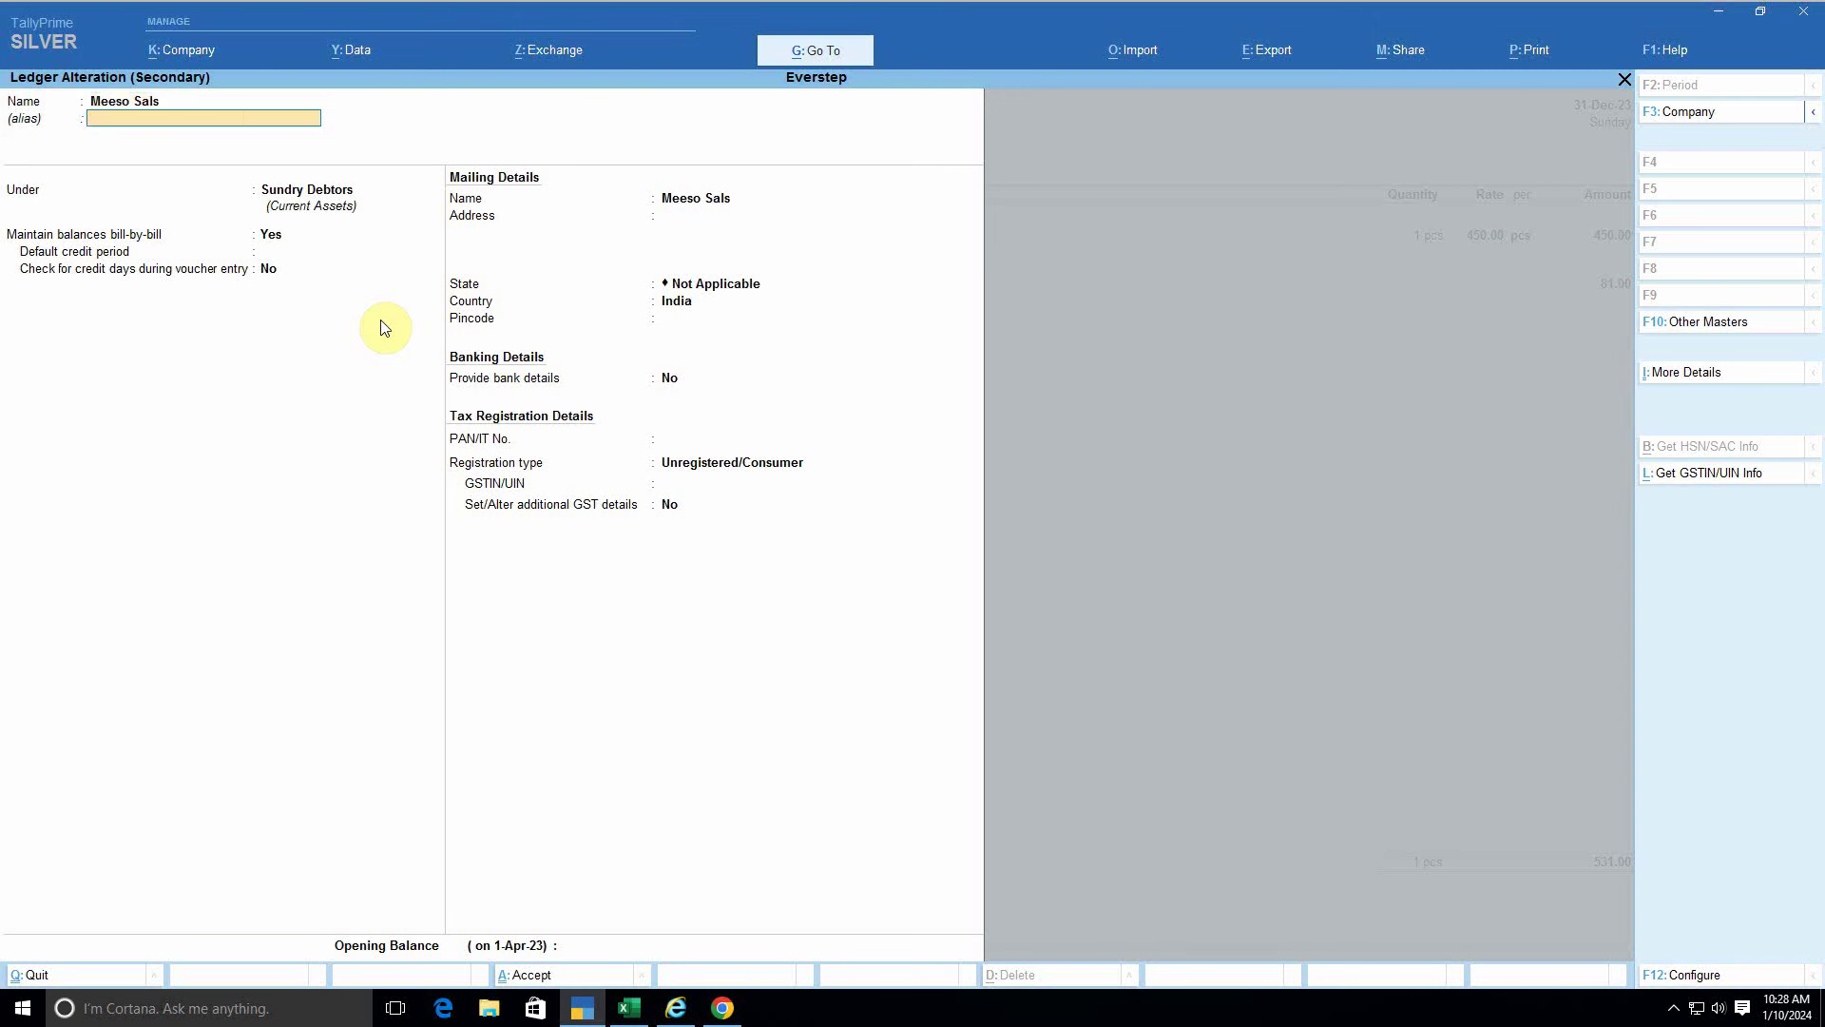
{"action": "key", "text": "BackSpace"}
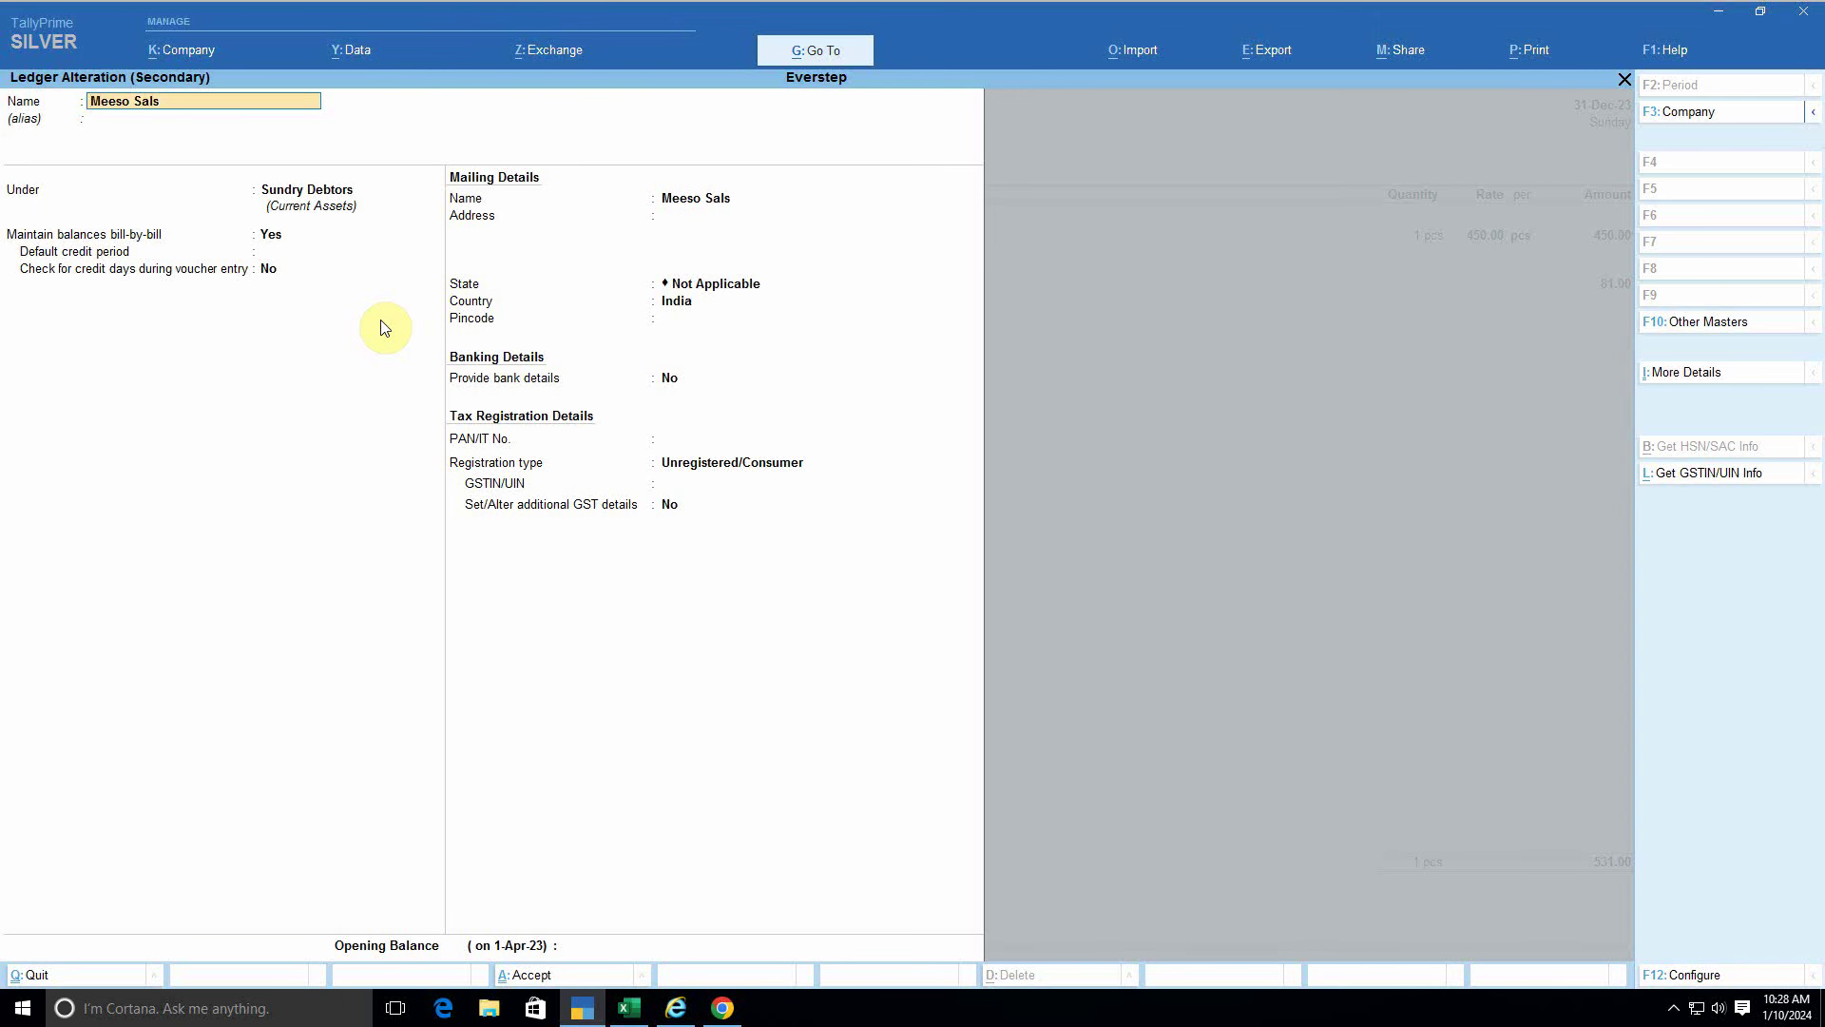
{"action": "key", "text": "BackSpace"}
{"action": "key", "text": "BackSpace"}
{"action": "type", "text": "les"}
Step: Accept the ledger's remaining group, mailing and tax registration details, keeping Unregistered/Consumer, and save the ledger
{"action": "key", "text": "Return"}
{"action": "key", "text": "Return"}
{"action": "key", "text": "Return"}
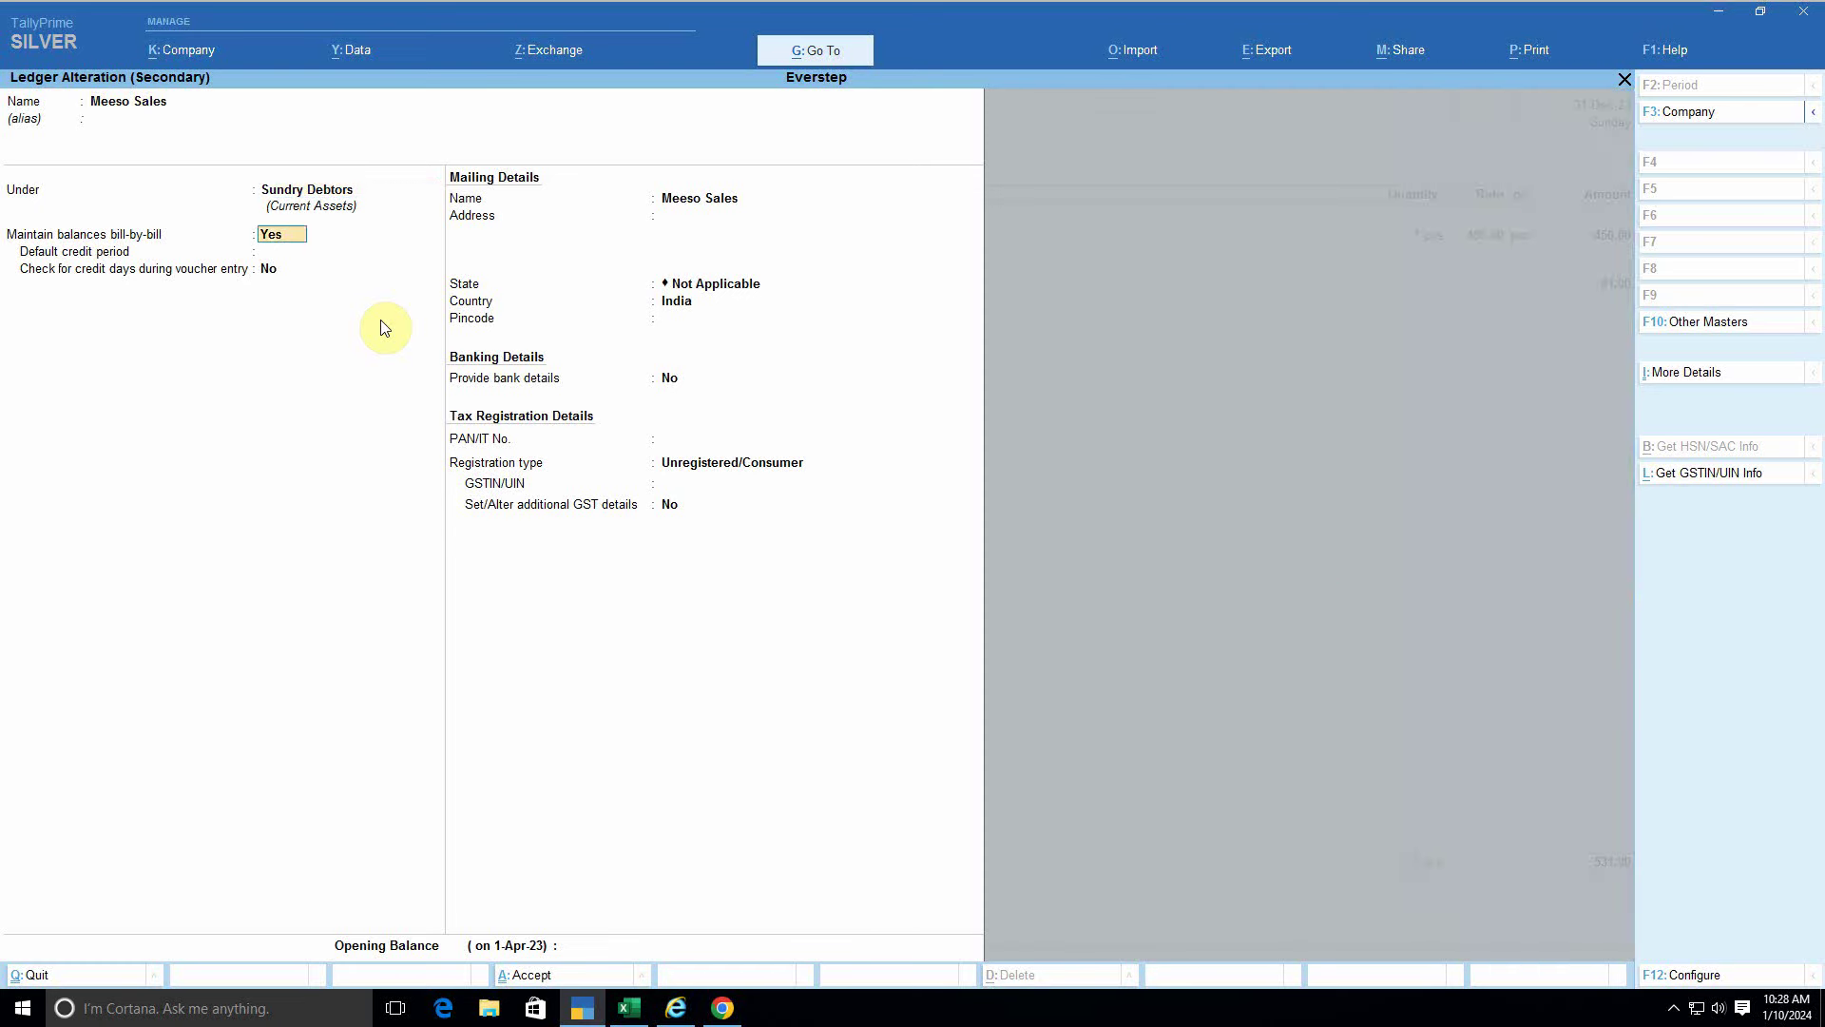
{"action": "key", "text": "Return"}
{"action": "key", "text": "Return"}
{"action": "key", "text": "Return"}
{"action": "key", "text": "Return"}
{"action": "key", "text": "Return"}
{"action": "key", "text": "Return"}
{"action": "key", "text": "Return"}
{"action": "key", "text": "Return"}
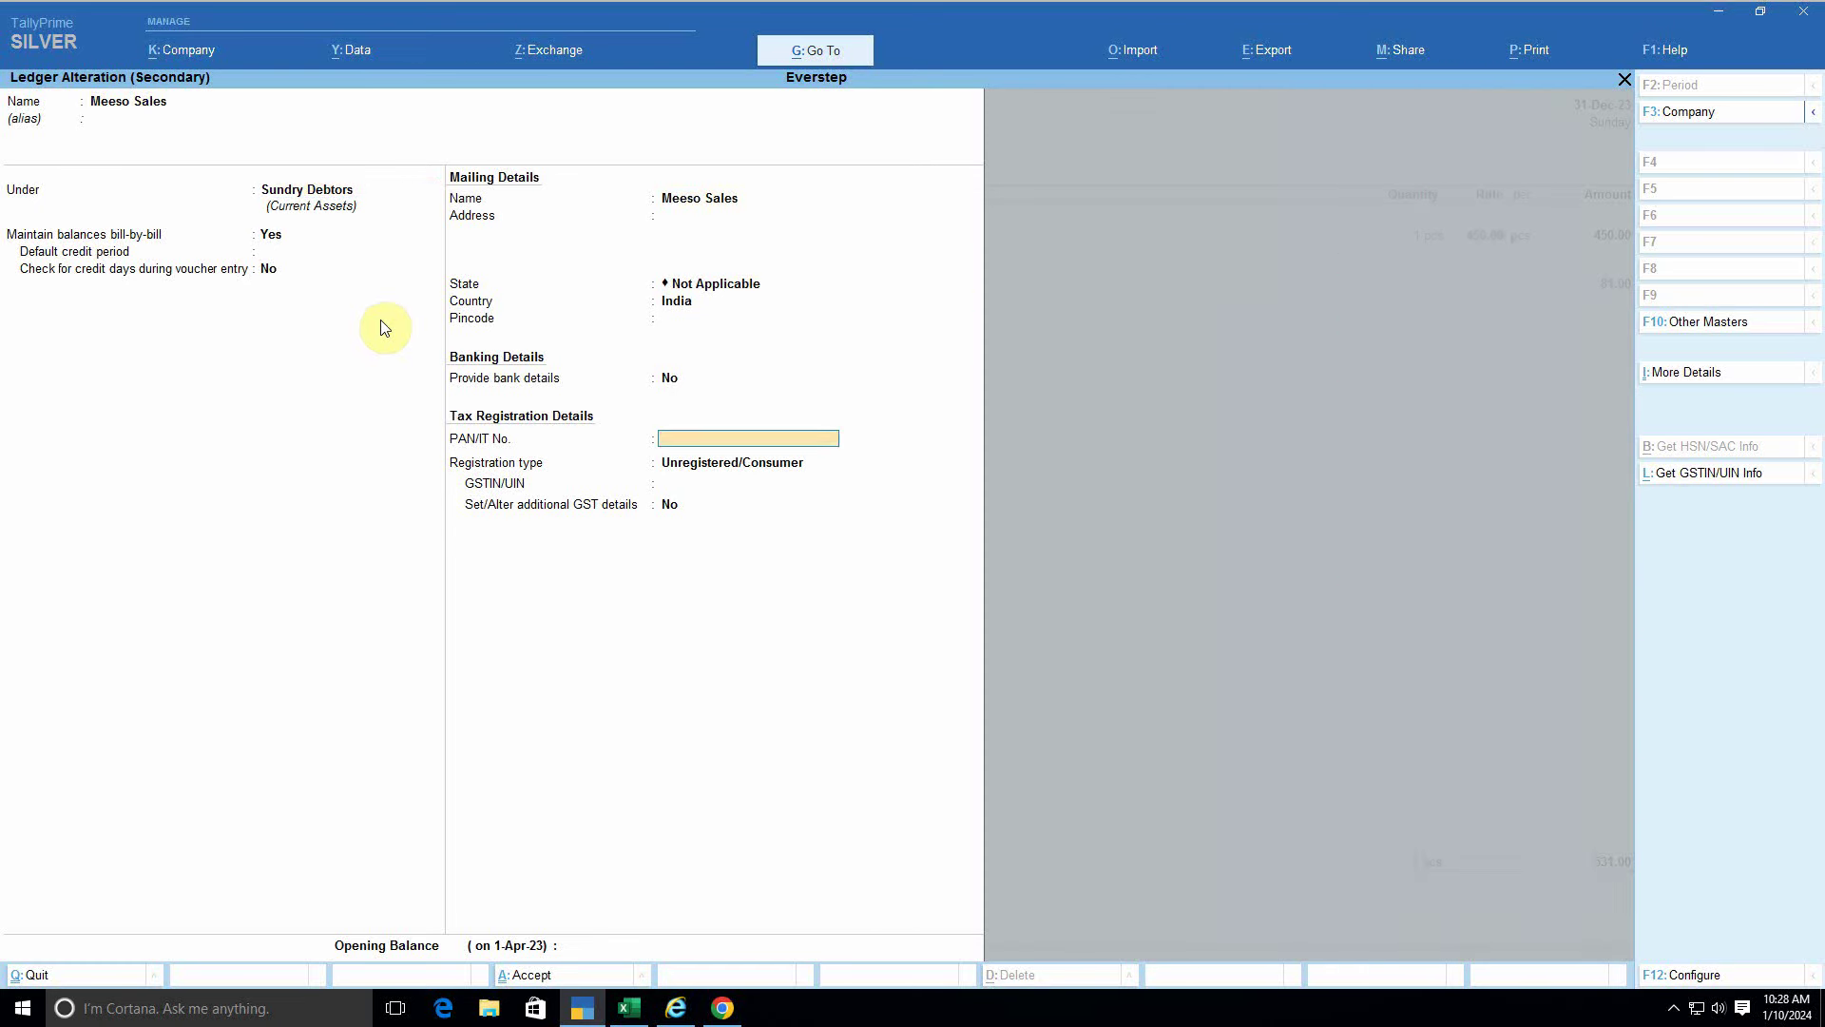
{"action": "key", "text": "Return"}
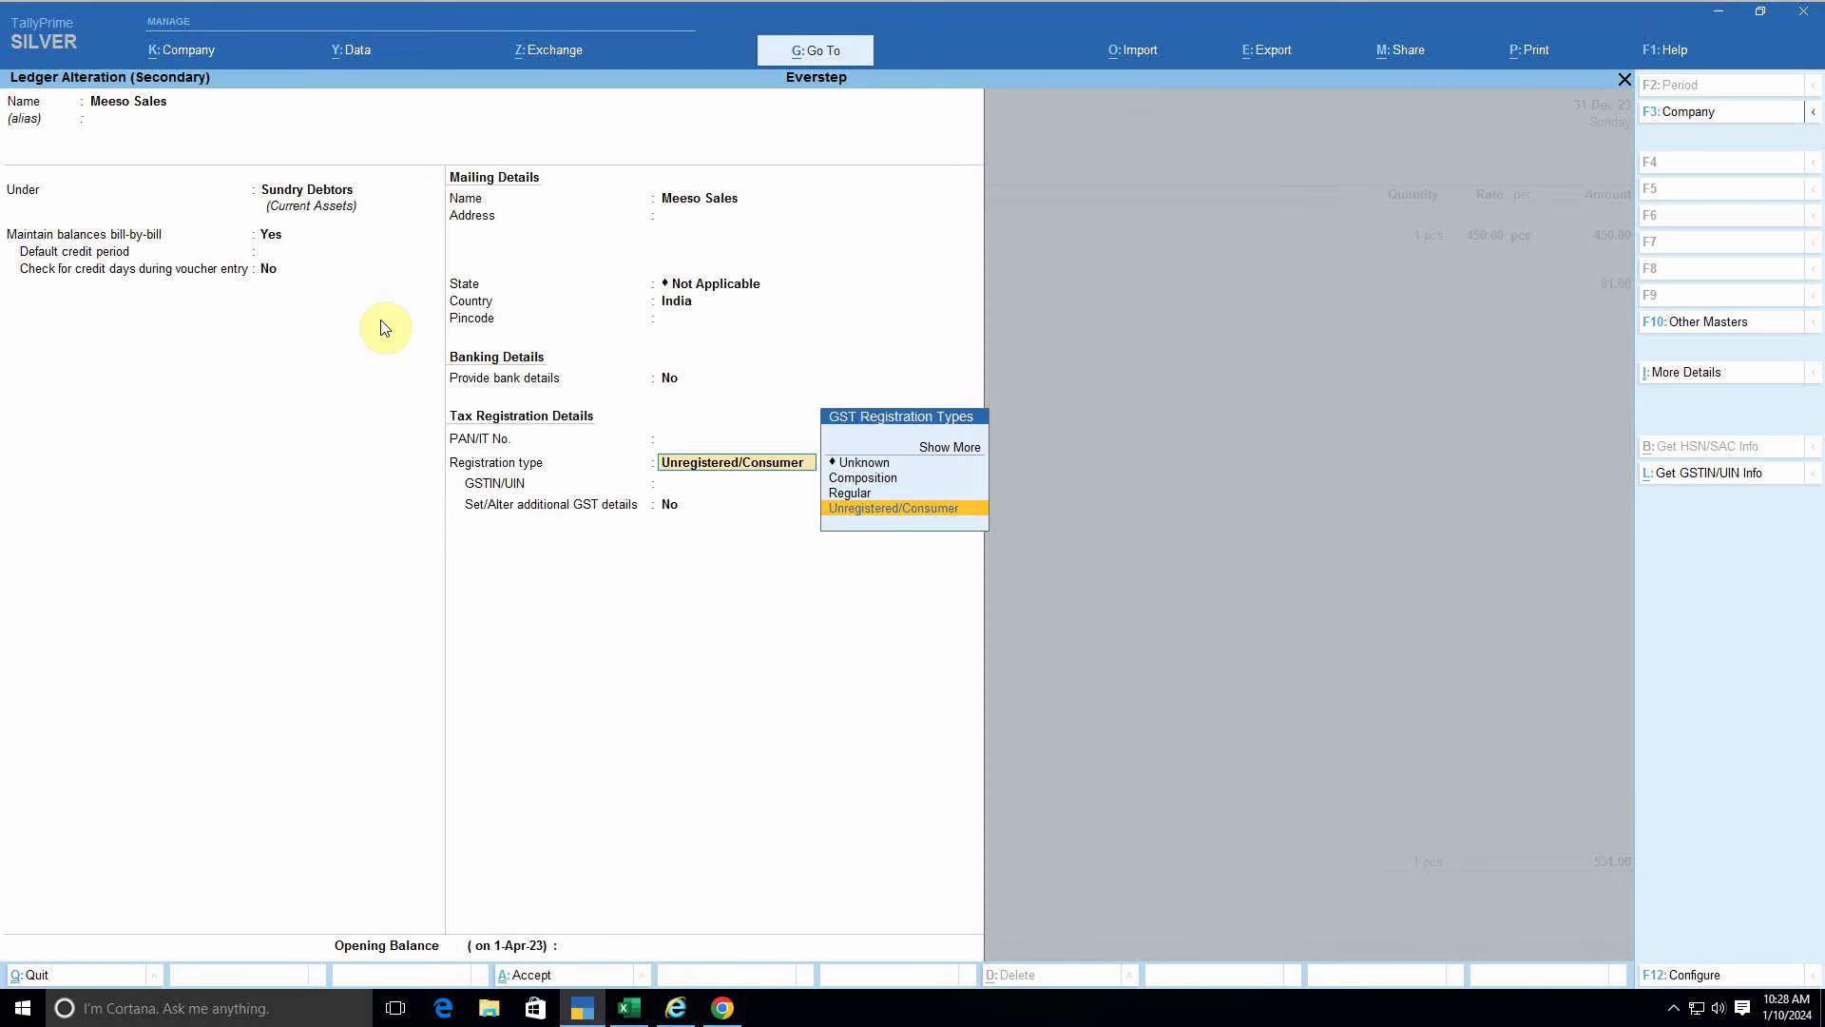
{"action": "key", "text": "Return"}
{"action": "key", "text": "Return"}
{"action": "key", "text": "Return"}
{"action": "key", "text": "Return"}
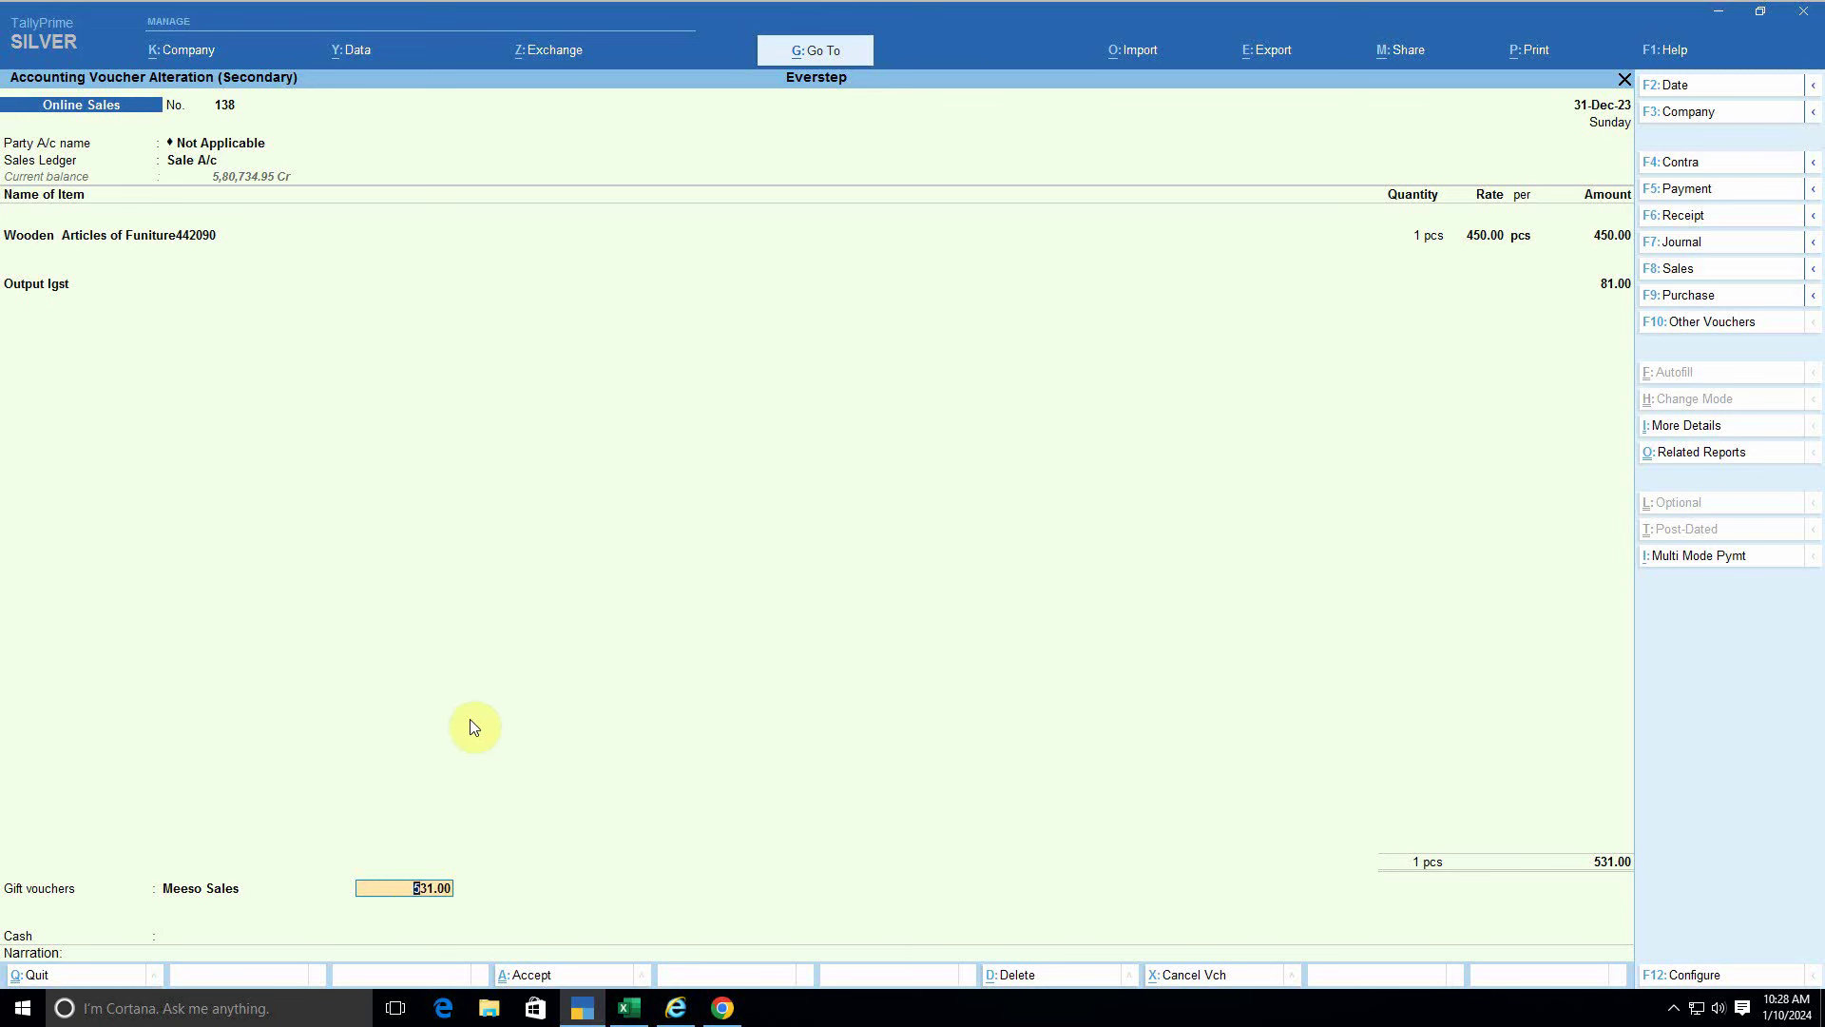
Step: Keep the gift voucher amount, save the Online Sales voucher, and return to the B2C (Small) Invoices state-wise summary
{"action": "key", "text": "Return"}
{"action": "key", "text": "Return"}
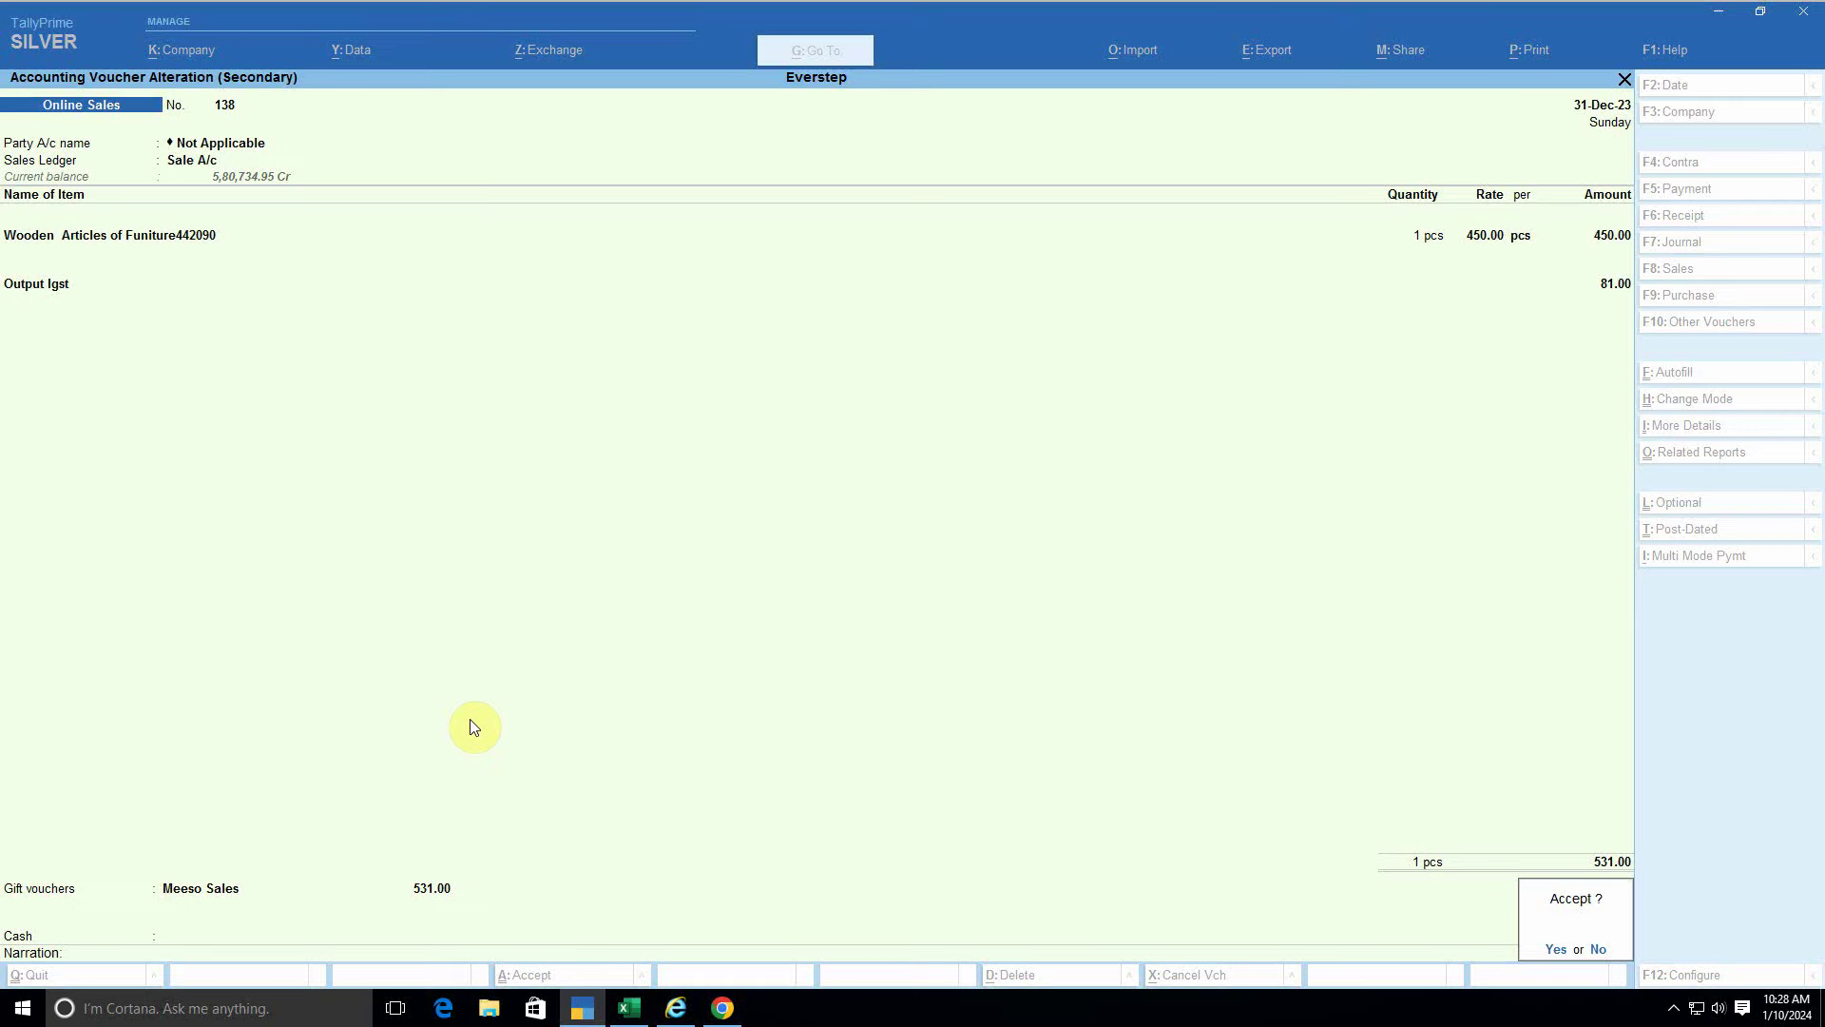
{"action": "key", "text": "y"}
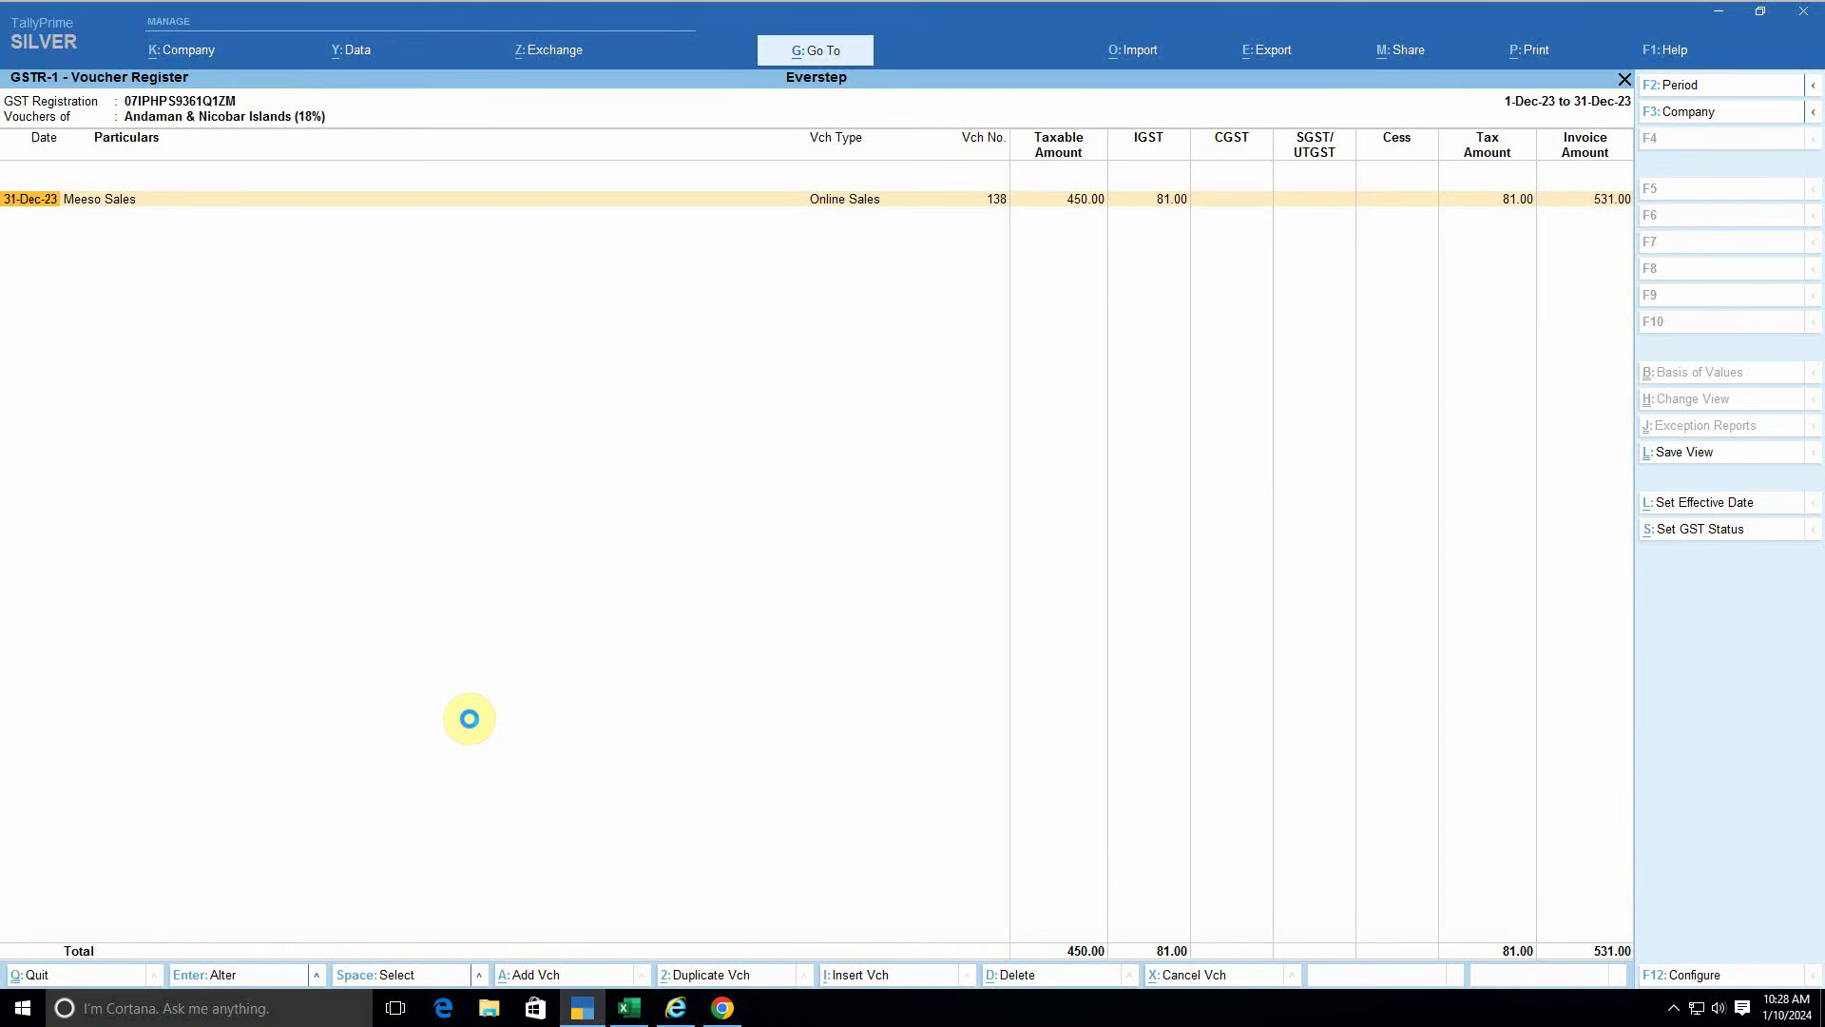
{"action": "key", "text": "Escape"}
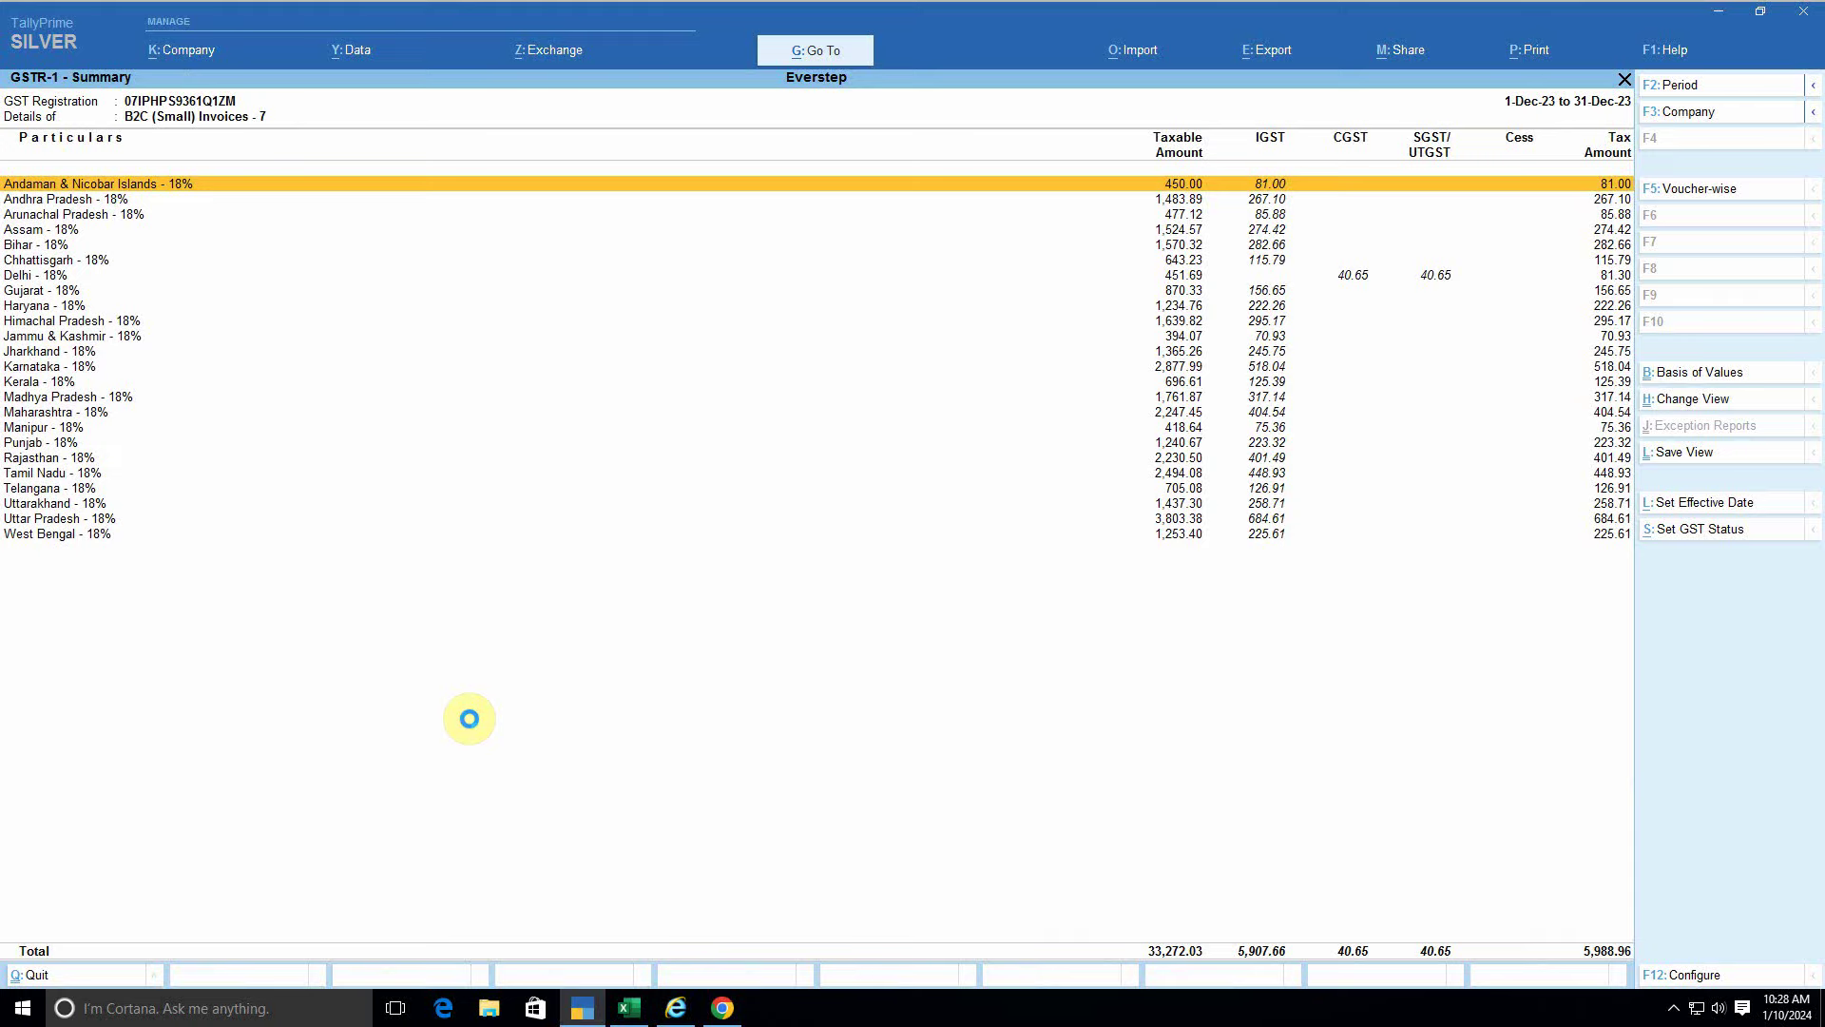
Step: Close the GSTR-1 reports and display the Meeso Sales ledger vouchers to review the Online Sales entries
{"action": "key", "text": "Escape"}
{"action": "key", "text": "Escape"}
{"action": "key", "text": "Escape"}
{"action": "key", "text": "Escape"}
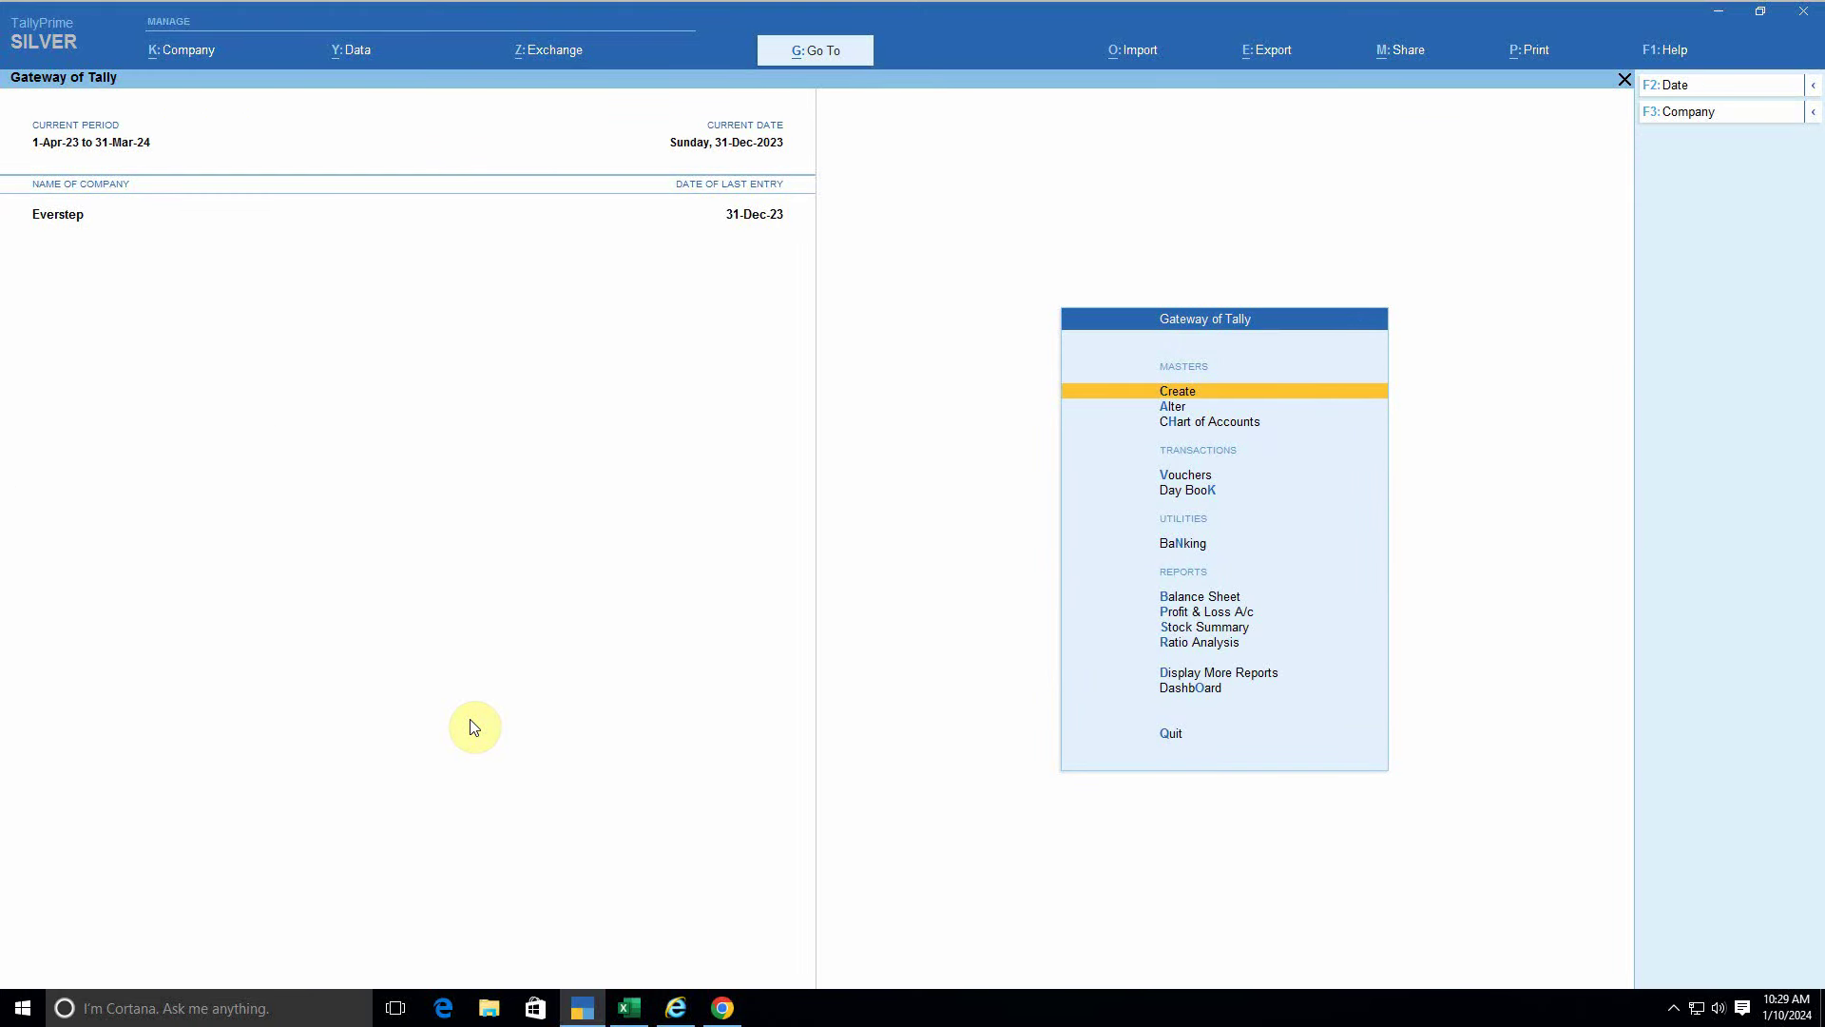
{"action": "type", "text": "dalMe"}
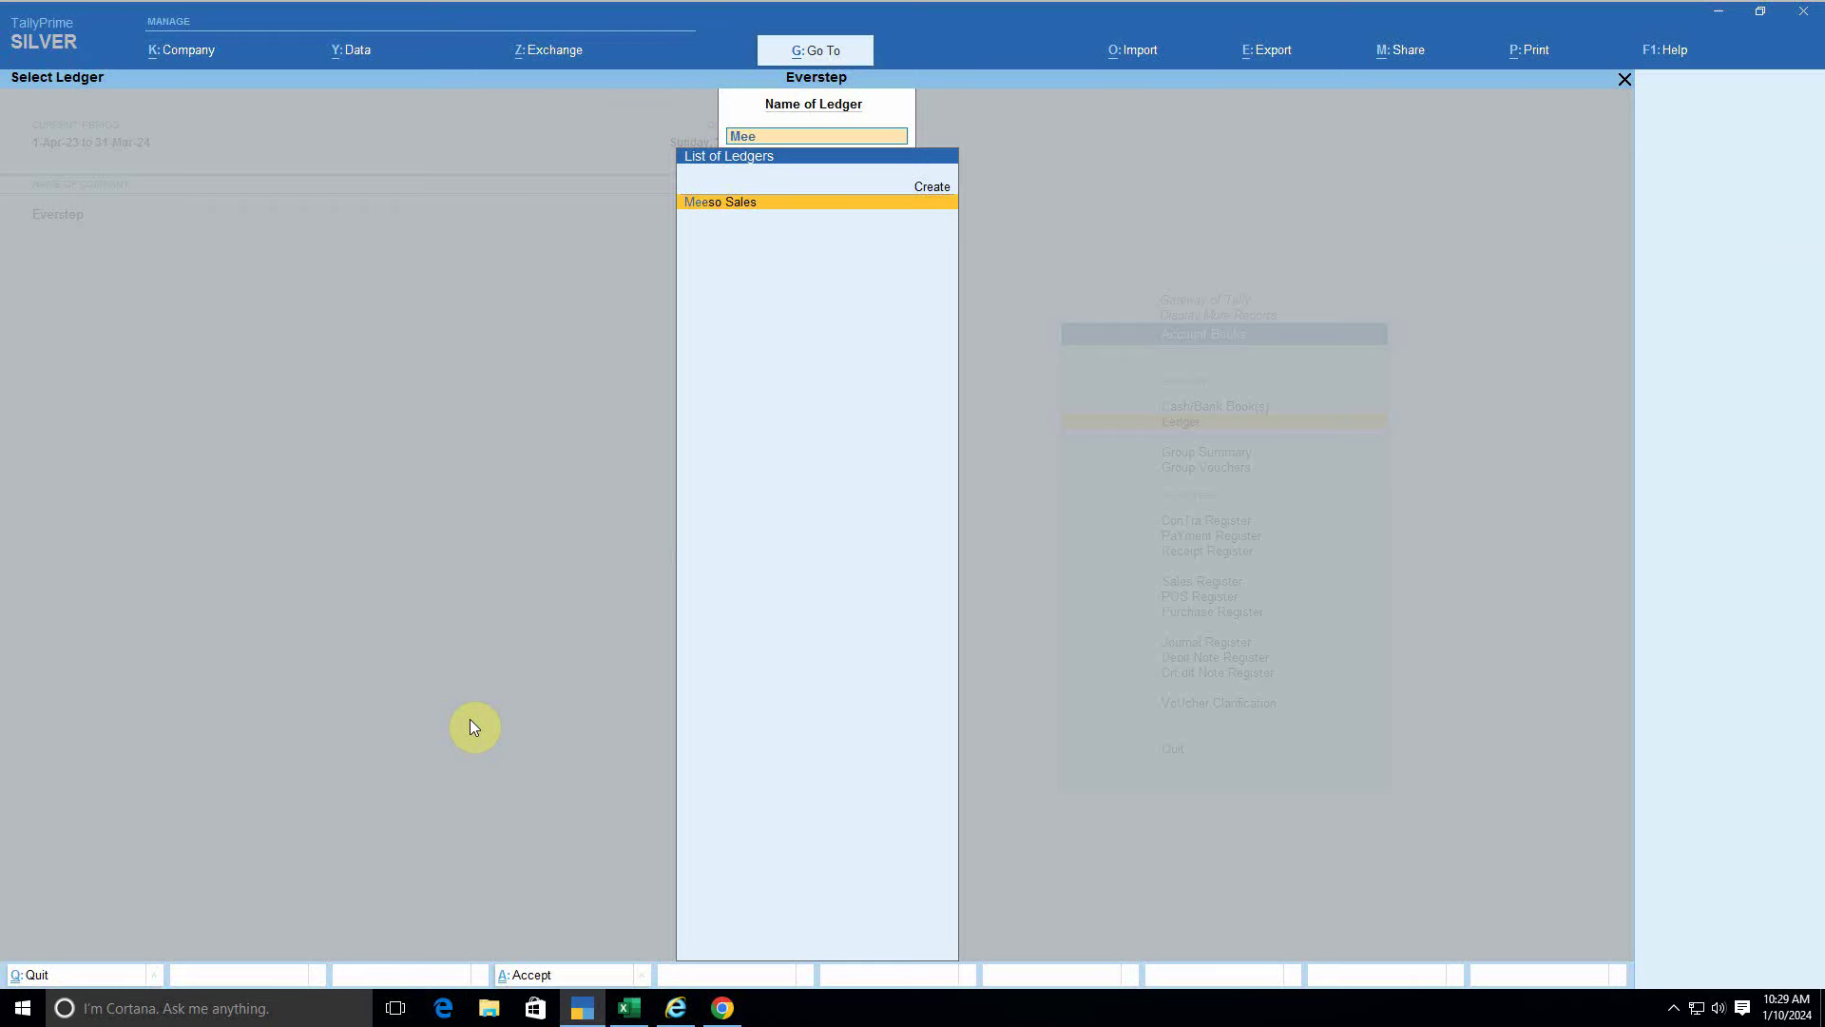
{"action": "key", "text": "Return"}
{"action": "key", "text": "space"}
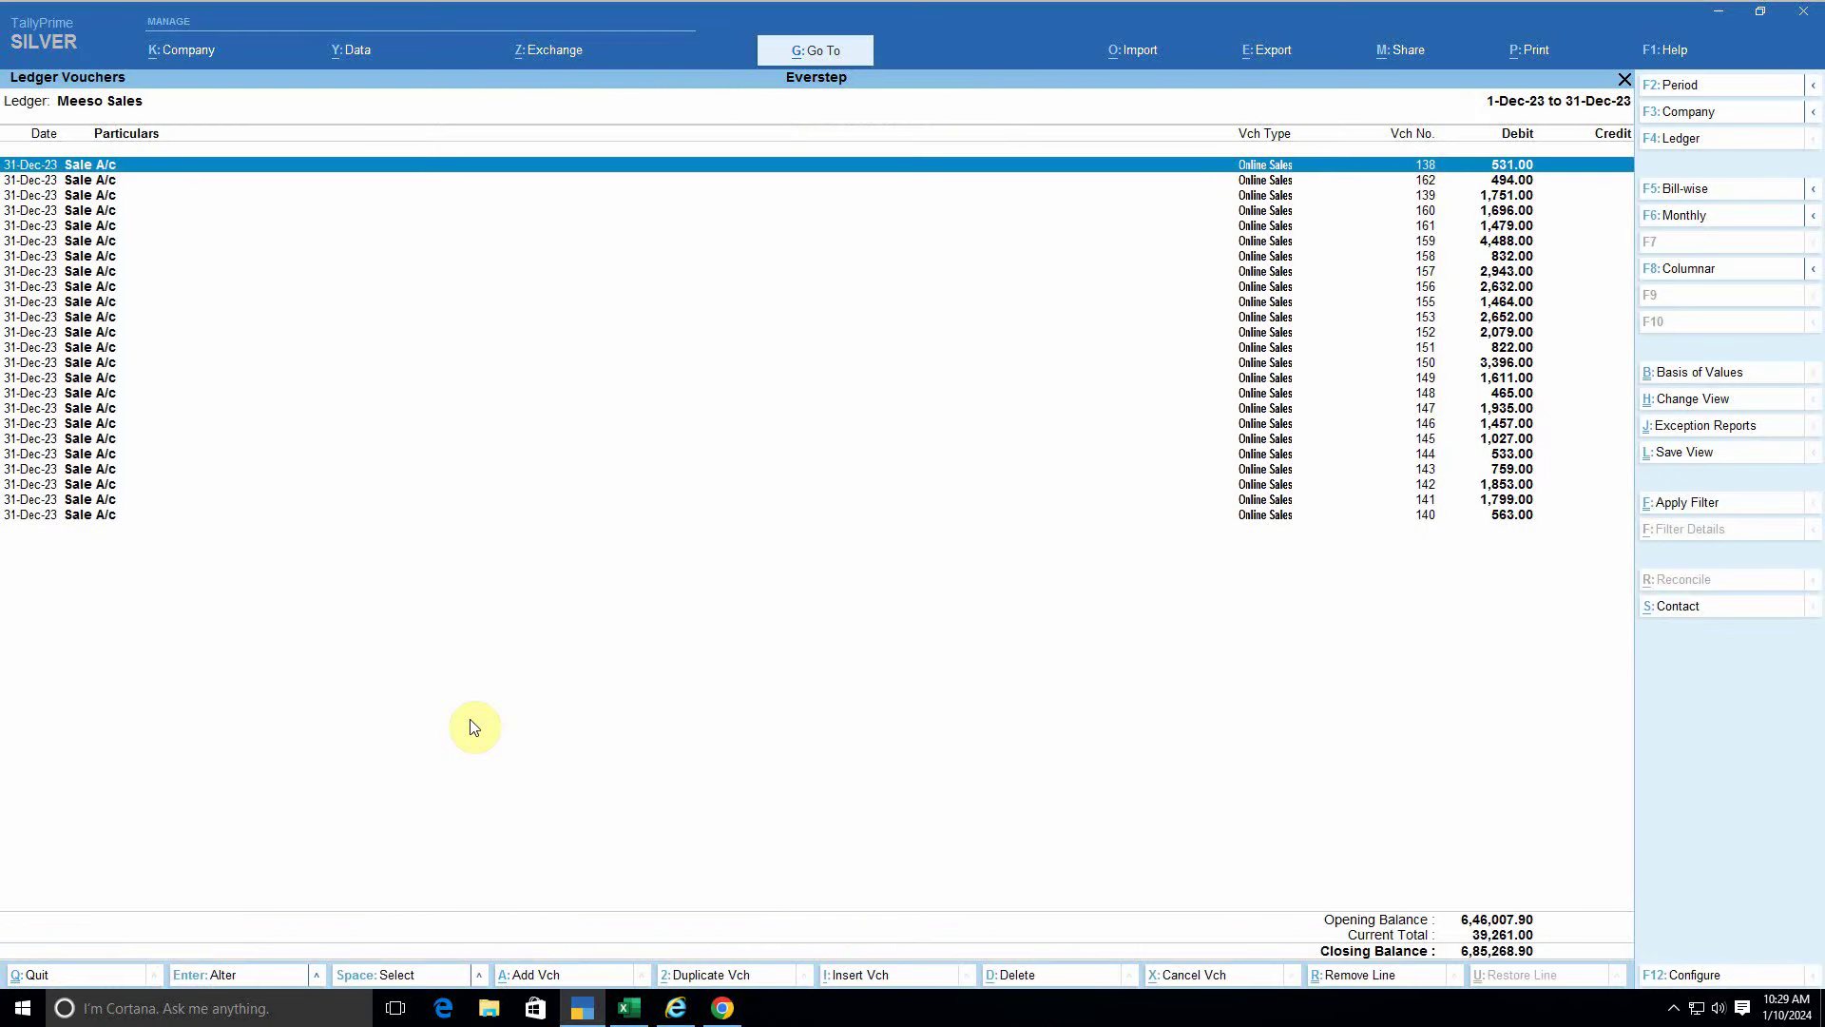
{"action": "key", "text": "space"}
Step: Leave the Meeso Sales ledger and open the GSTR-1 return from the GST reports
{"action": "key", "text": "Escape"}
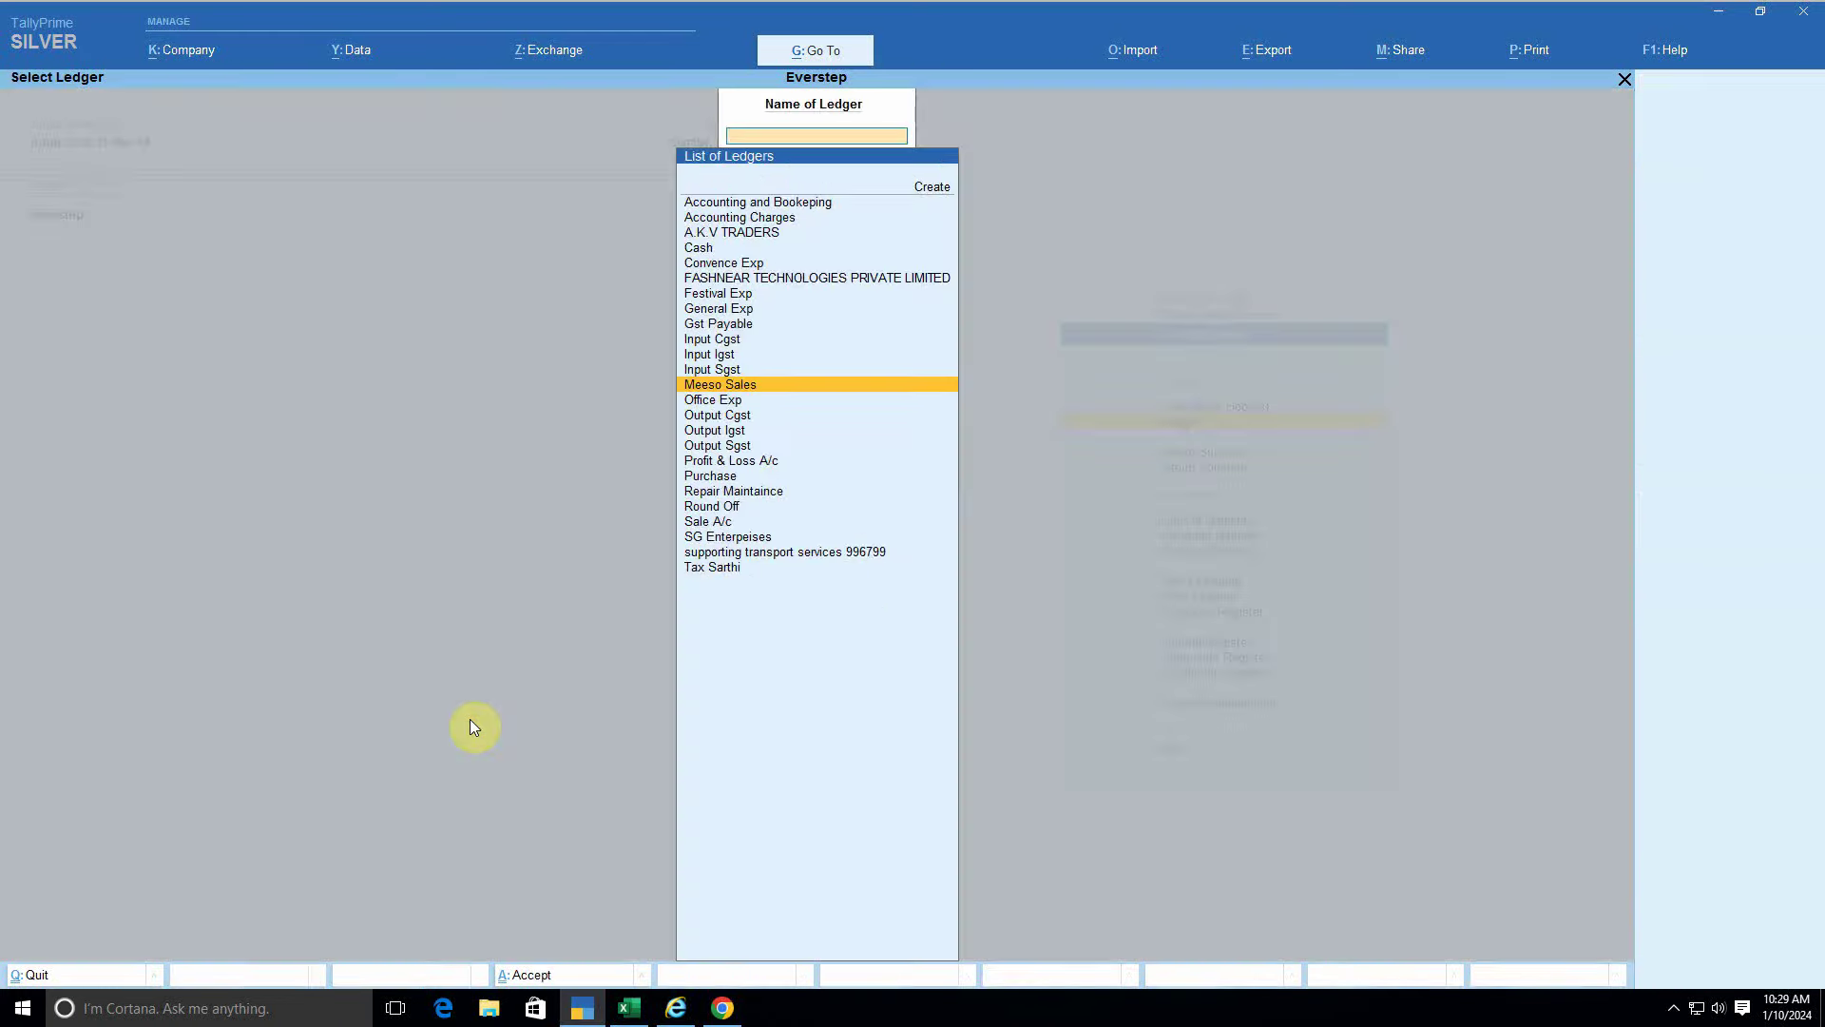
{"action": "key", "text": "Escape"}
{"action": "key", "text": "Escape"}
{"action": "key", "text": "Escape"}
{"action": "key", "text": "Home"}
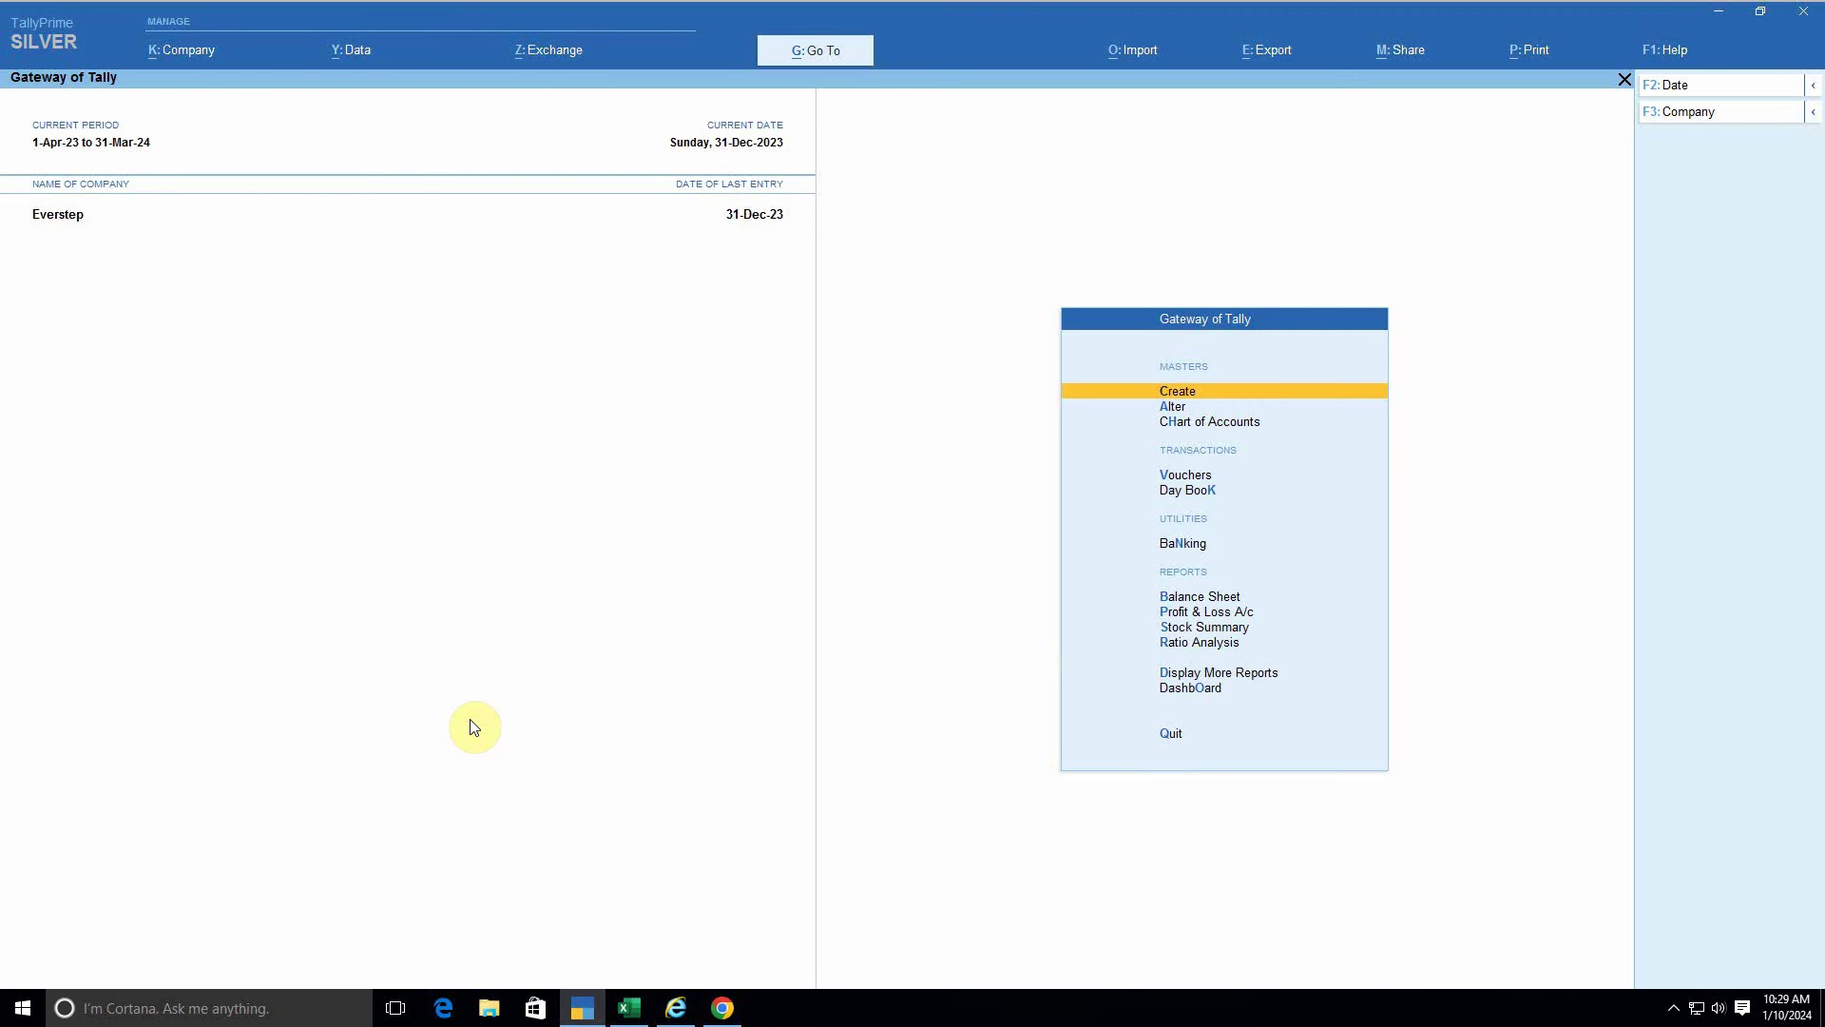
{"action": "key", "text": "d"}
{"action": "key", "text": "g"}
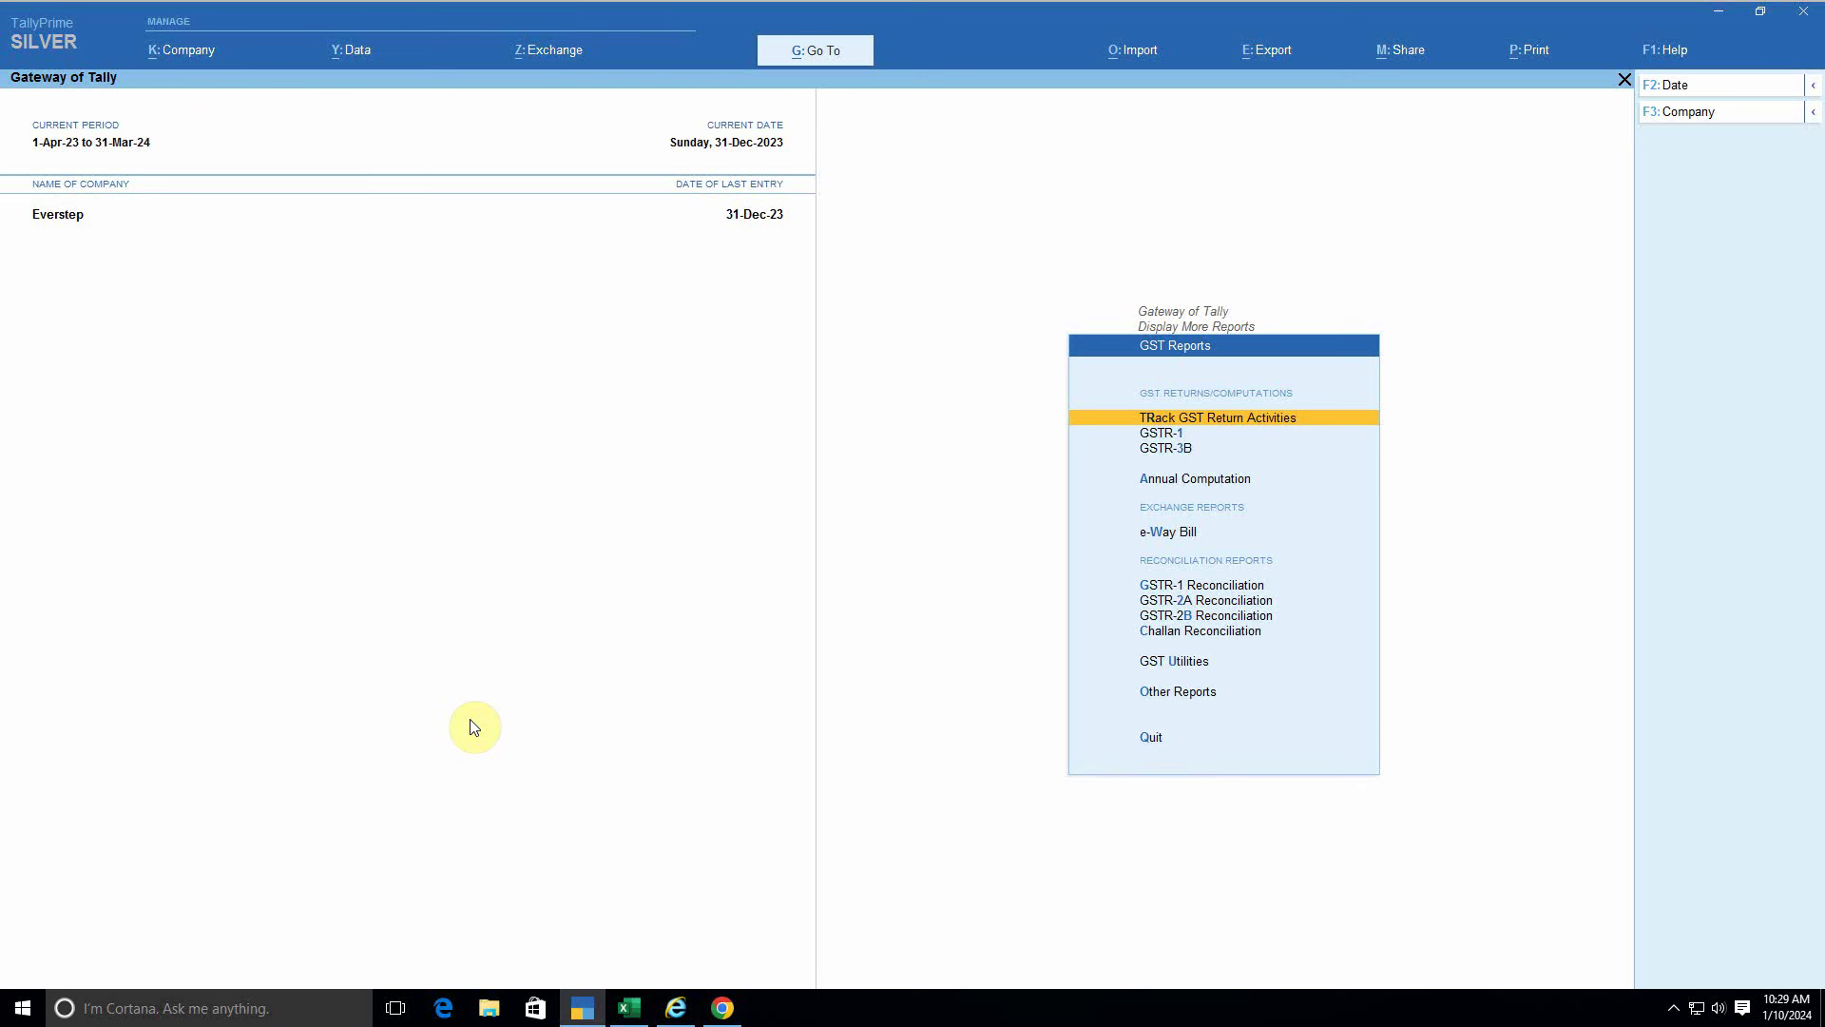
{"action": "key", "text": "Down"}
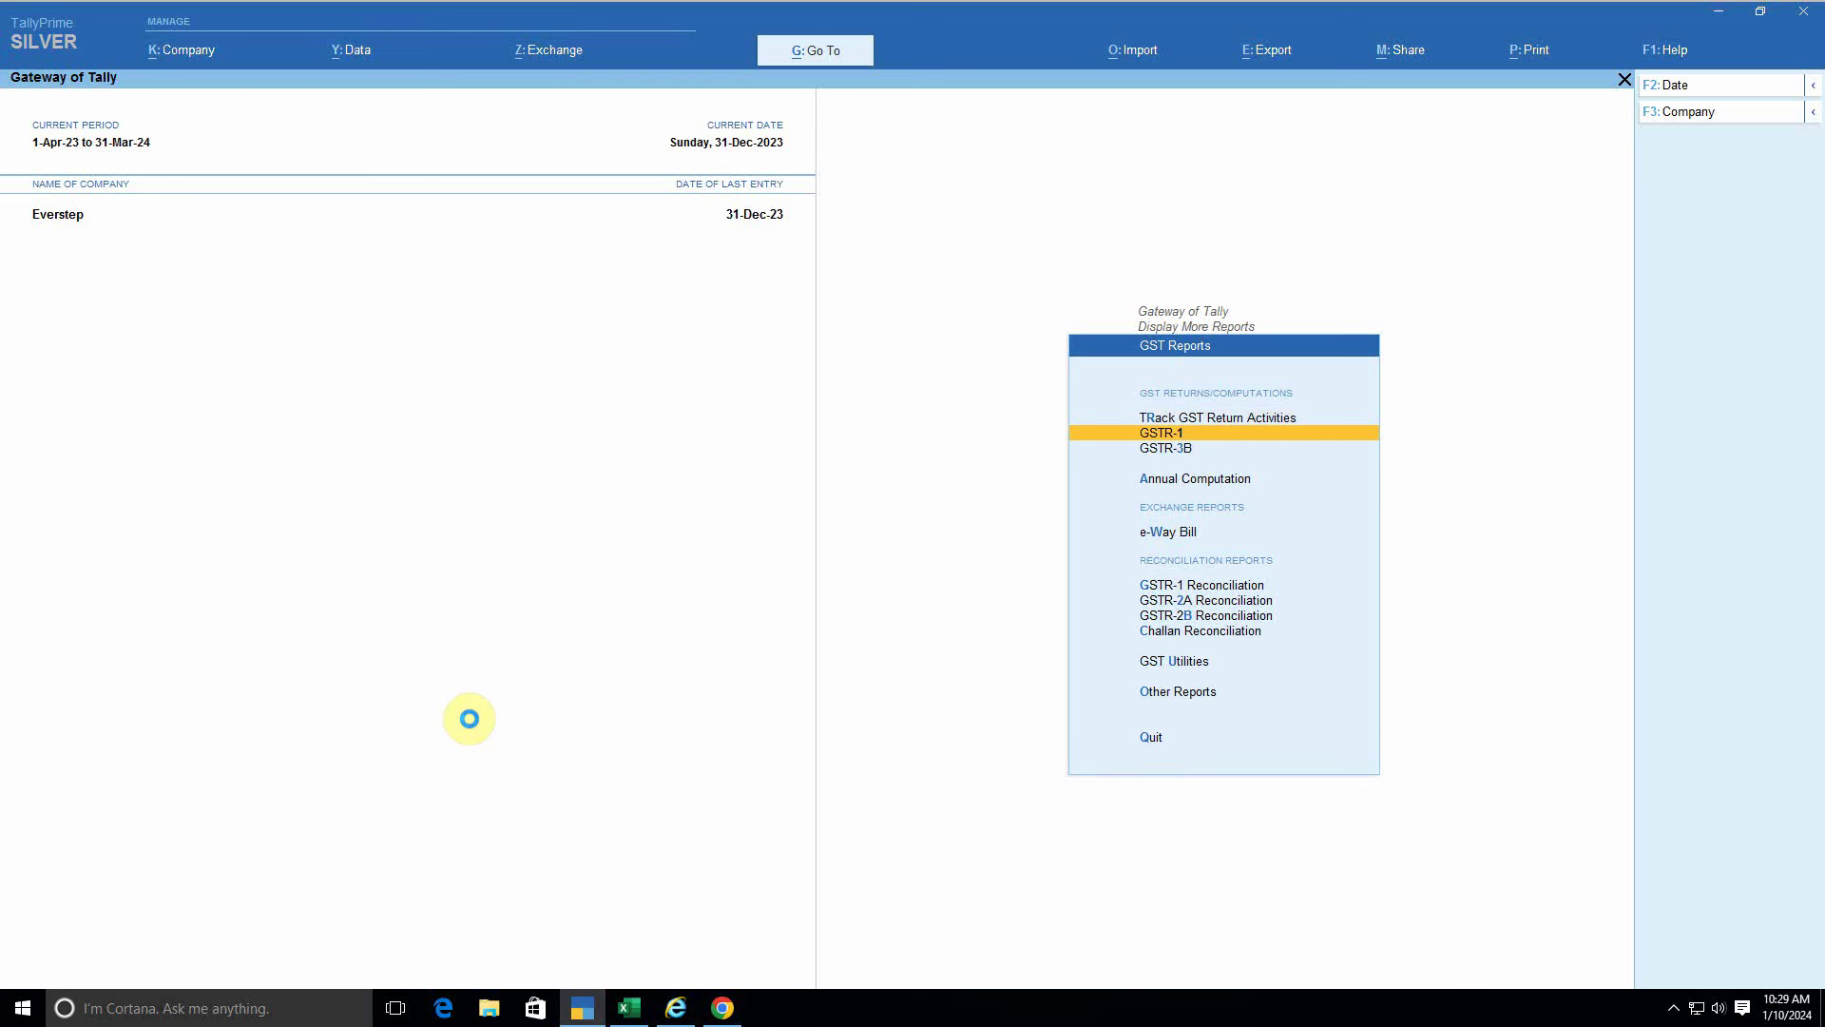
{"action": "key", "text": "Return"}
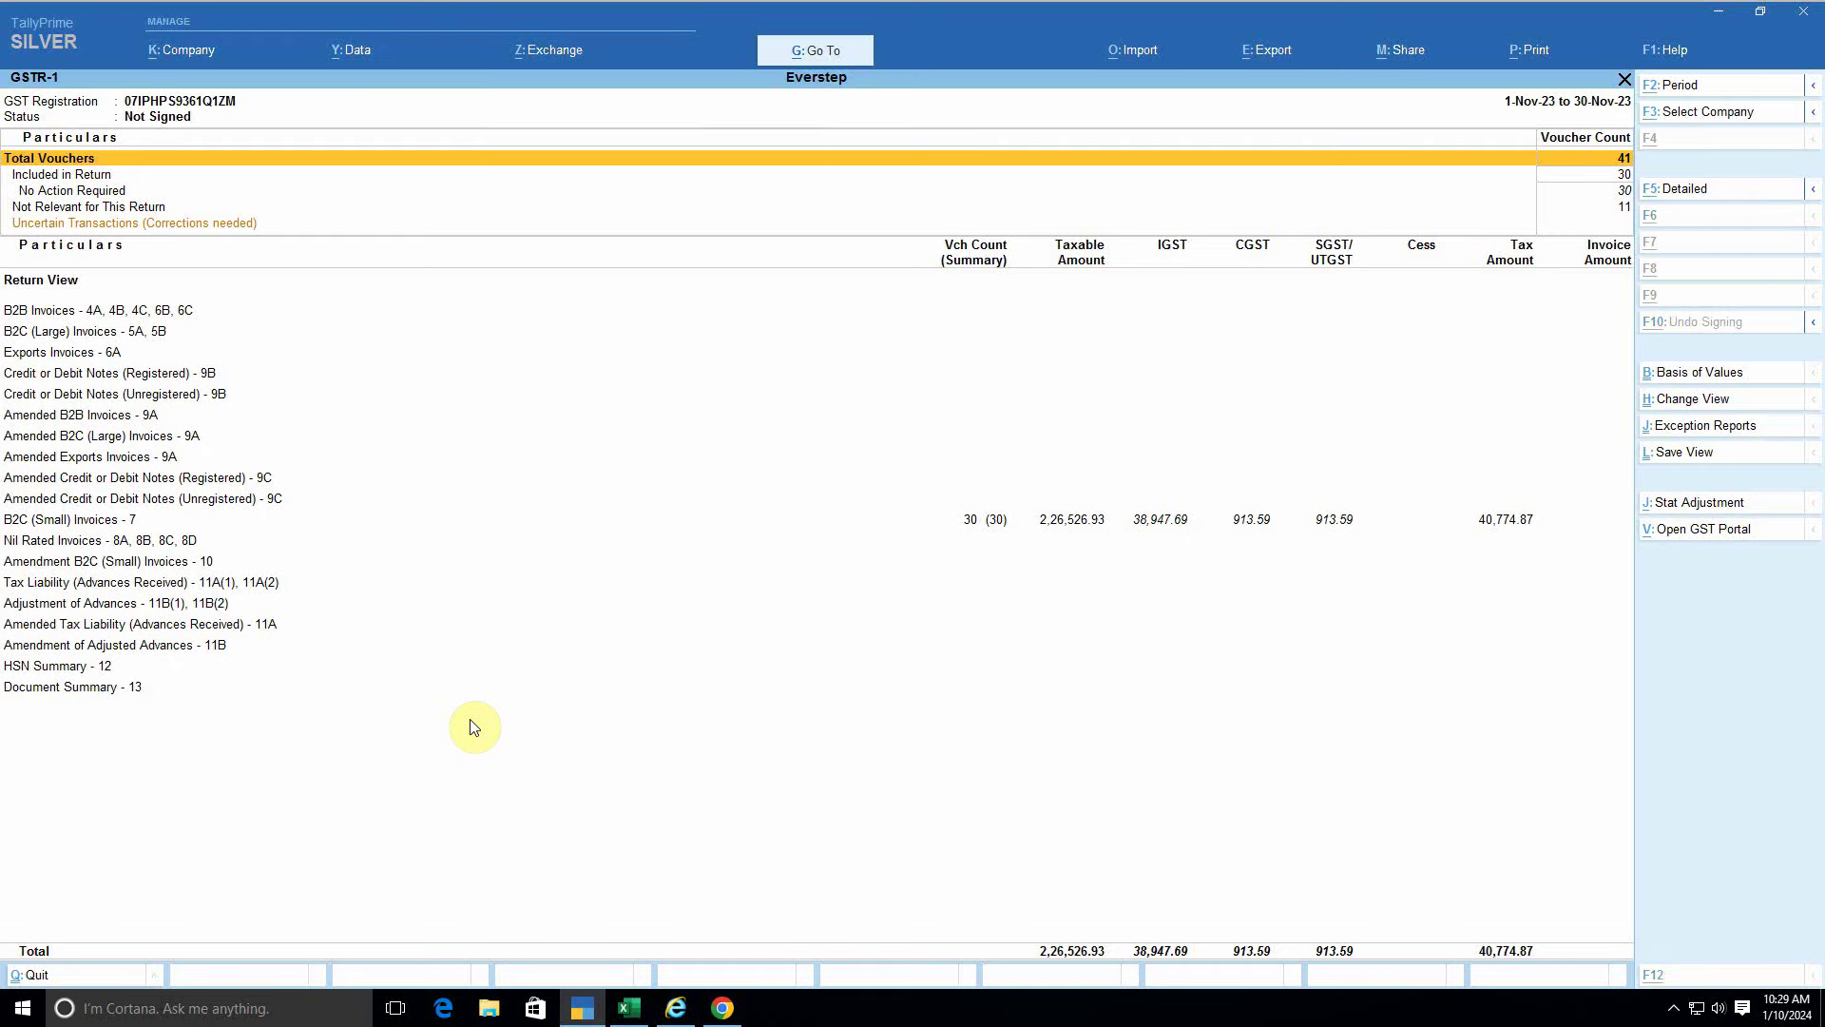
Step: Set the GSTR-1 report period from 1-12-2023 to 31-12-2023
{"action": "key", "text": "F2"}
{"action": "type", "text": "1-12"}
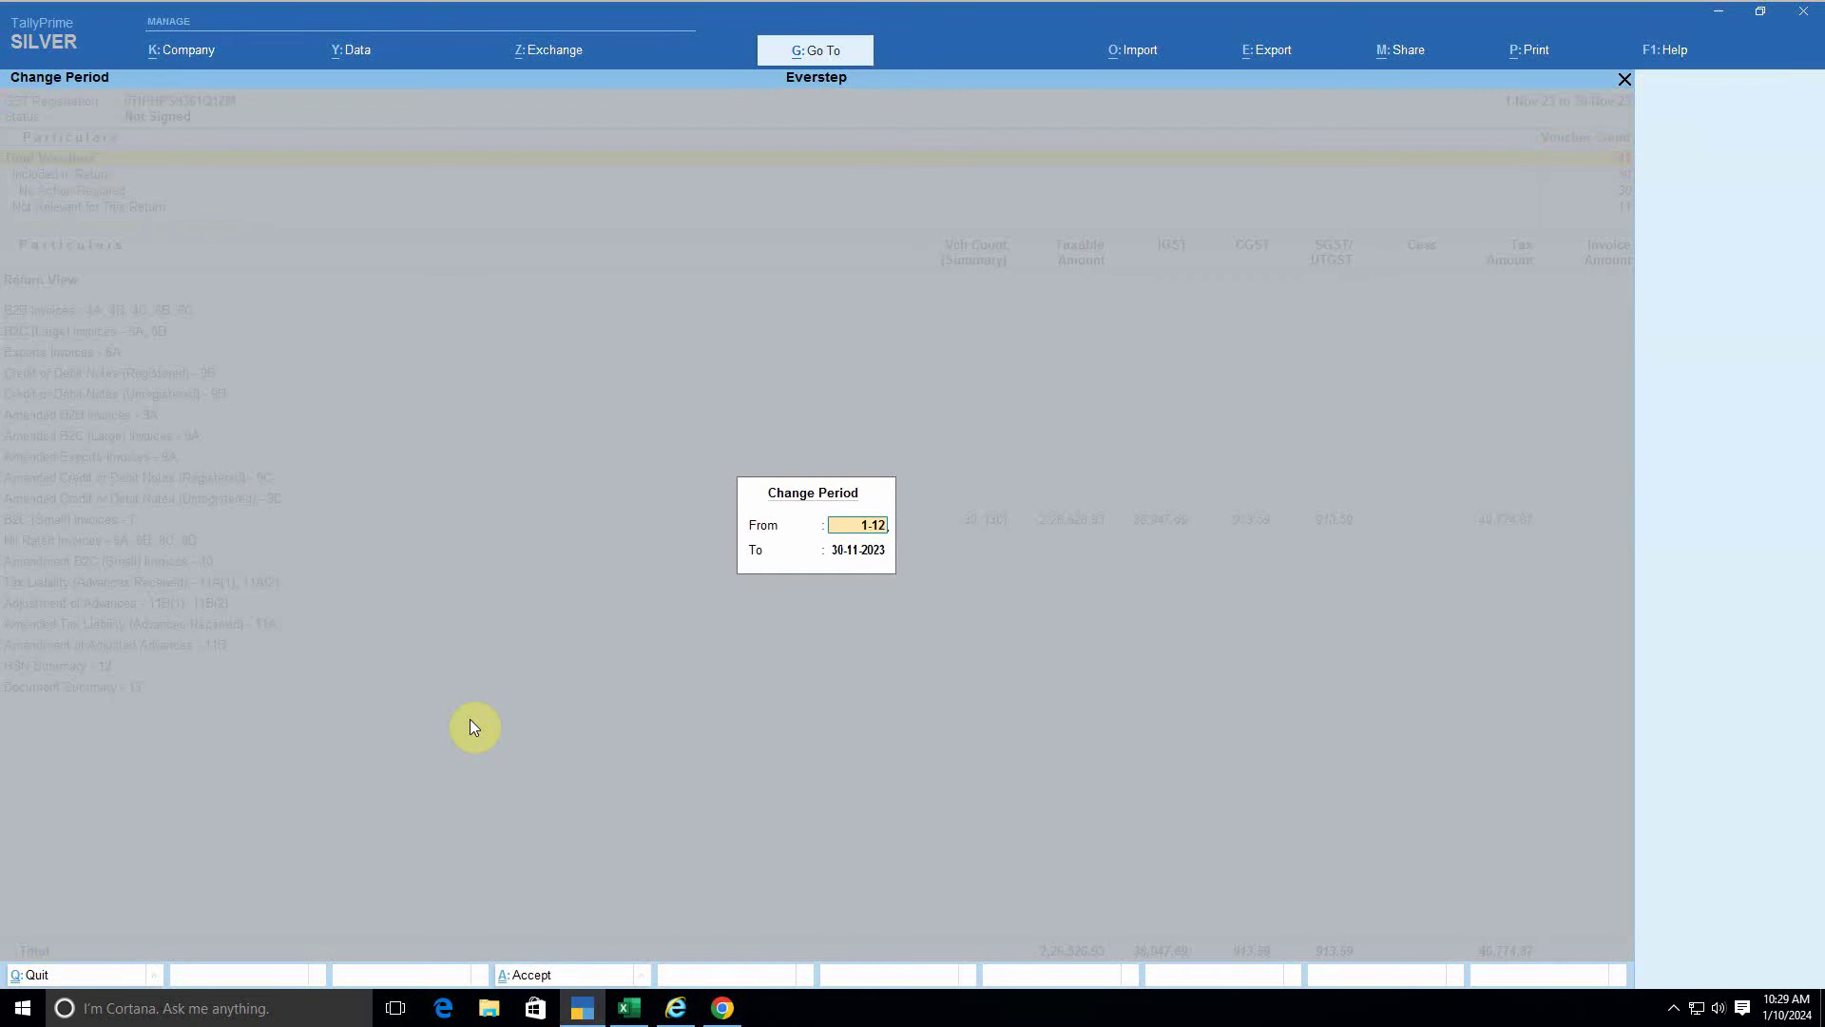
{"action": "type", "text": "-2023"}
{"action": "key", "text": "Return"}
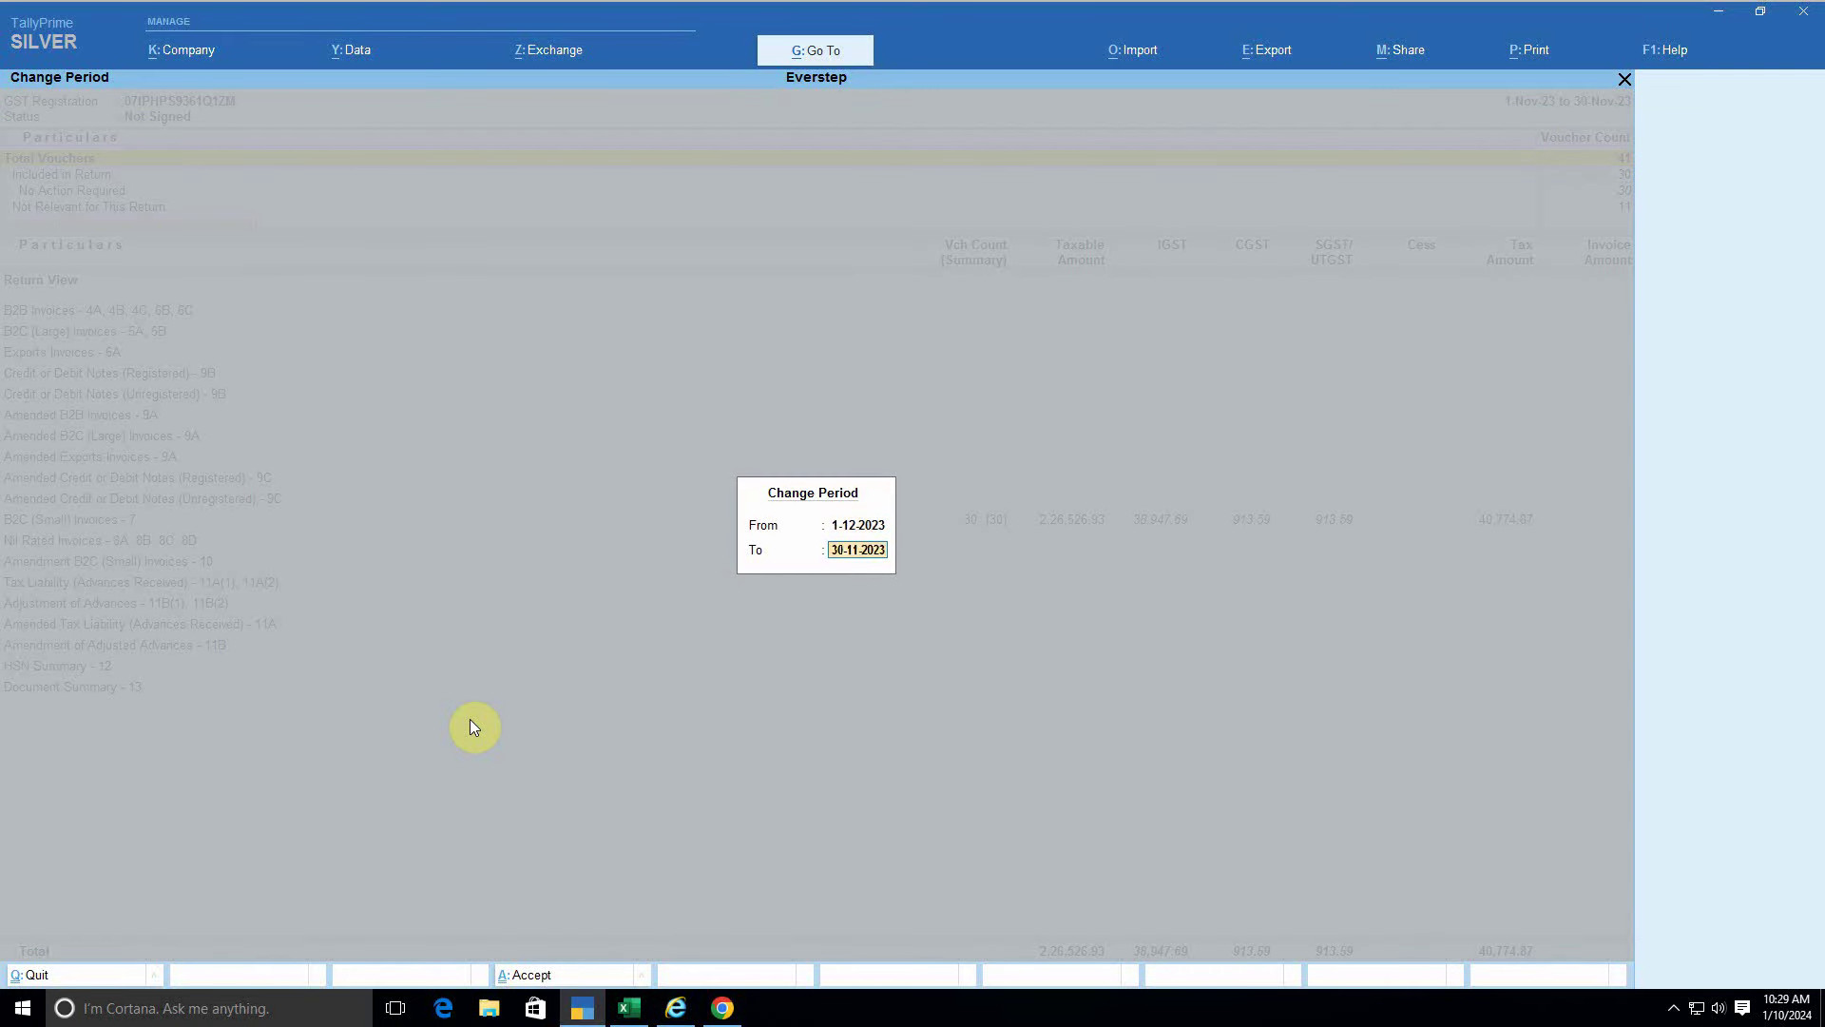
{"action": "type", "text": "31-12-2023"}
{"action": "key", "text": "Return"}
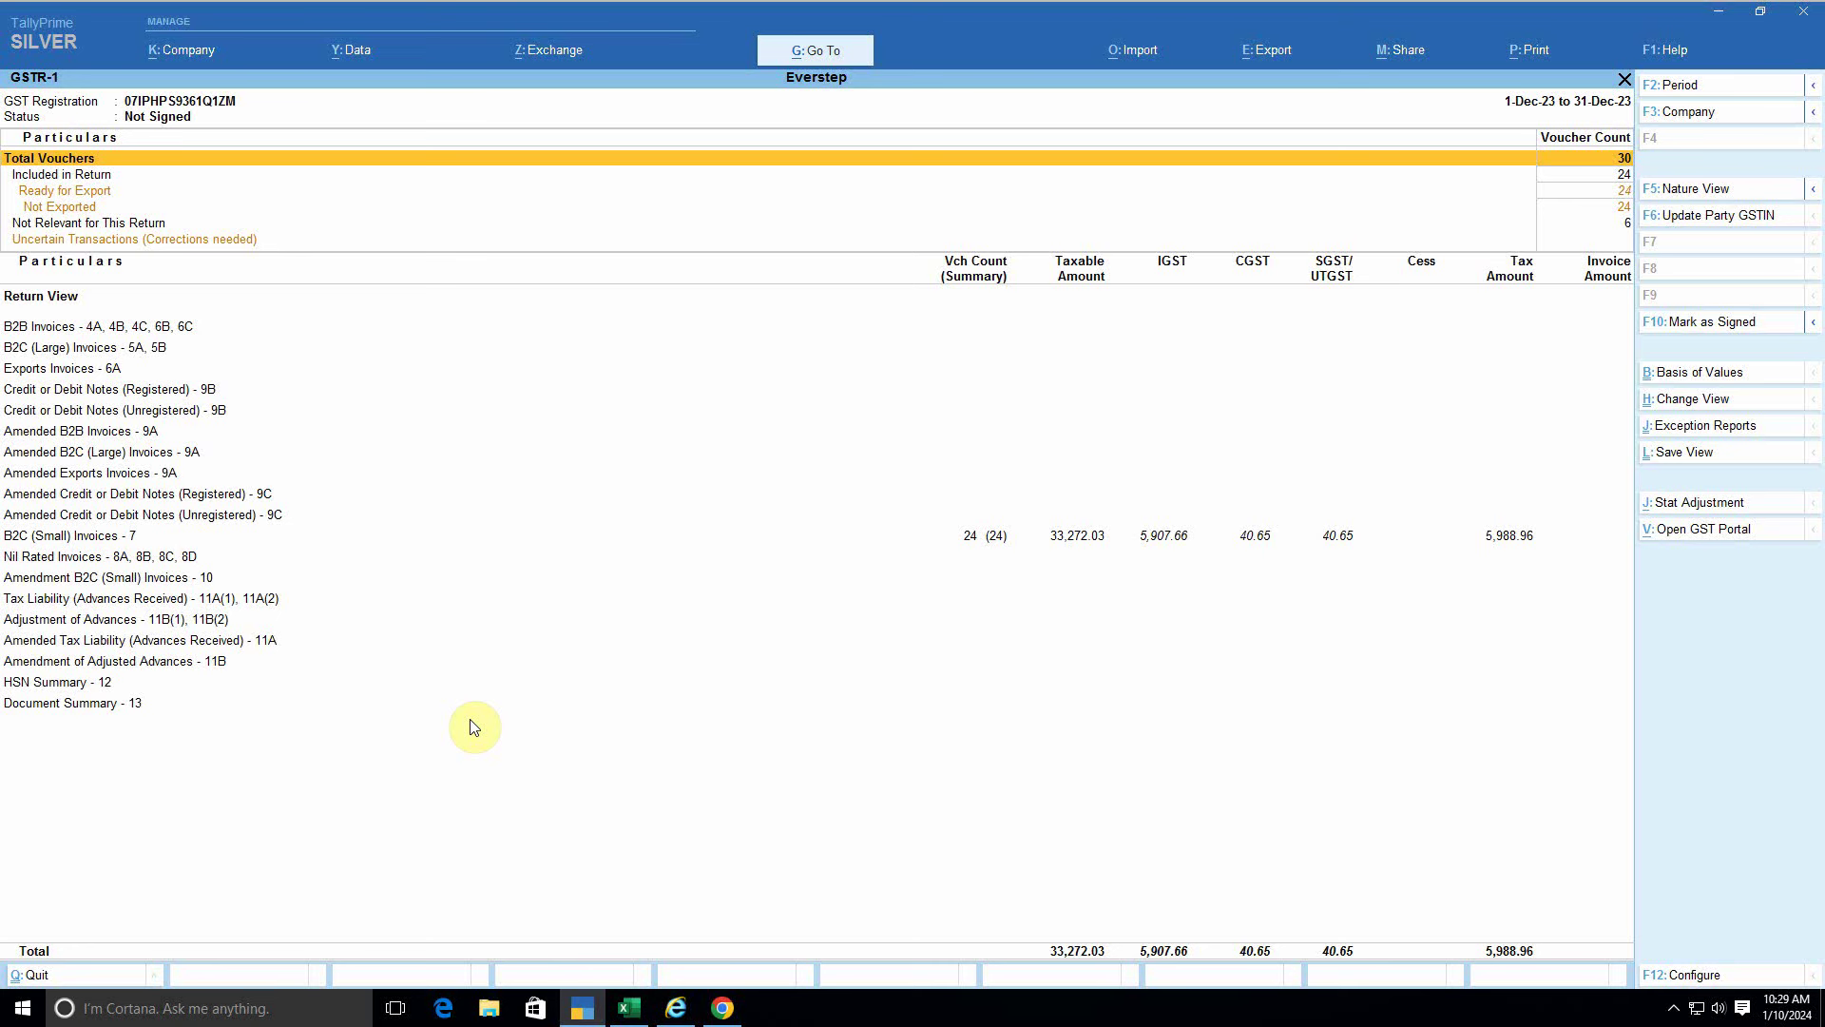
Step: Open the state-wise summary for B2C (Small) Invoices - 7 in the GSTR-1 return
{"action": "key", "text": "Down"}
{"action": "key", "text": "Down"}
{"action": "key", "text": "Down"}
{"action": "key", "text": "Down"}
{"action": "key", "text": "Down"}
{"action": "key", "text": "Down"}
{"action": "key", "text": "Down"}
{"action": "key", "text": "Down"}
{"action": "key", "text": "Down"}
{"action": "key", "text": "Down"}
{"action": "key", "text": "Down"}
{"action": "key", "text": "Down"}
{"action": "key", "text": "Down"}
{"action": "key", "text": "Down"}
{"action": "key", "text": "Down"}
{"action": "key", "text": "Down"}
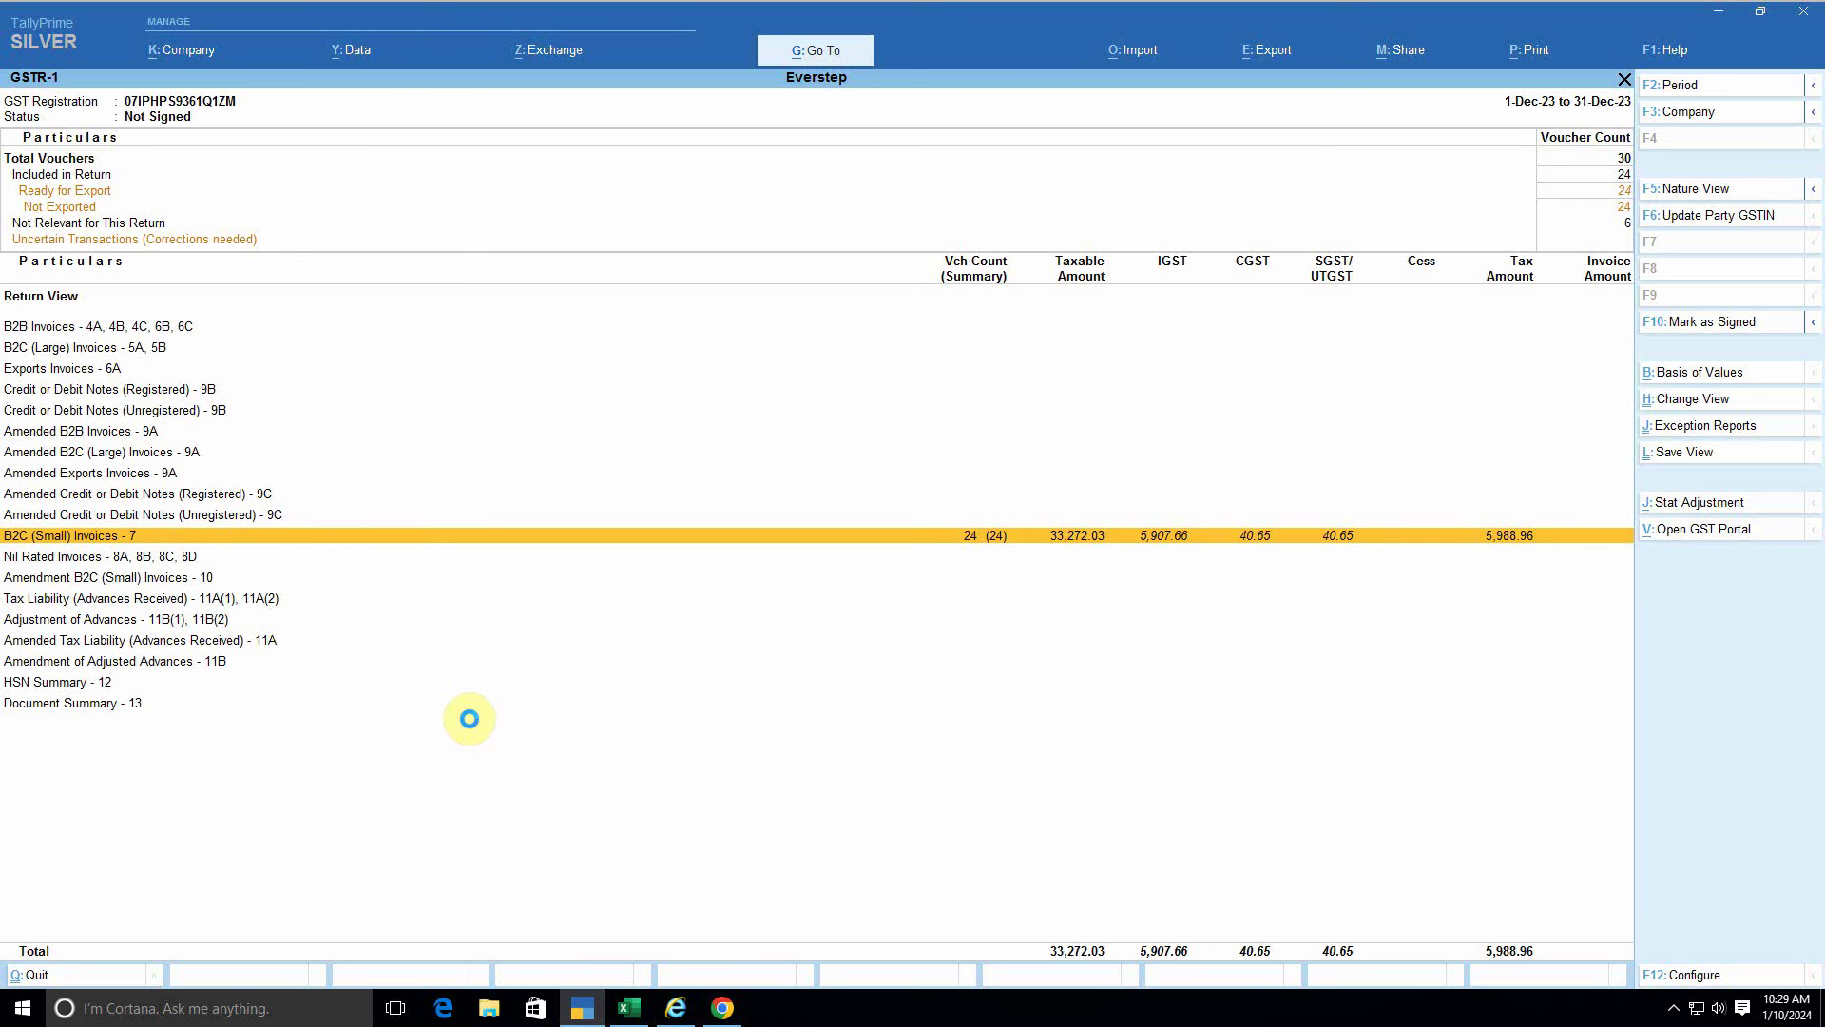
{"action": "key", "text": "Return"}
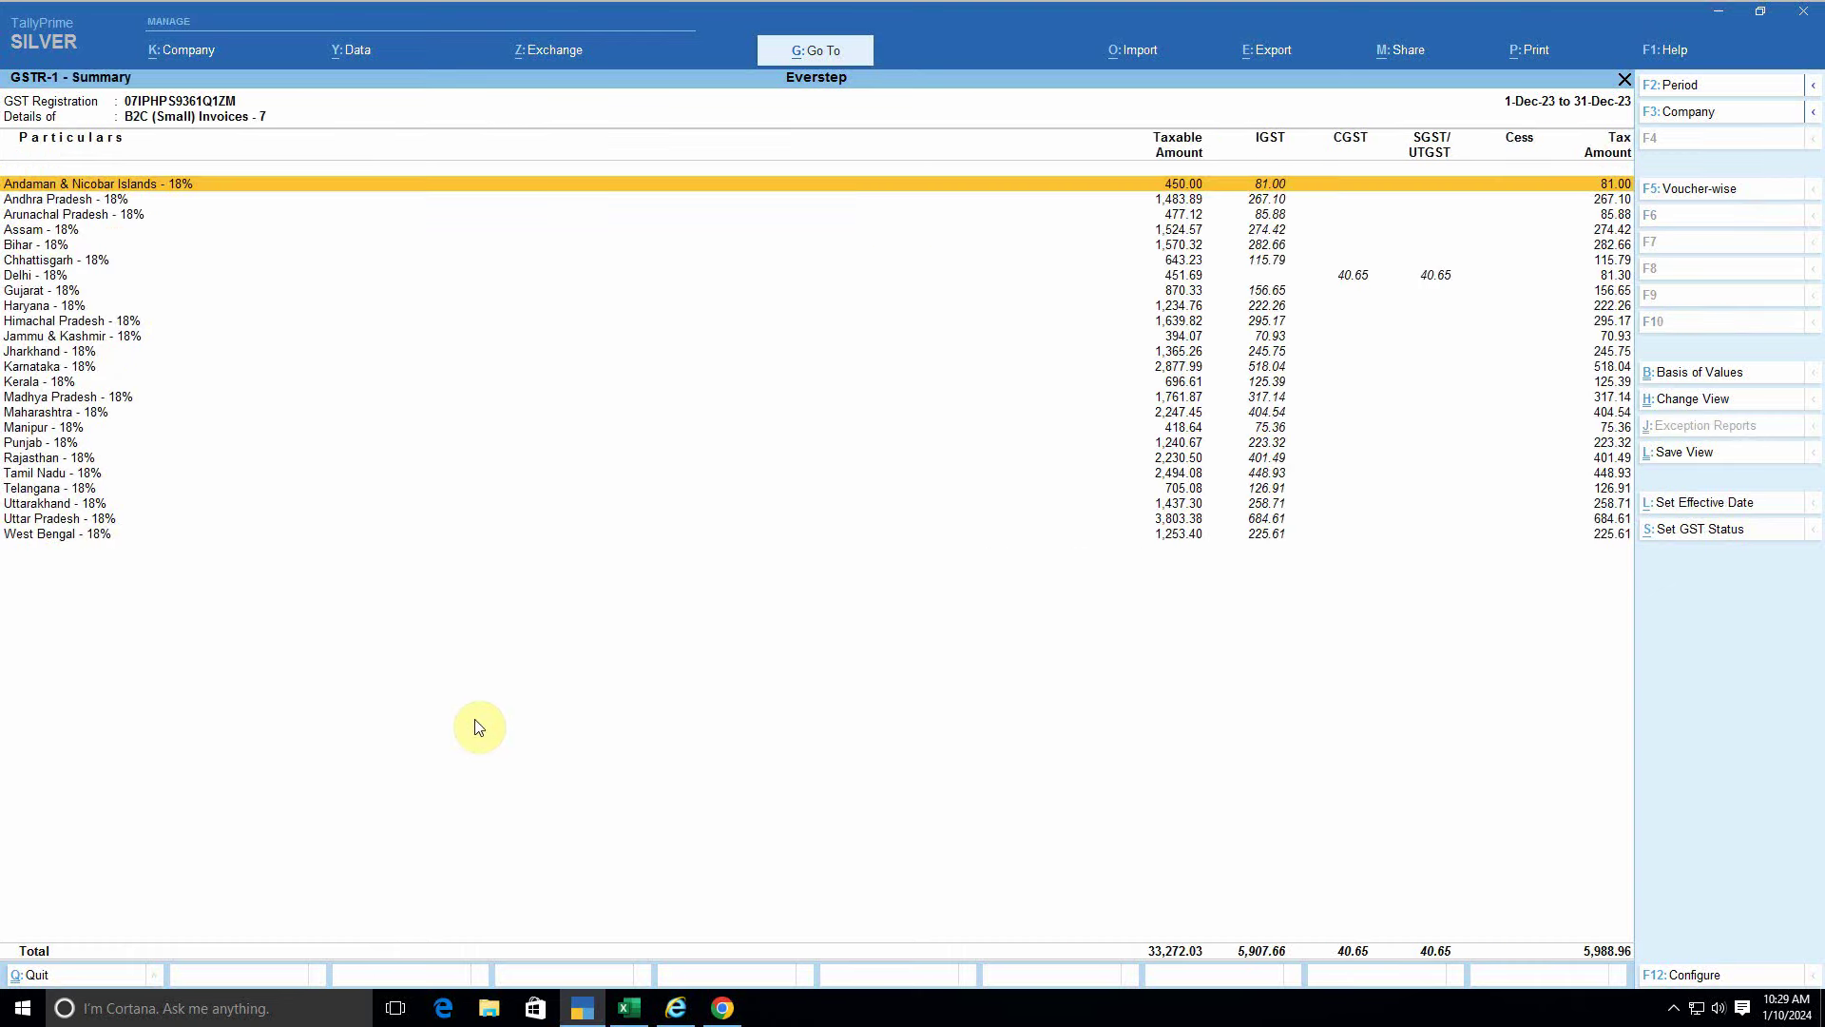
Step: Compare the Excel Grand Total for taxable amount, IGST, CGST and SGST with the TallyPrime B2C (Small) totals
{"action": "key", "text": "alt+Tab"}
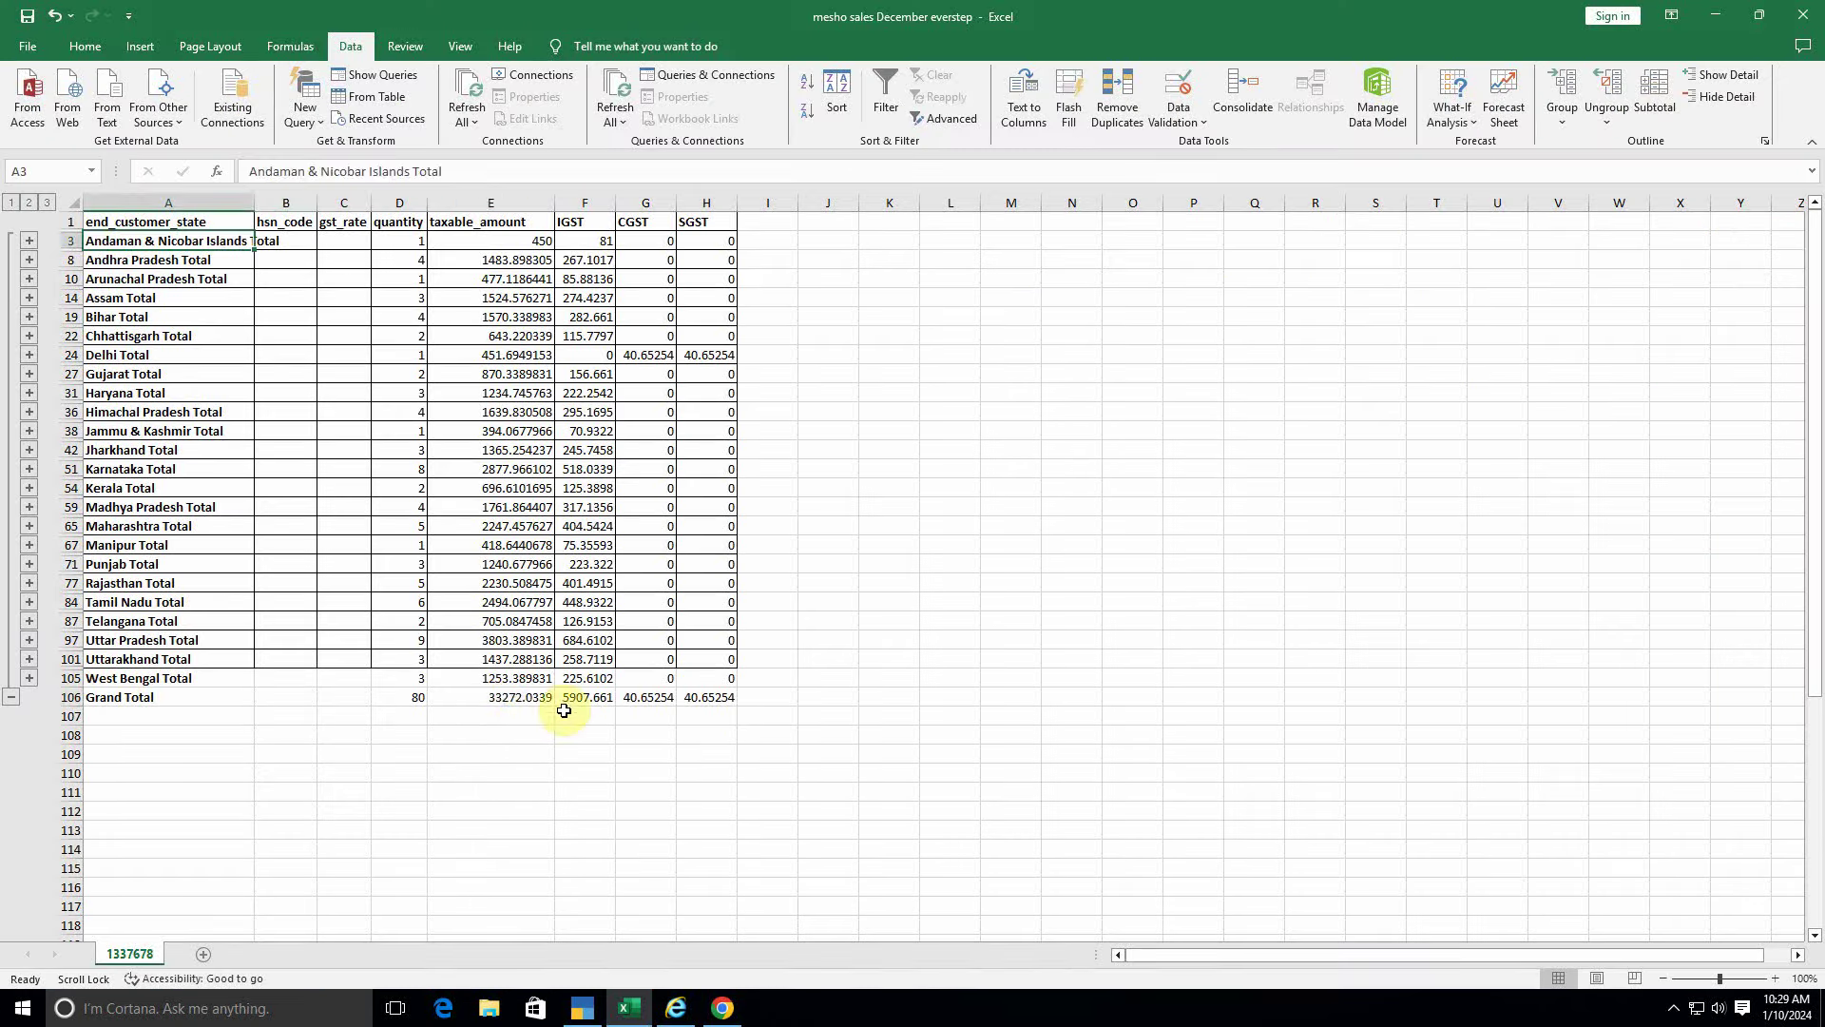
{"action": "left_click", "coordinate": [503, 698]}
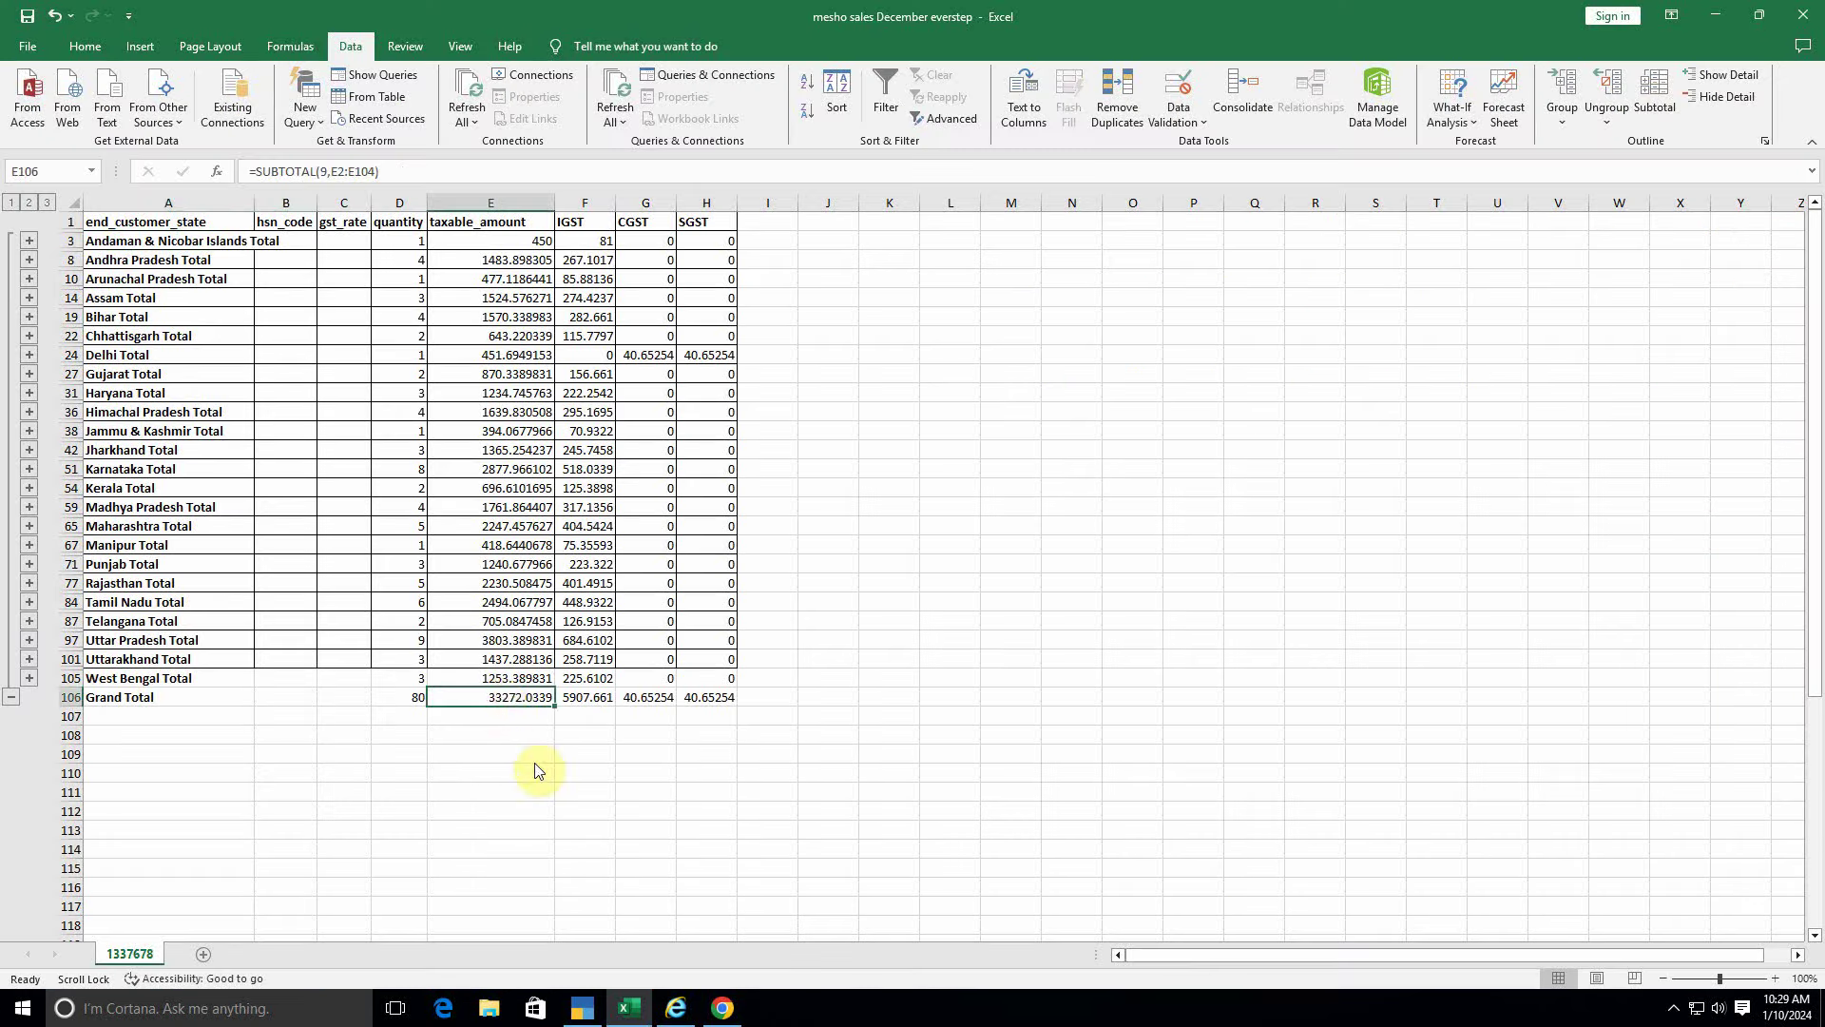
{"action": "key", "text": "alt+Tab"}
{"action": "key", "text": "alt+Tab"}
{"action": "key", "text": "alt+Tab"}
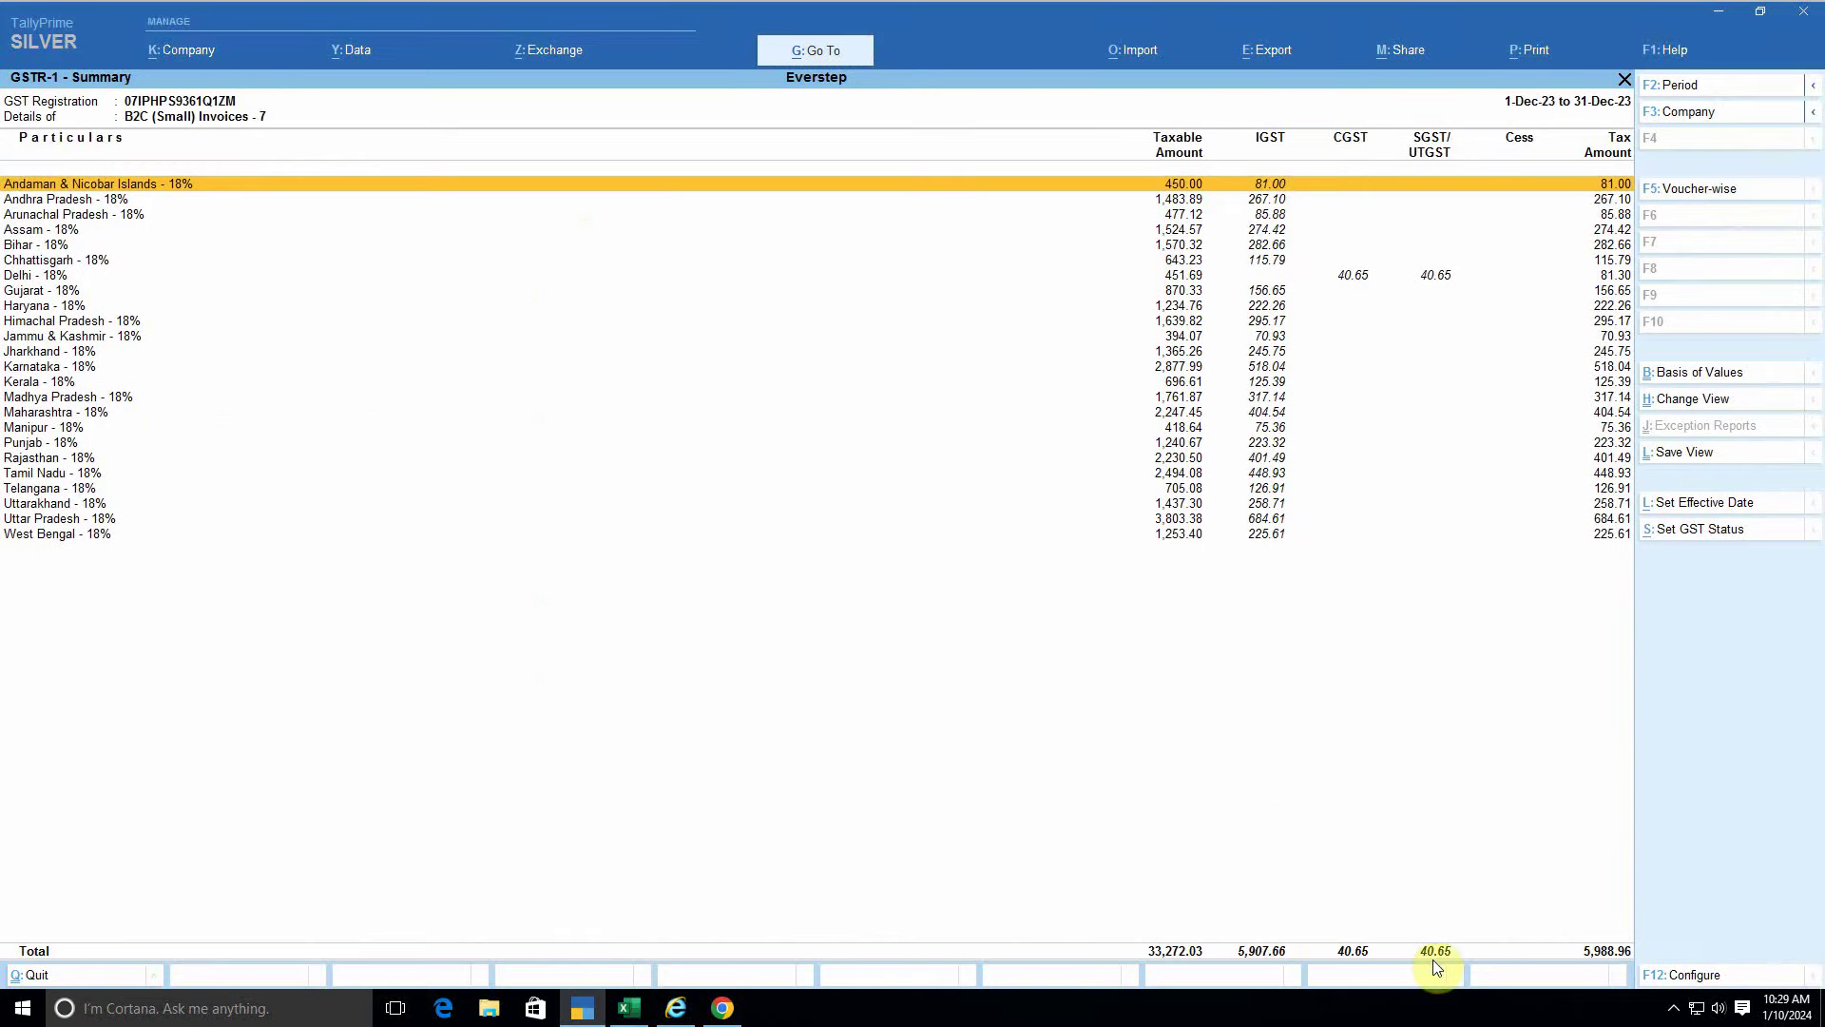
{"action": "key", "text": "alt+Tab"}
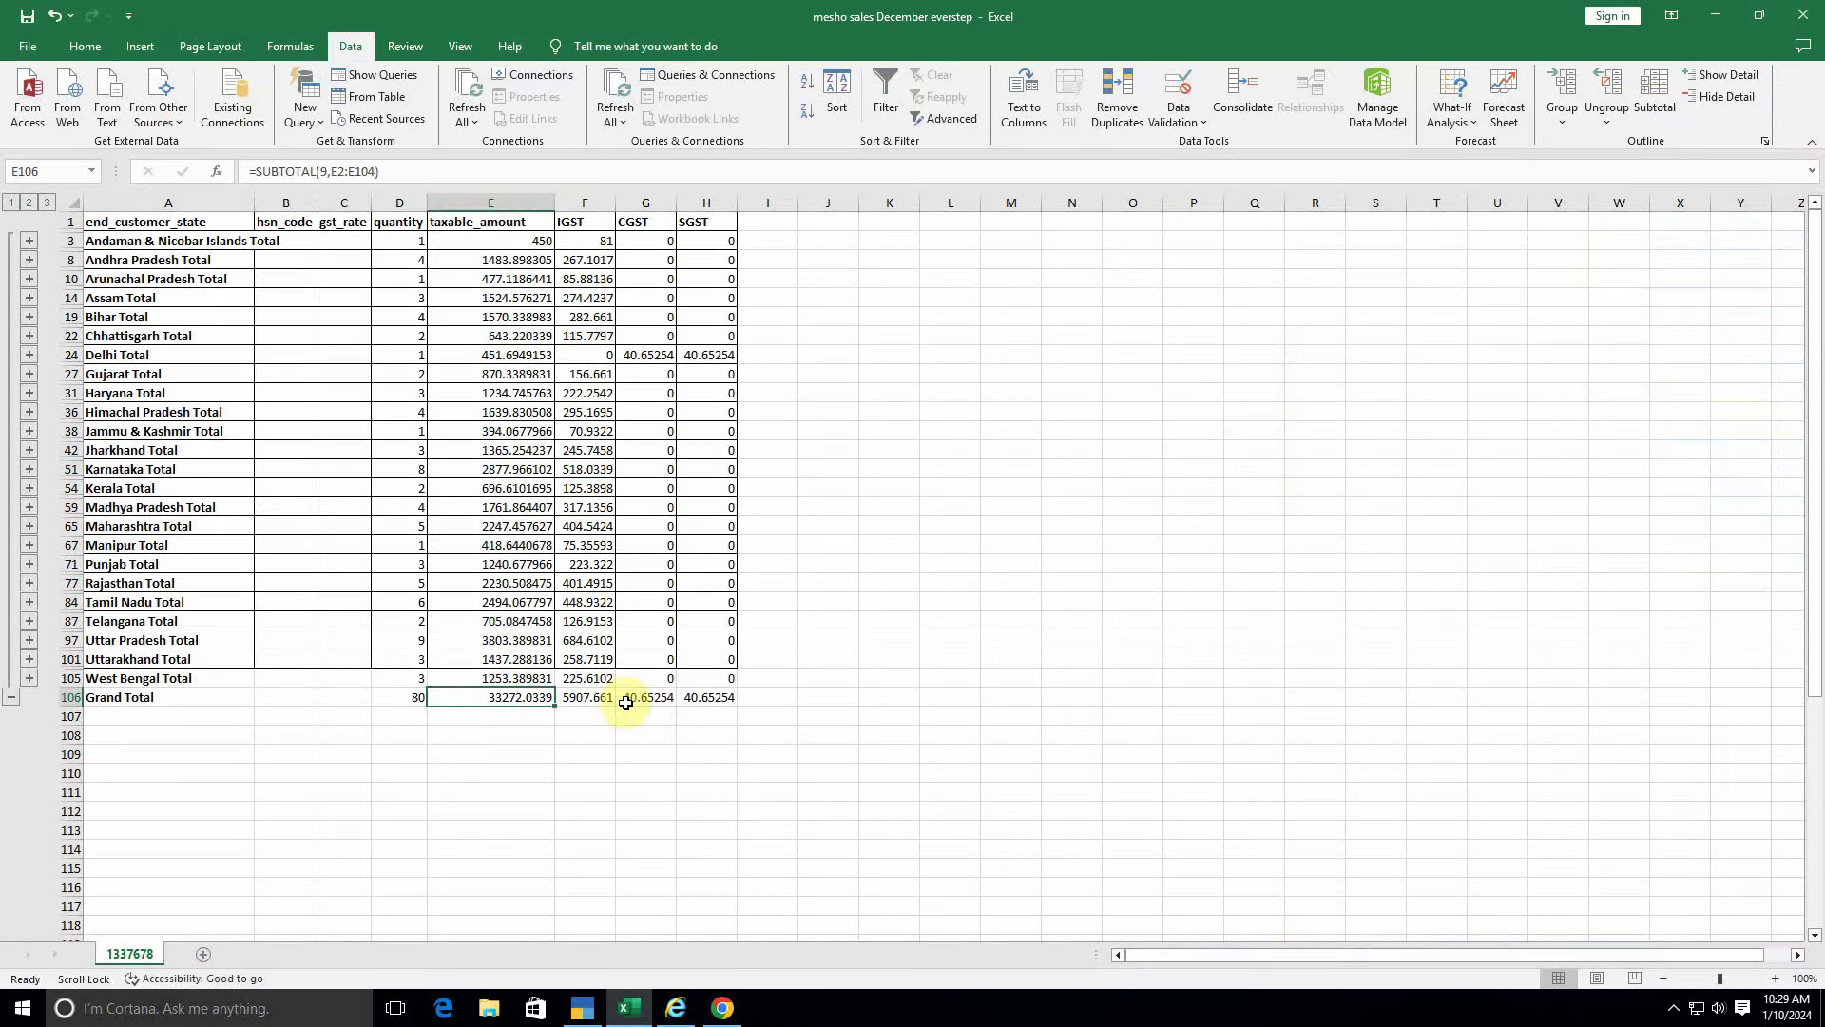
{"action": "key", "text": "alt+Tab"}
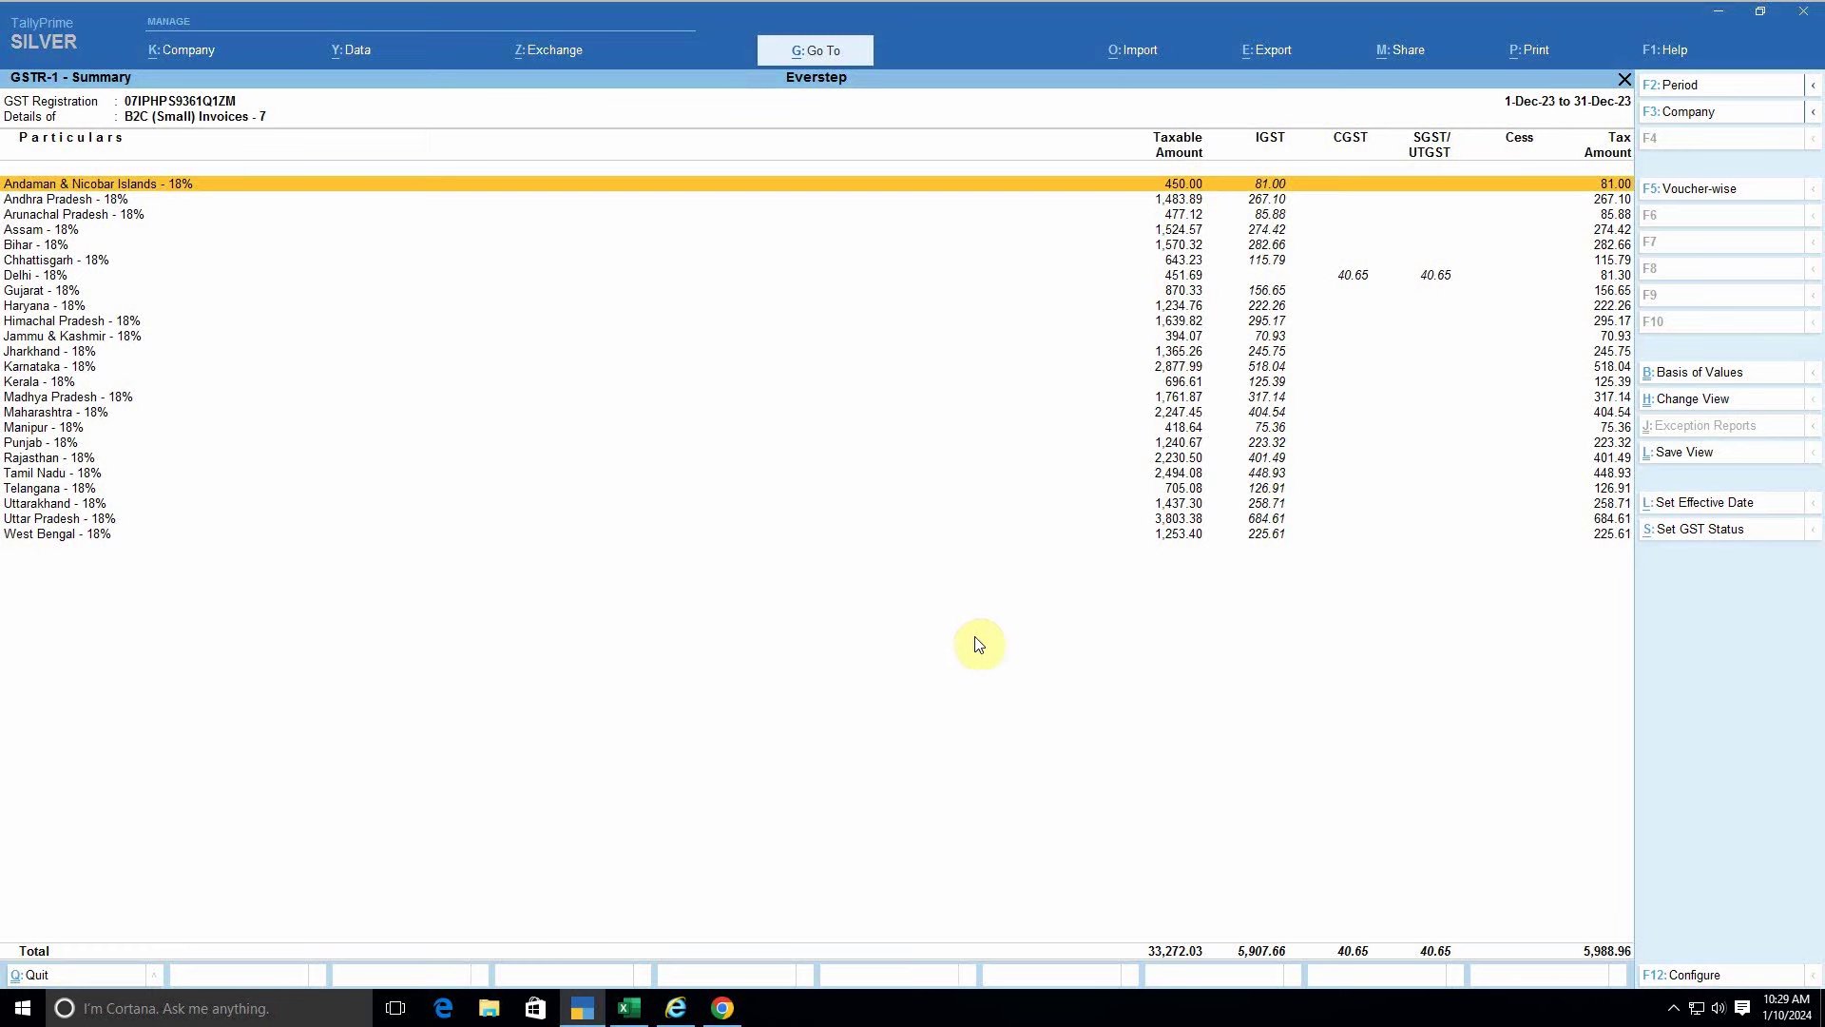
Step: Return to the GSTR-1 overview, check the Uncertain Transactions line, and open the HSN Summary - 12
{"action": "key", "text": "Escape"}
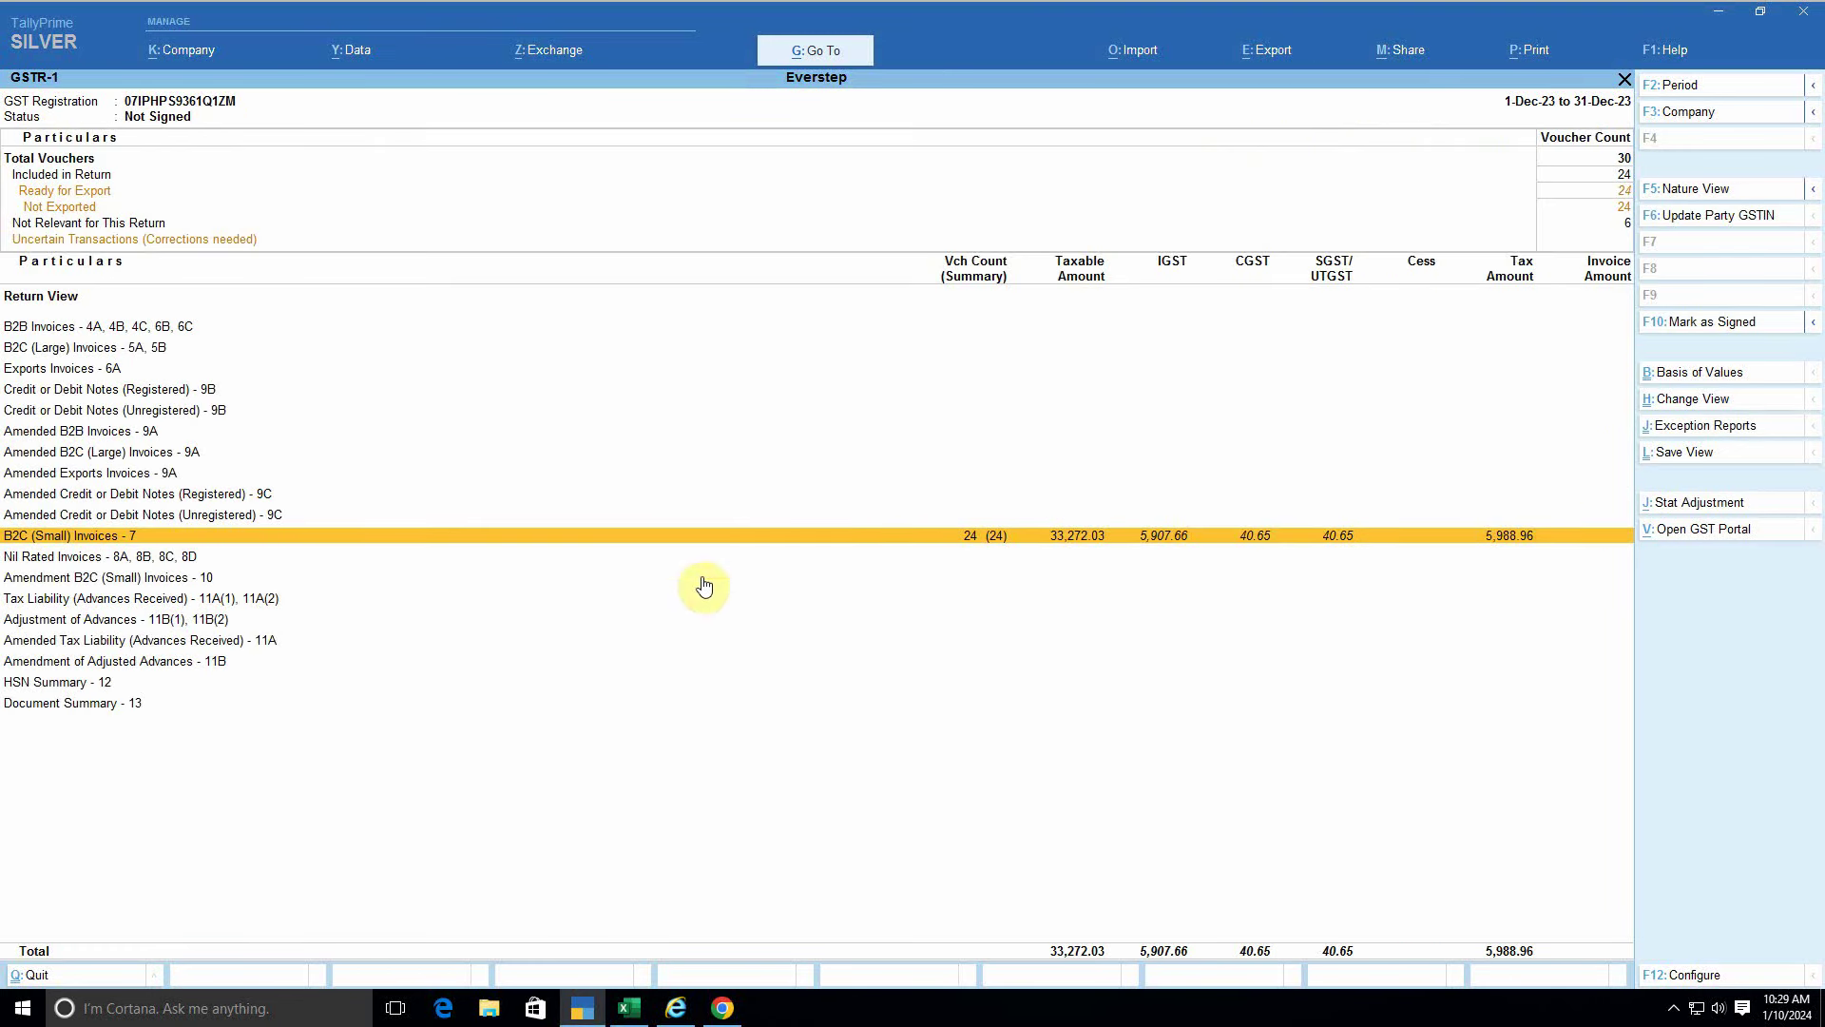
{"action": "left_click", "coordinate": [1604, 239]}
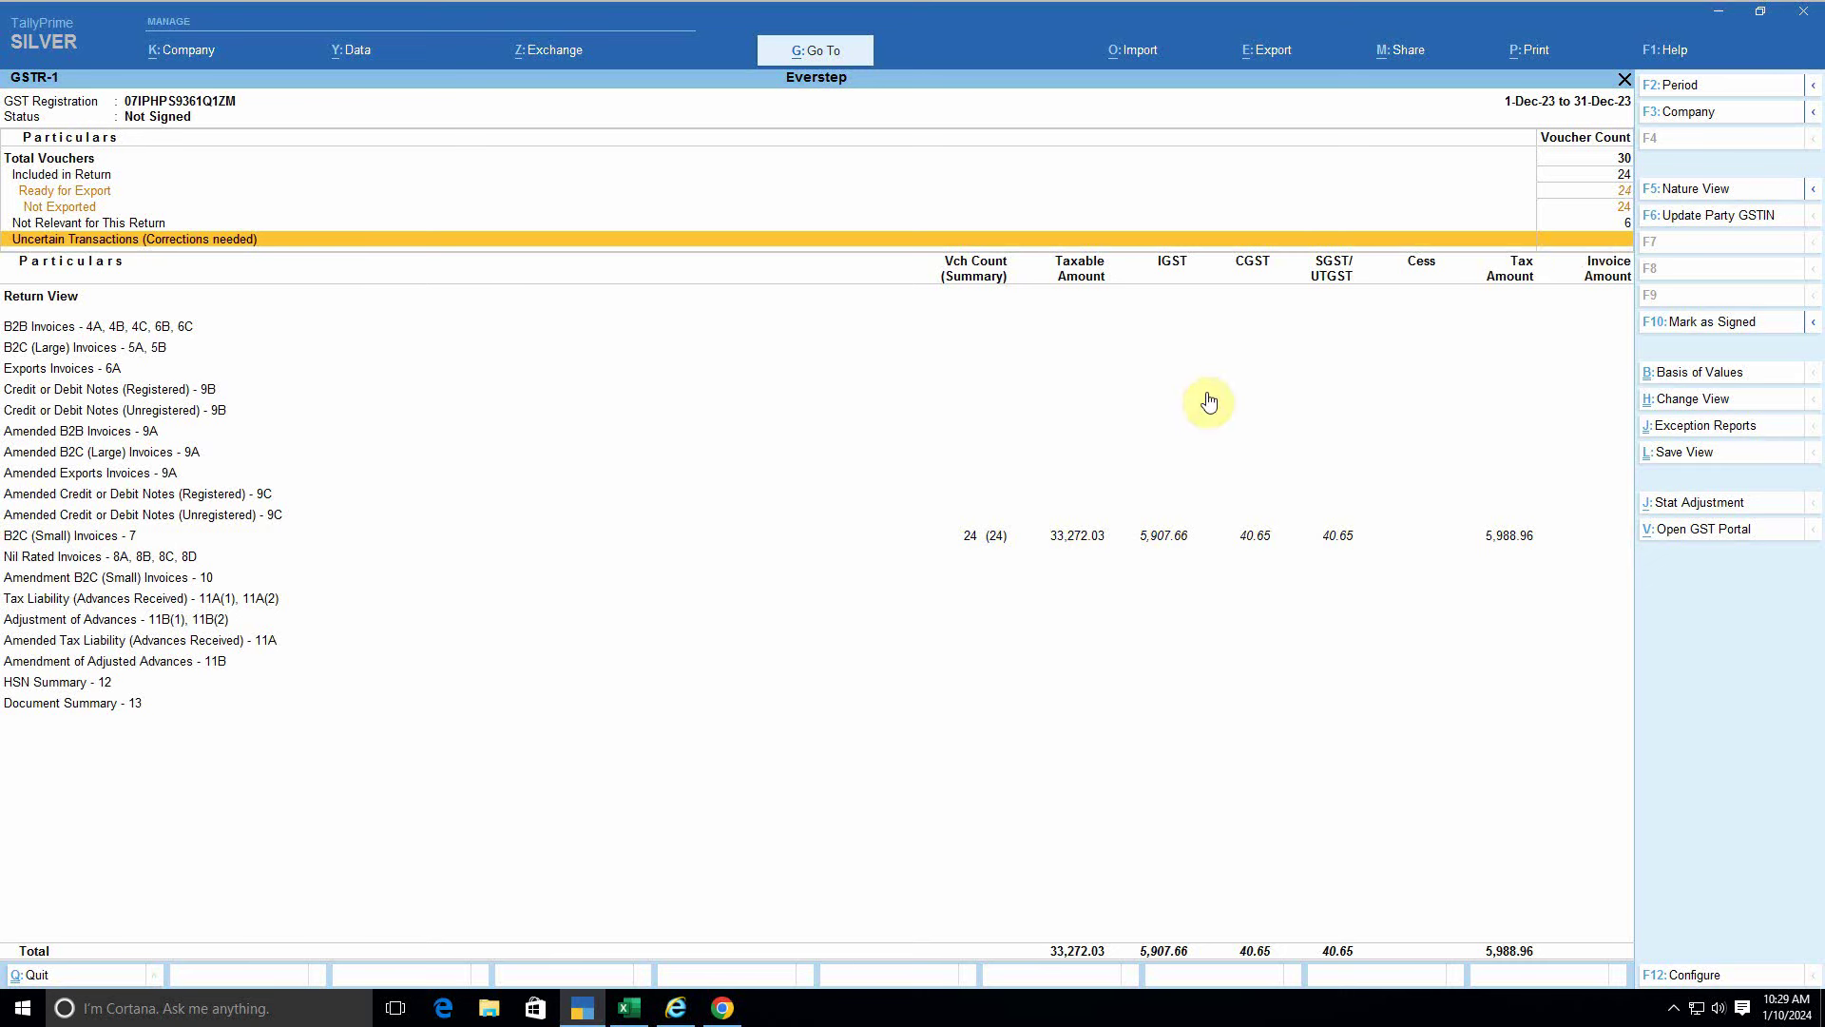
{"action": "left_click", "coordinate": [62, 681]}
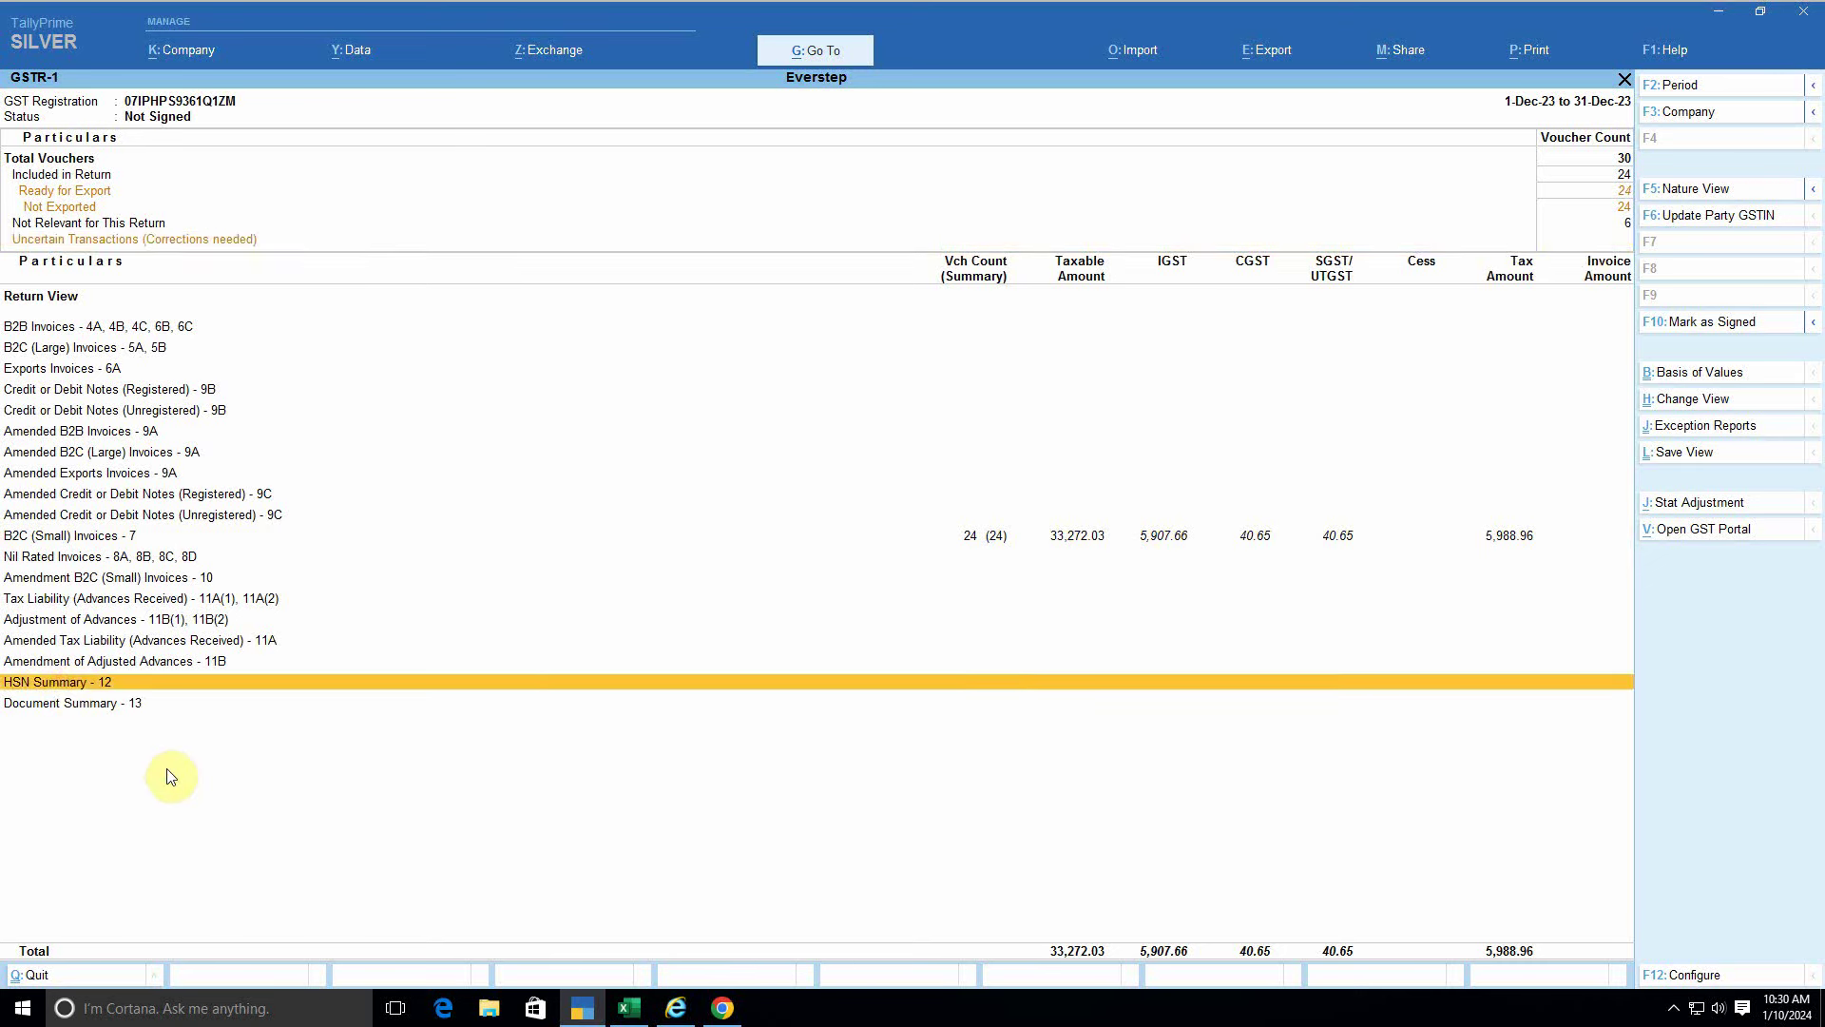
{"action": "key", "text": "Return"}
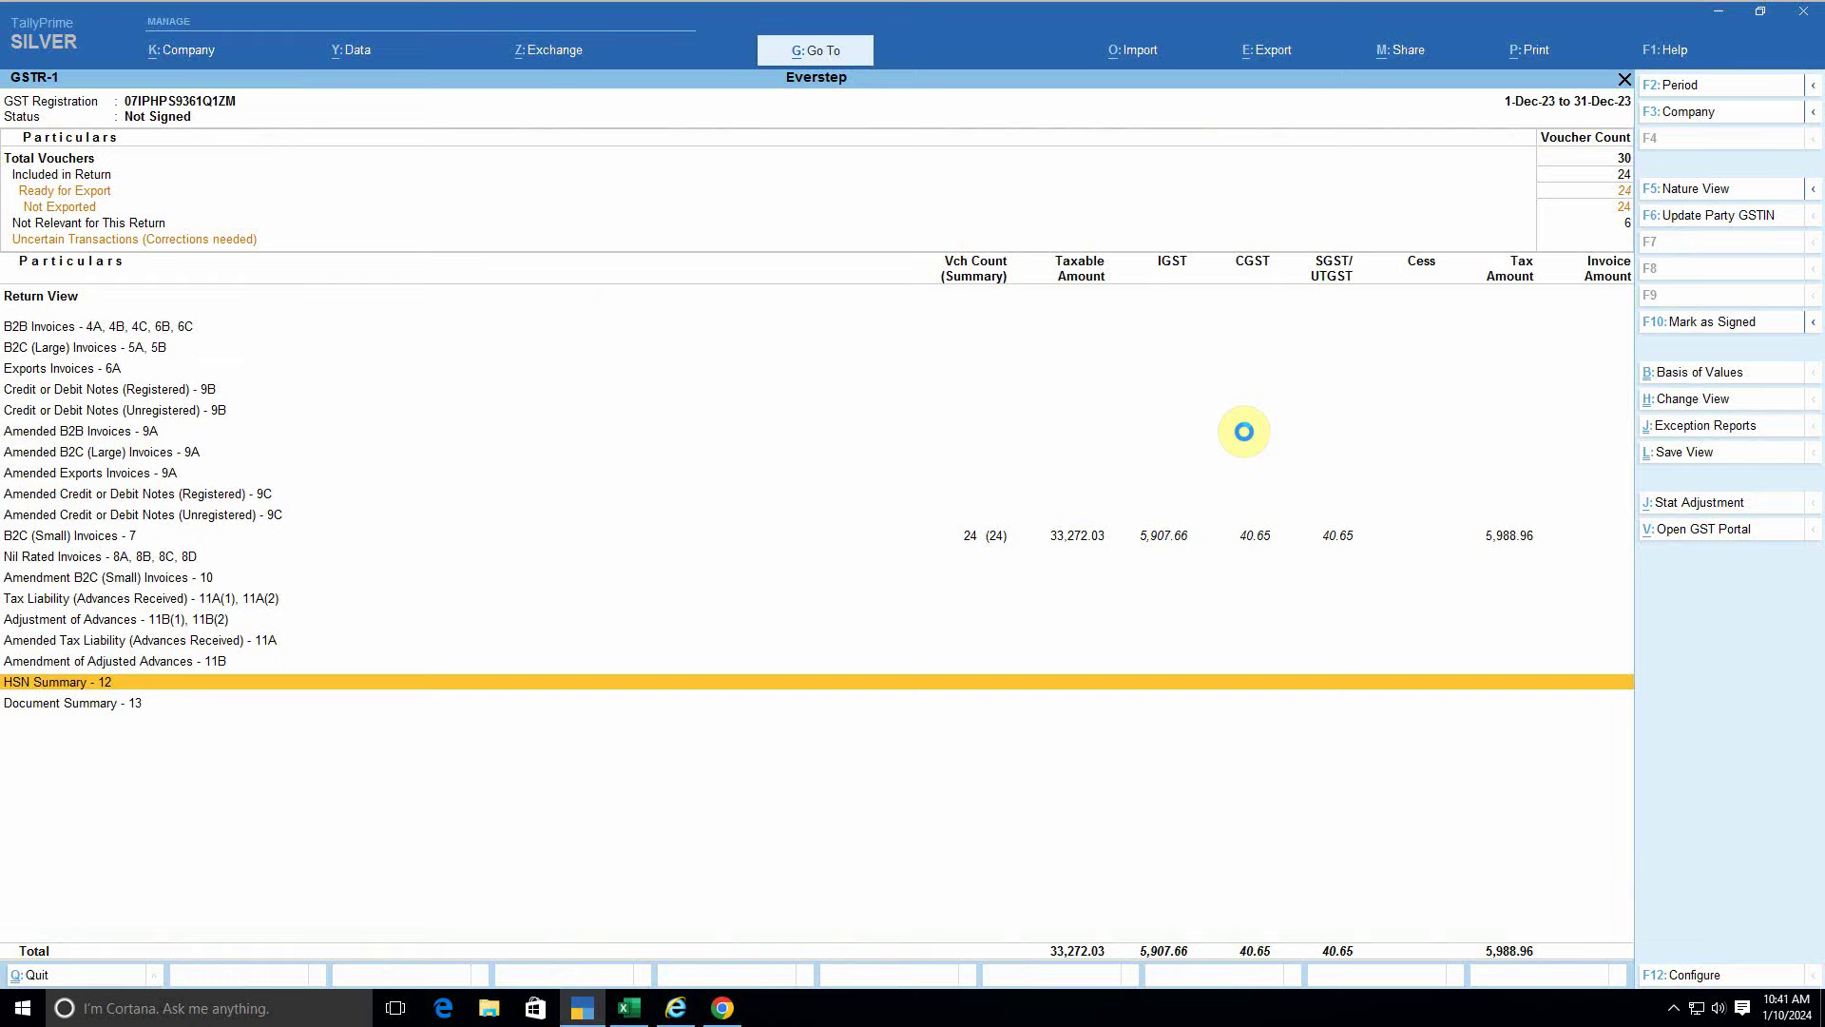
{"action": "key", "text": "Return"}
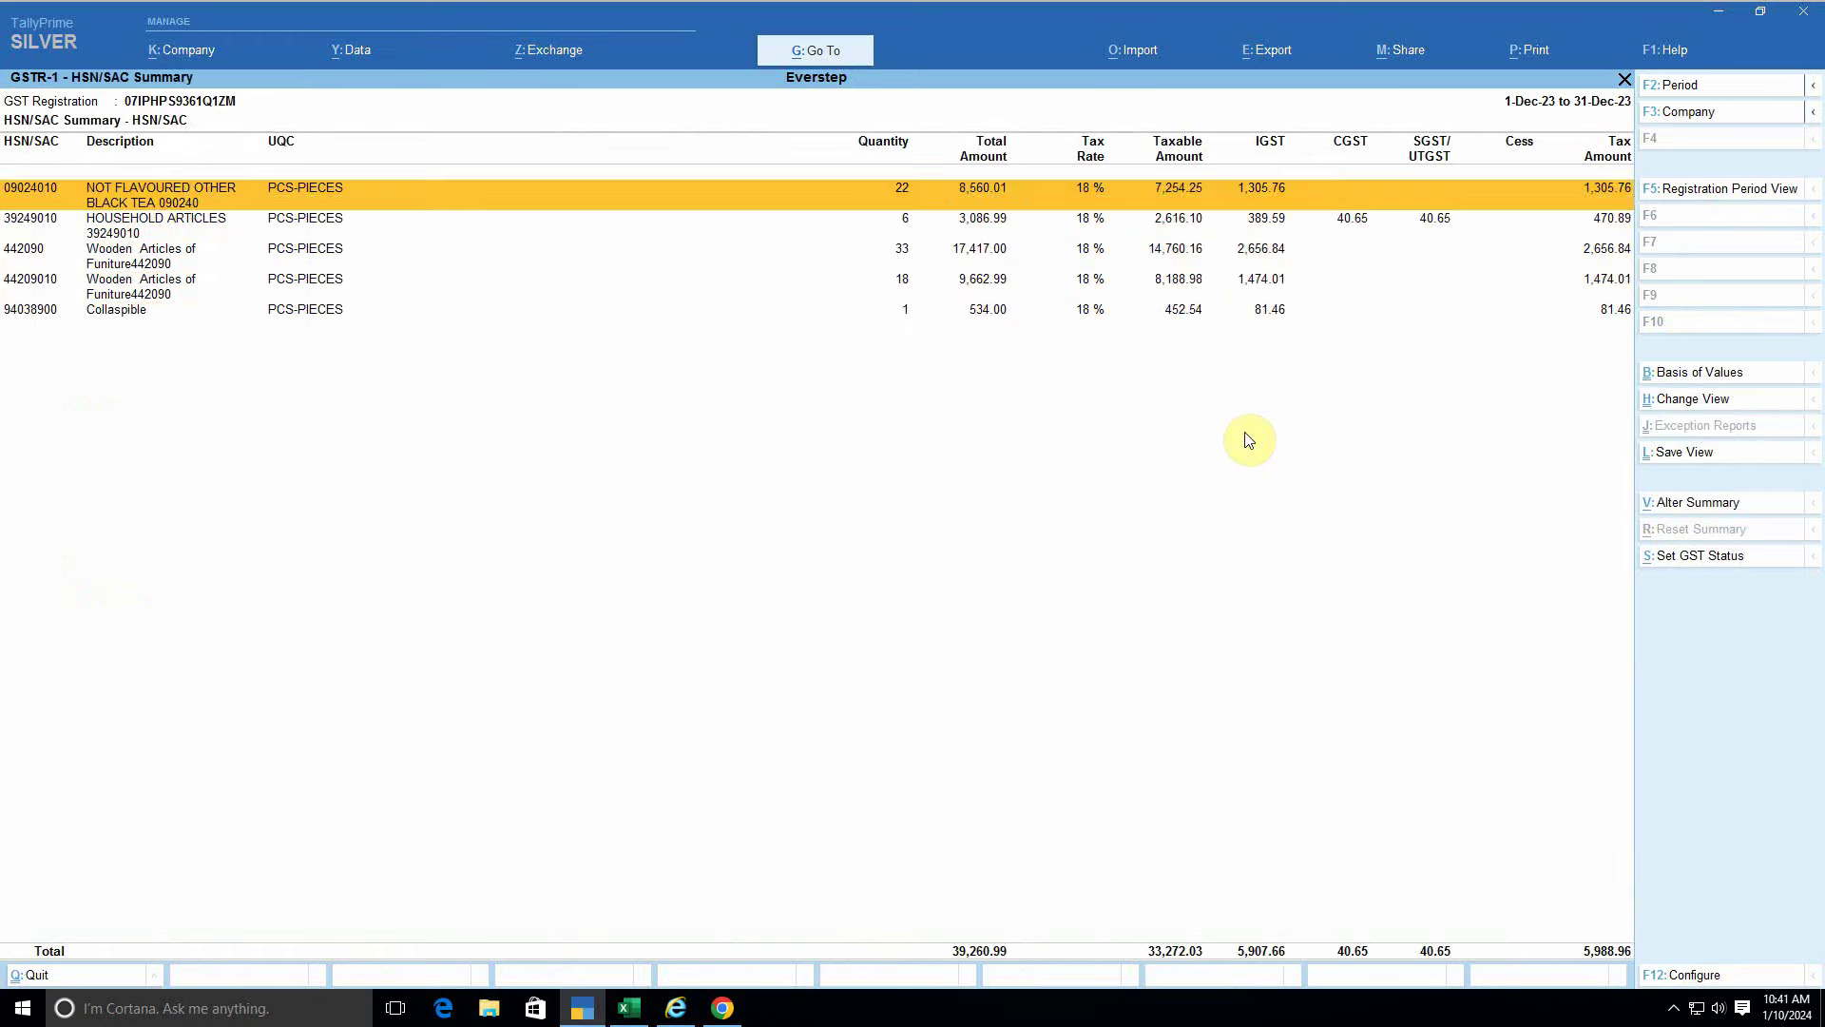
Step: Examine each HSN/SAC row's description, quantity and tax amounts in the HSN summary, and return to the GSTR-1 overview
{"action": "key", "text": "Down"}
{"action": "key", "text": "Down"}
{"action": "key", "text": "Down"}
{"action": "key", "text": "Down"}
{"action": "key", "text": "Up"}
{"action": "key", "text": "Up"}
{"action": "key", "text": "Up"}
{"action": "key", "text": "Up"}
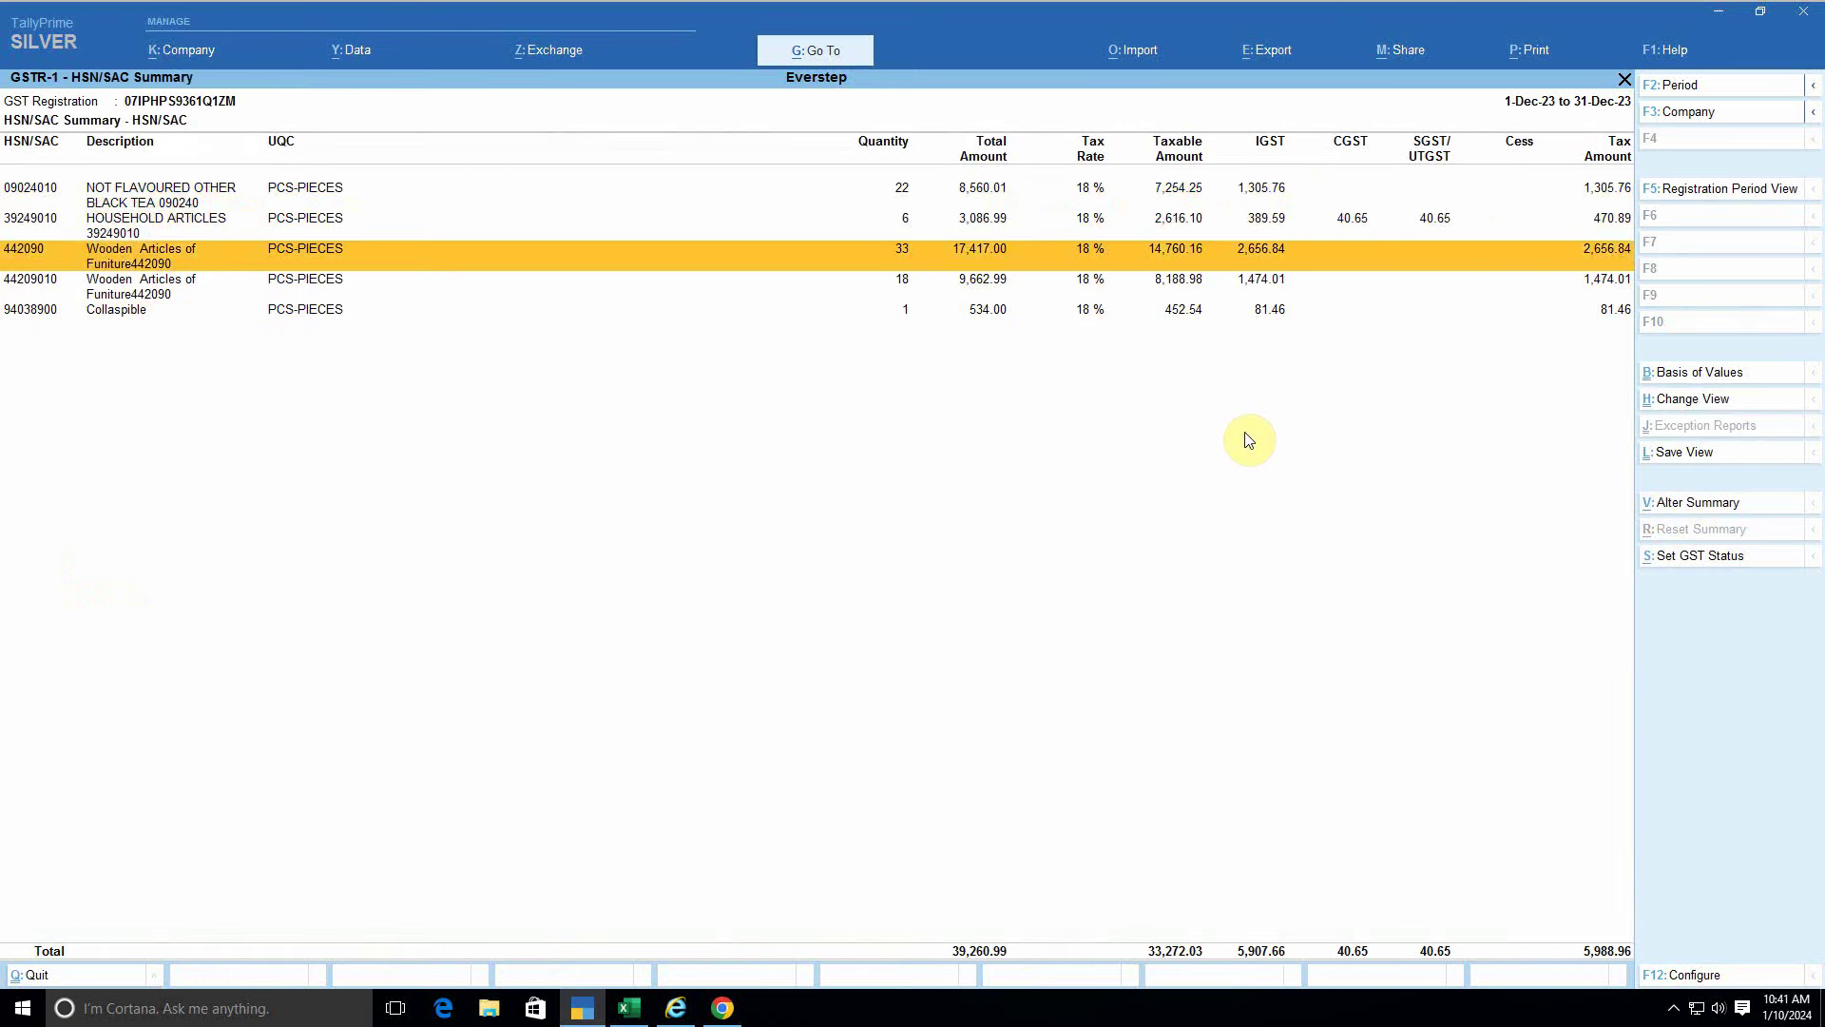
{"action": "key", "text": "Down"}
{"action": "key", "text": "Down"}
{"action": "key", "text": "Down"}
{"action": "key", "text": "Down"}
{"action": "key", "text": "Up"}
{"action": "key", "text": "Up"}
{"action": "key", "text": "Up"}
{"action": "key", "text": "Up"}
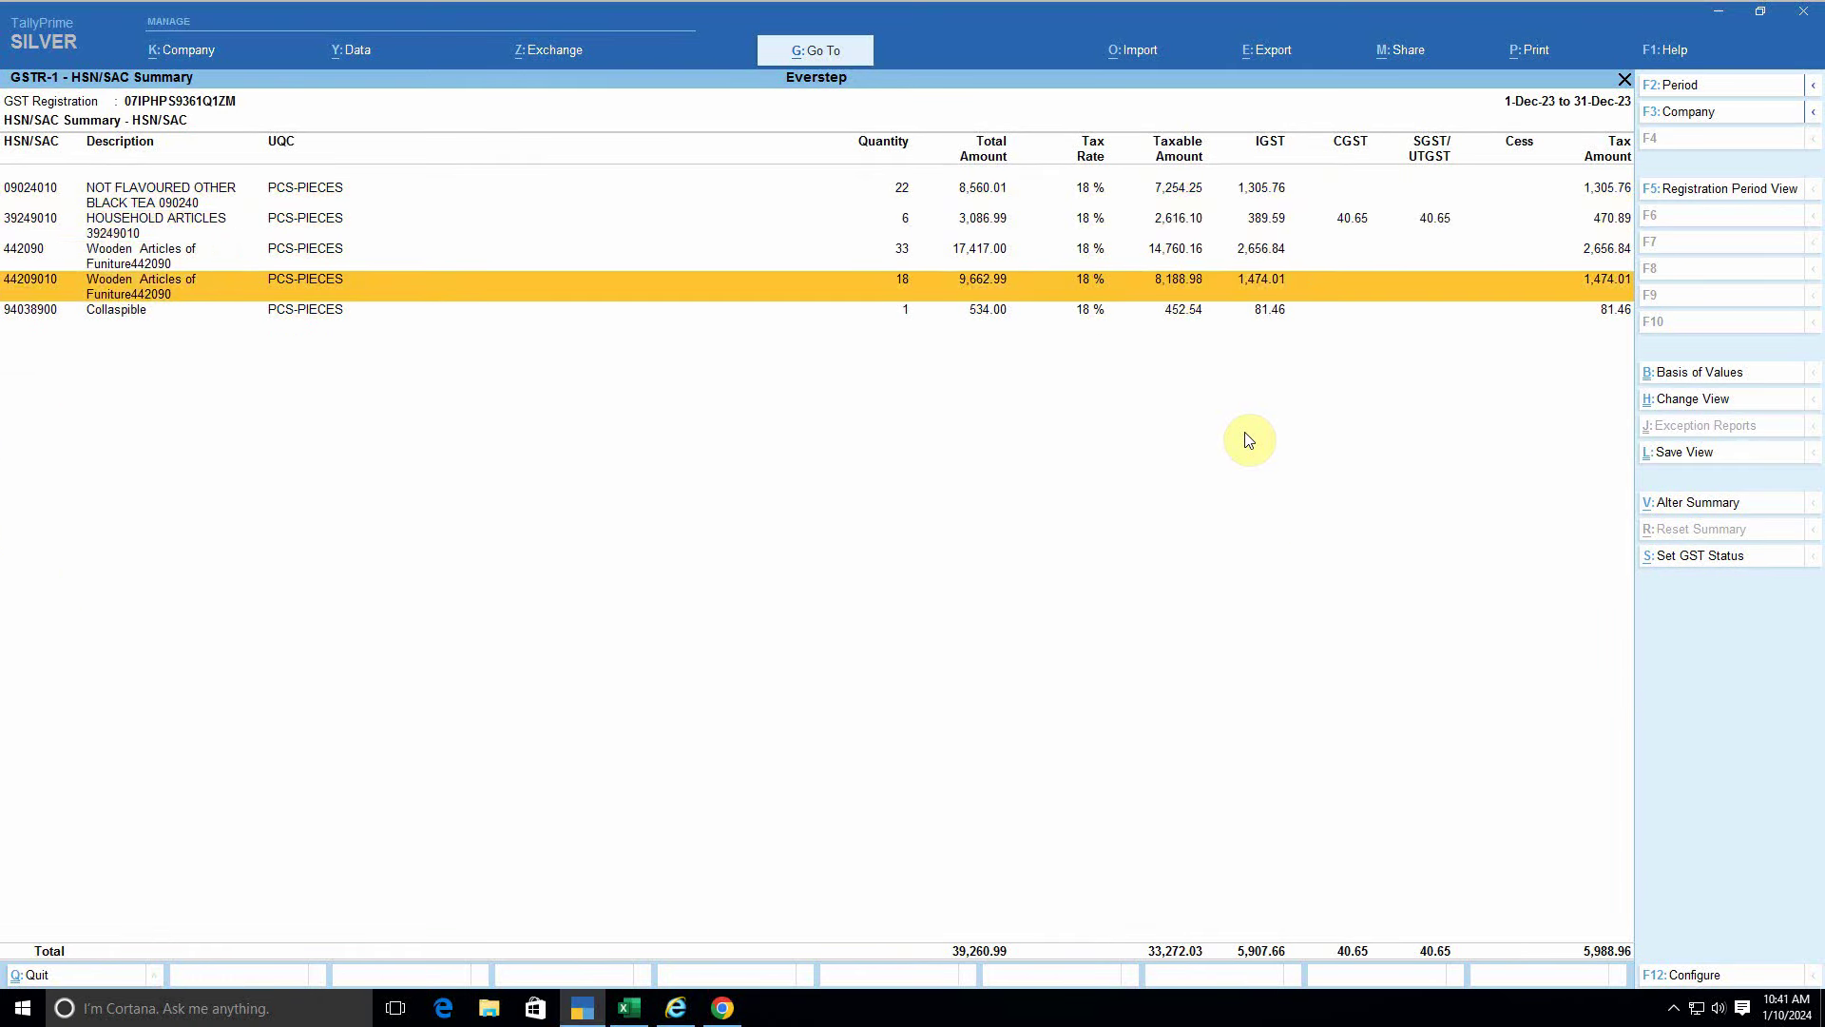
{"action": "key", "text": "Down"}
{"action": "key", "text": "Down"}
{"action": "key", "text": "Down"}
{"action": "key", "text": "Down"}
{"action": "key", "text": "Up"}
{"action": "key", "text": "Up"}
{"action": "key", "text": "Up"}
{"action": "key", "text": "Up"}
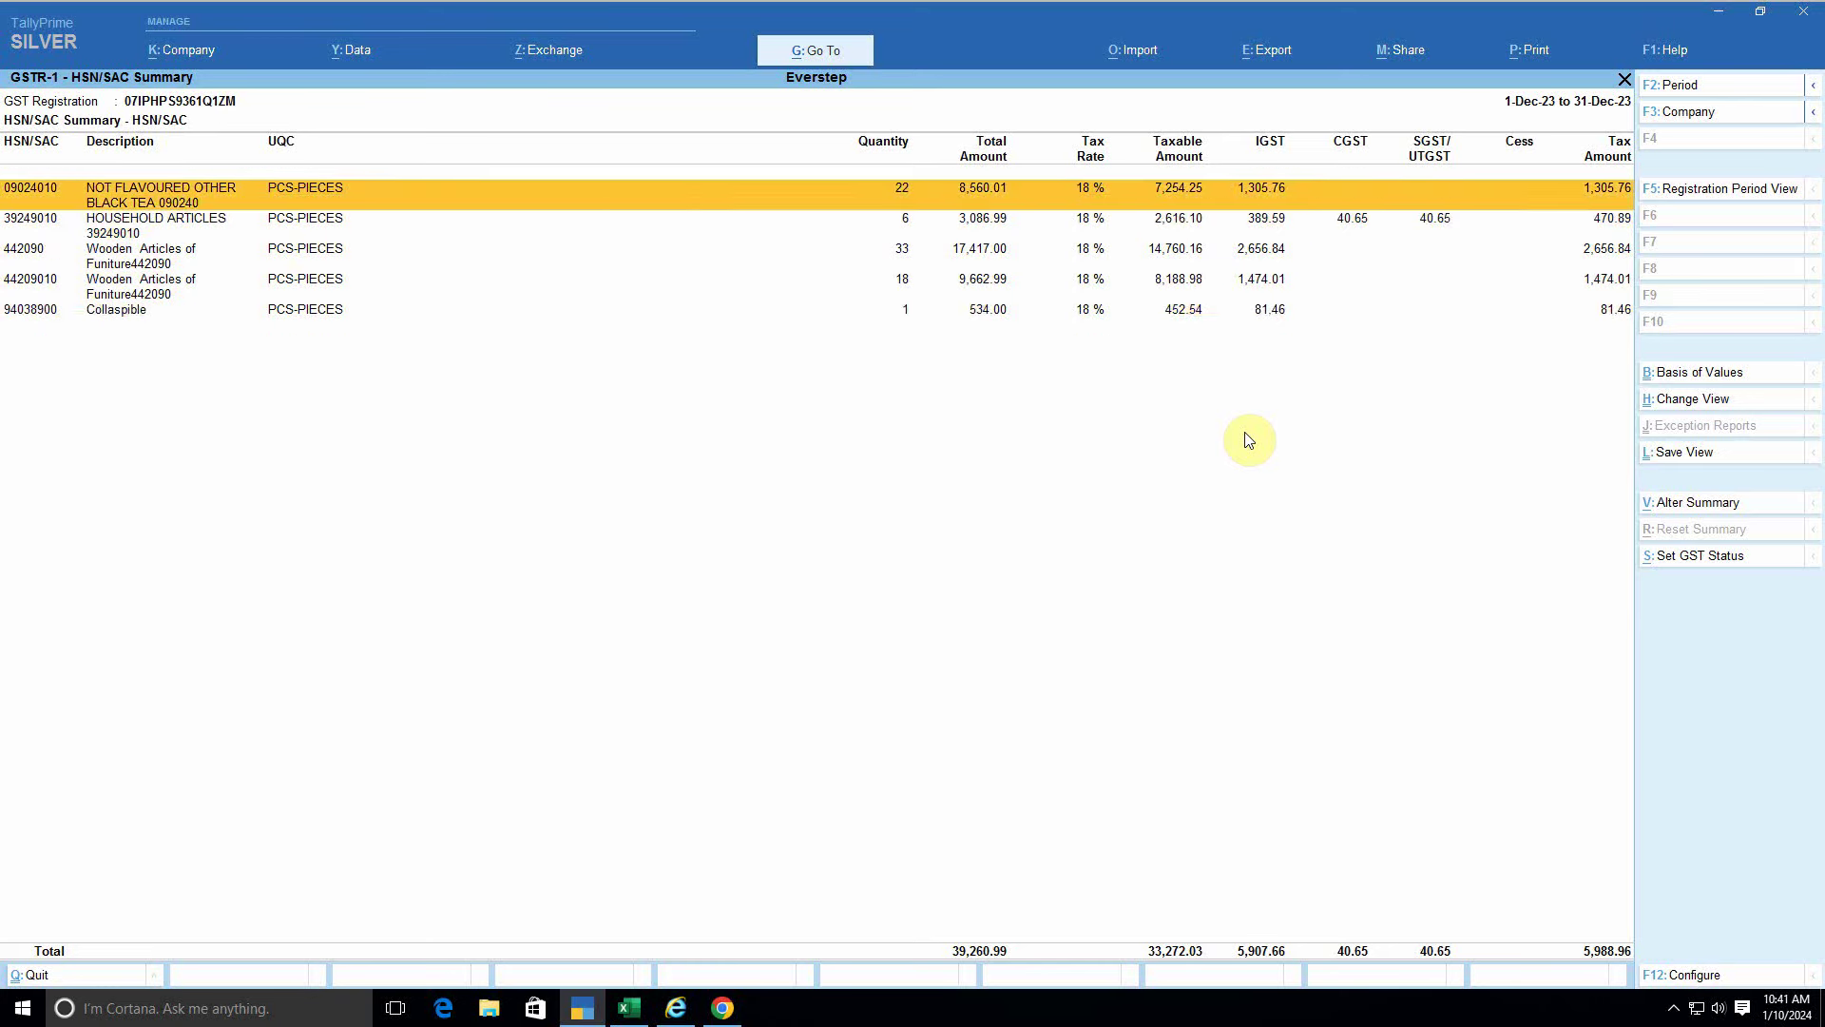
{"action": "key", "text": "Escape"}
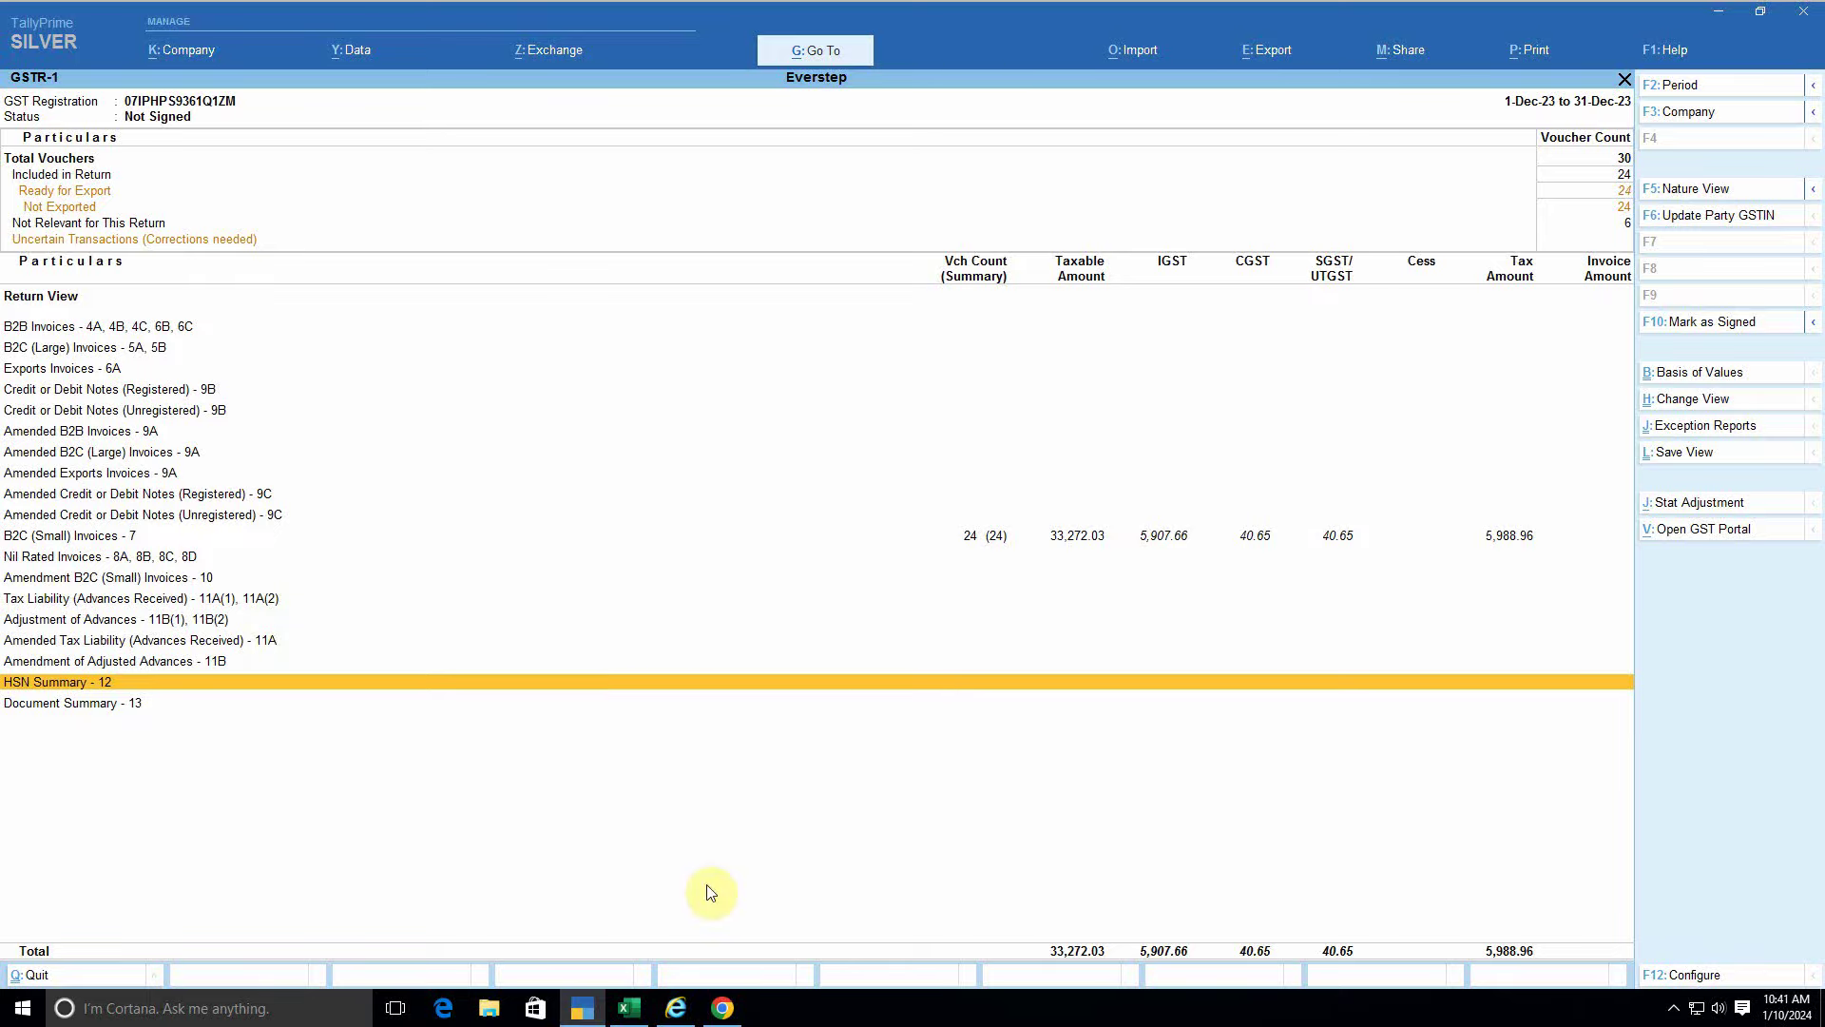
Step: Switch to the GST portal in Chrome and open the File Returns page from the dashboard
{"action": "left_click", "coordinate": [740, 1015]}
{"action": "scroll", "coordinate": [815, 631], "scroll_direction": "up", "scroll_amount": 2}
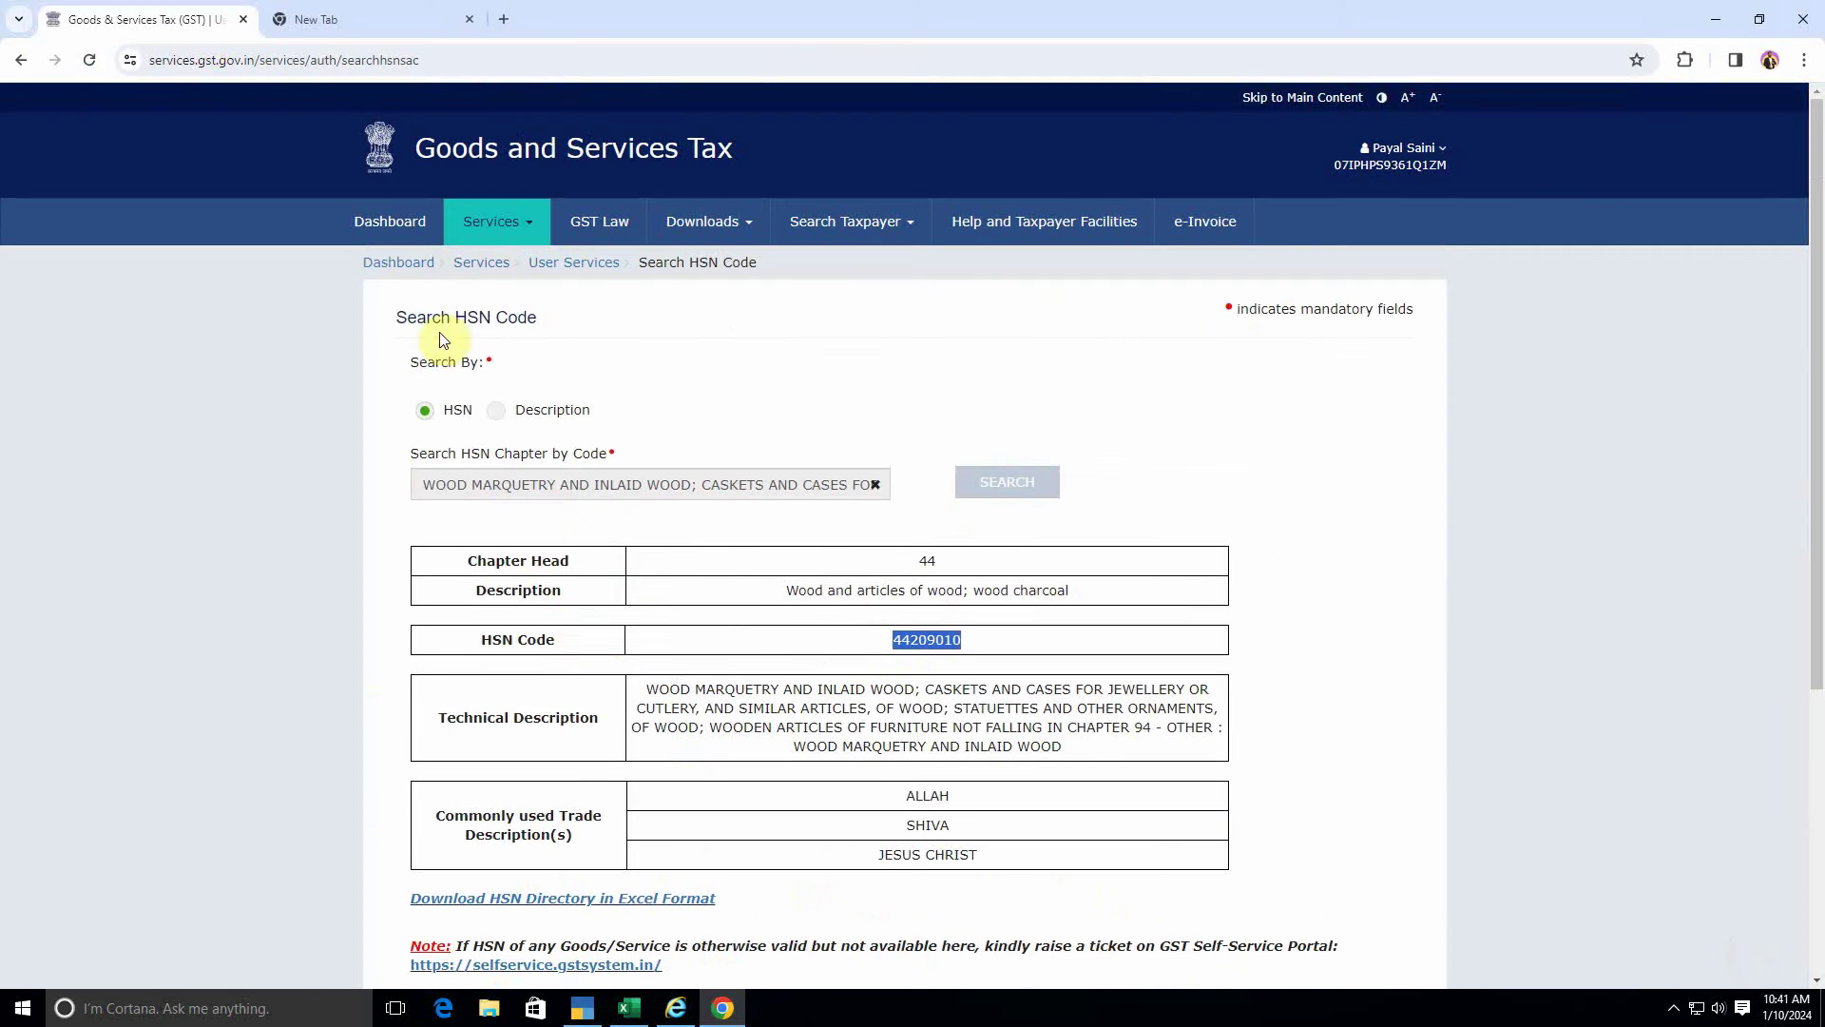
{"action": "left_click", "coordinate": [399, 263]}
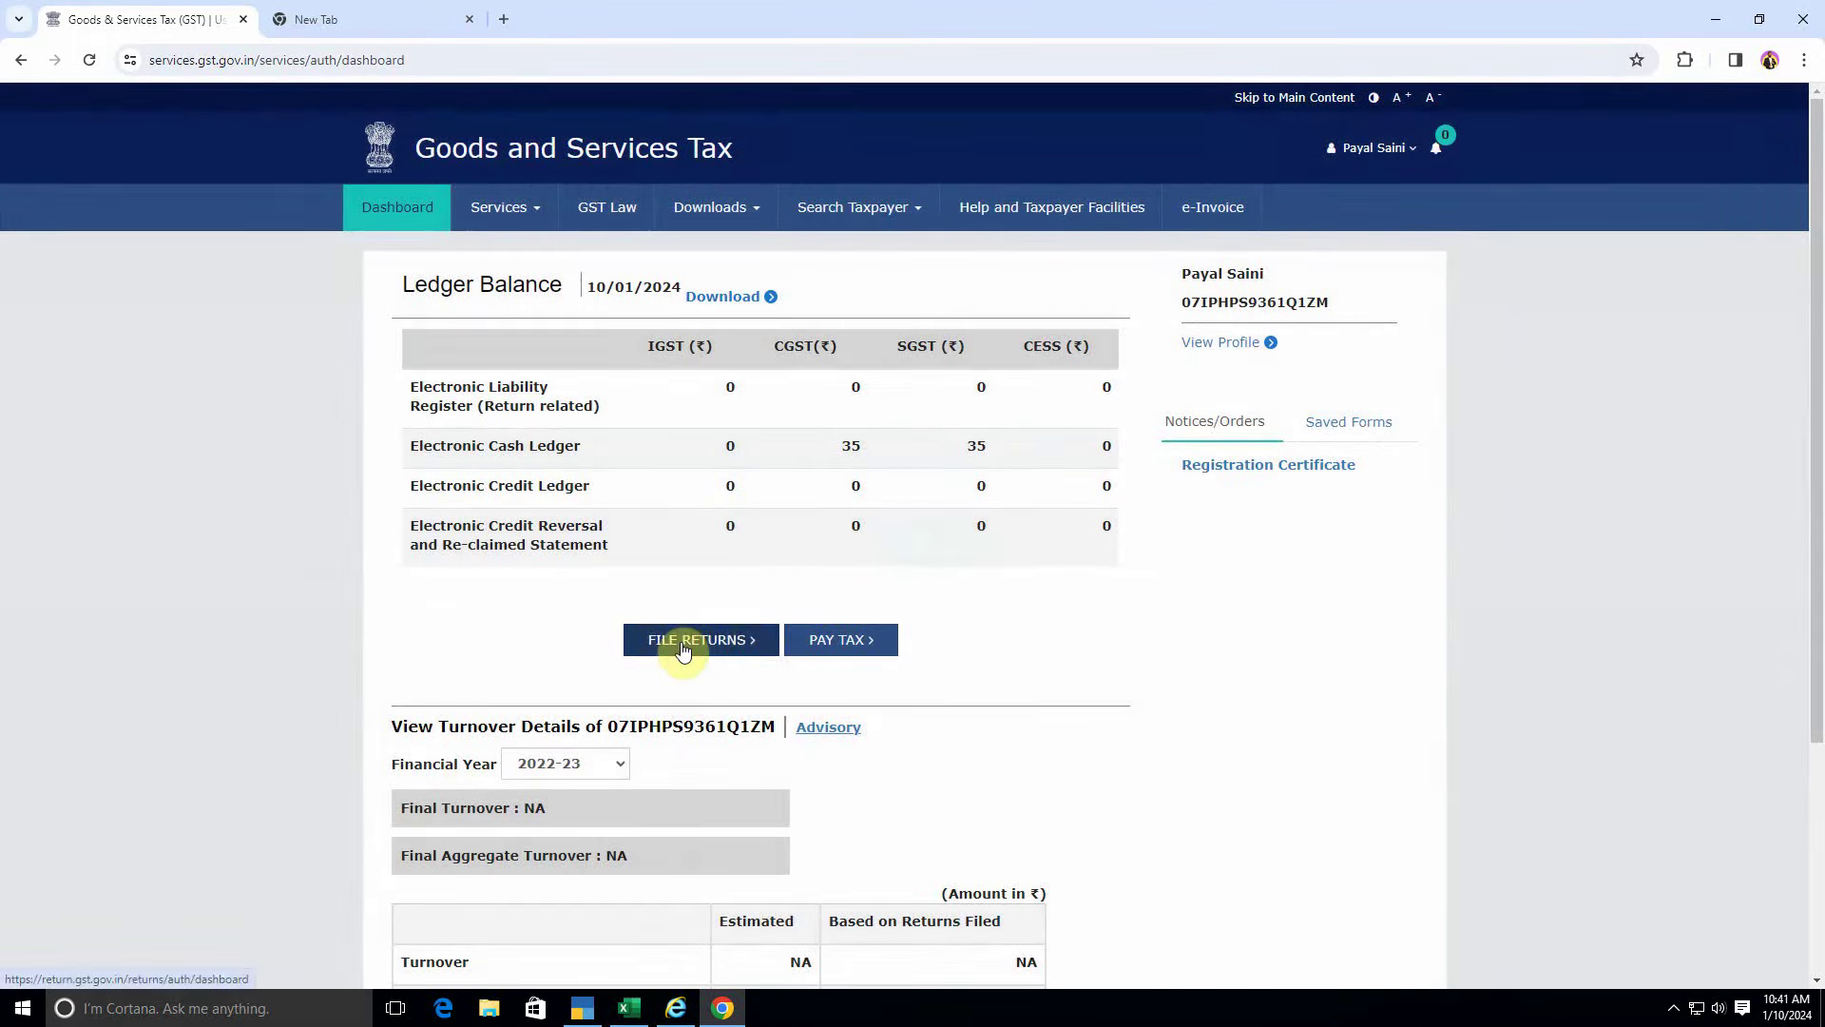
{"action": "left_click", "coordinate": [680, 642]}
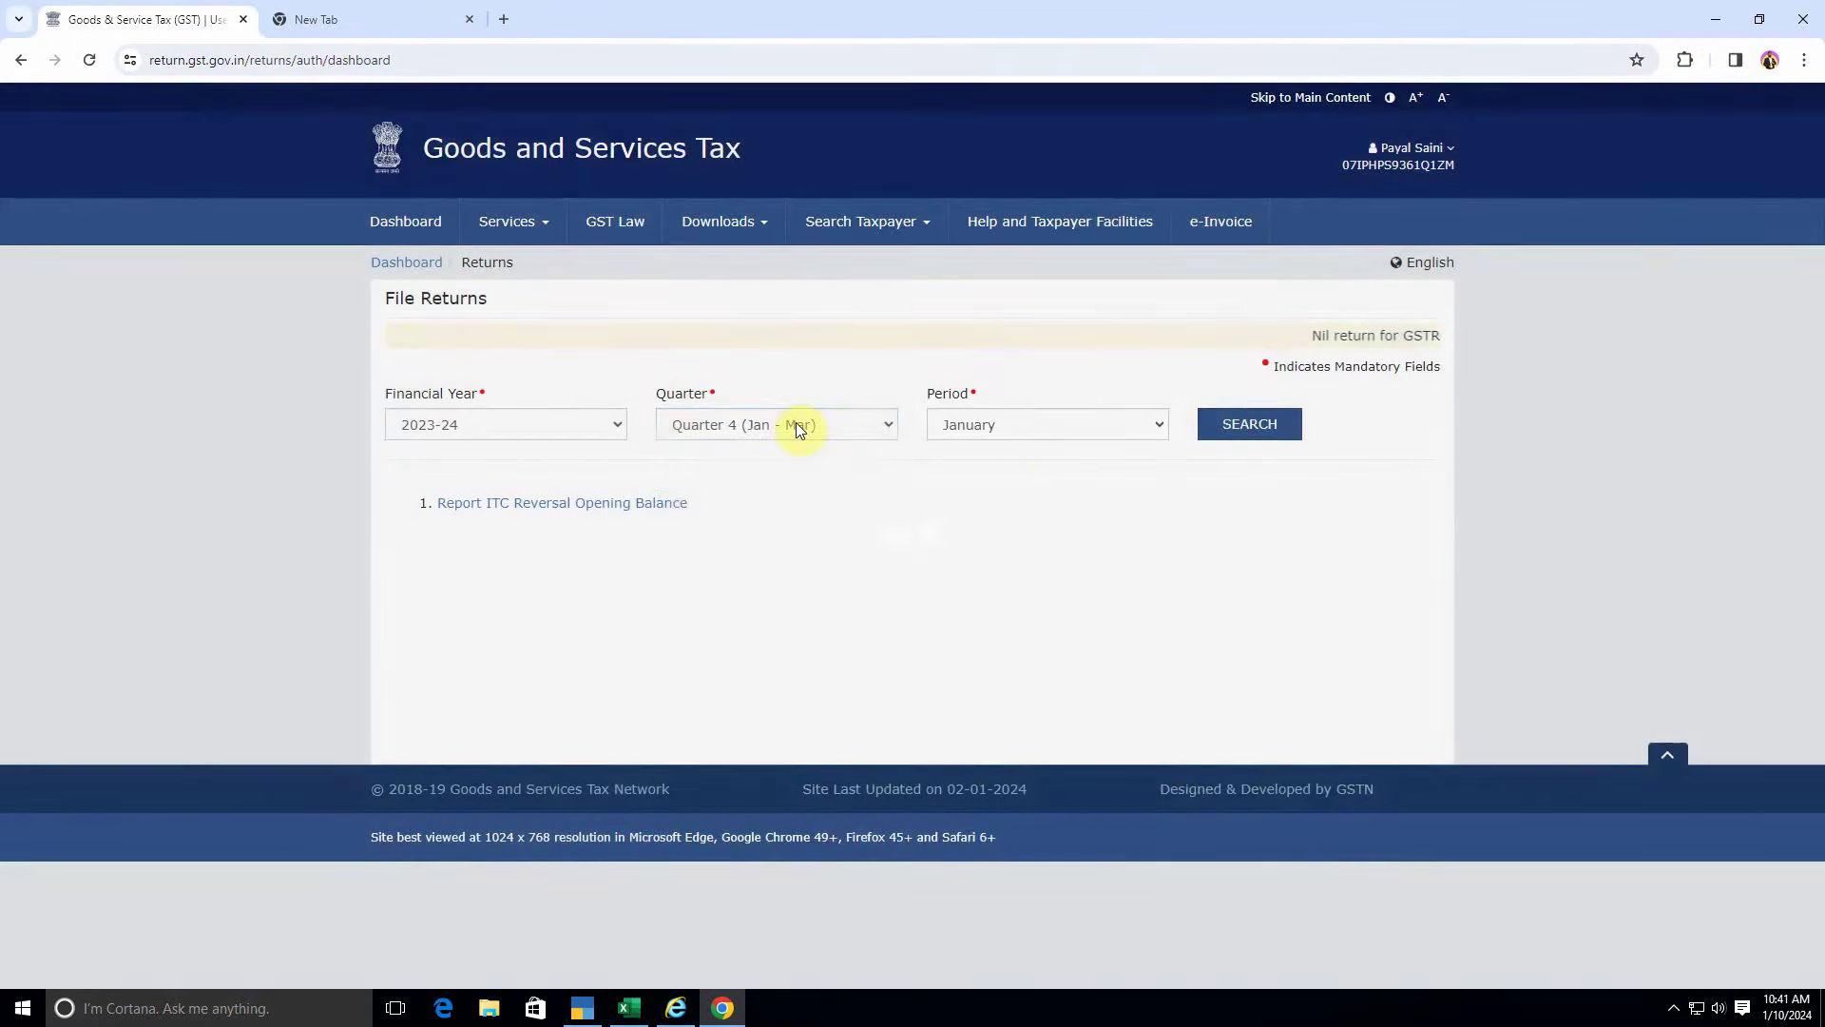
Step: Search the returns for Quarter 3 (Oct - Dec), December, open offline preparation for GSTR1, and switch back to TallyPrime
{"action": "left_click", "coordinate": [796, 422]}
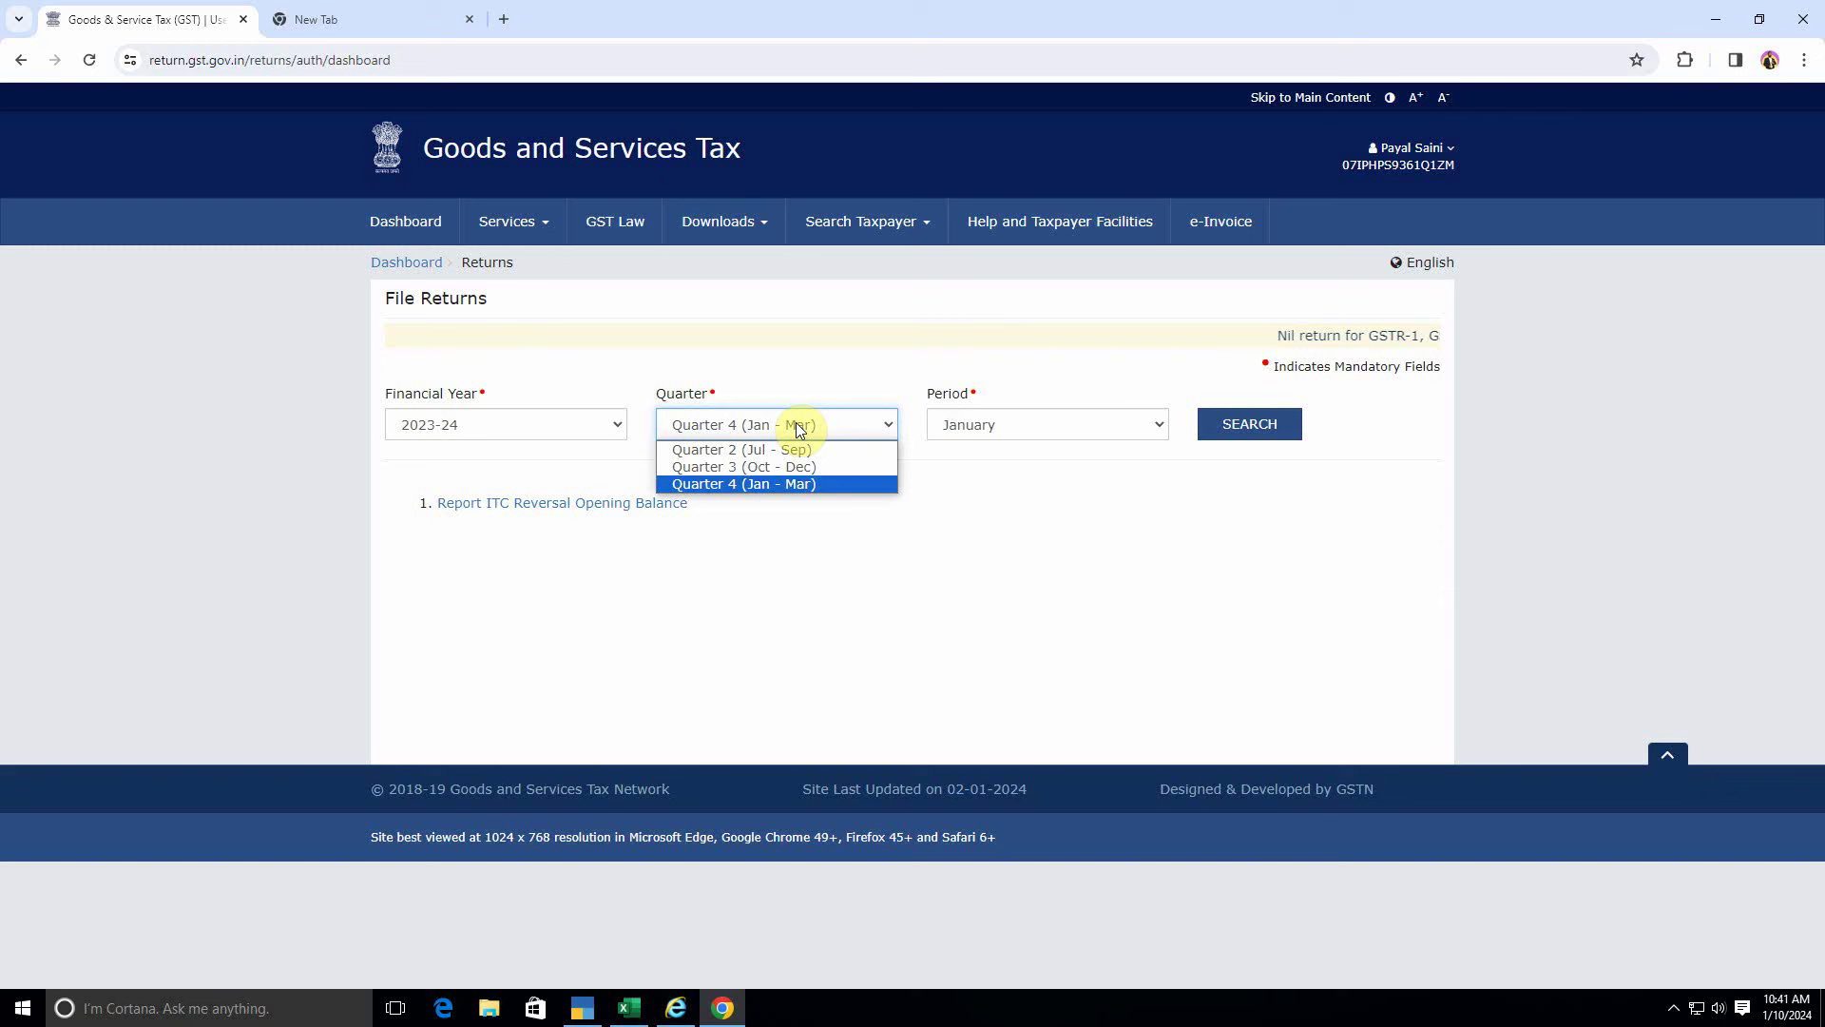
{"action": "left_click", "coordinate": [777, 465]}
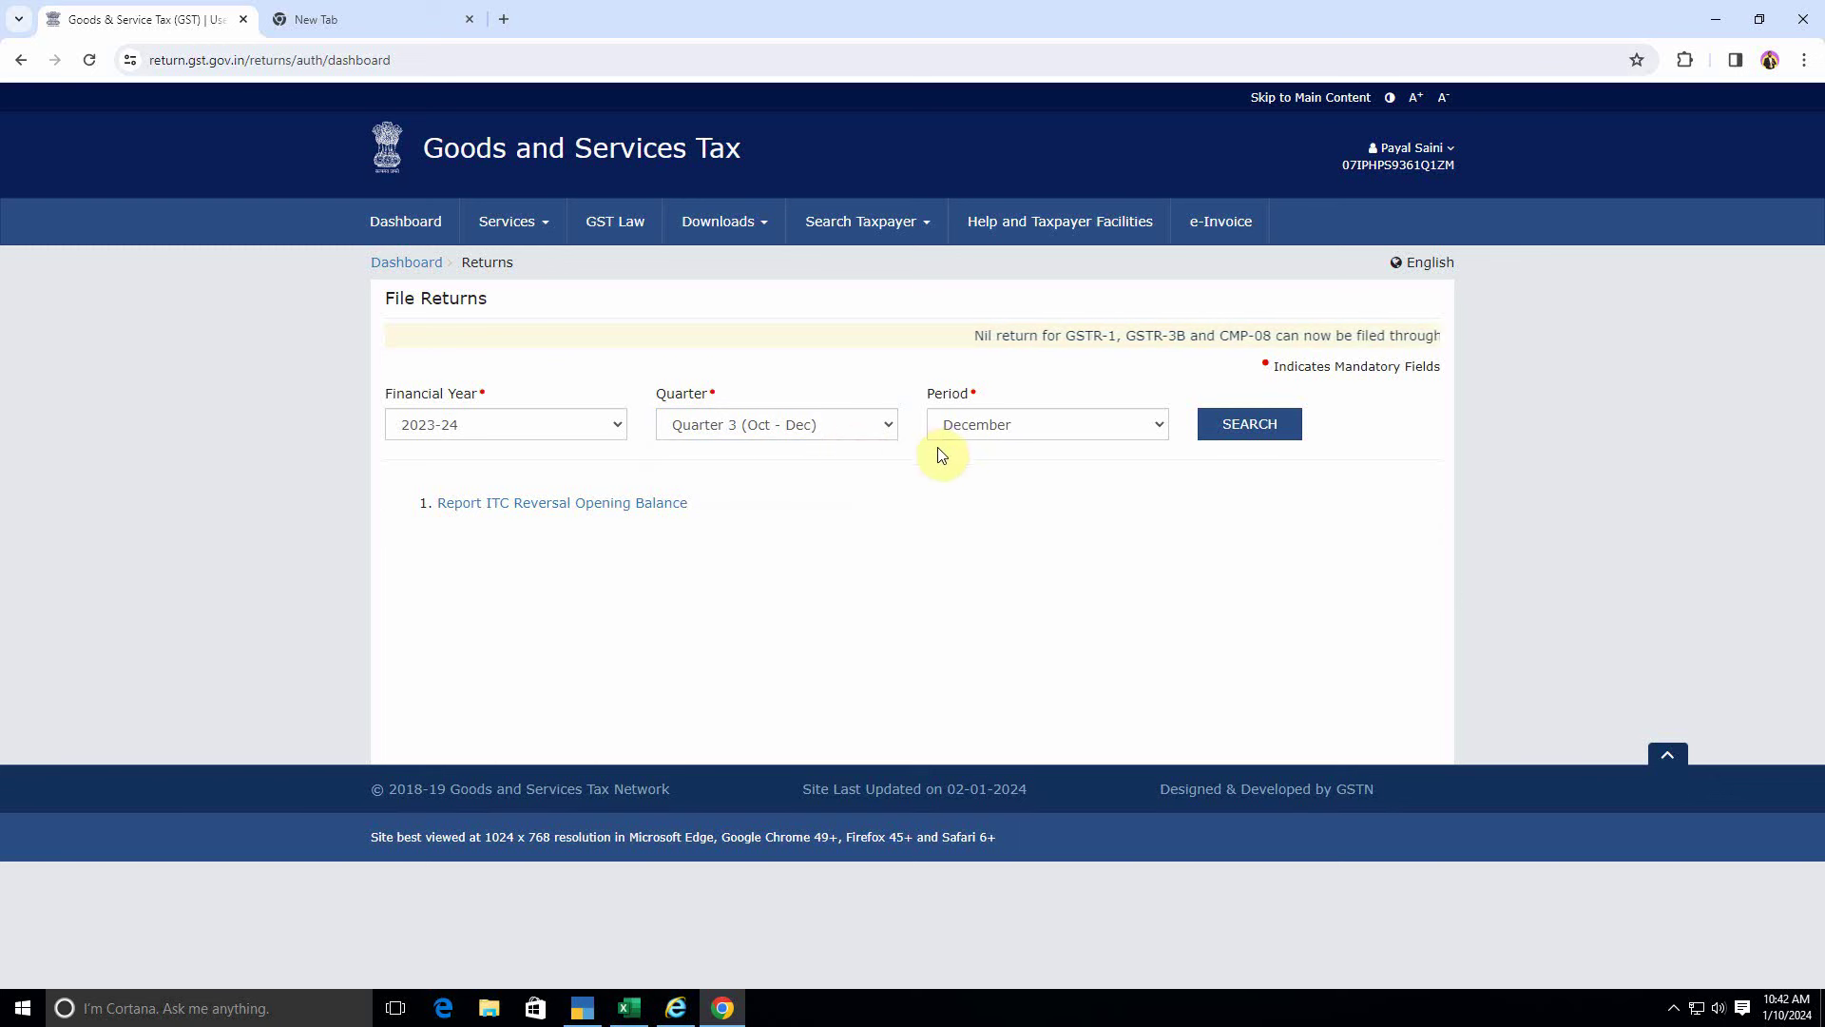
{"action": "left_click", "coordinate": [1269, 423]}
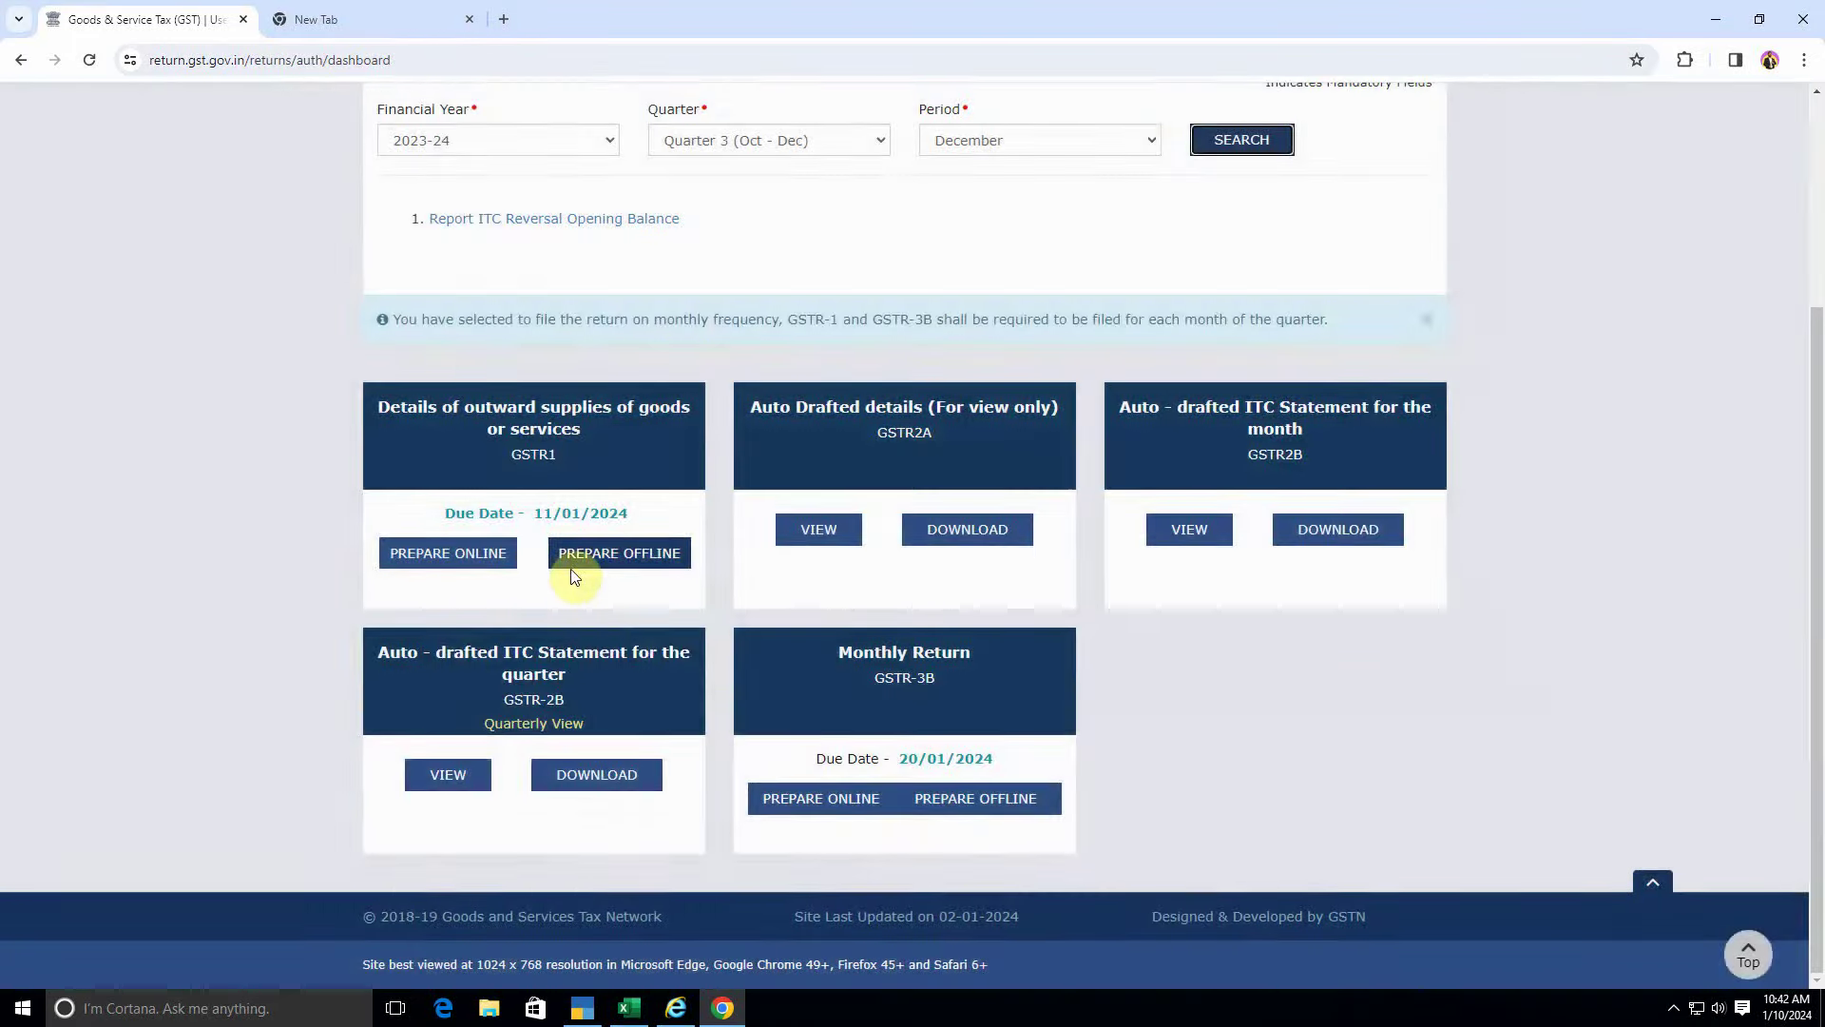
{"action": "left_click", "coordinate": [608, 556]}
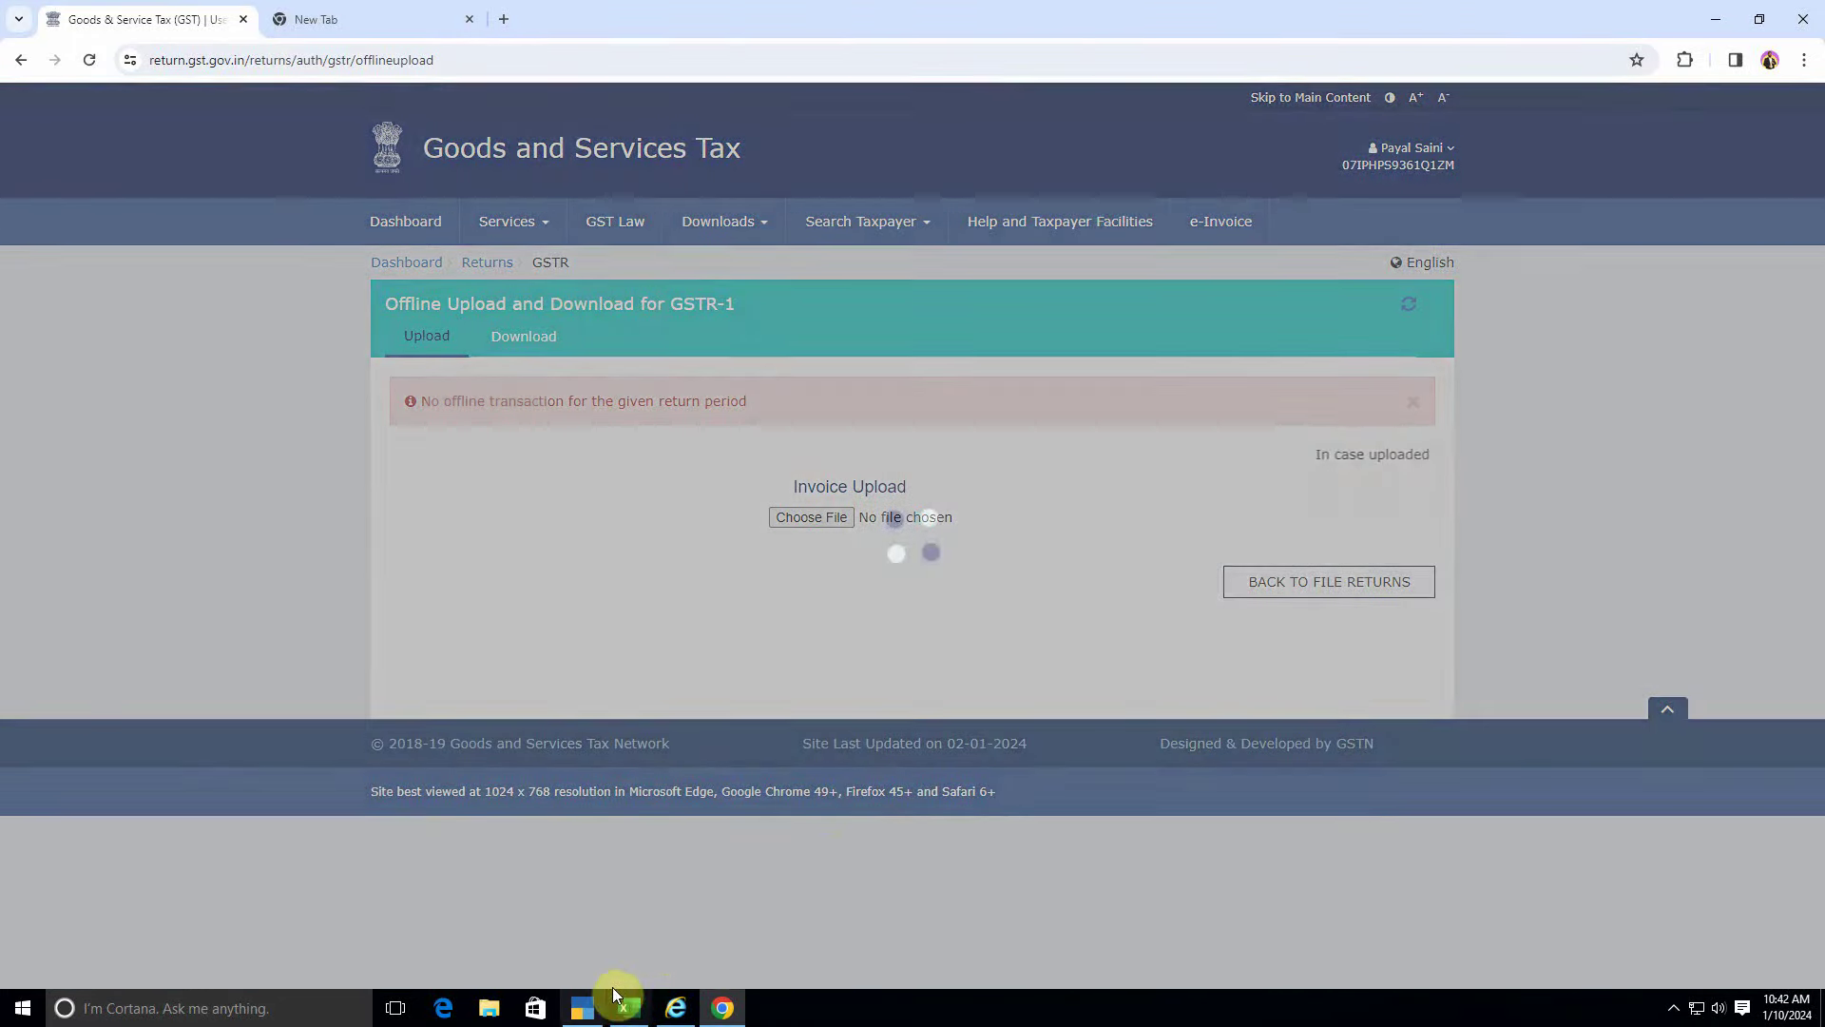
{"action": "left_click", "coordinate": [597, 996]}
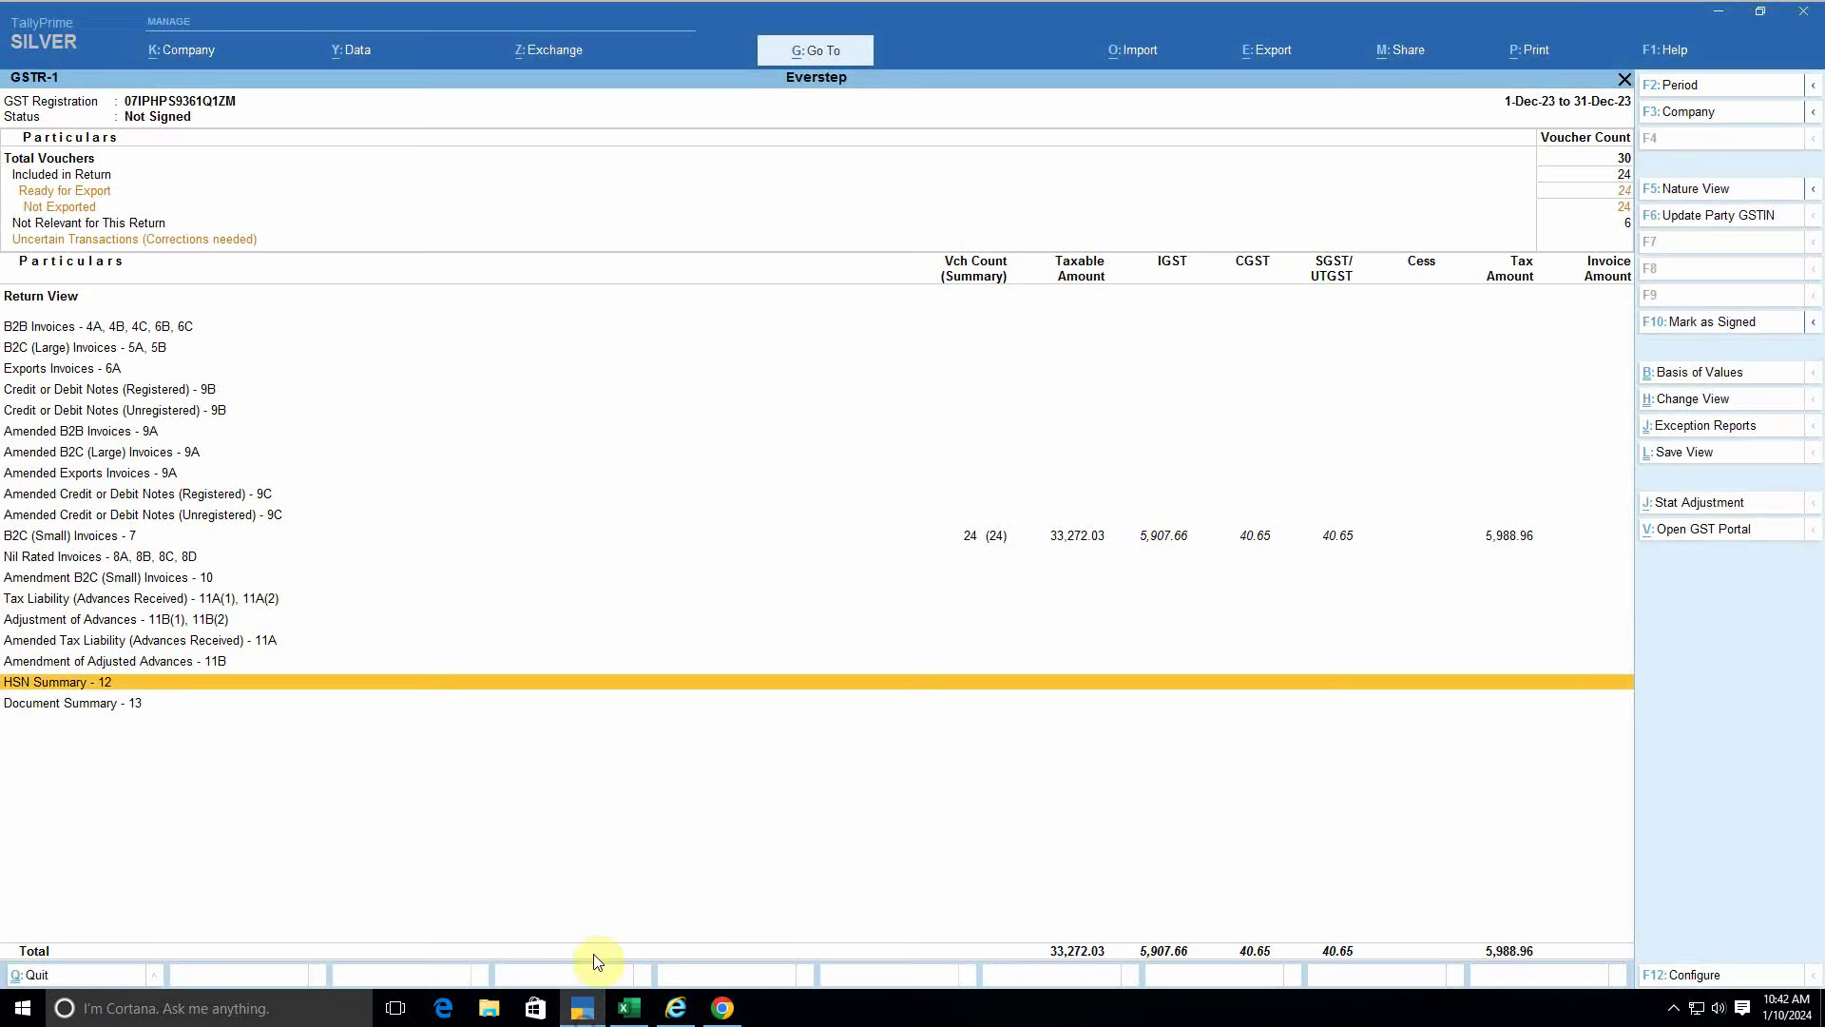
Step: Open the GST Returns export for the December 2023 GSTR-1
{"action": "key", "text": "alt+e"}
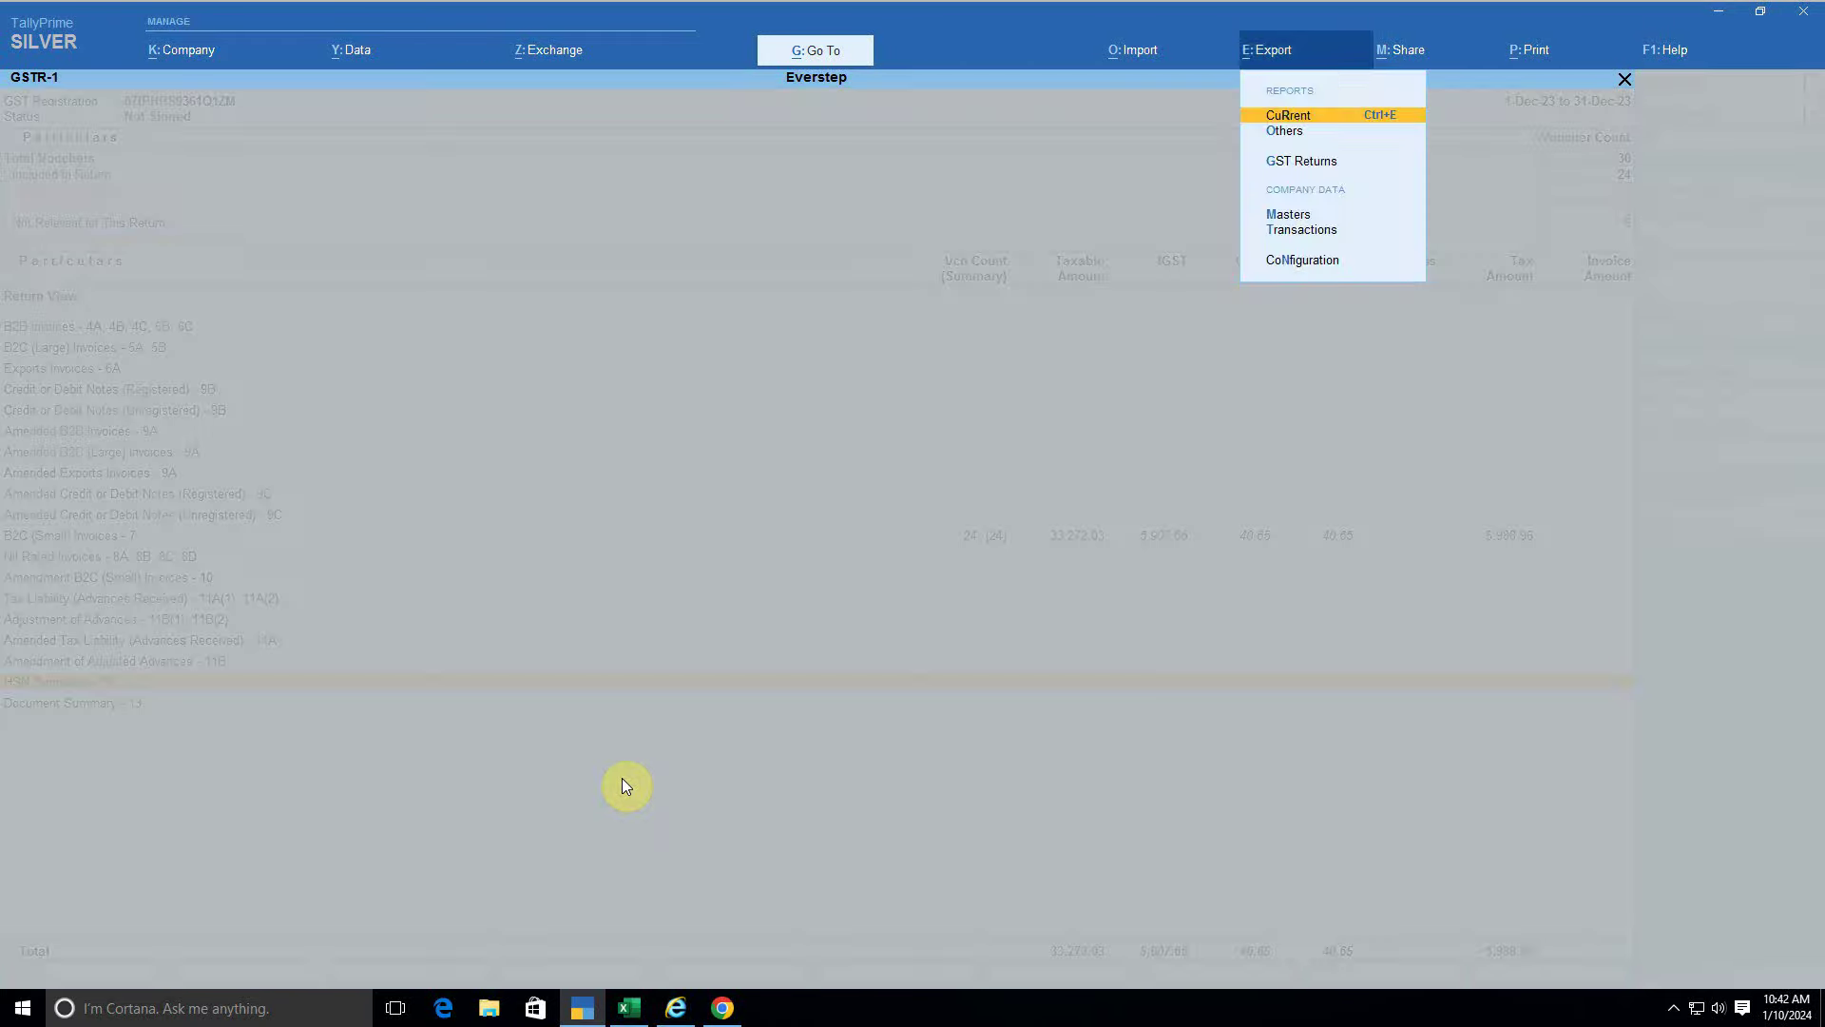
{"action": "key", "text": "Escape"}
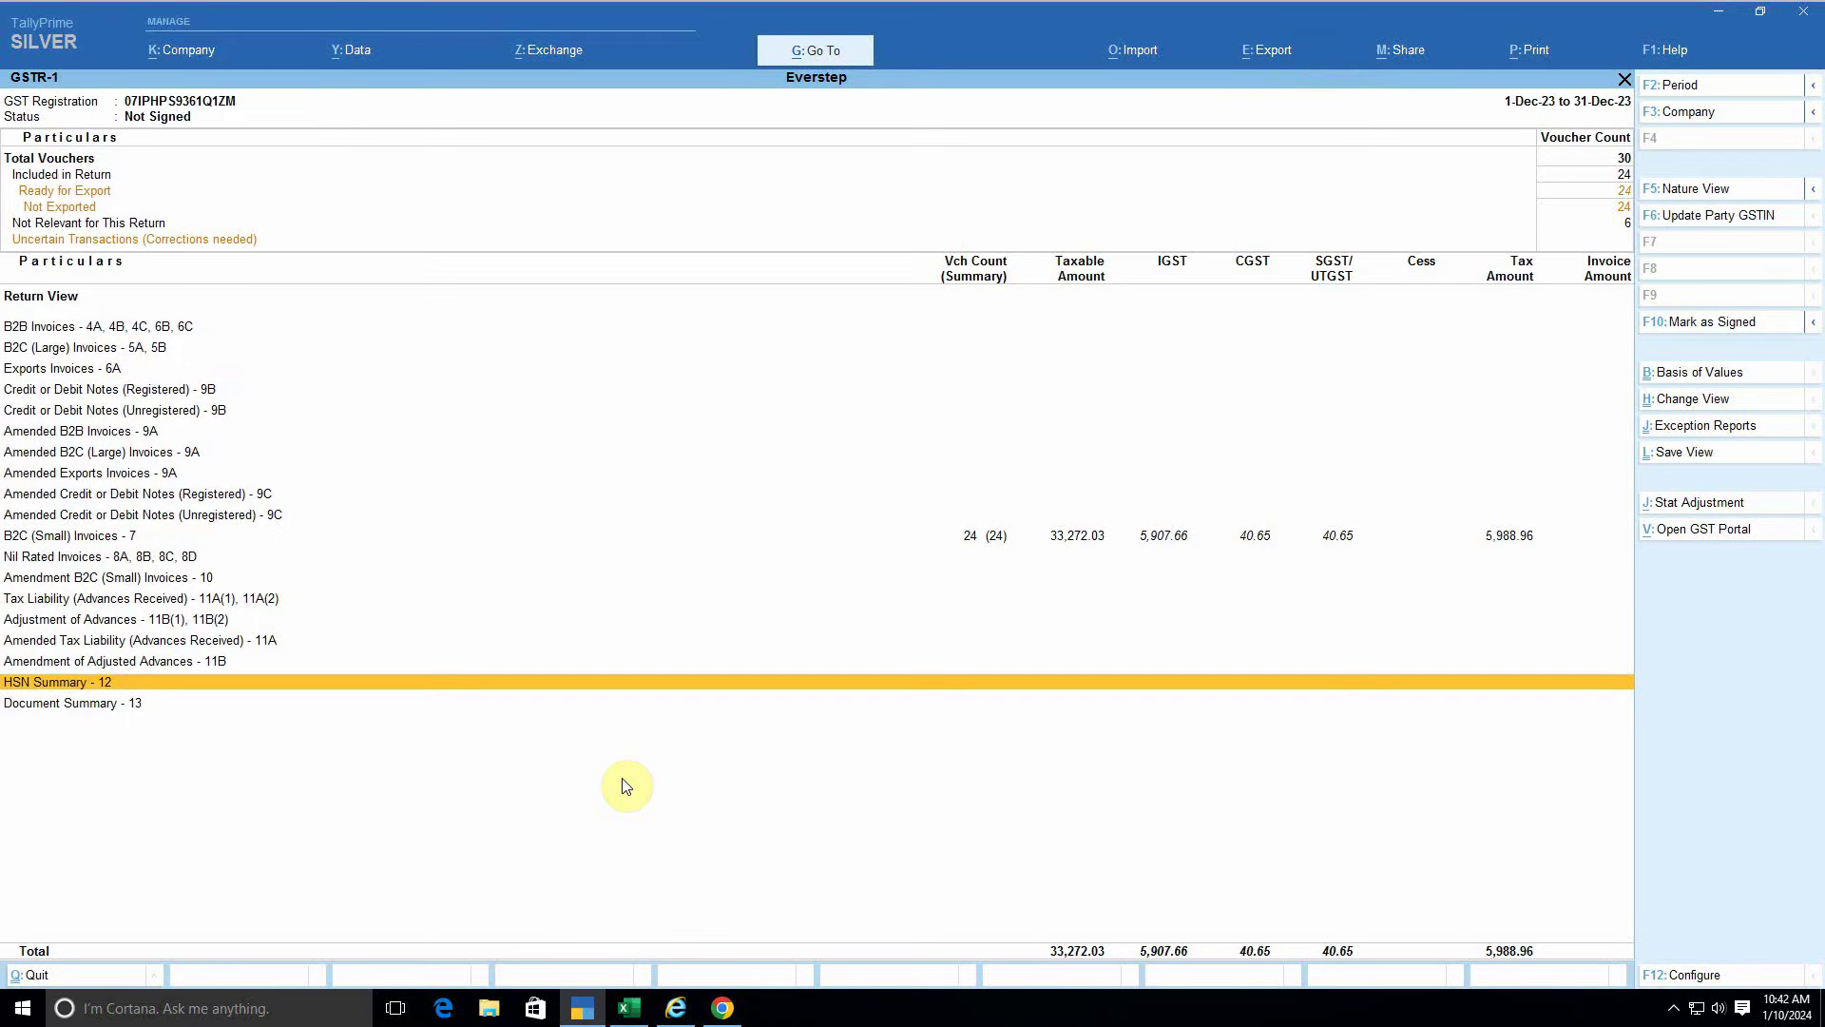
{"action": "left_click", "coordinate": [1248, 53]}
{"action": "key", "text": "Down"}
{"action": "key", "text": "Down"}
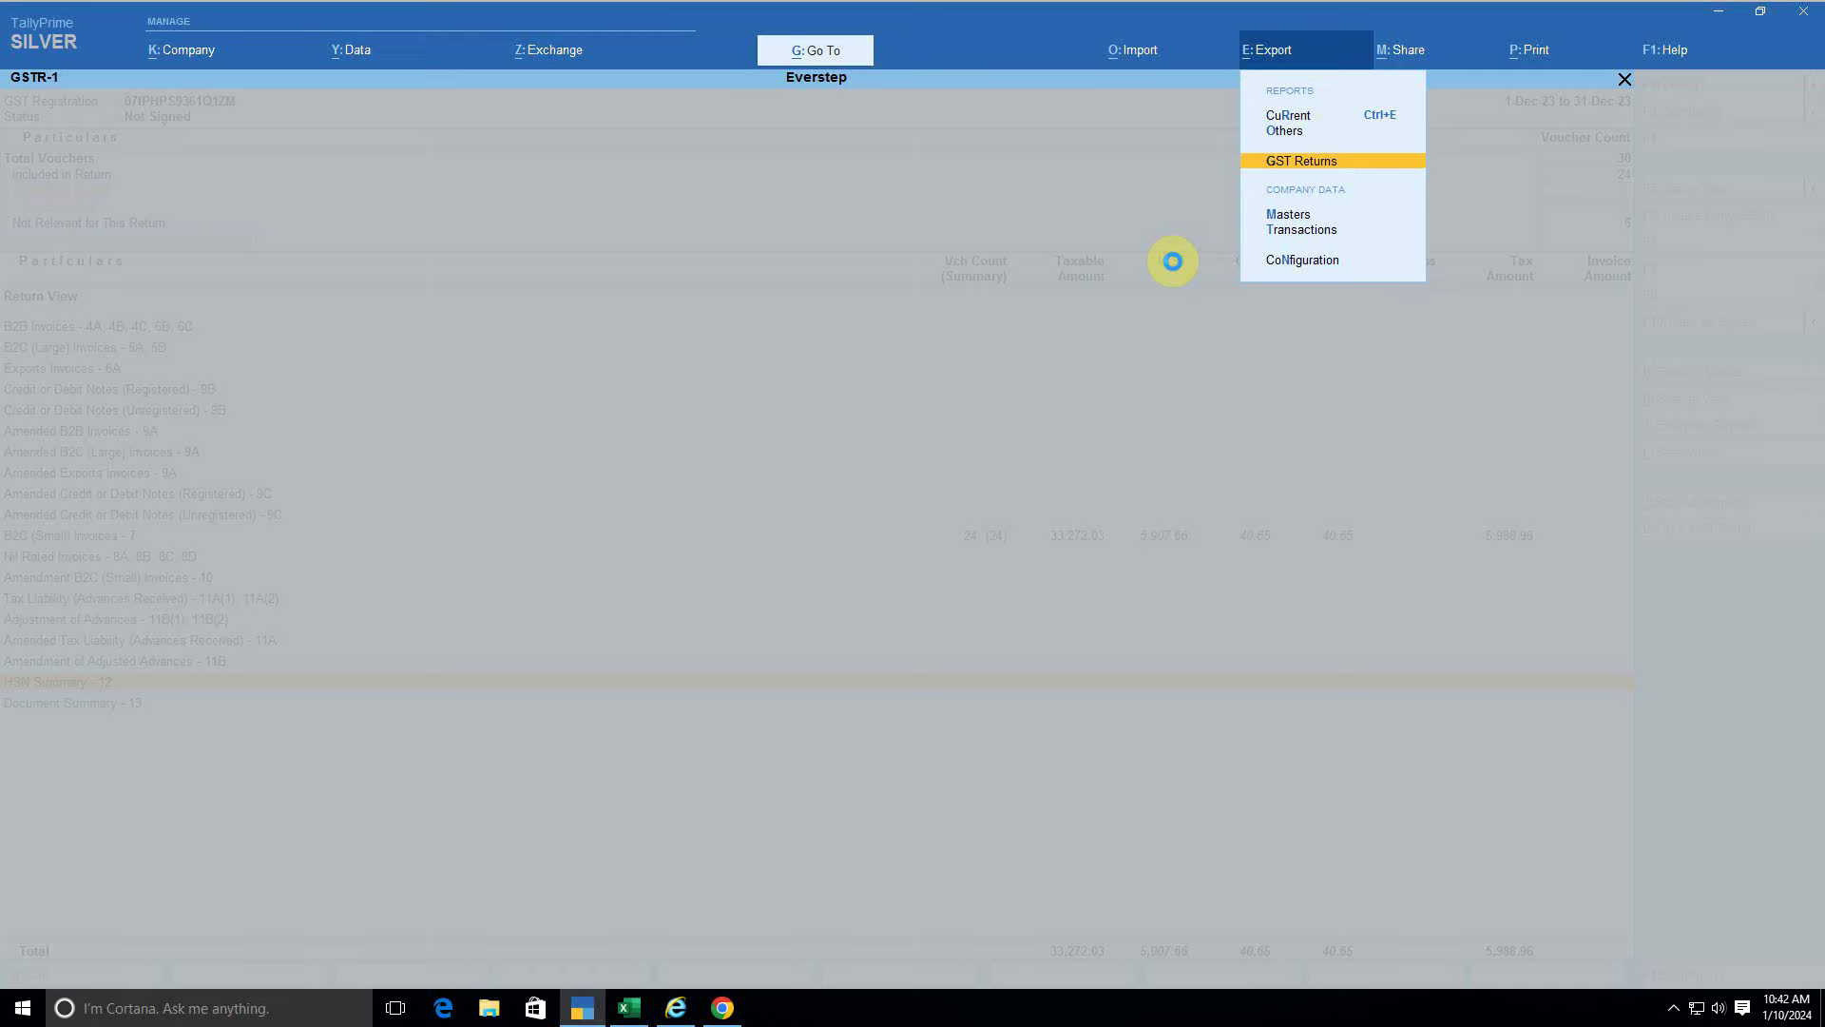
{"action": "key", "text": "Return"}
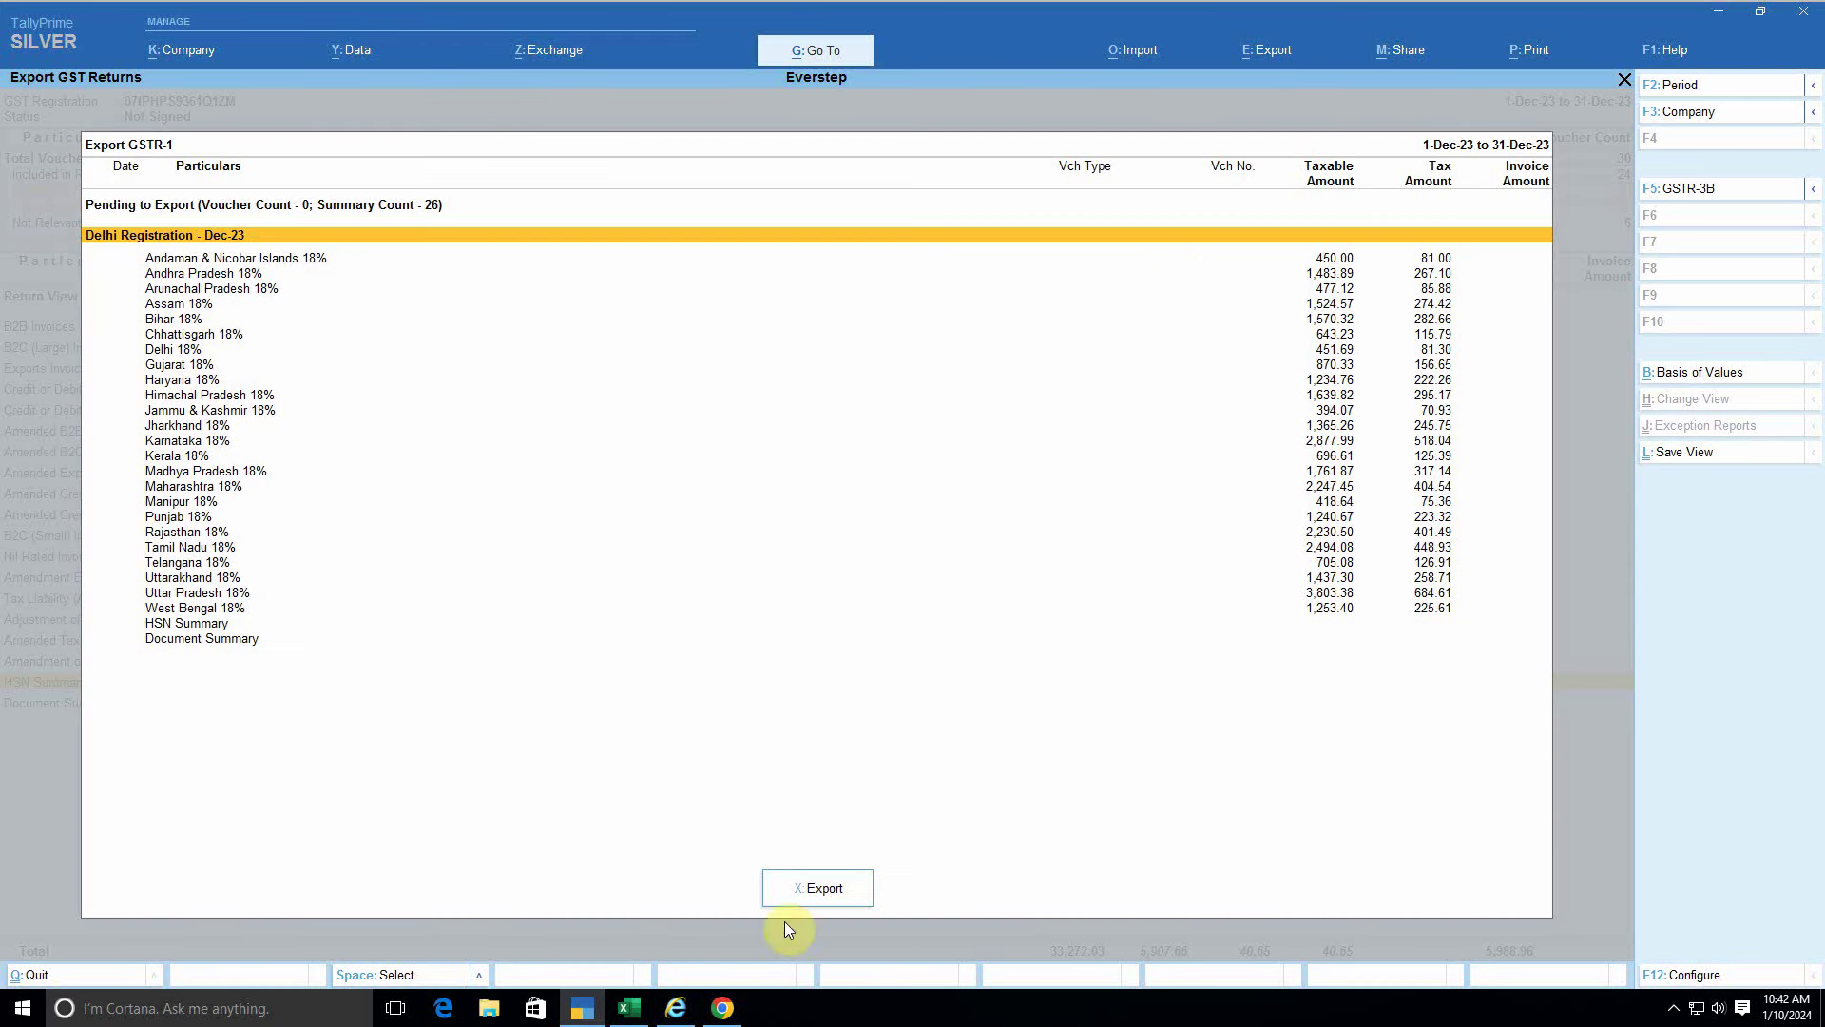
Step: Open the export configuration and choose to specify a custom folder path for the exported files
{"action": "left_click", "coordinate": [803, 894]}
{"action": "key", "text": "c"}
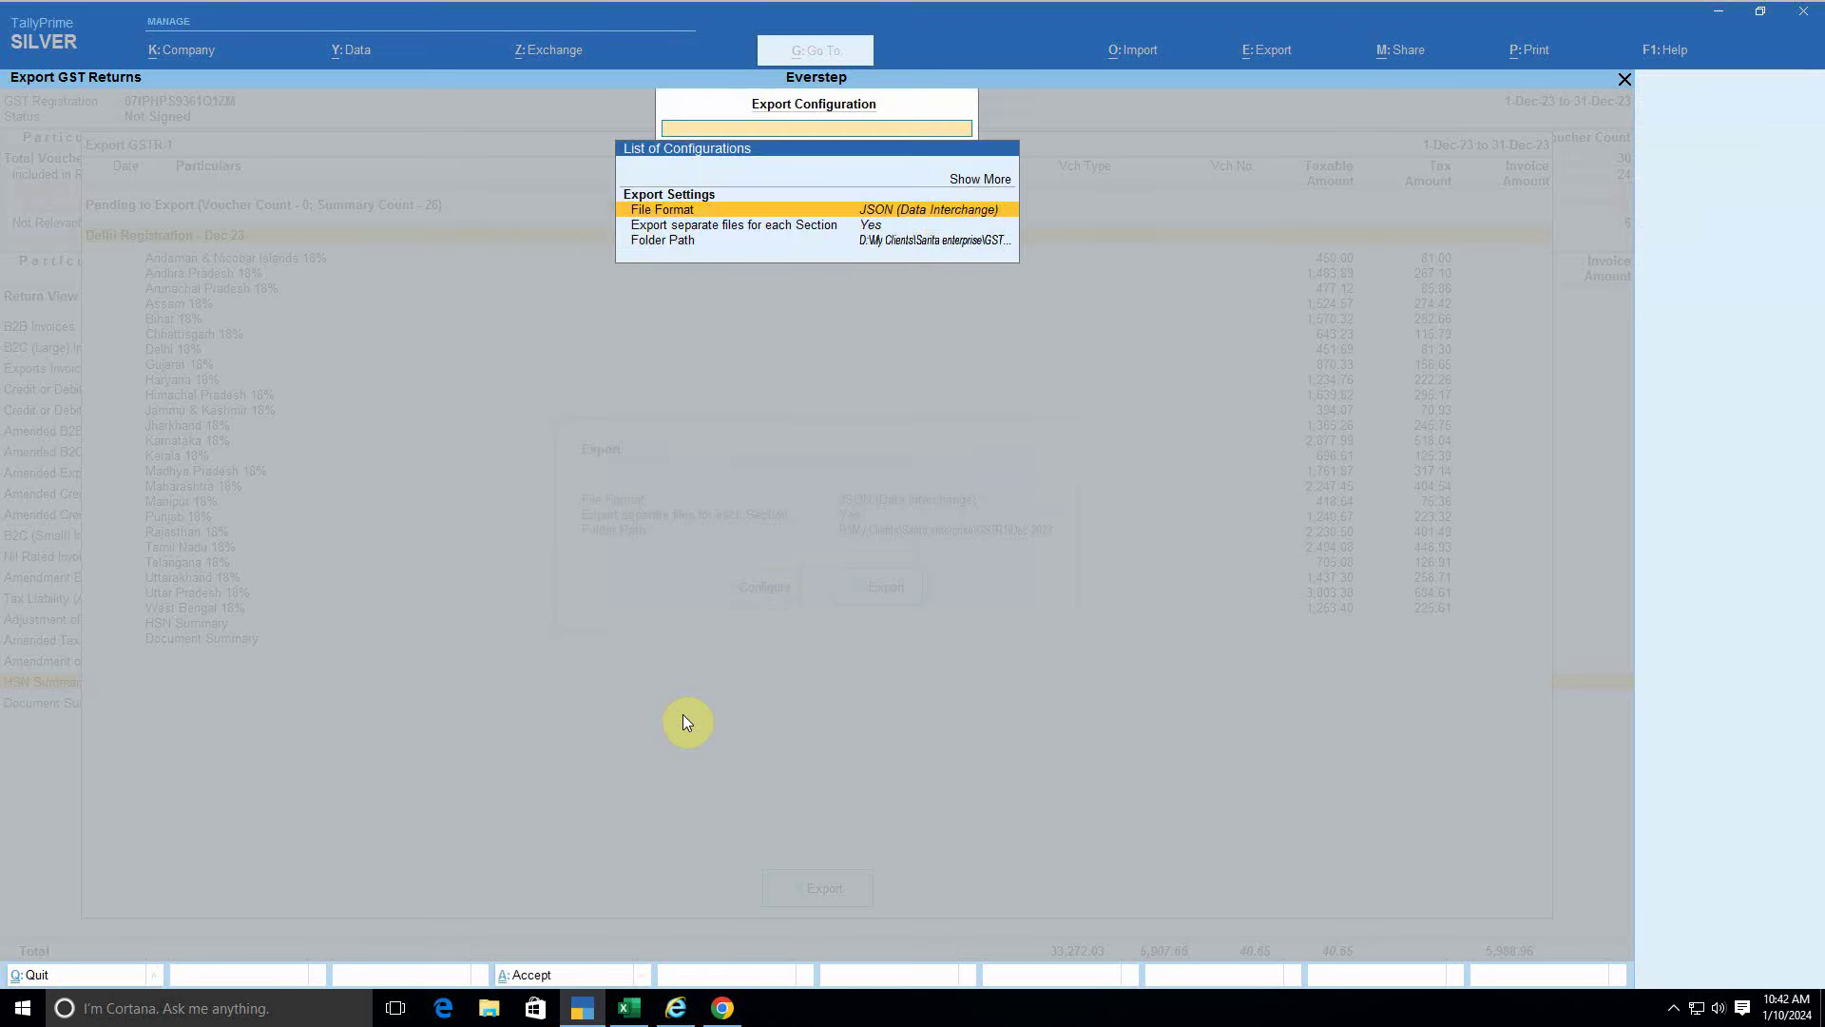
{"action": "key", "text": "Down"}
{"action": "key", "text": "Down"}
{"action": "key", "text": "Return"}
{"action": "key", "text": "Up"}
{"action": "key", "text": "Up"}
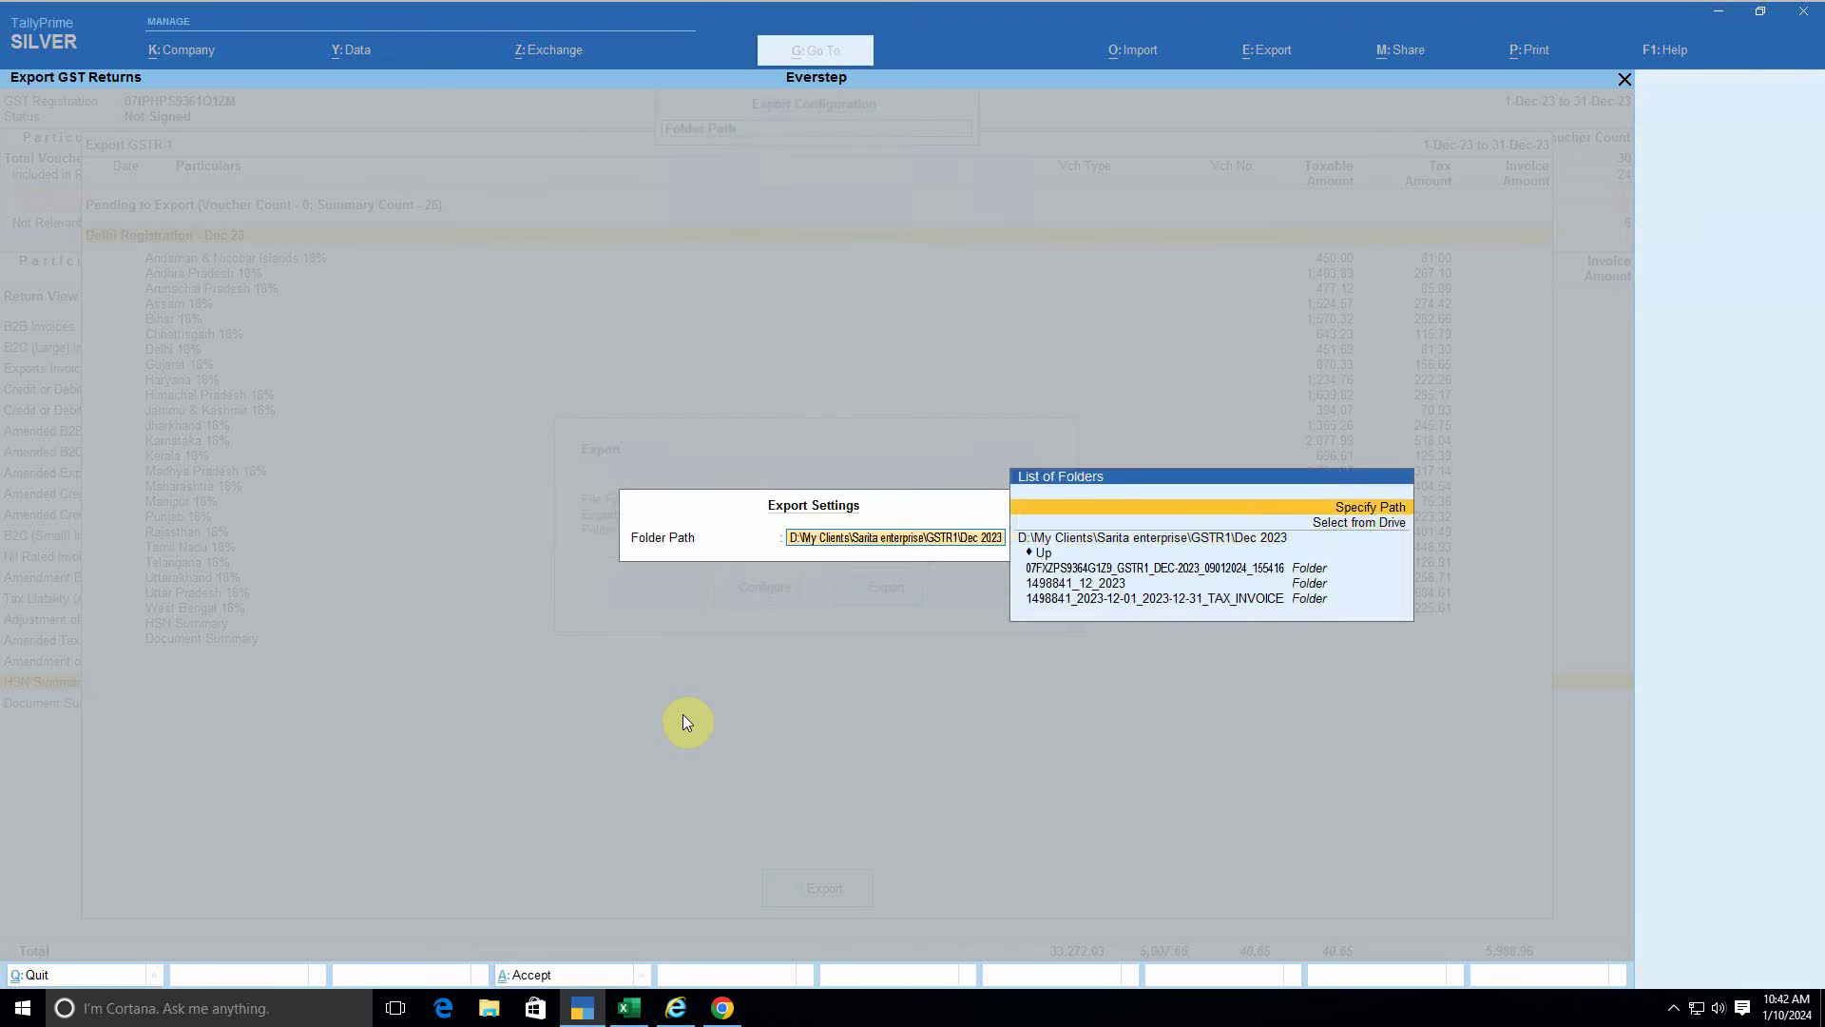
{"action": "key", "text": "Return"}
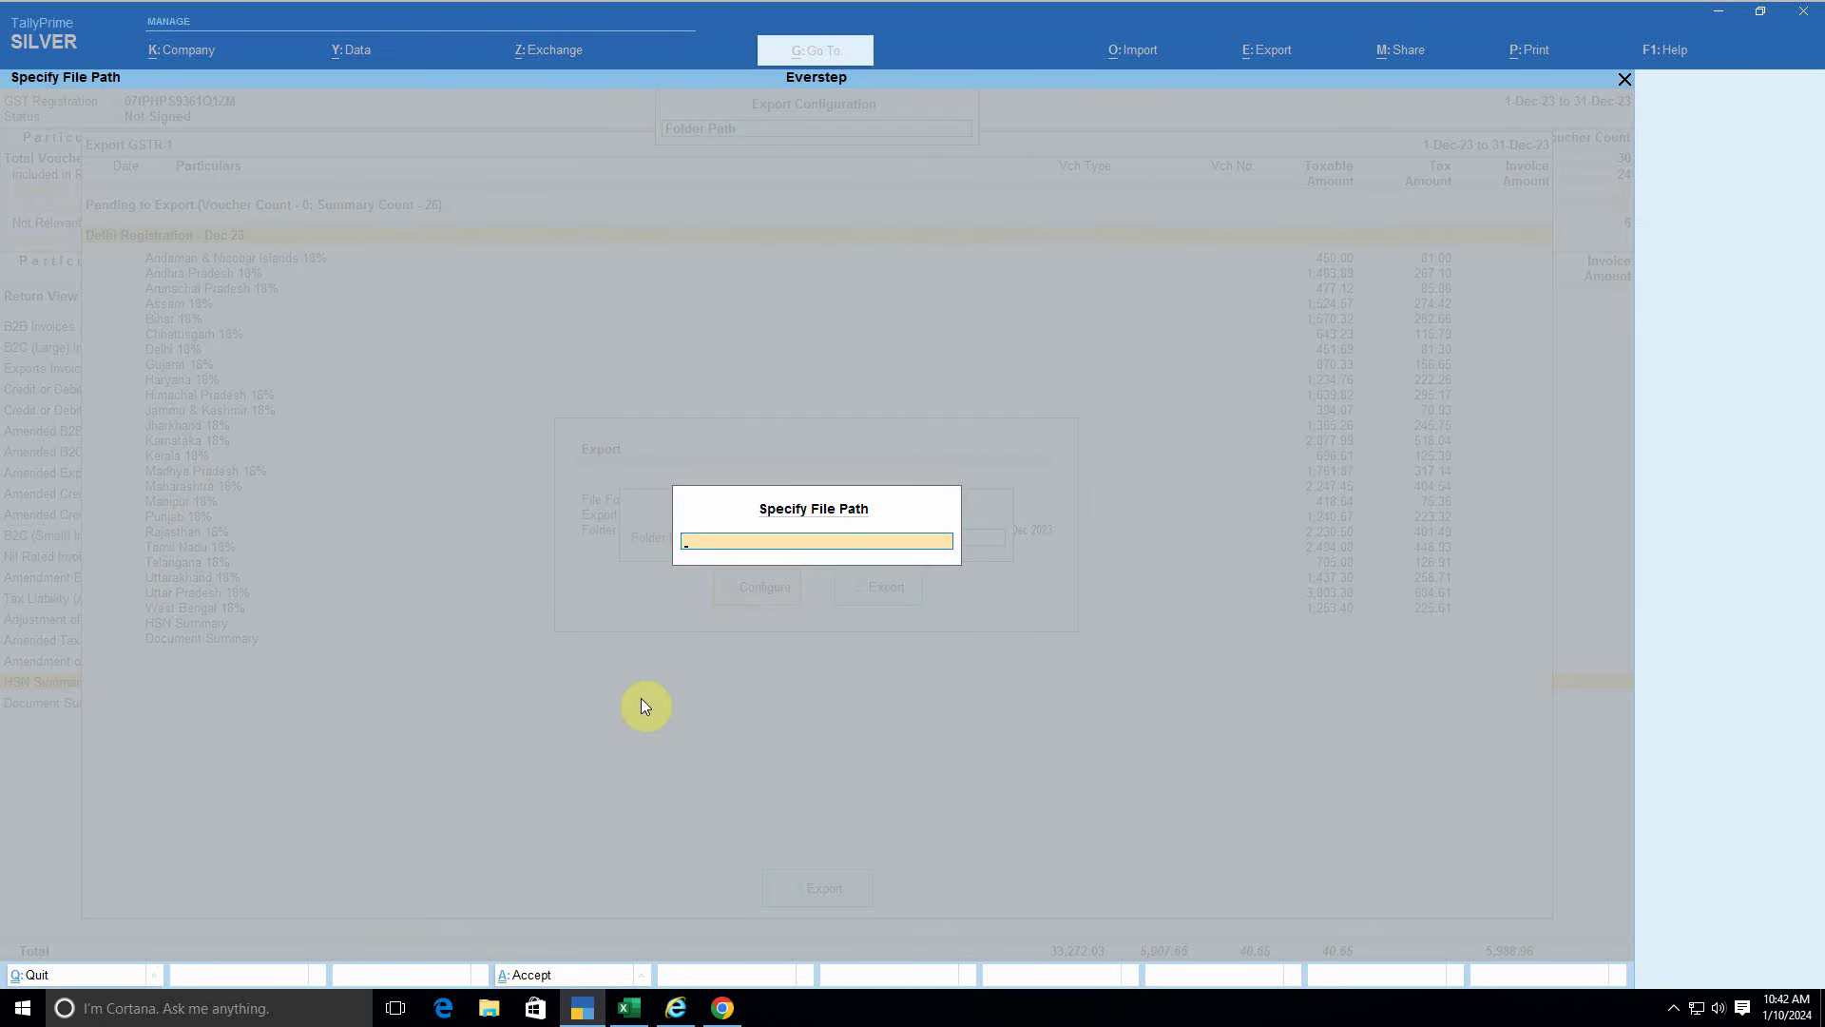
Step: Switch to File Explorer, open Everstep's GSTR1 subfolder Dec 2023, and copy its full path
{"action": "key", "text": "alt+Tab"}
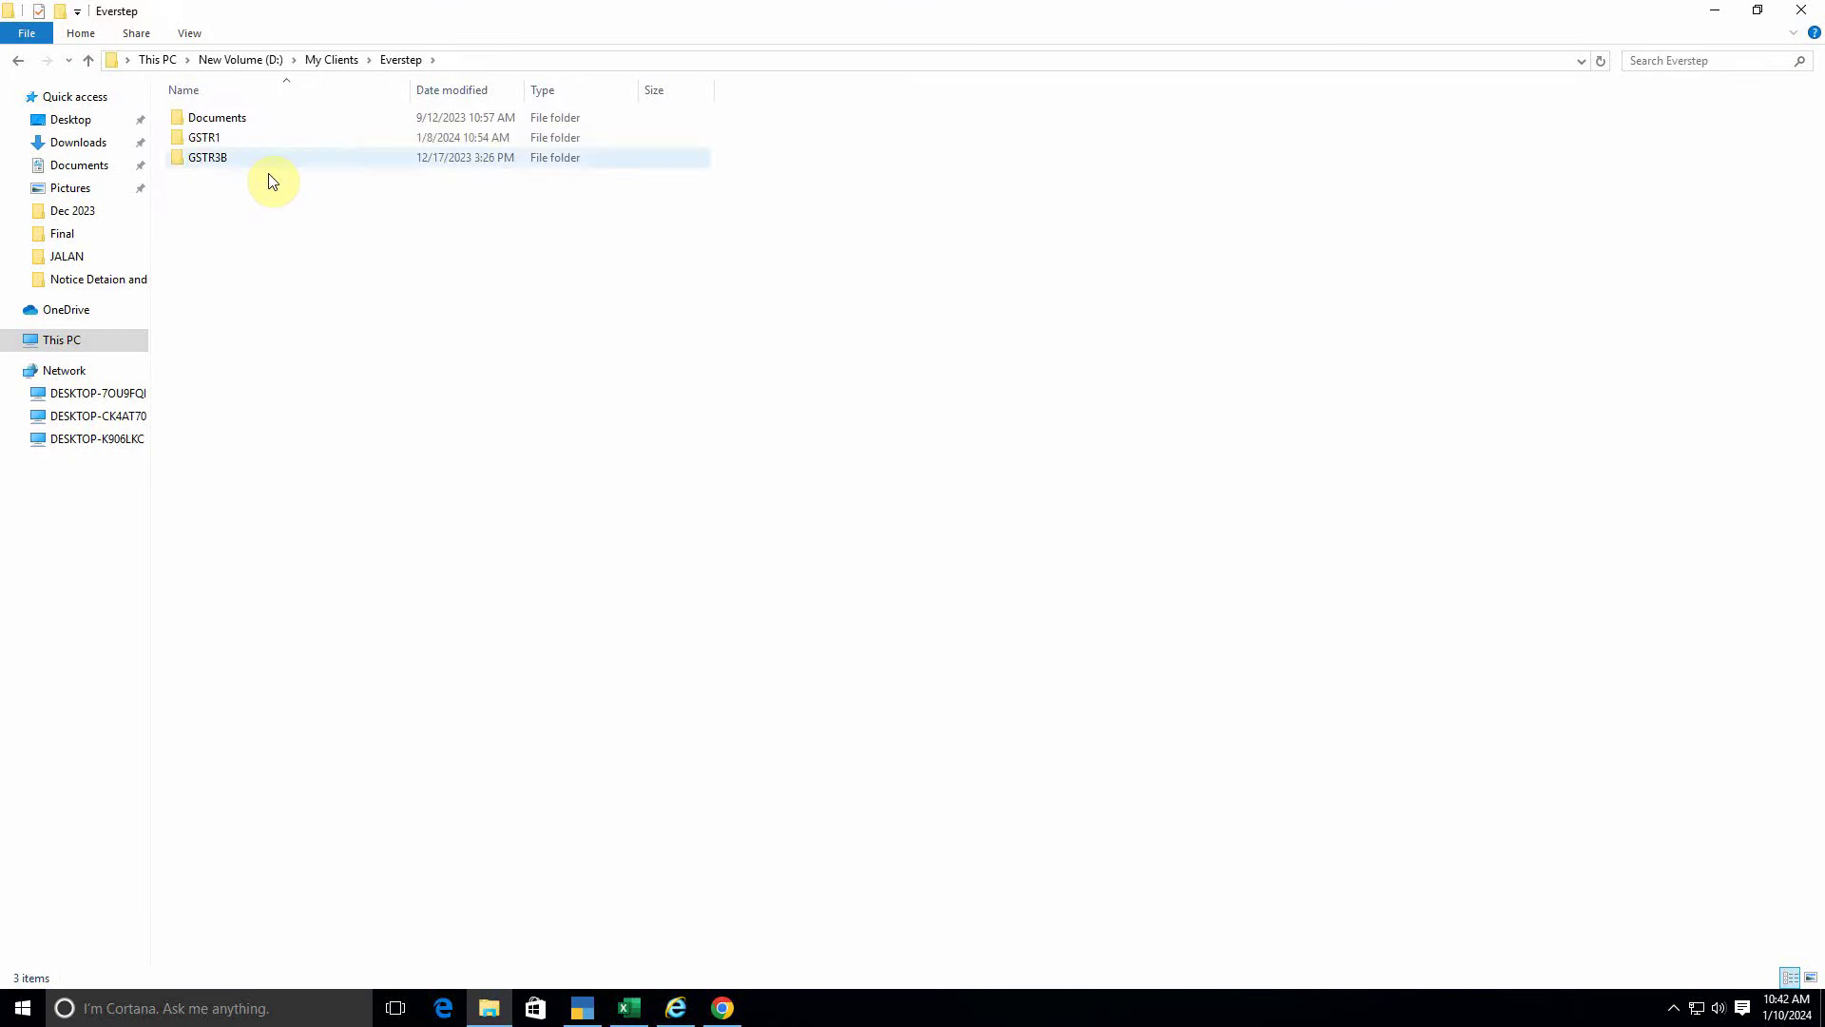
{"action": "double_click", "coordinate": [245, 139]}
{"action": "left_click", "coordinate": [267, 270]}
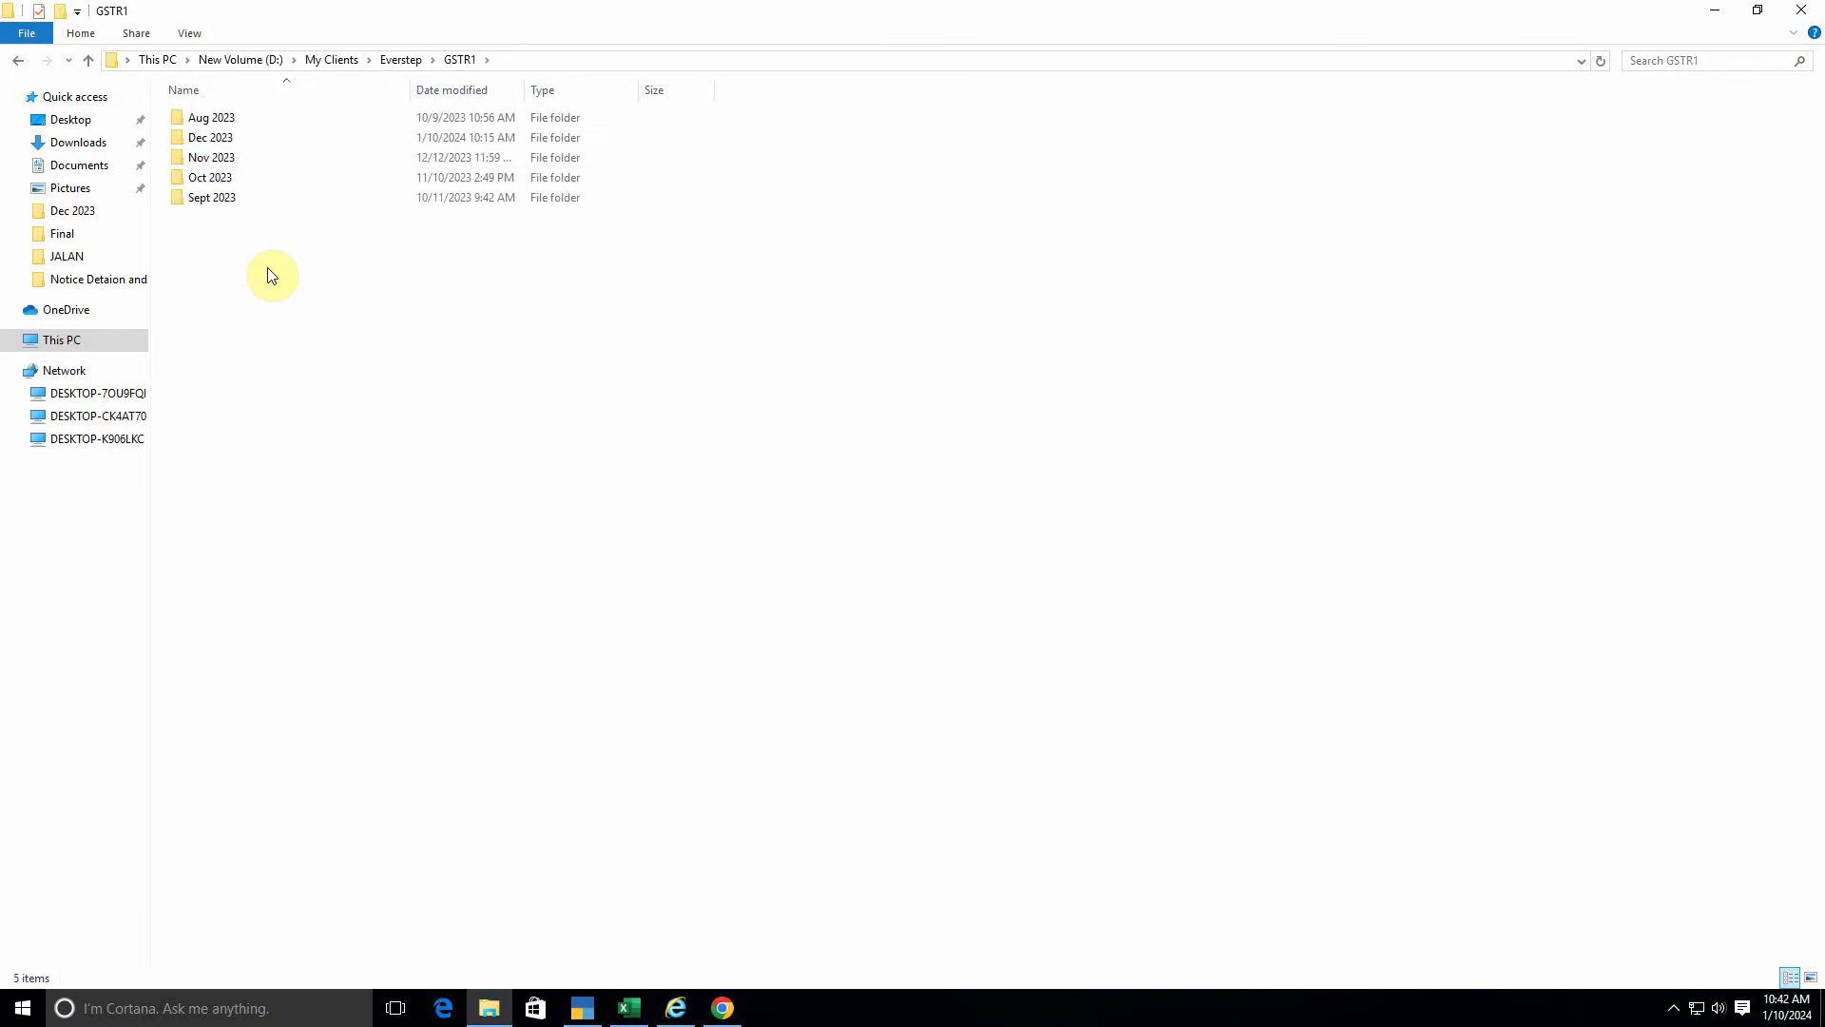
{"action": "double_click", "coordinate": [230, 140]}
{"action": "left_click", "coordinate": [932, 61]}
{"action": "key", "text": "ctrl+c"}
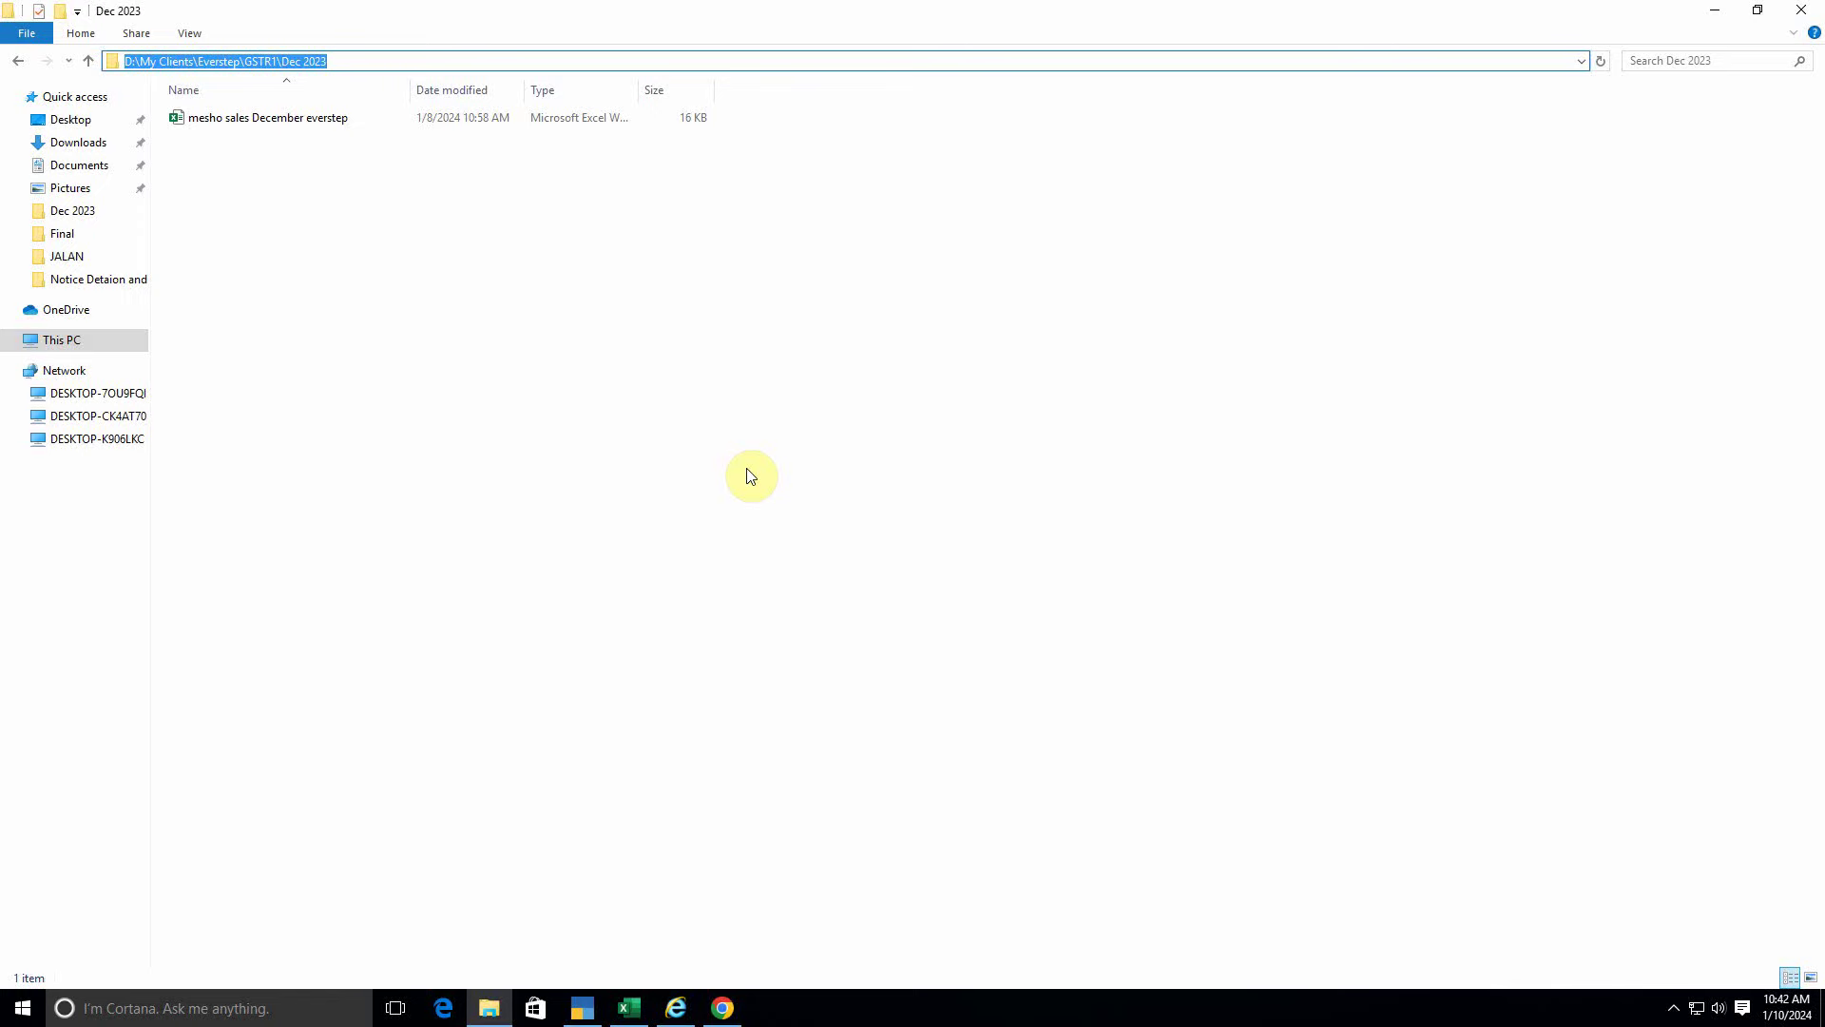
Step: Switch back to TallyPrime and set the export folder path to D:\My Clients\Everstep\GSTR1\Dec 2023
{"action": "left_click", "coordinate": [583, 1008]}
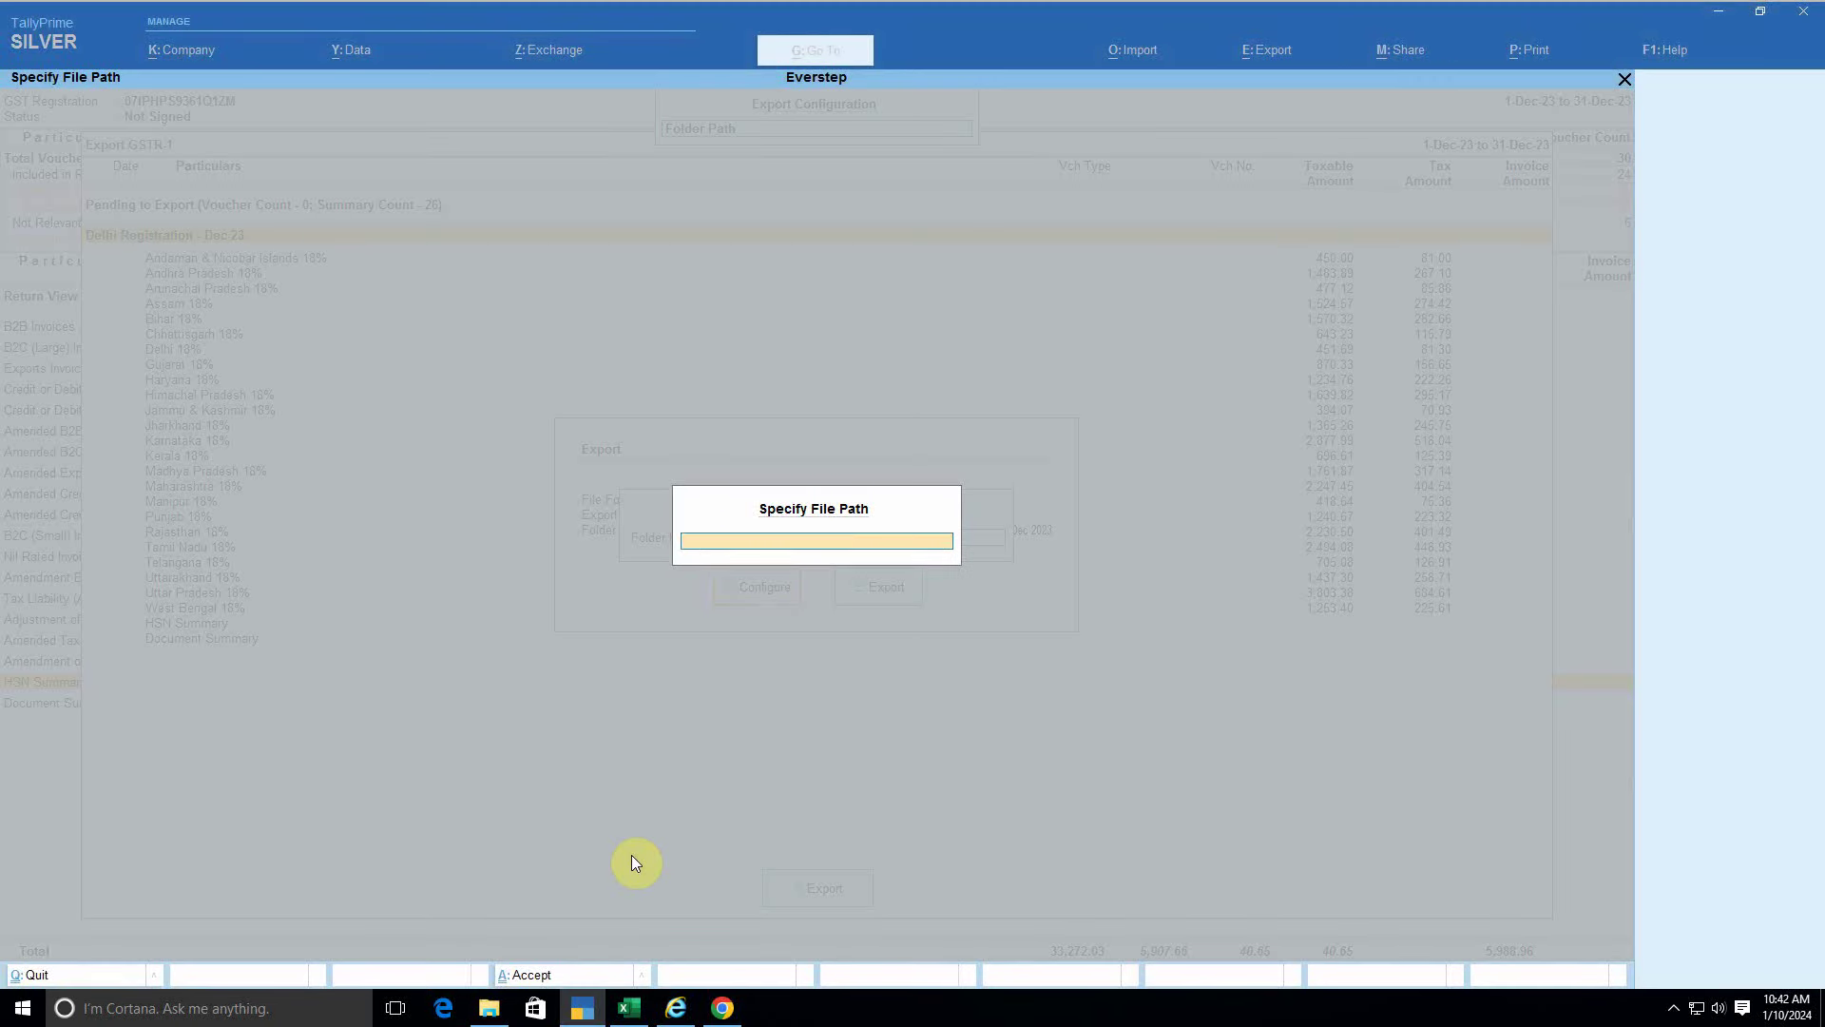
{"action": "key", "text": "ctrl+v"}
{"action": "key", "text": "Return"}
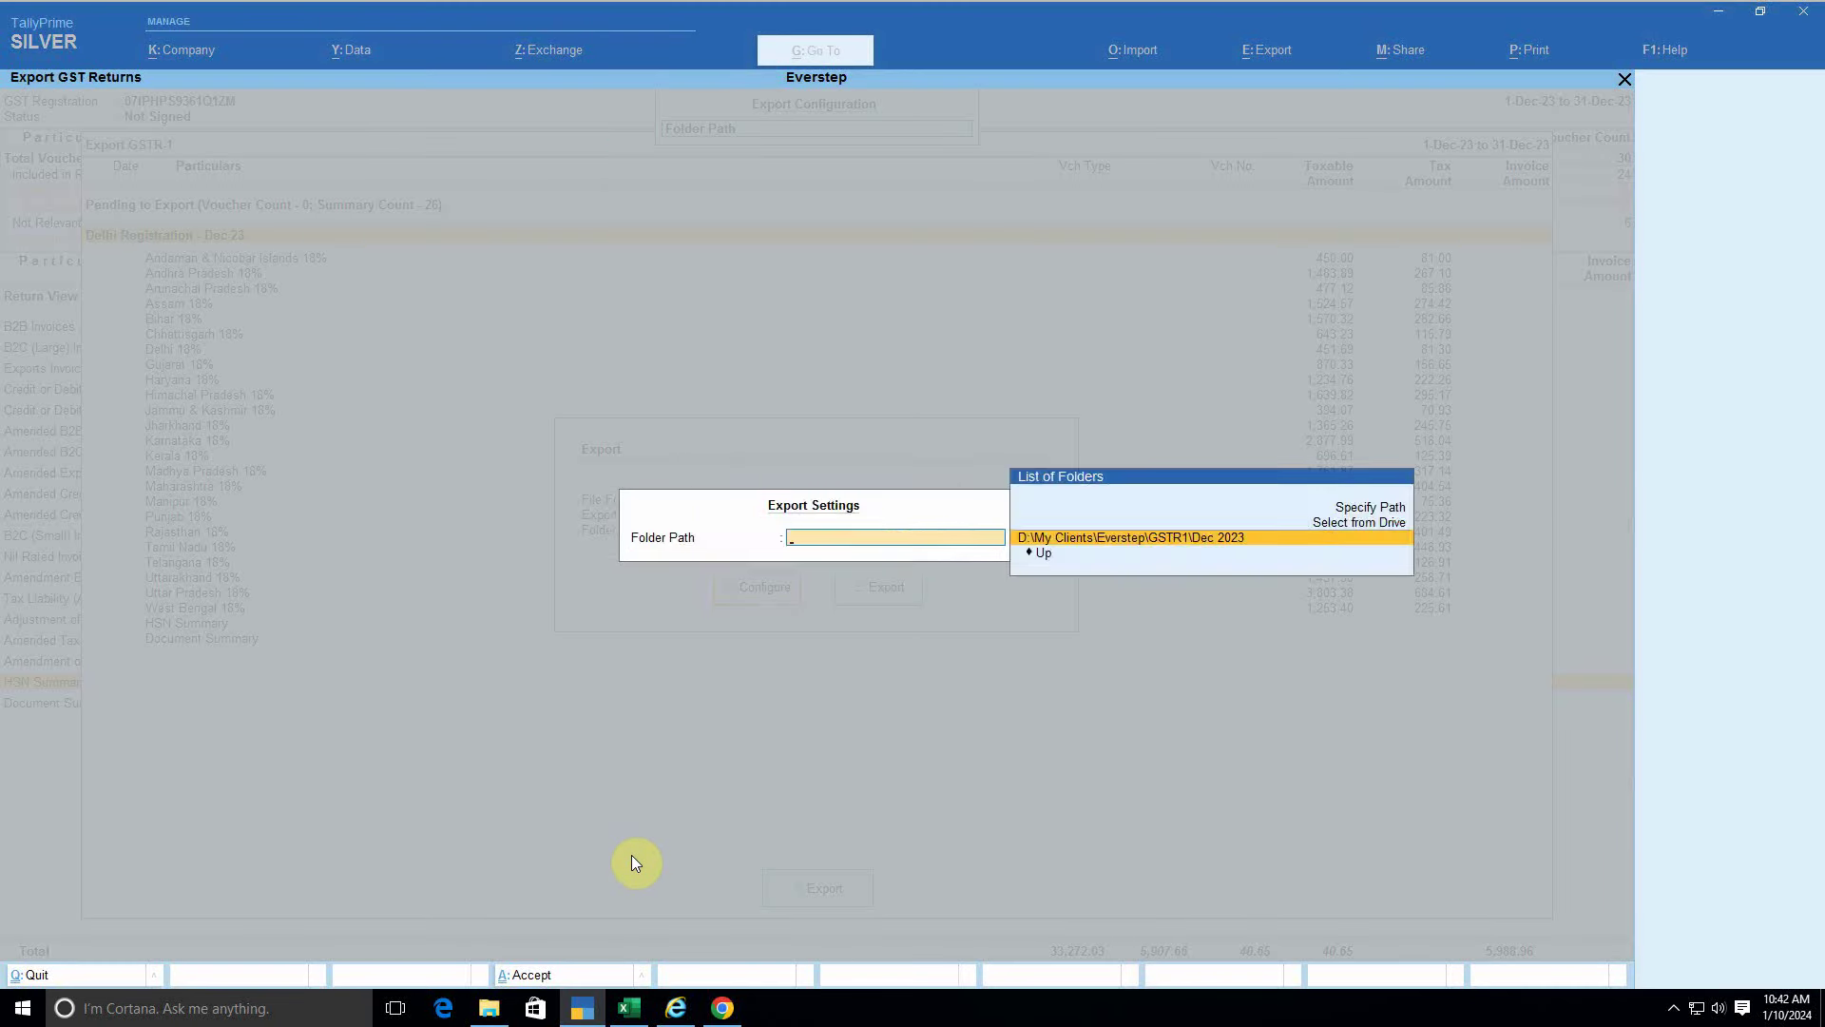
{"action": "key", "text": "Return"}
Step: Close the export configuration and export the GSTR-1 data as JSON with separate files for each section
{"action": "key", "text": "Up"}
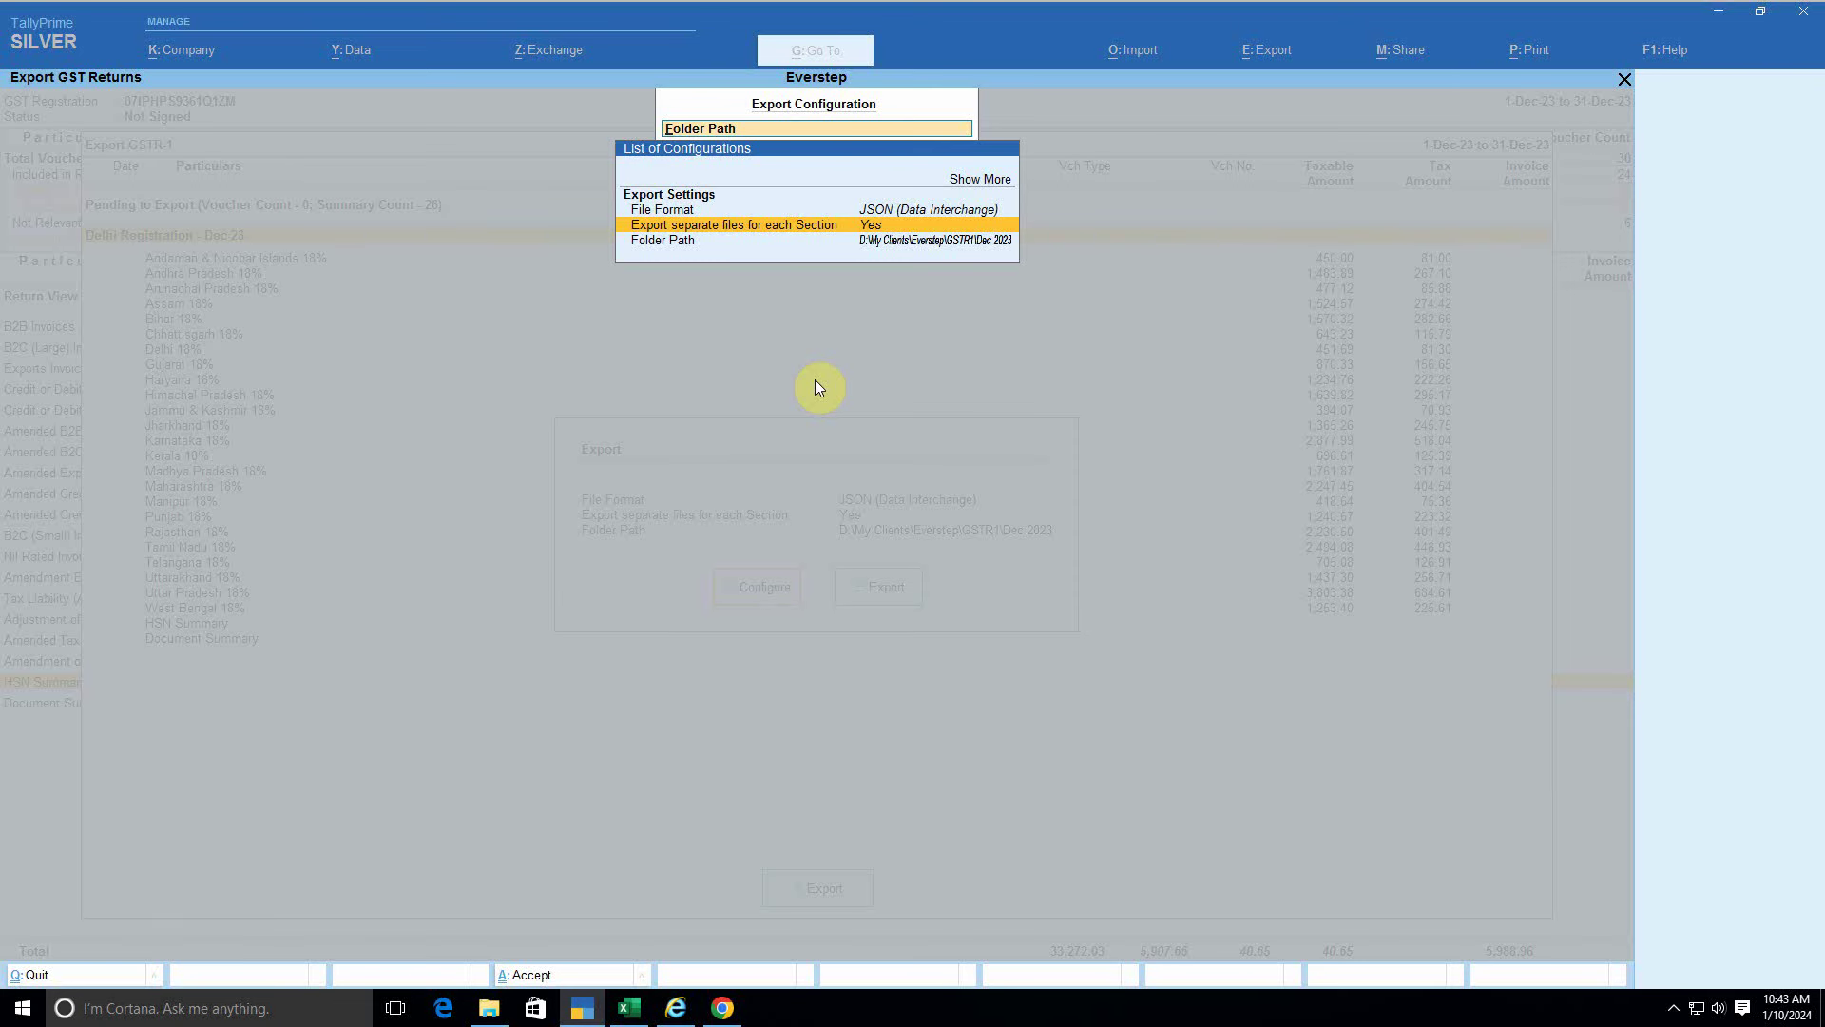
{"action": "key", "text": "Down"}
{"action": "key", "text": "Escape"}
{"action": "left_click", "coordinate": [888, 584]}
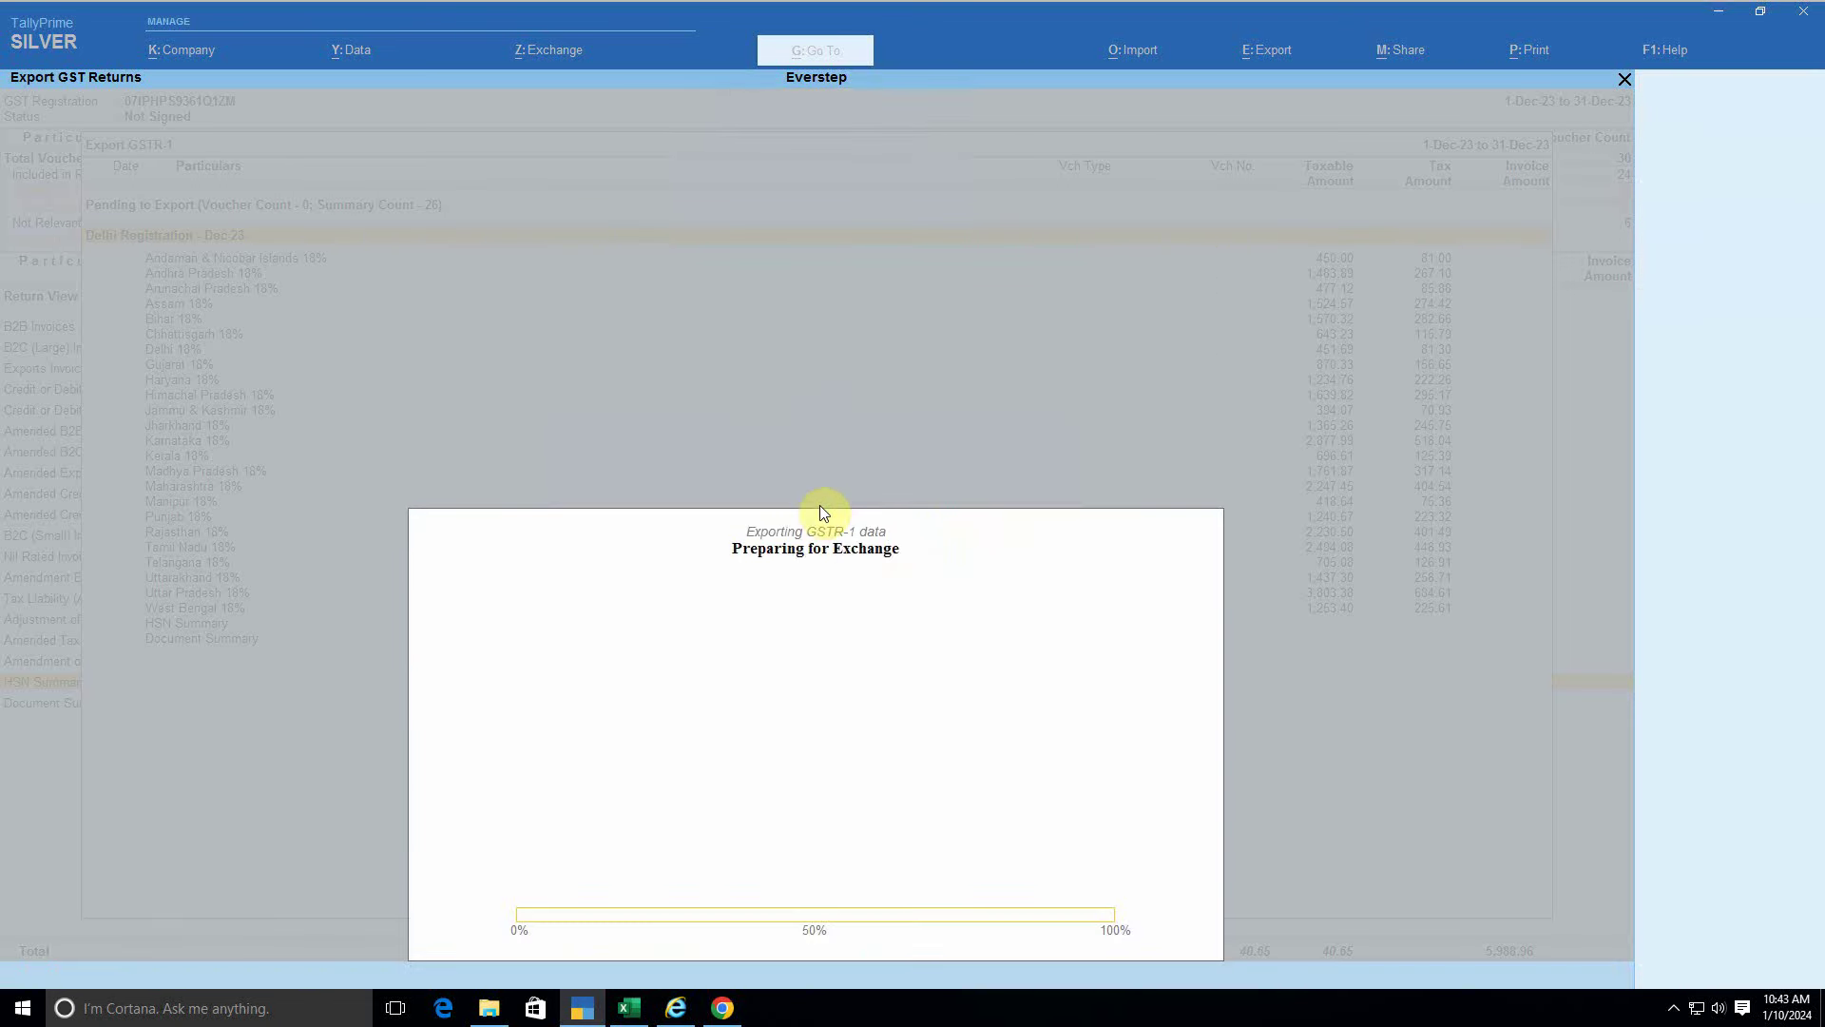